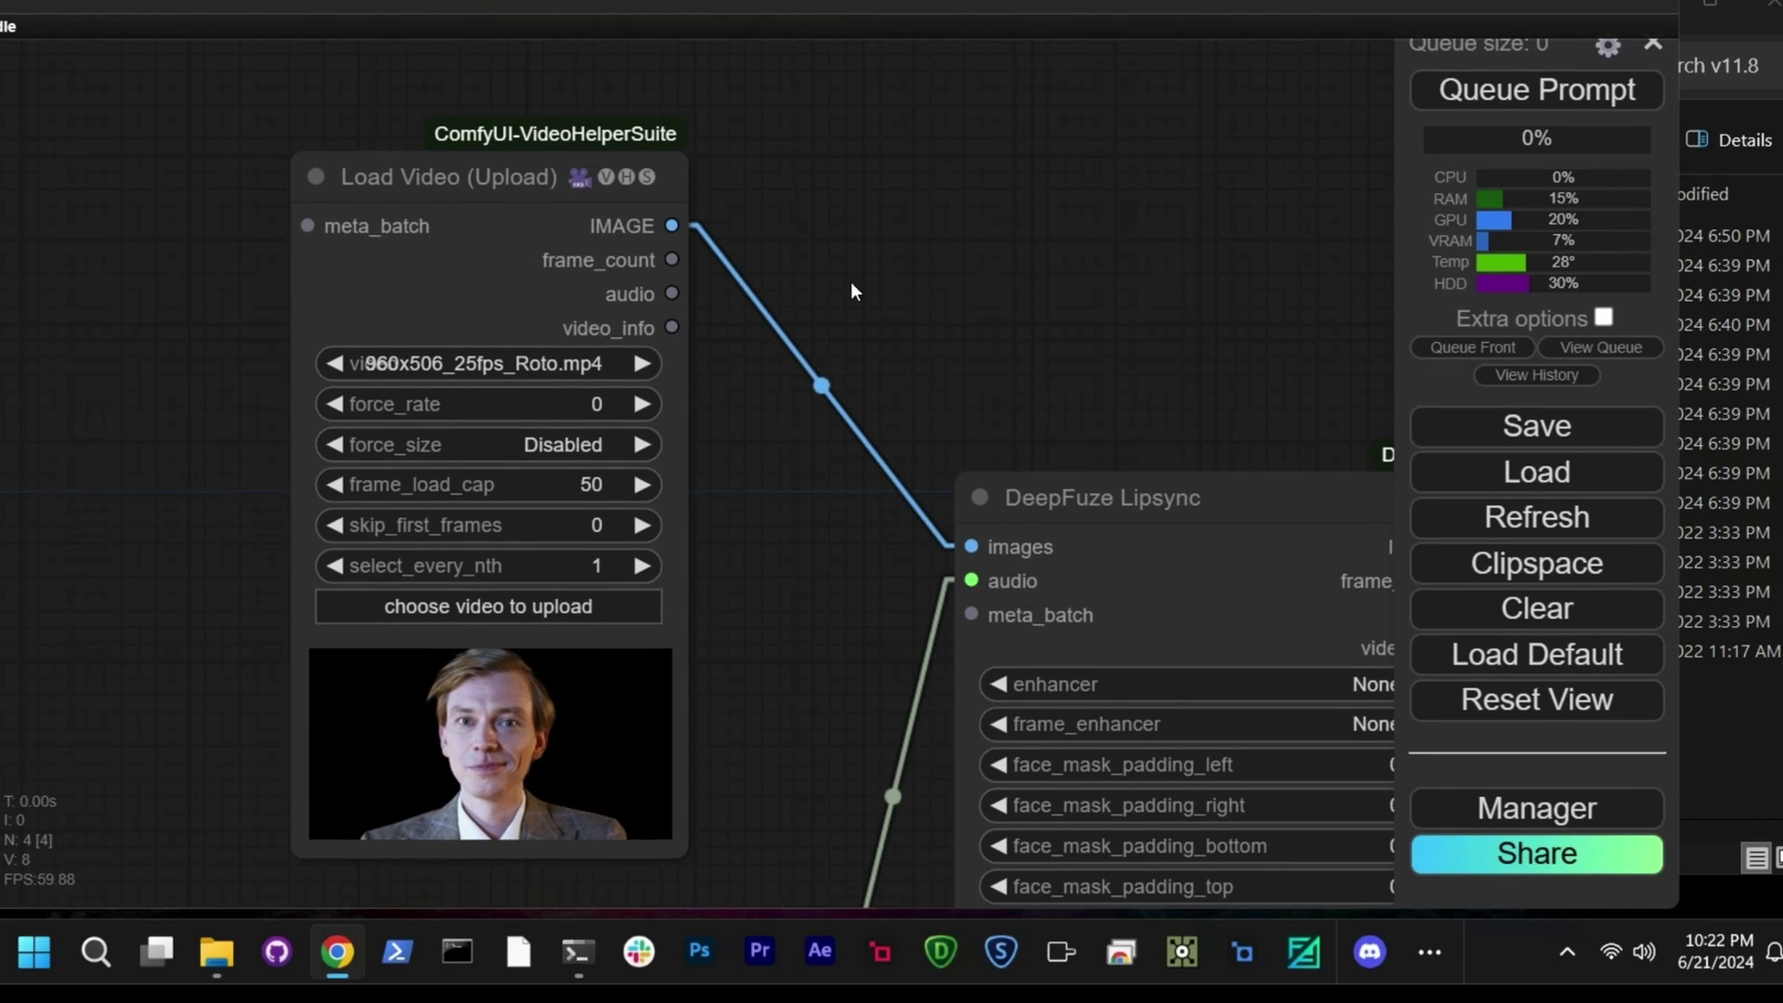
- Add a Load Audio (Upload) node via the 'load au' search and wire it to DeepFuze Lipsync's audio
left_click_drag(848, 275, 832, 203)
left_click_drag(755, 455, 759, 345)
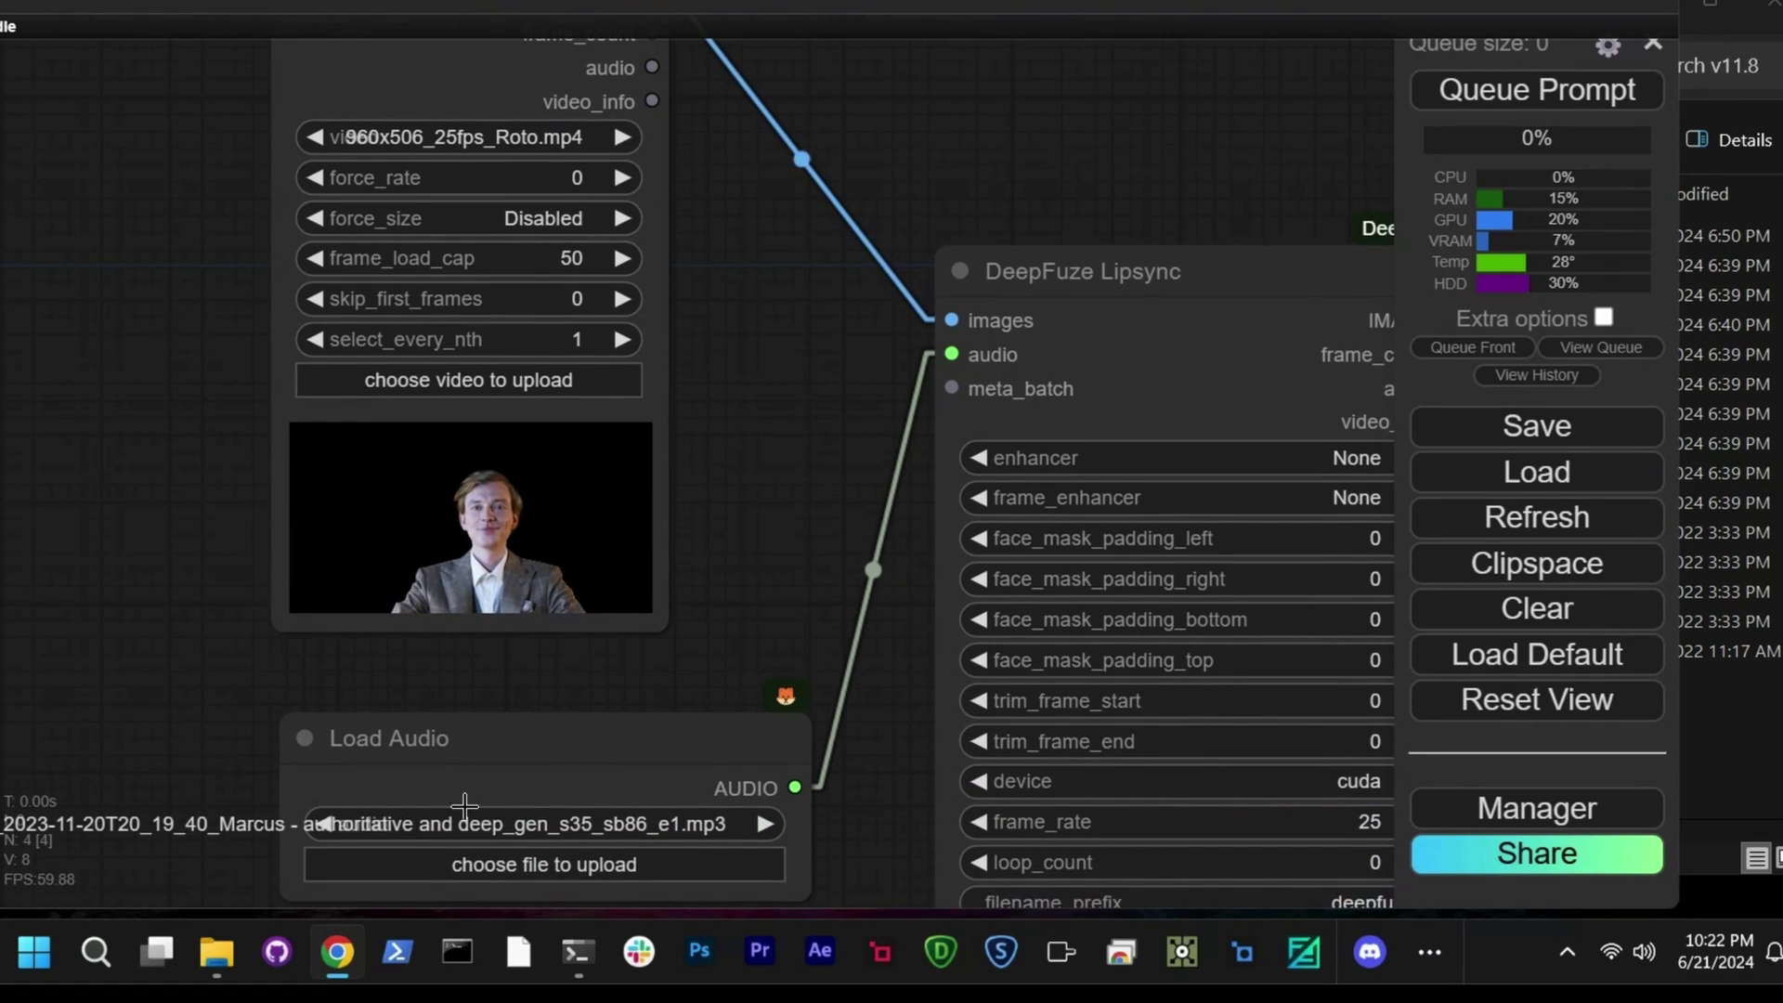
double_click(115, 655)
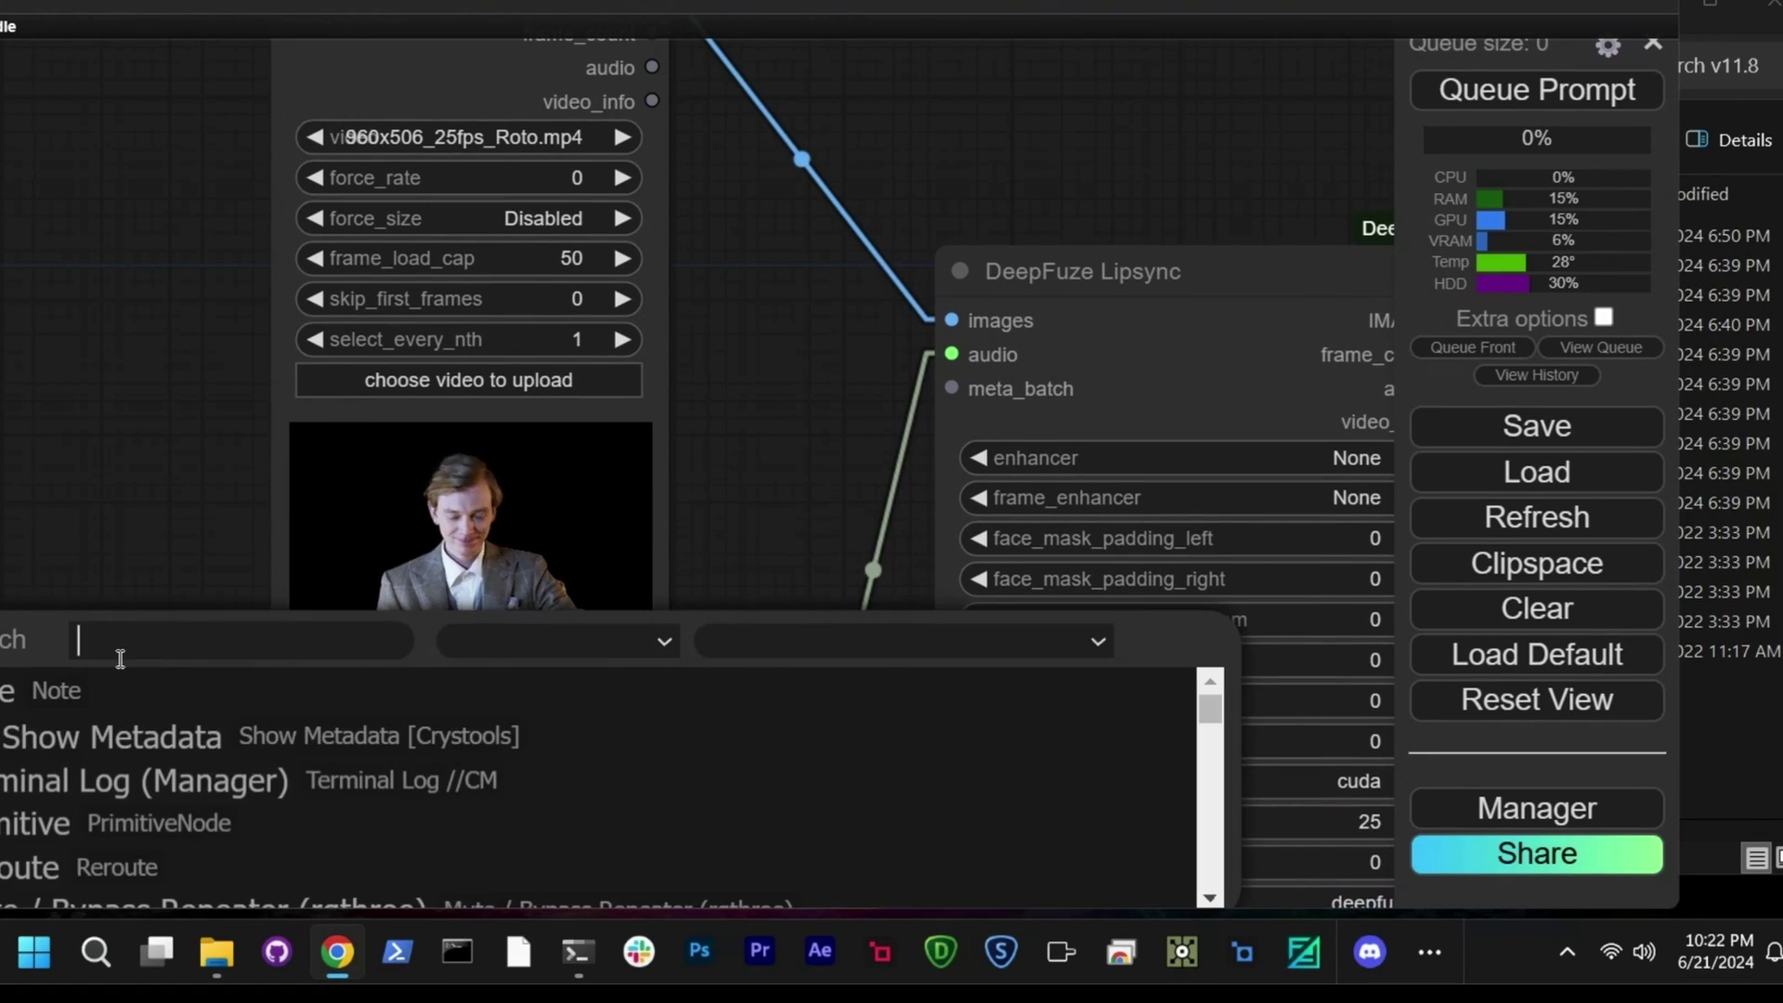
type("load")
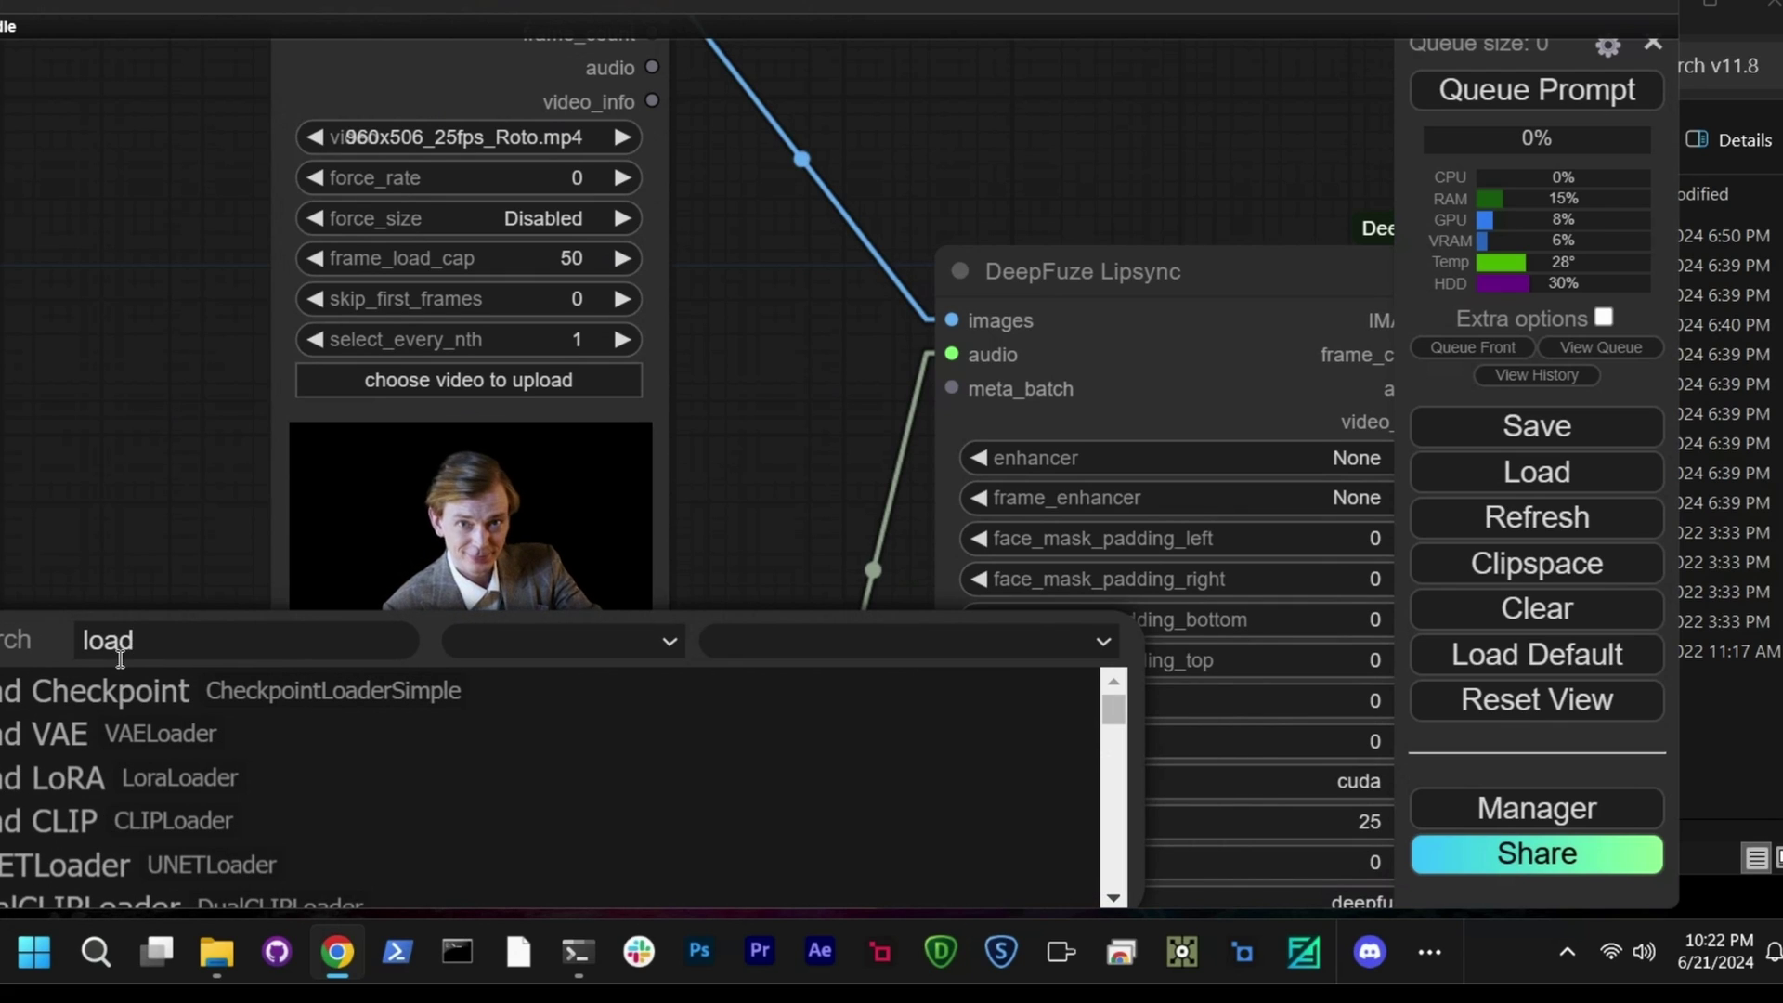
type(" au")
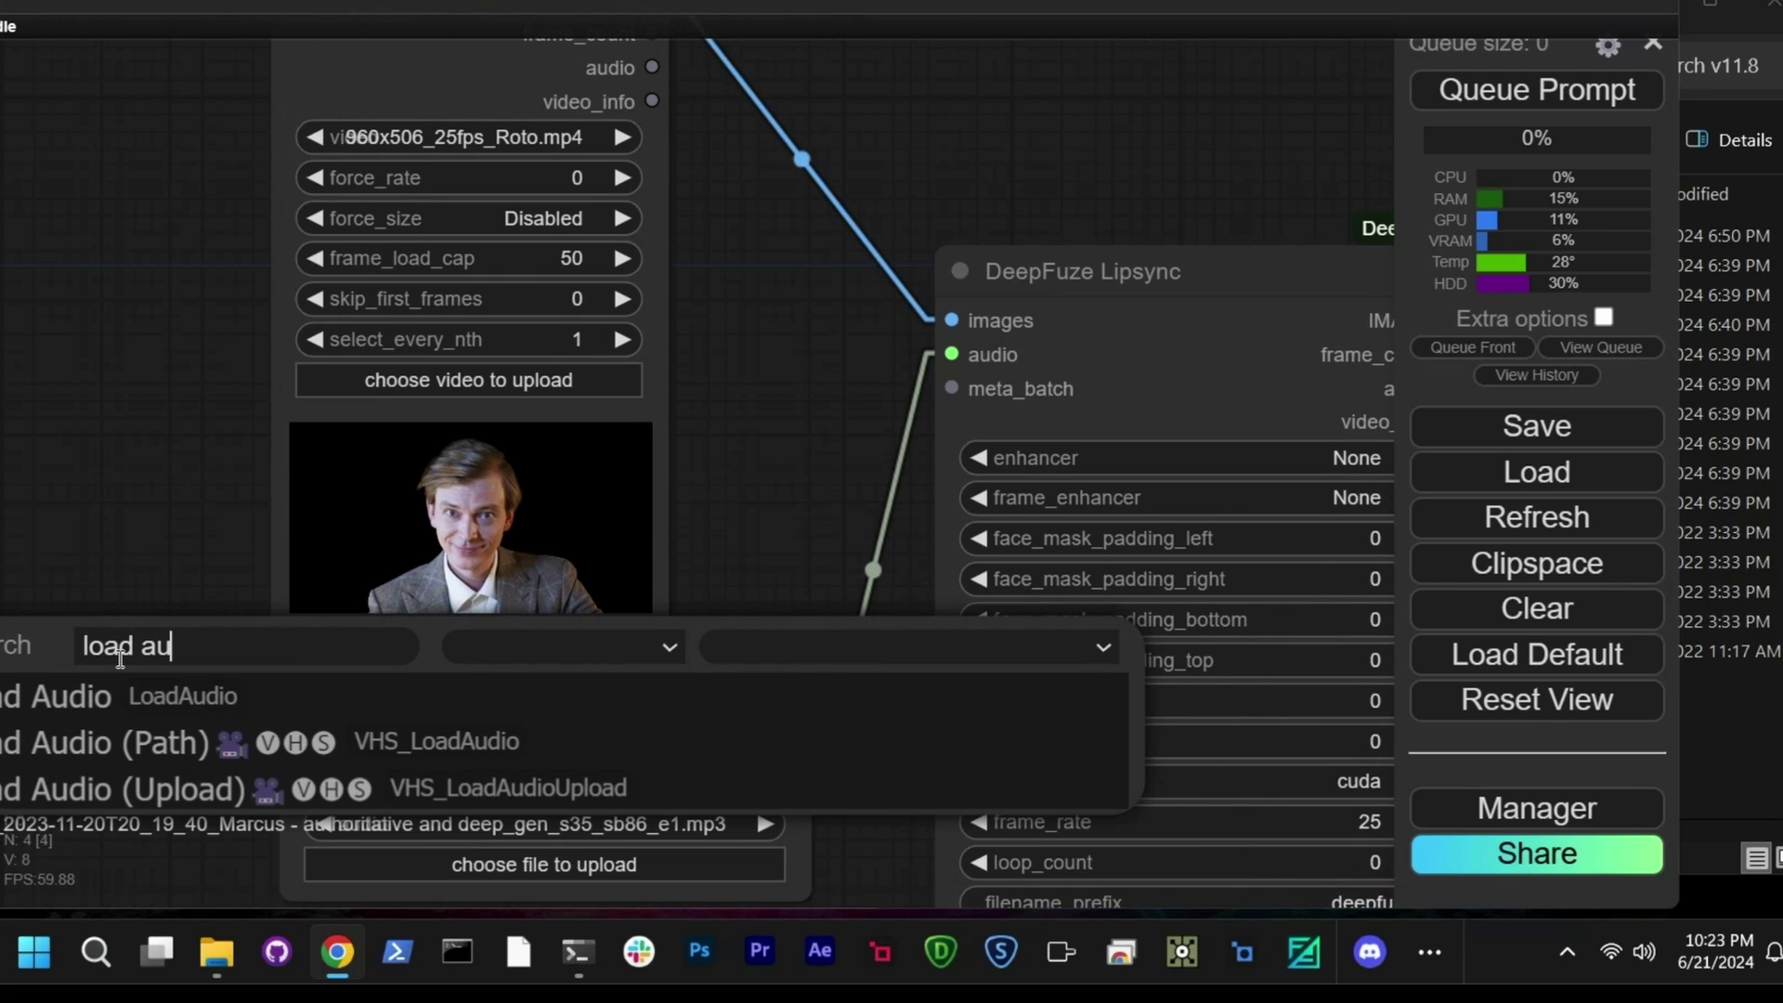
left_click(130, 789)
left_click_drag(480, 681, 948, 354)
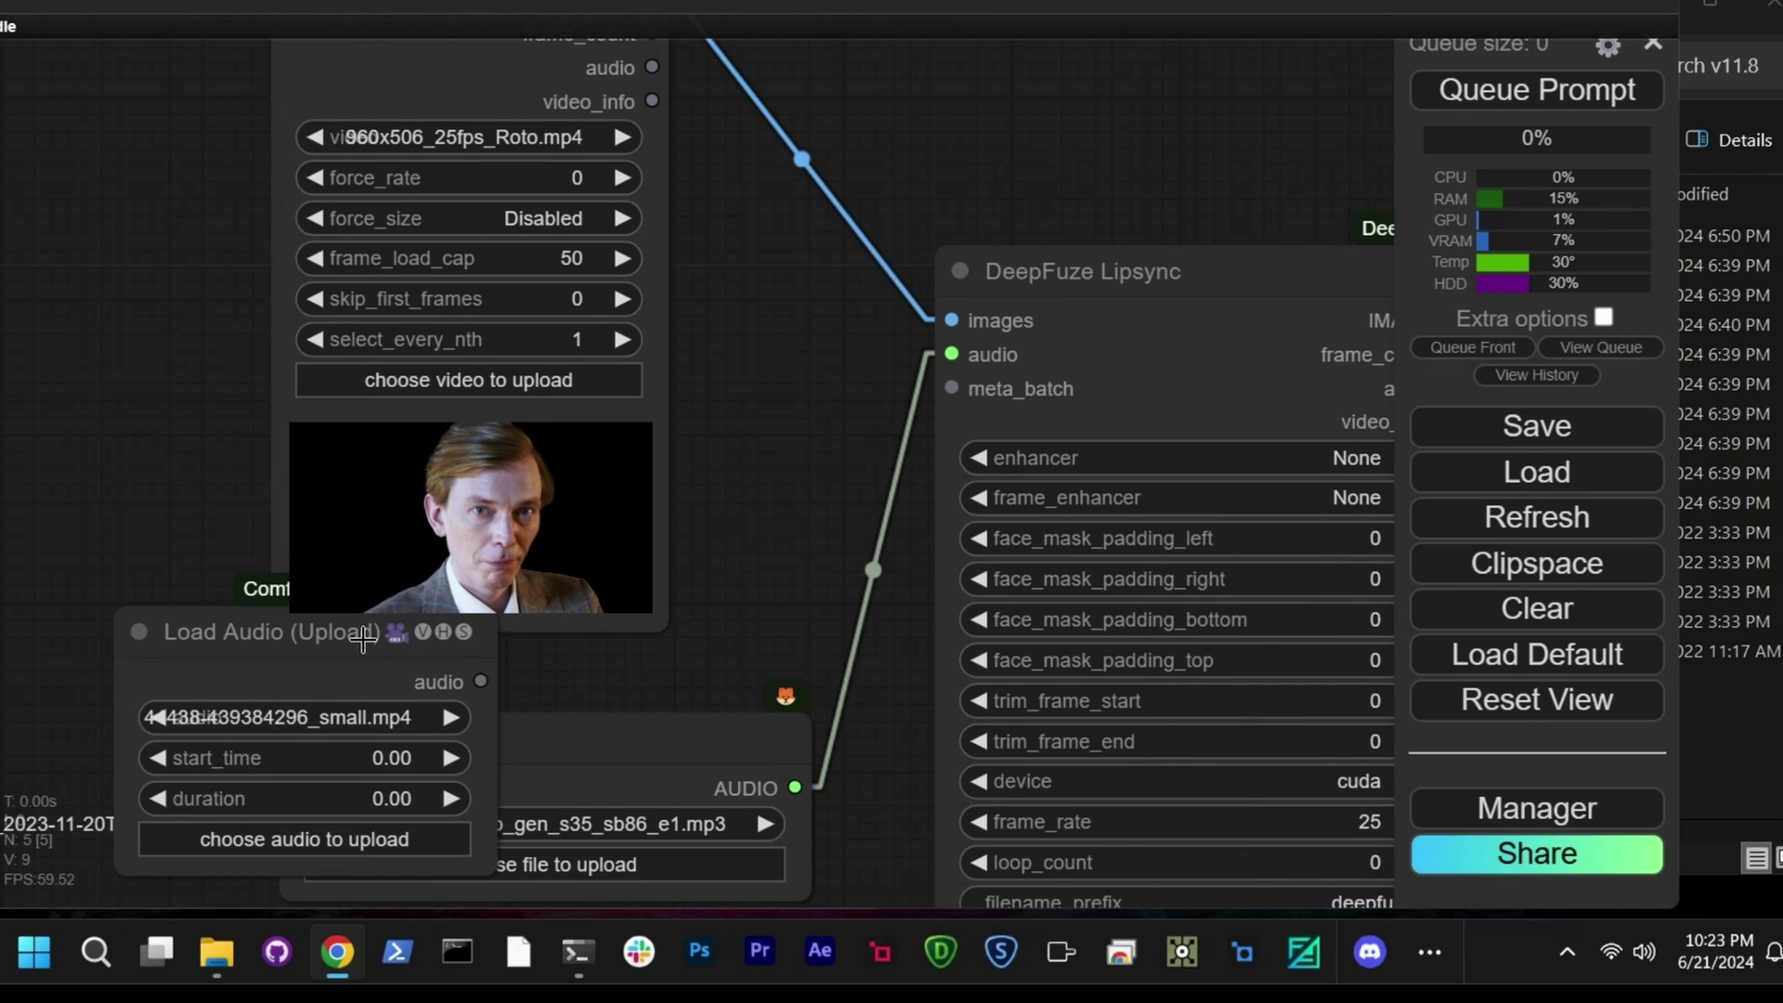
- Delete the extra Load Audio (Upload) node and move the Load Audio mp3 node up-left
left_click(332, 671)
key("Delete")
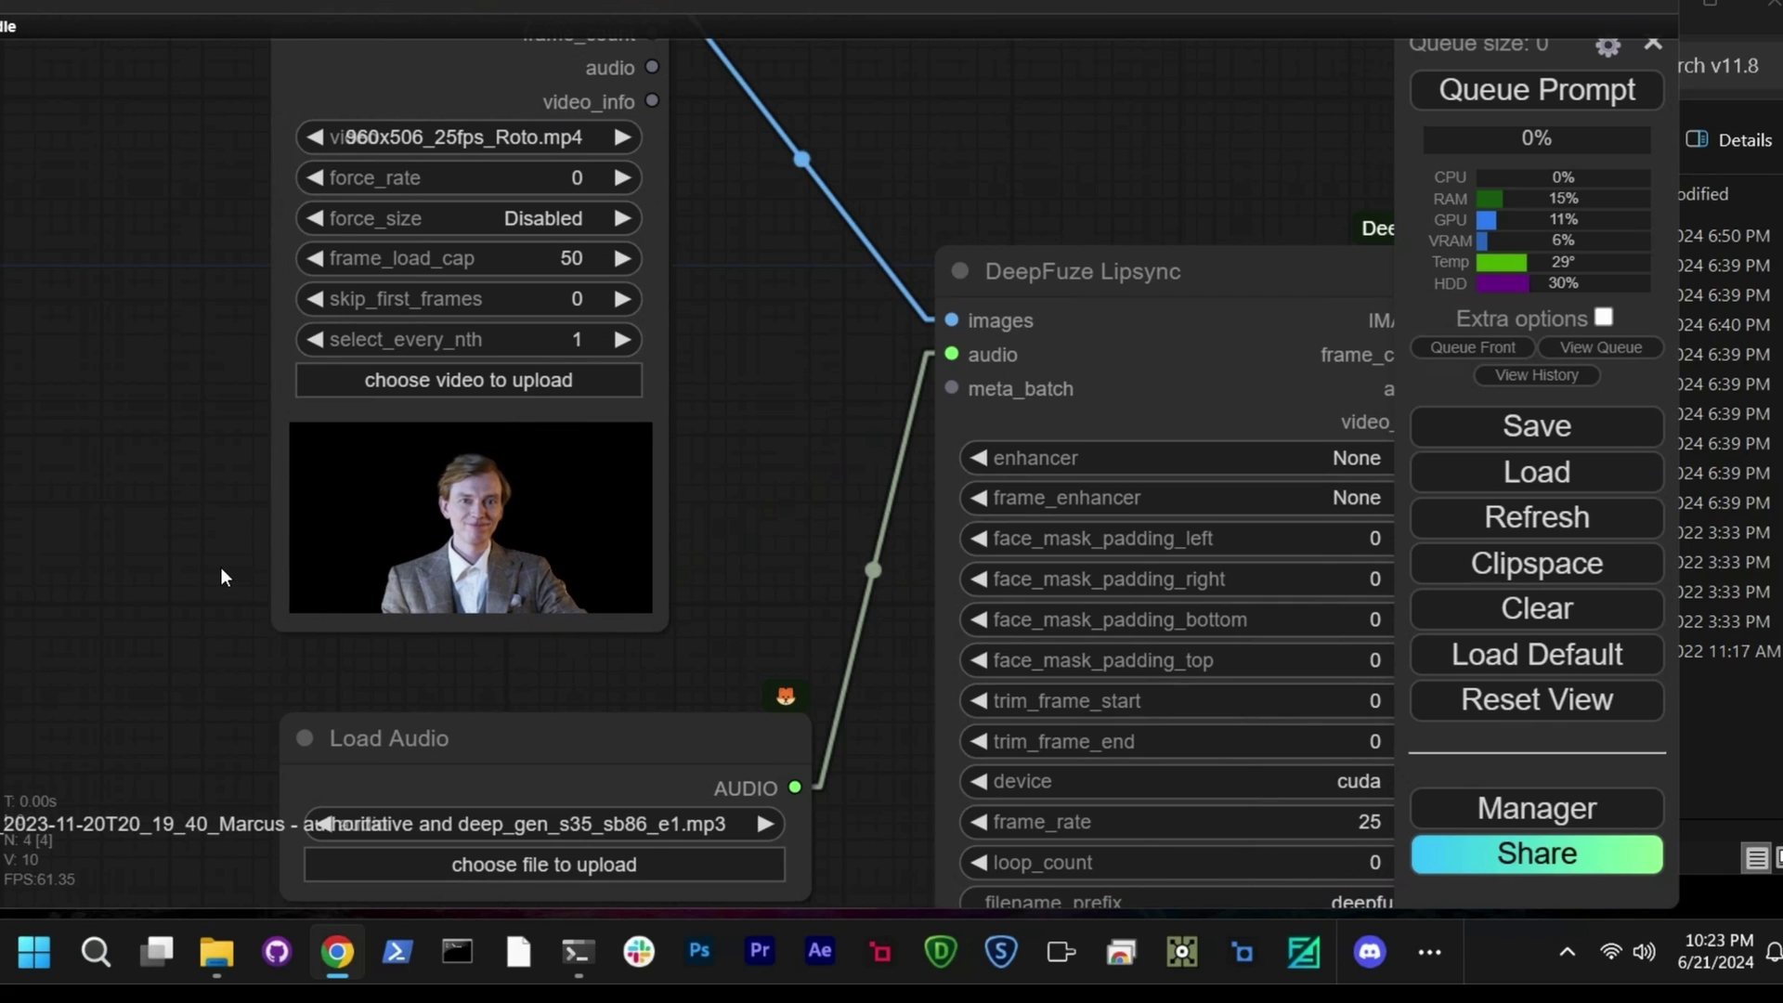
left_click_drag(445, 753, 347, 725)
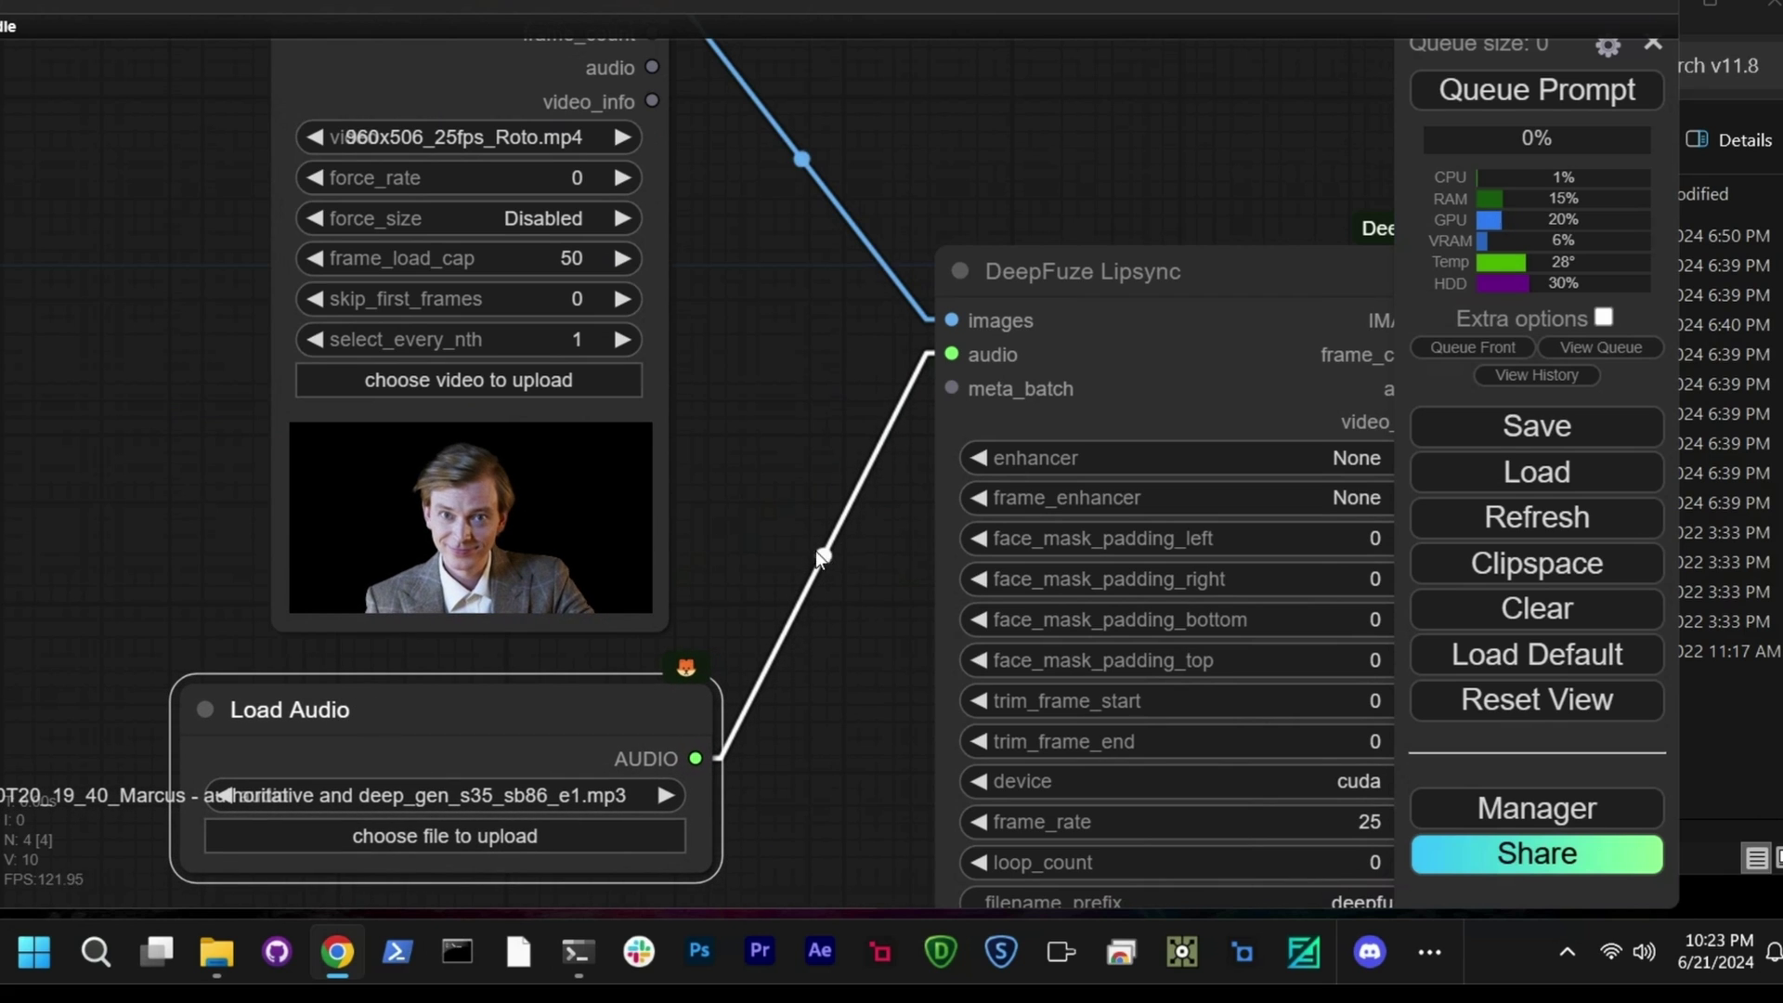
left_click_drag(763, 529, 653, 578)
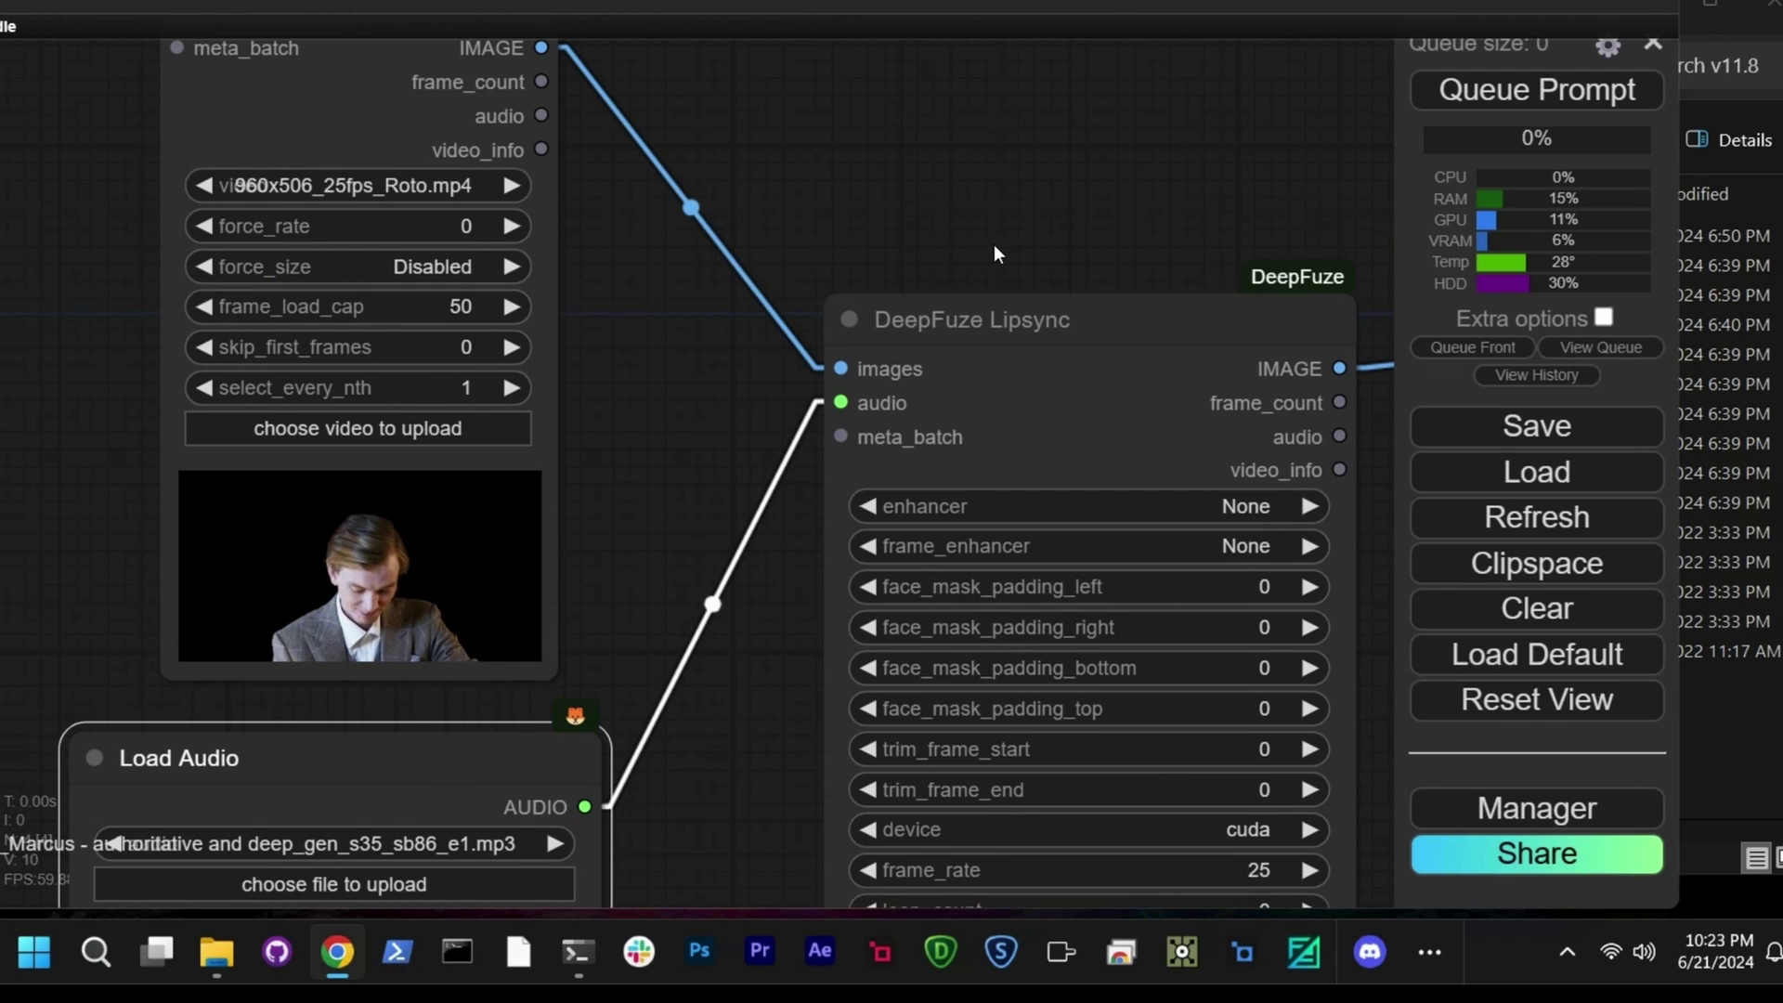
- Switch the DeepFuze Lipsync enhancer from None to gfpgan_1.4
scroll(994, 243, "down", 7)
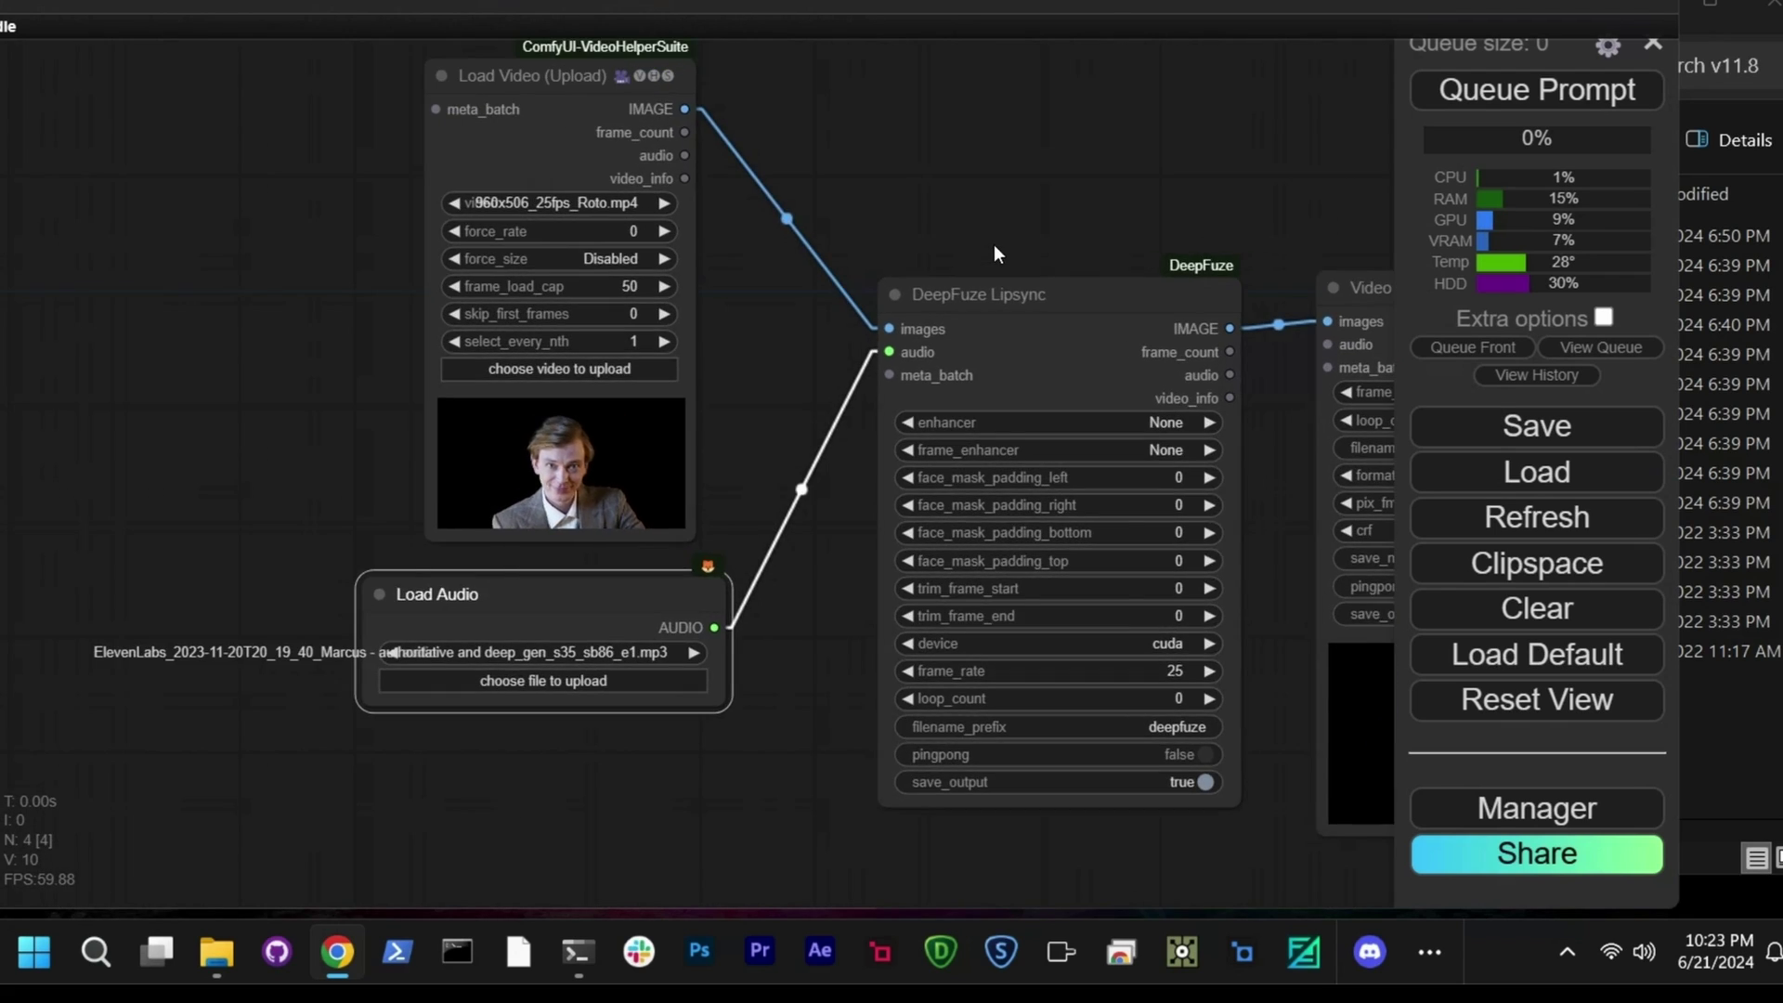
left_click_drag(979, 244, 715, 219)
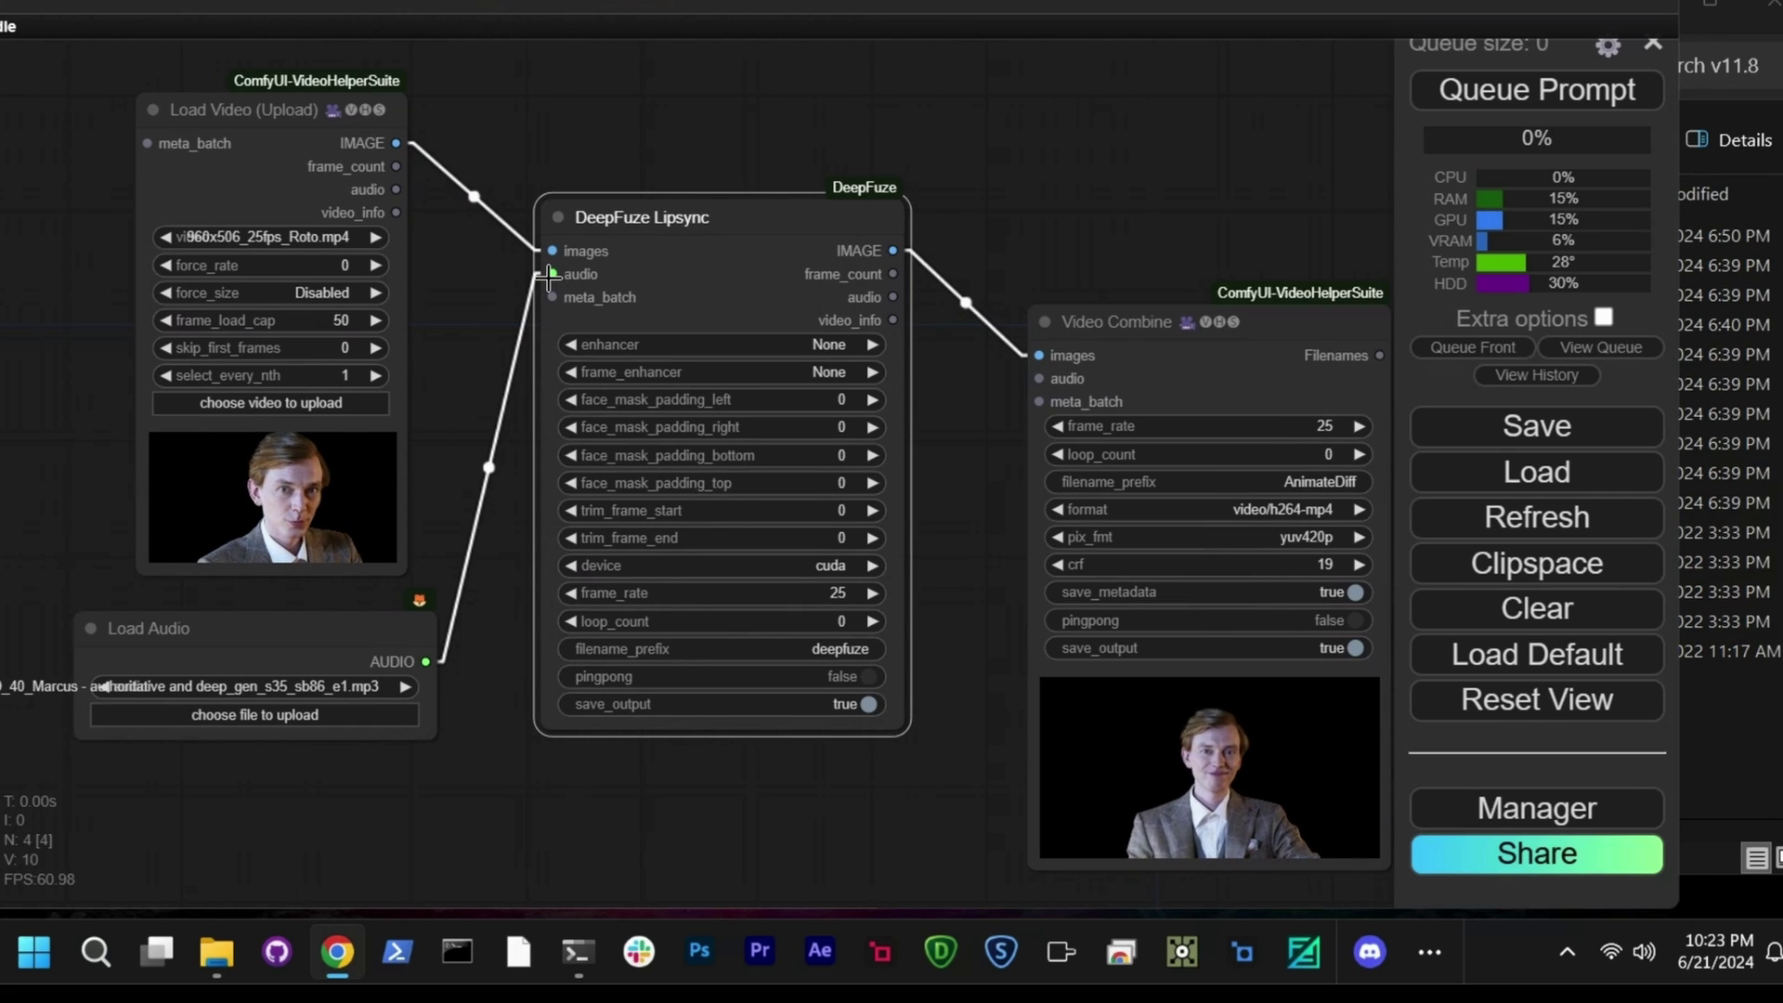
left_click(829, 349)
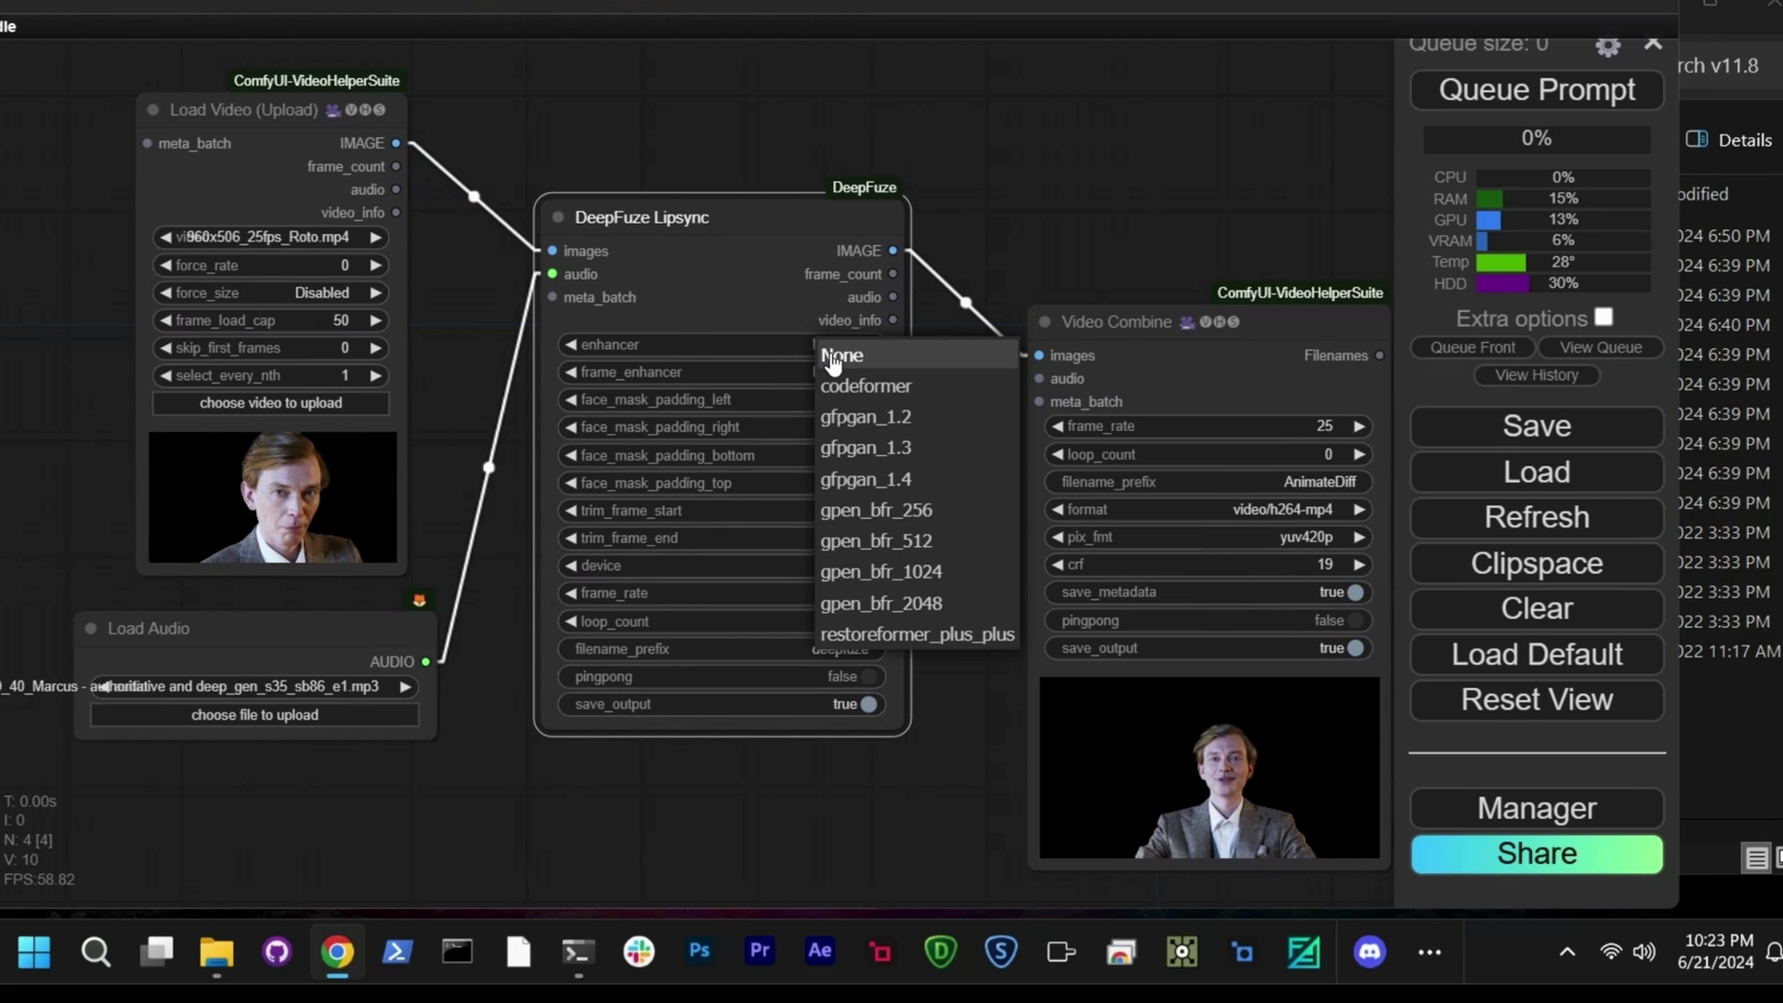
left_click(863, 480)
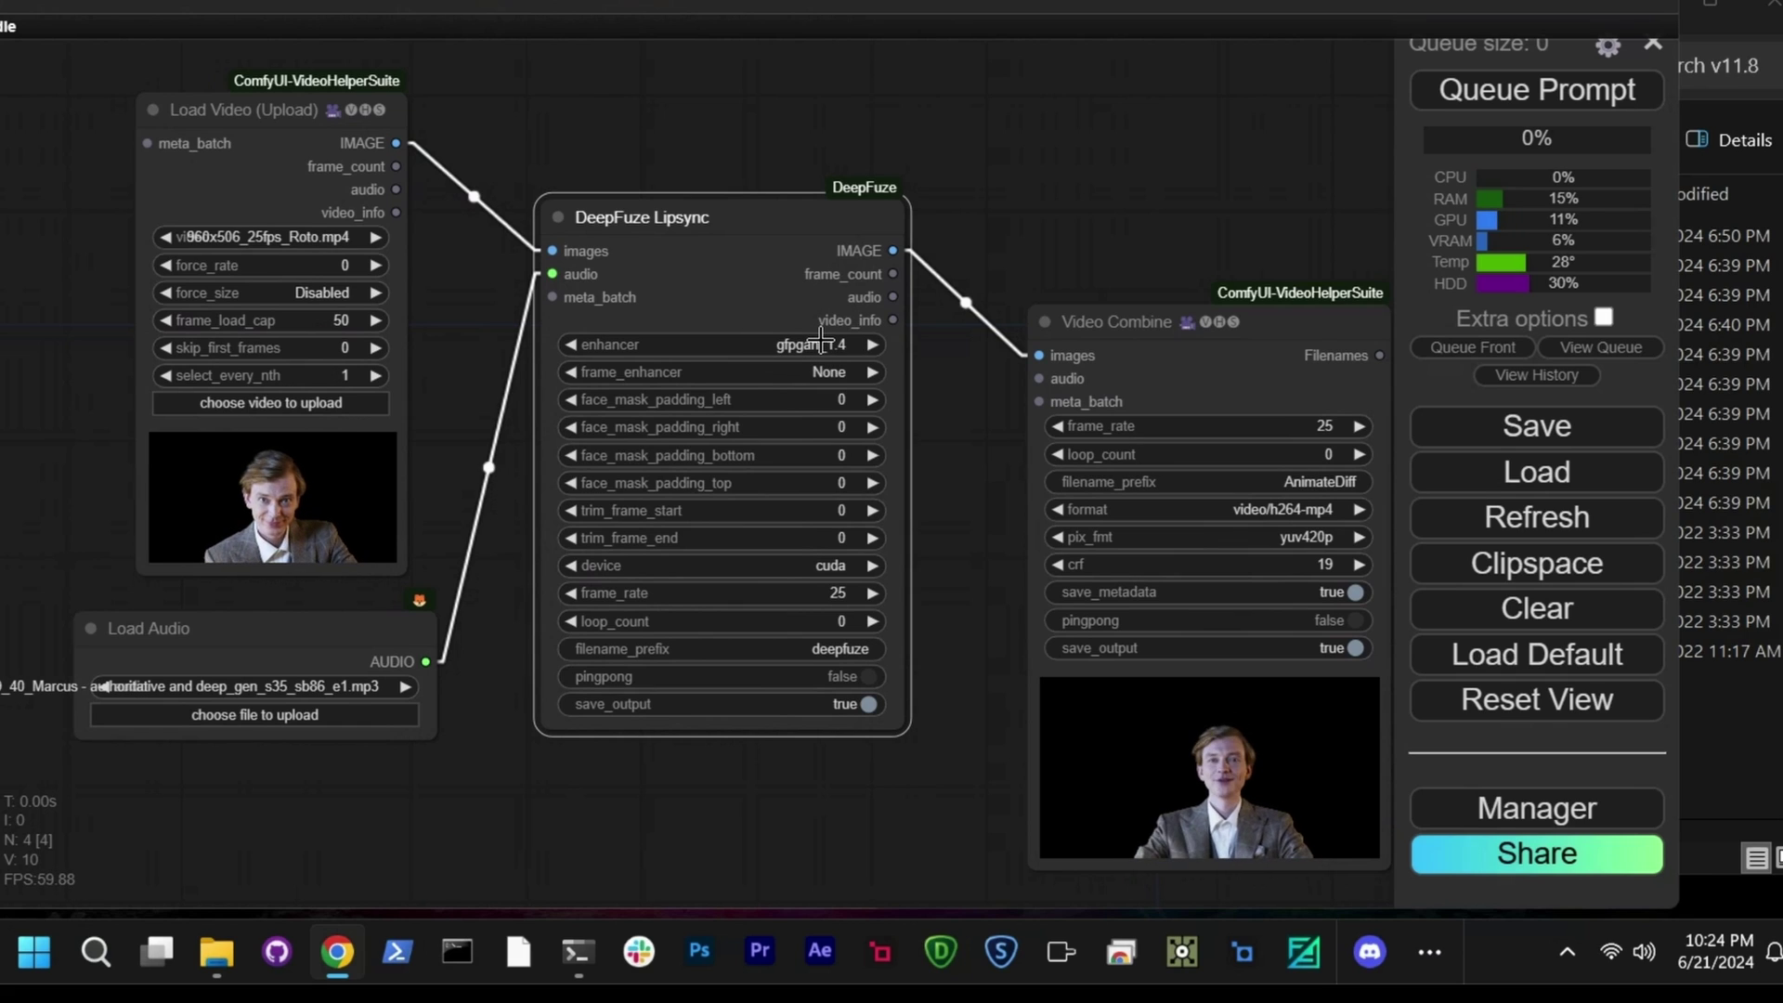
scroll(726, 381, "up", 6)
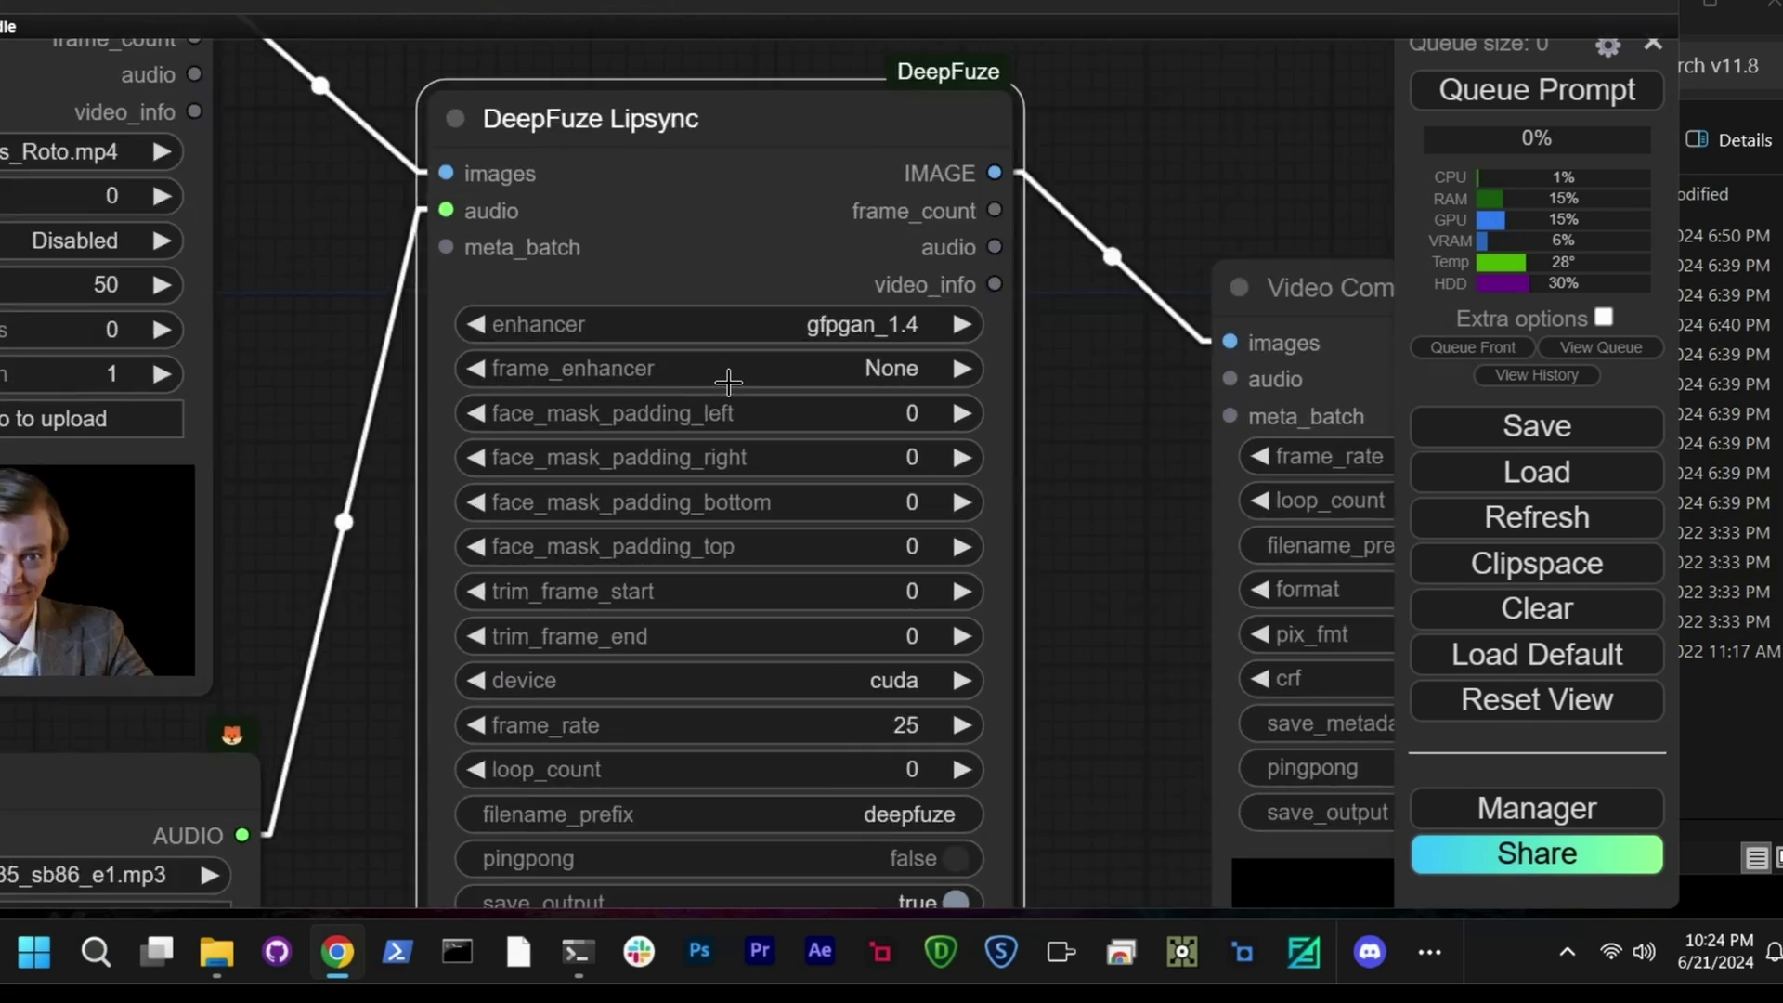
left_click(933, 383)
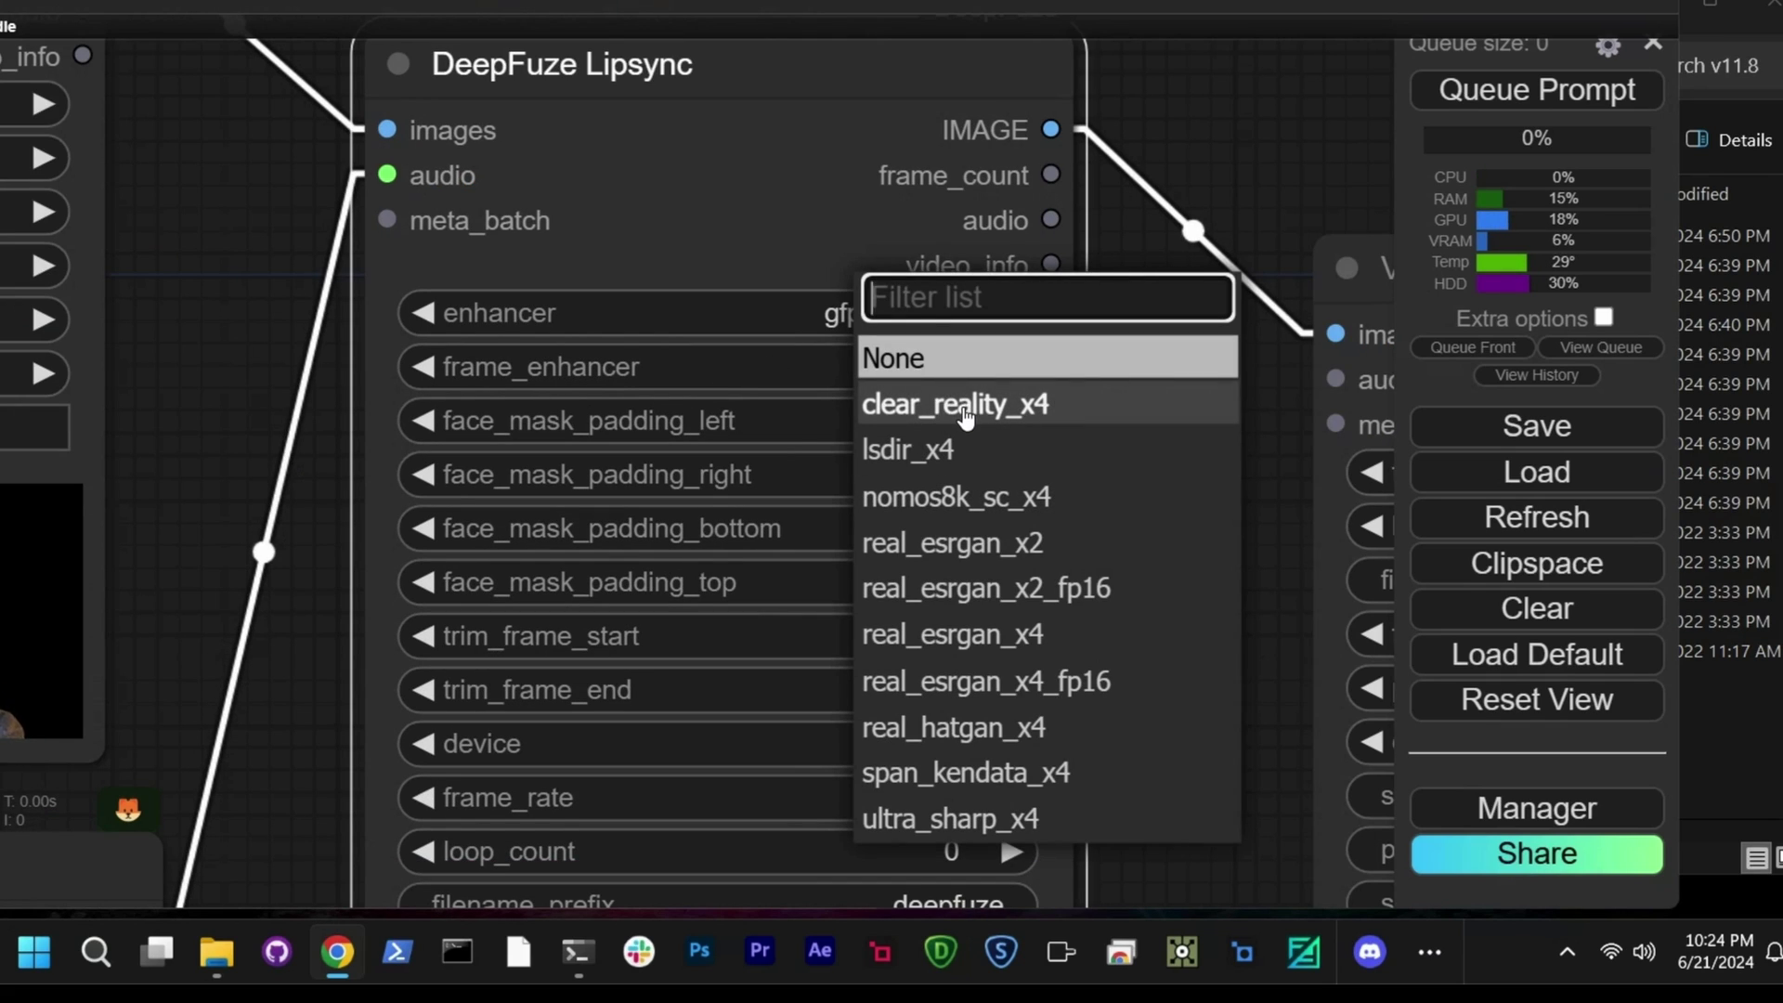
- Set frame_enhancer to ultra_sharp_x4 and link Lipsync IMAGE to the Padding Preview images input
left_click(999, 825)
scroll(974, 345, "down", 6)
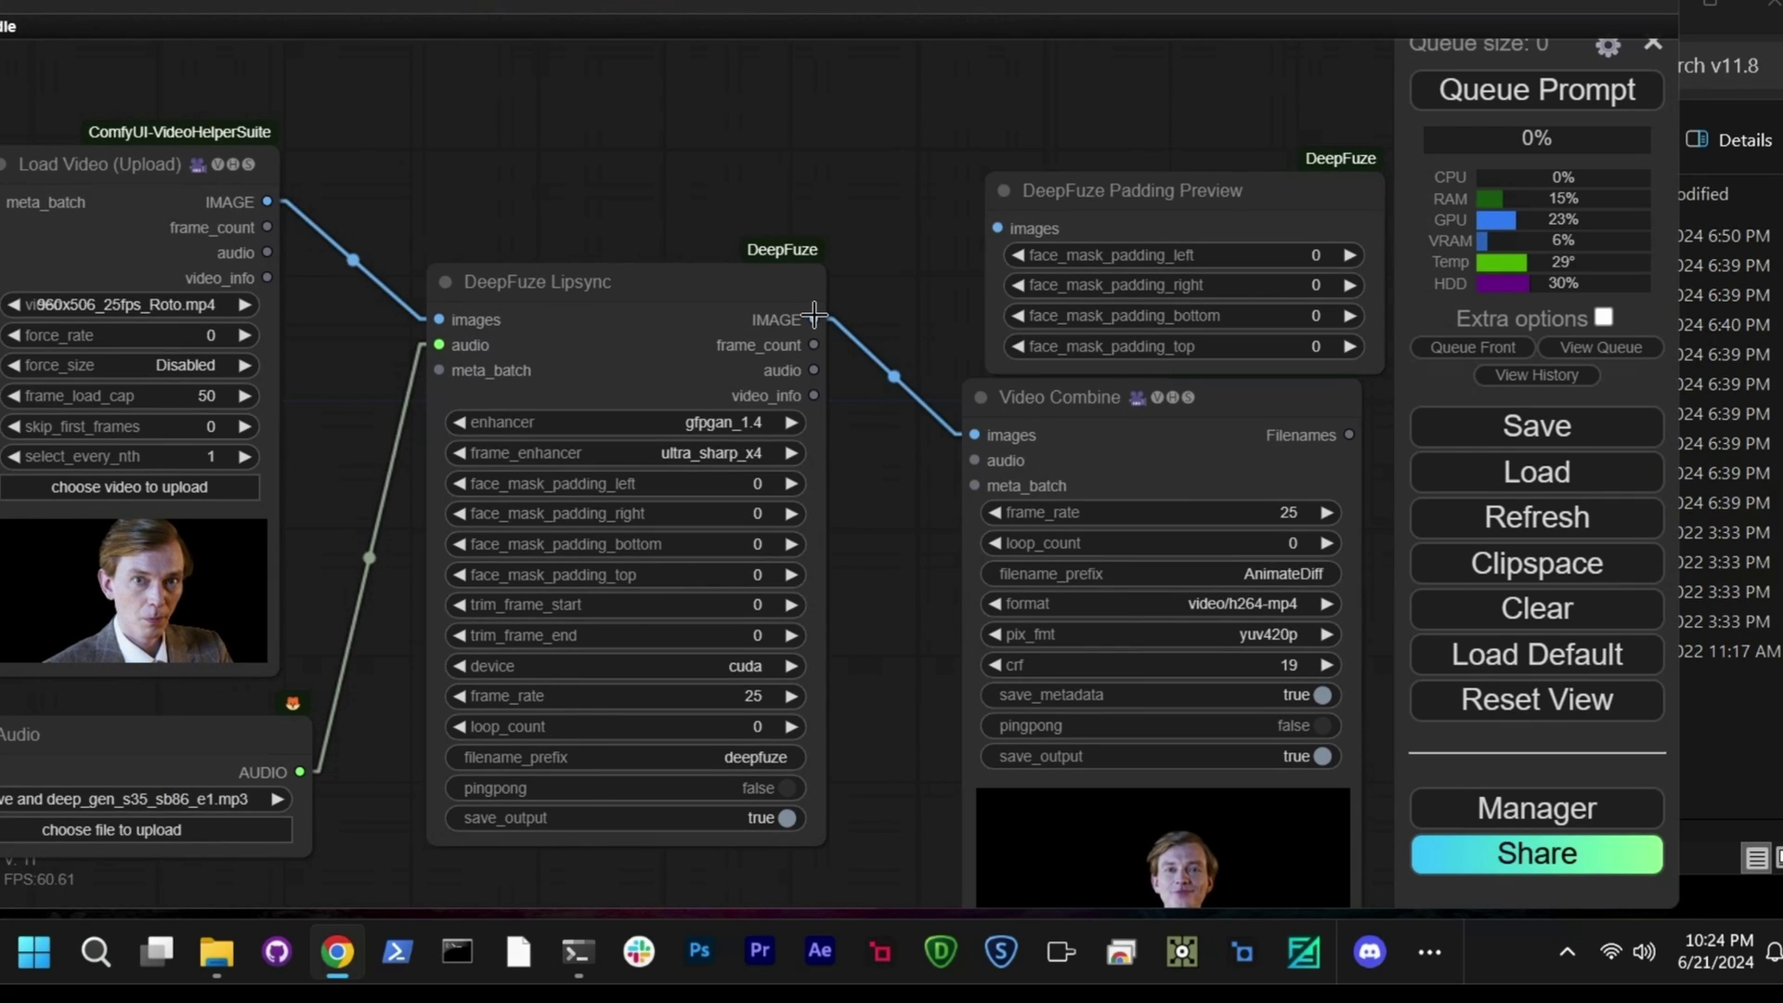
left_click_drag(814, 319, 955, 126)
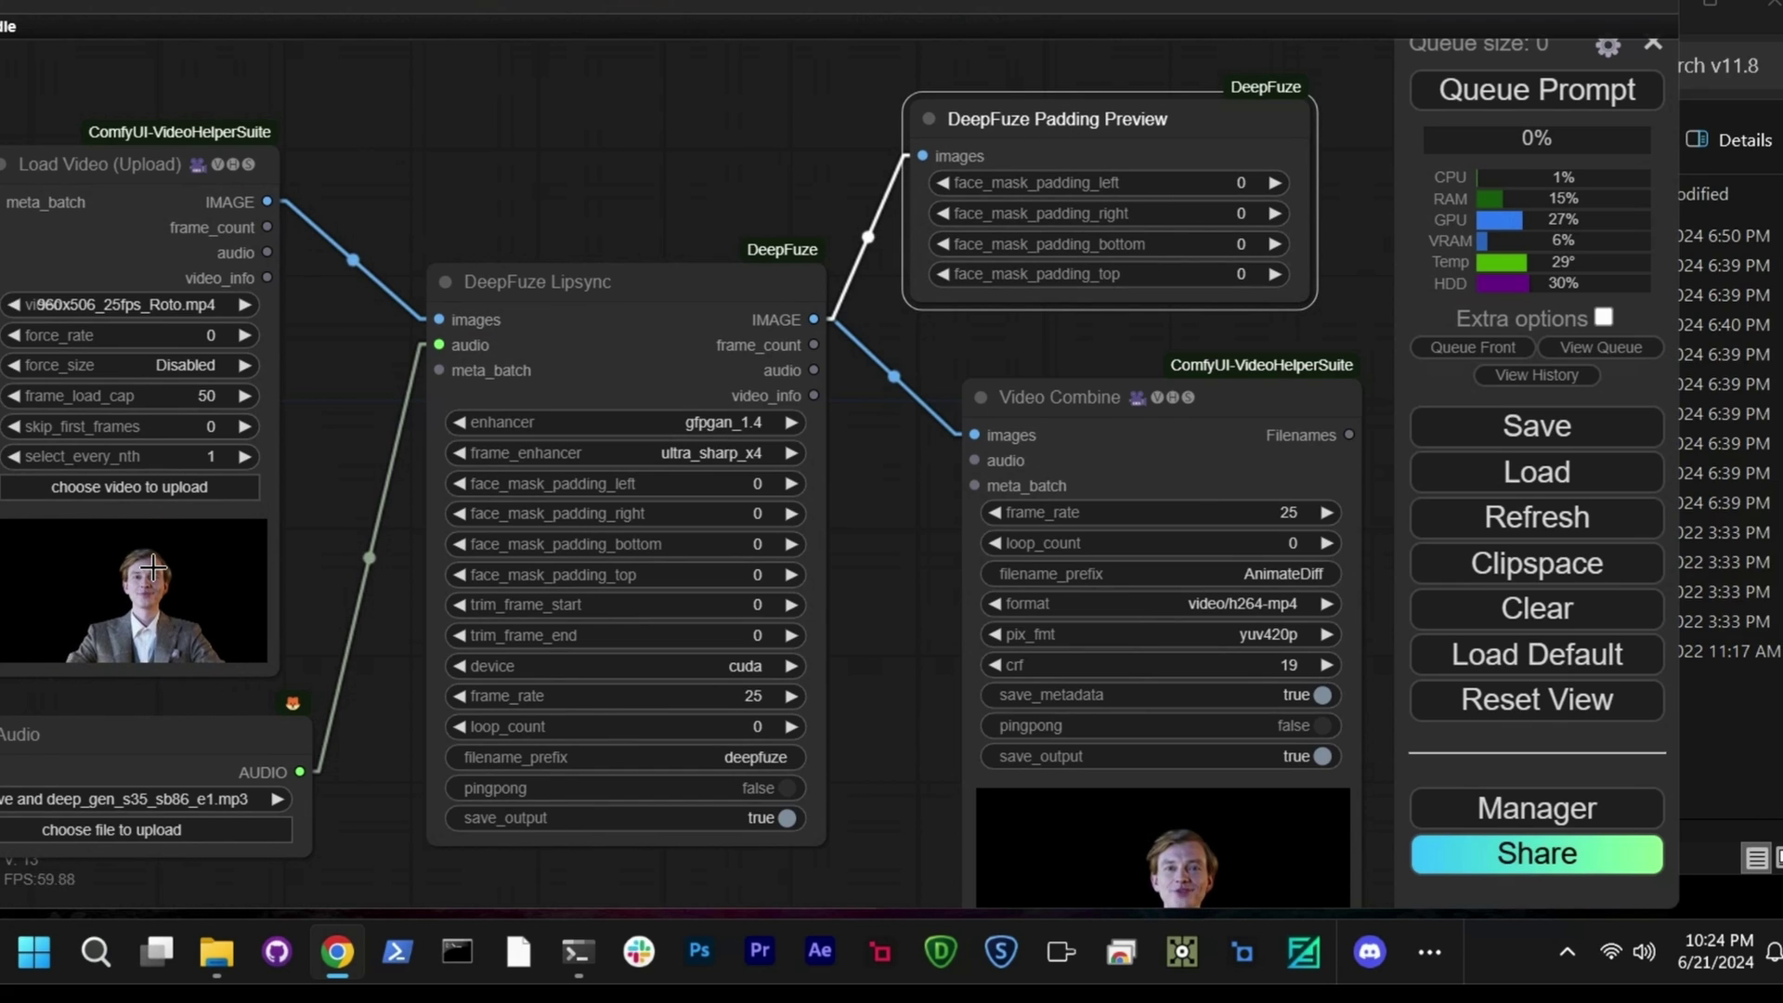
scroll(151, 566, "up", 9)
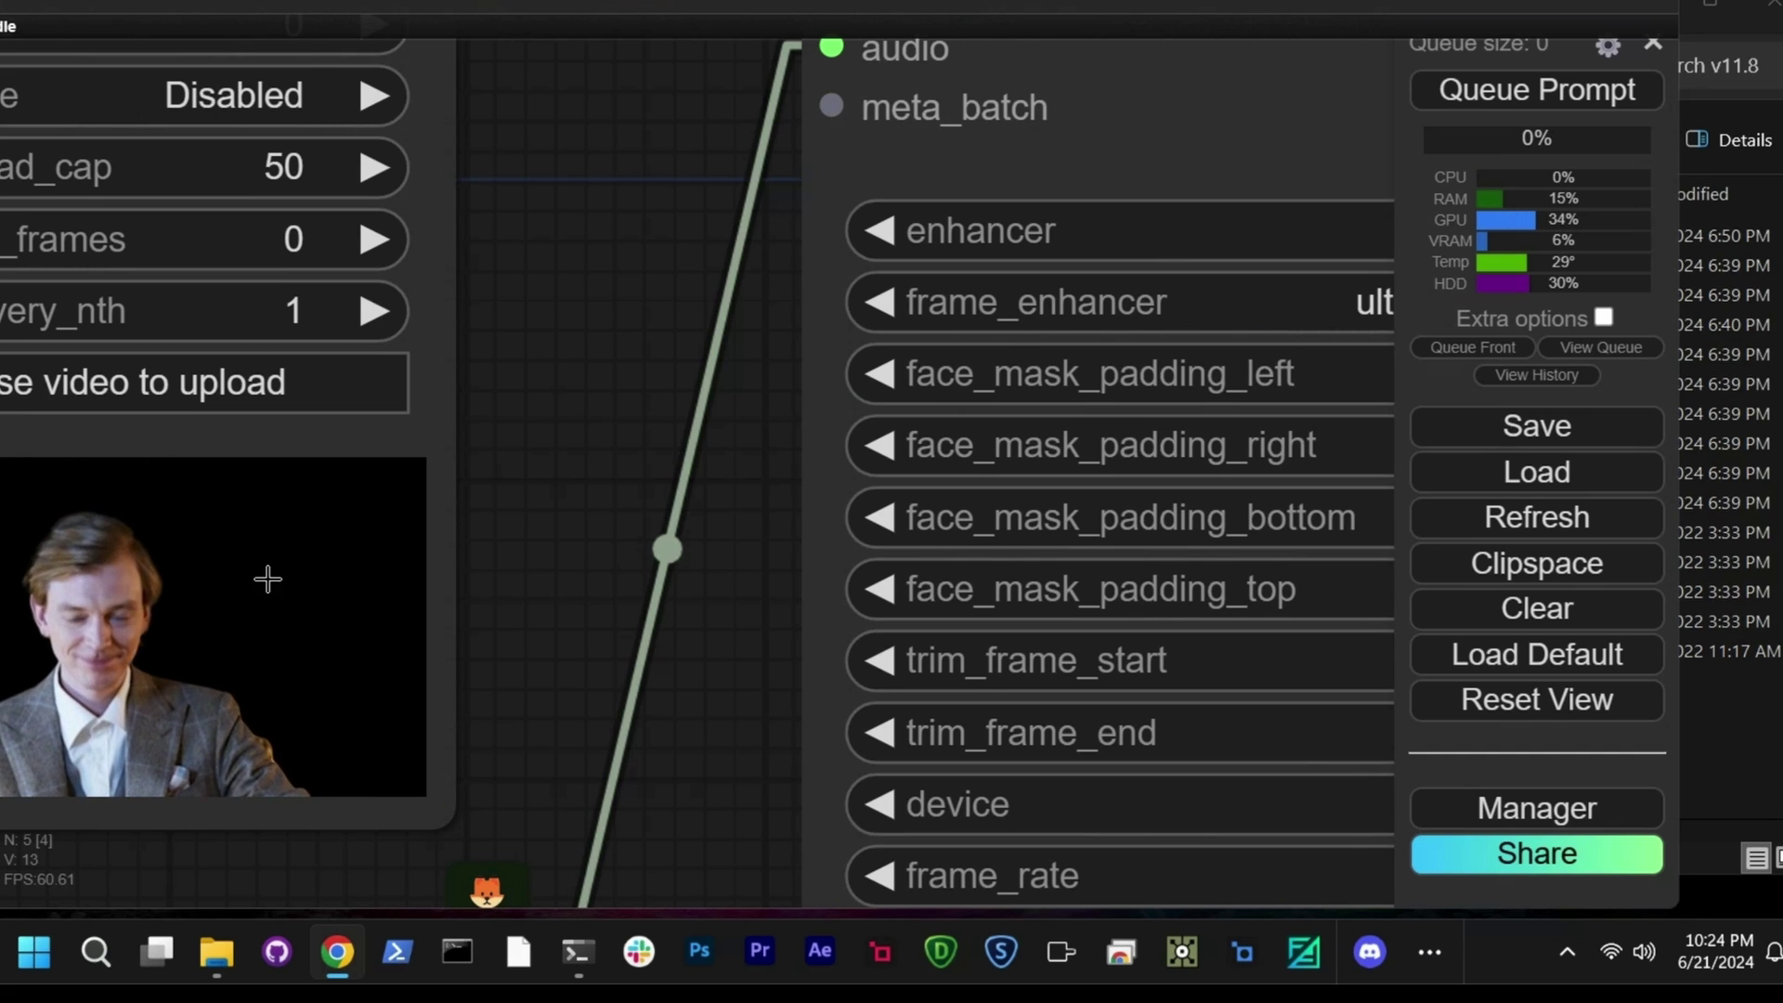
scroll(611, 541, "down", 10)
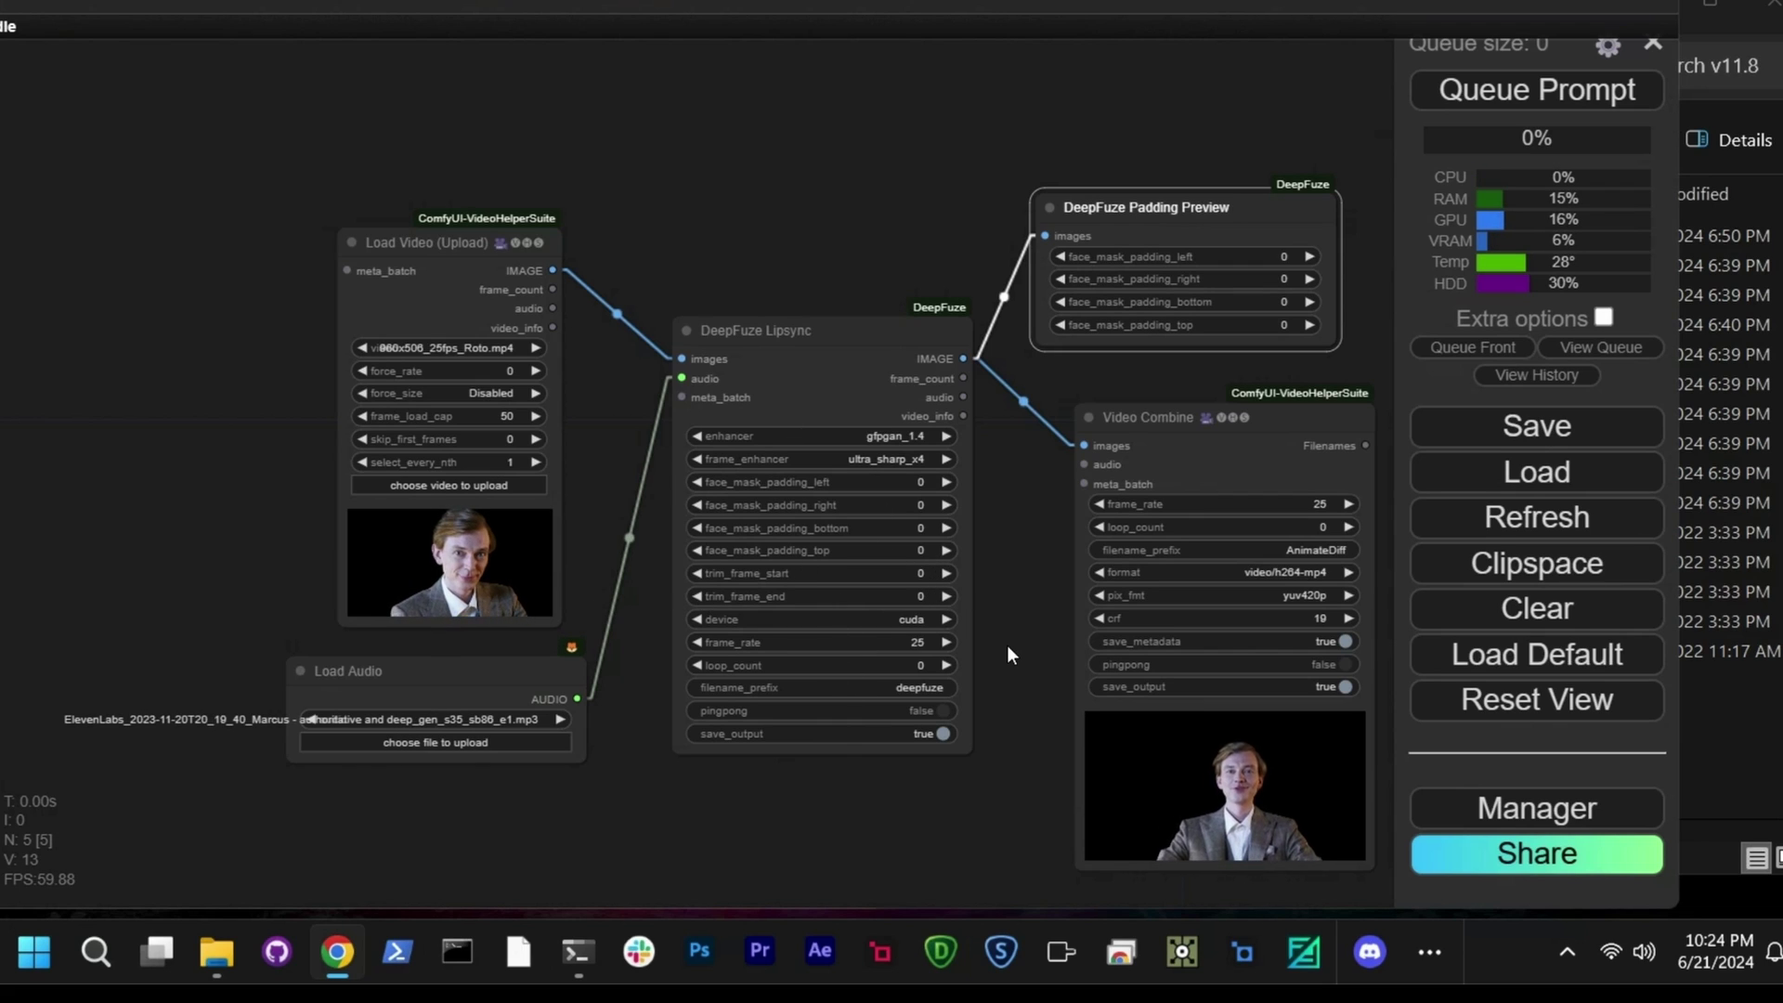
- Keep cuda as the DeepFuze Lipsync device and bring its lower settings into view
scroll(1009, 655, "up", 8)
left_click(791, 590)
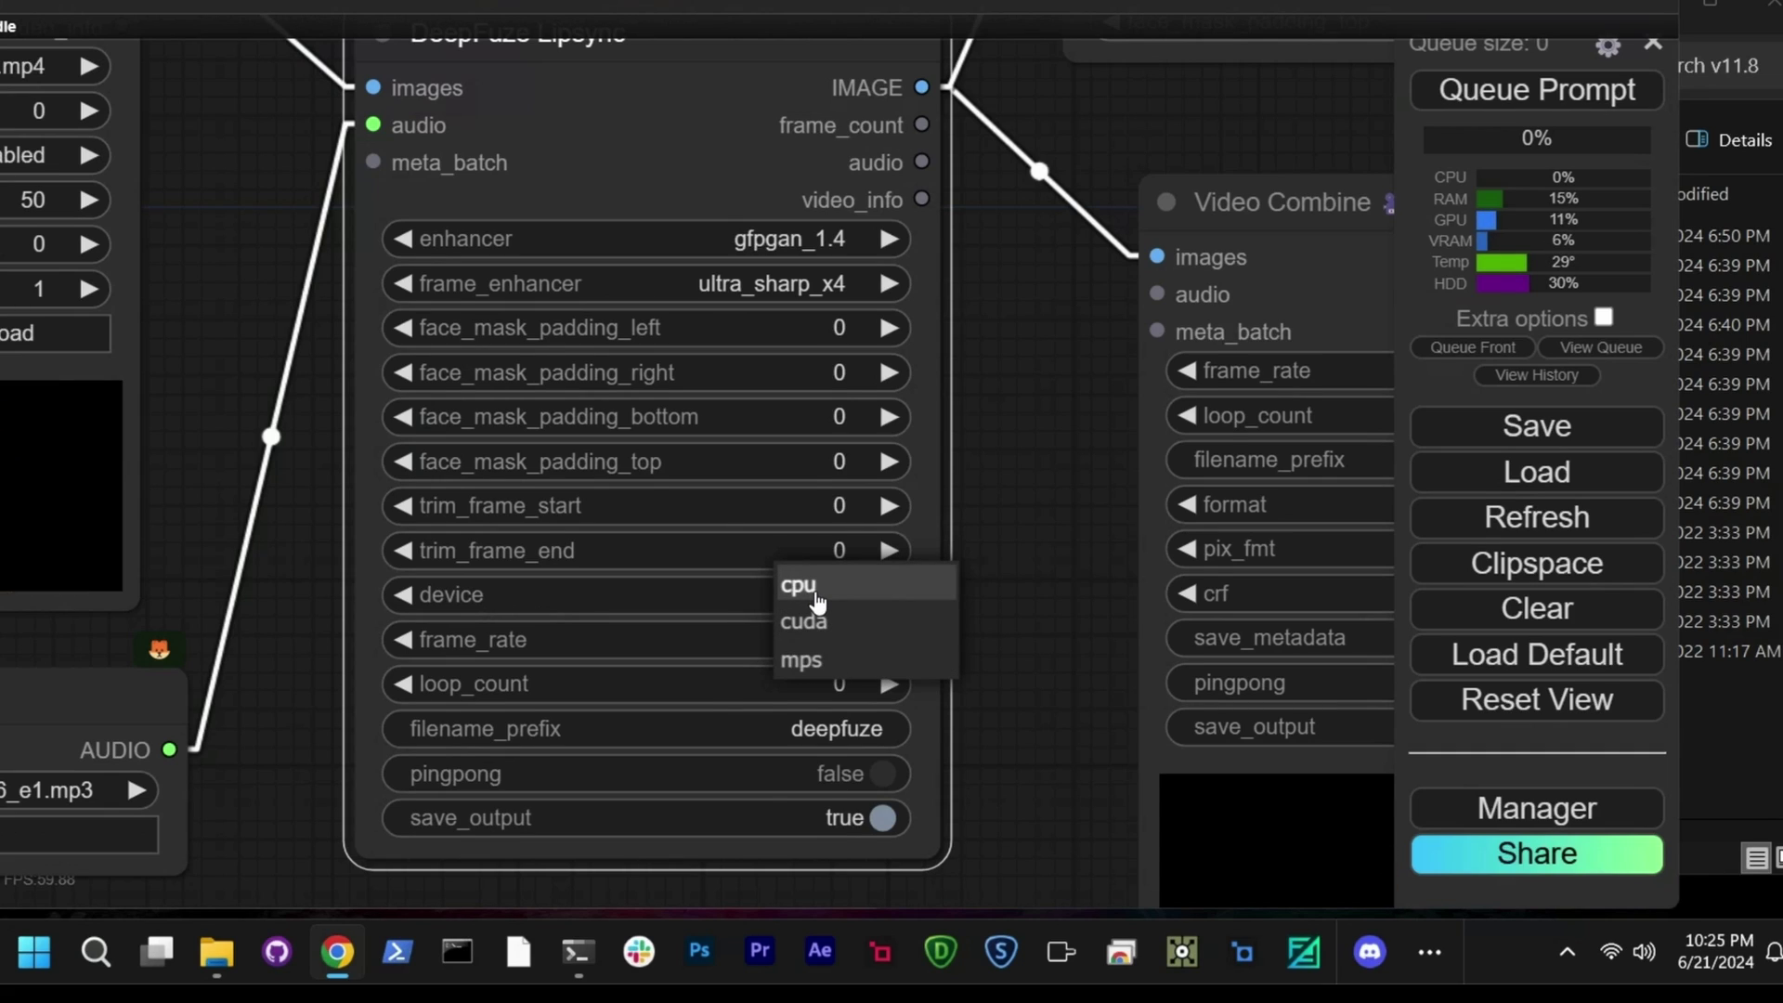
left_click(872, 629)
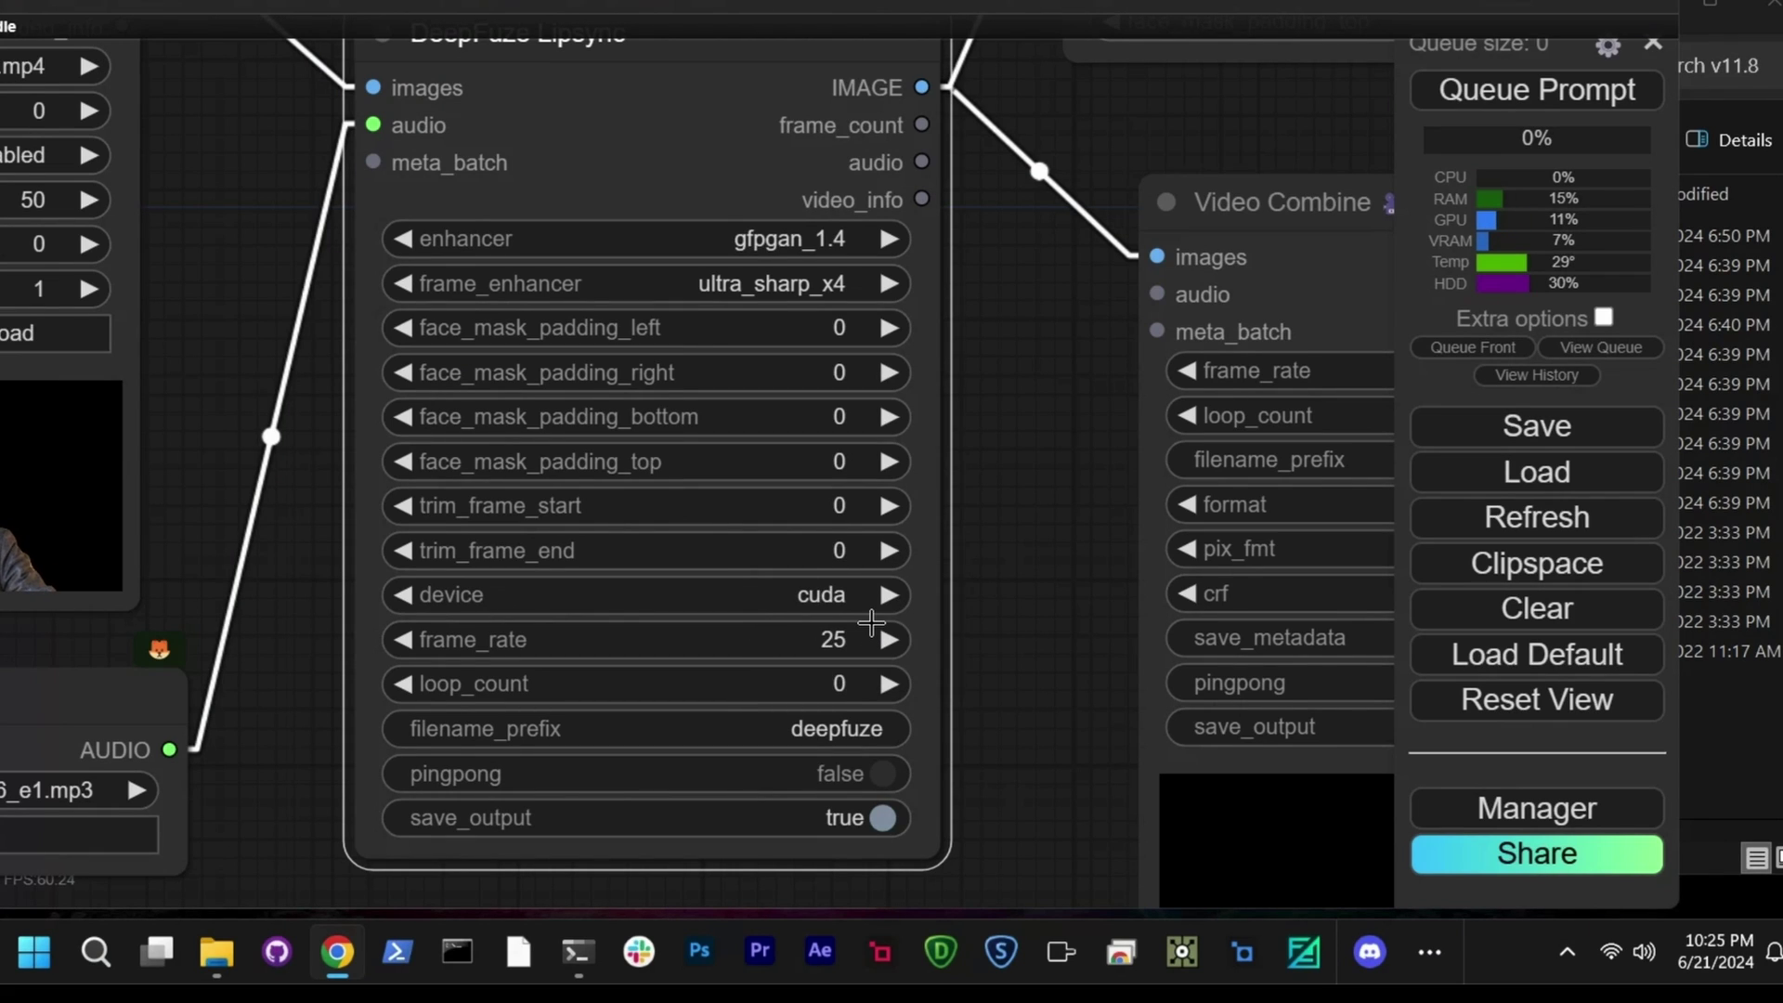
scroll(871, 622, "down", 7)
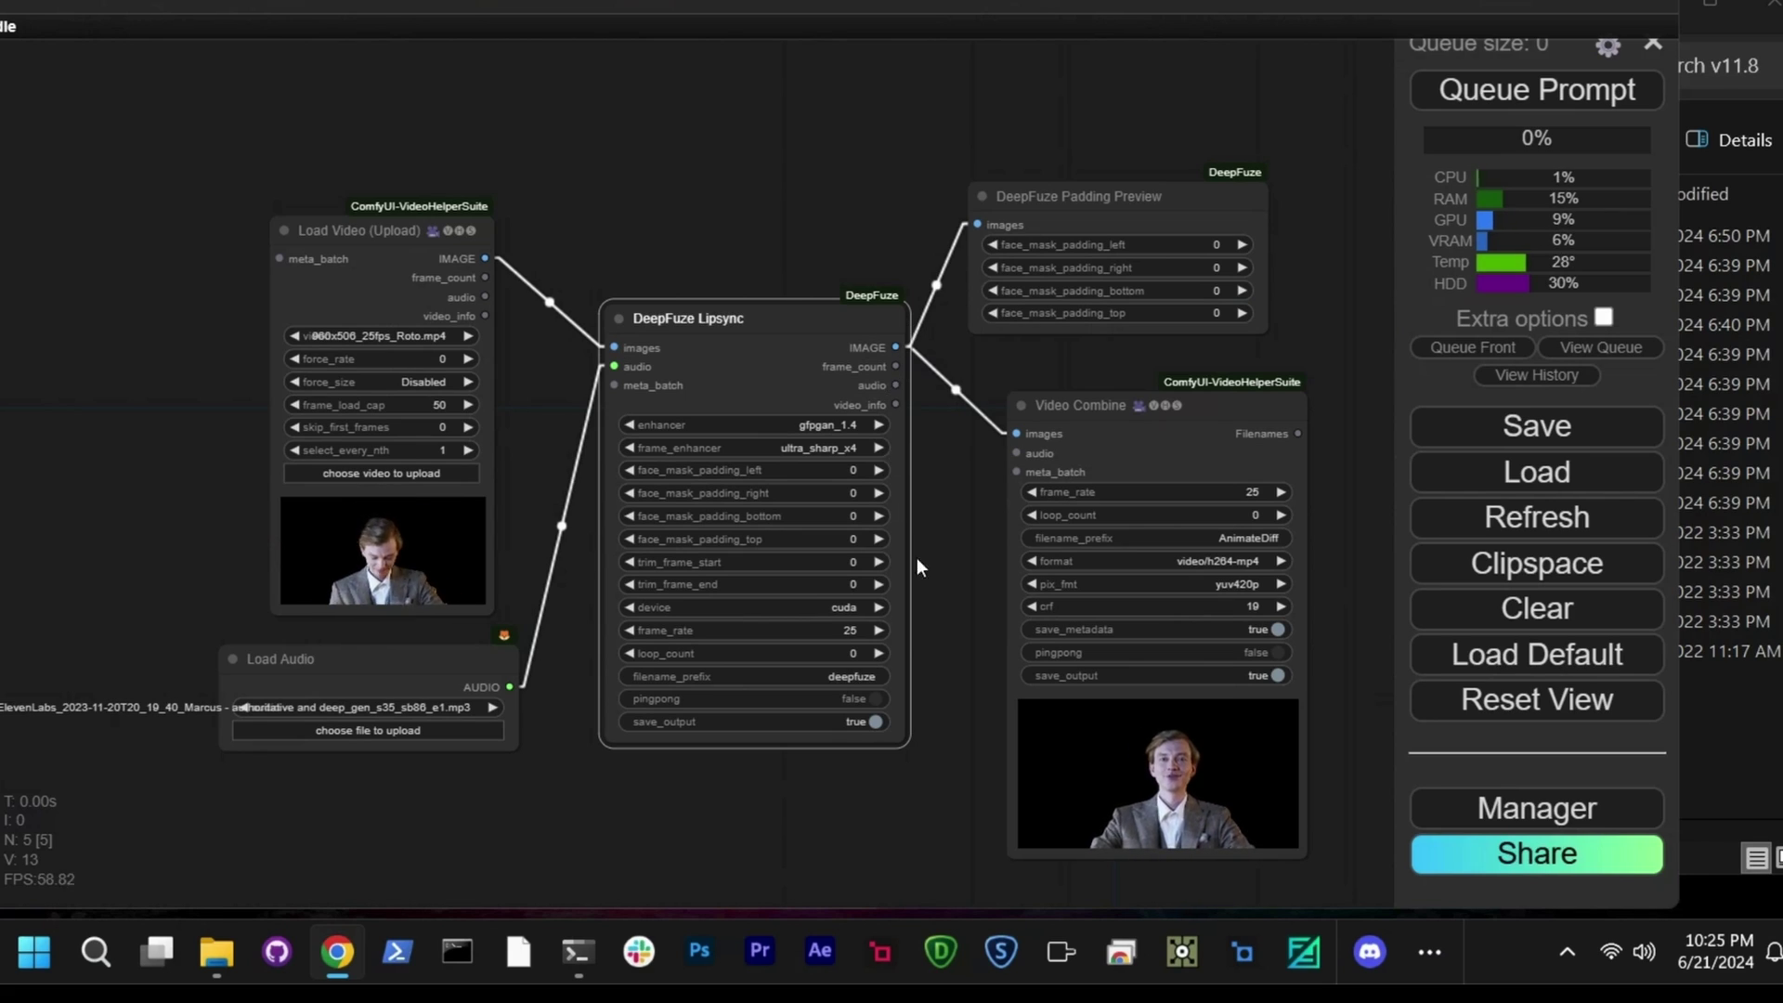
scroll(829, 576, "up", 10)
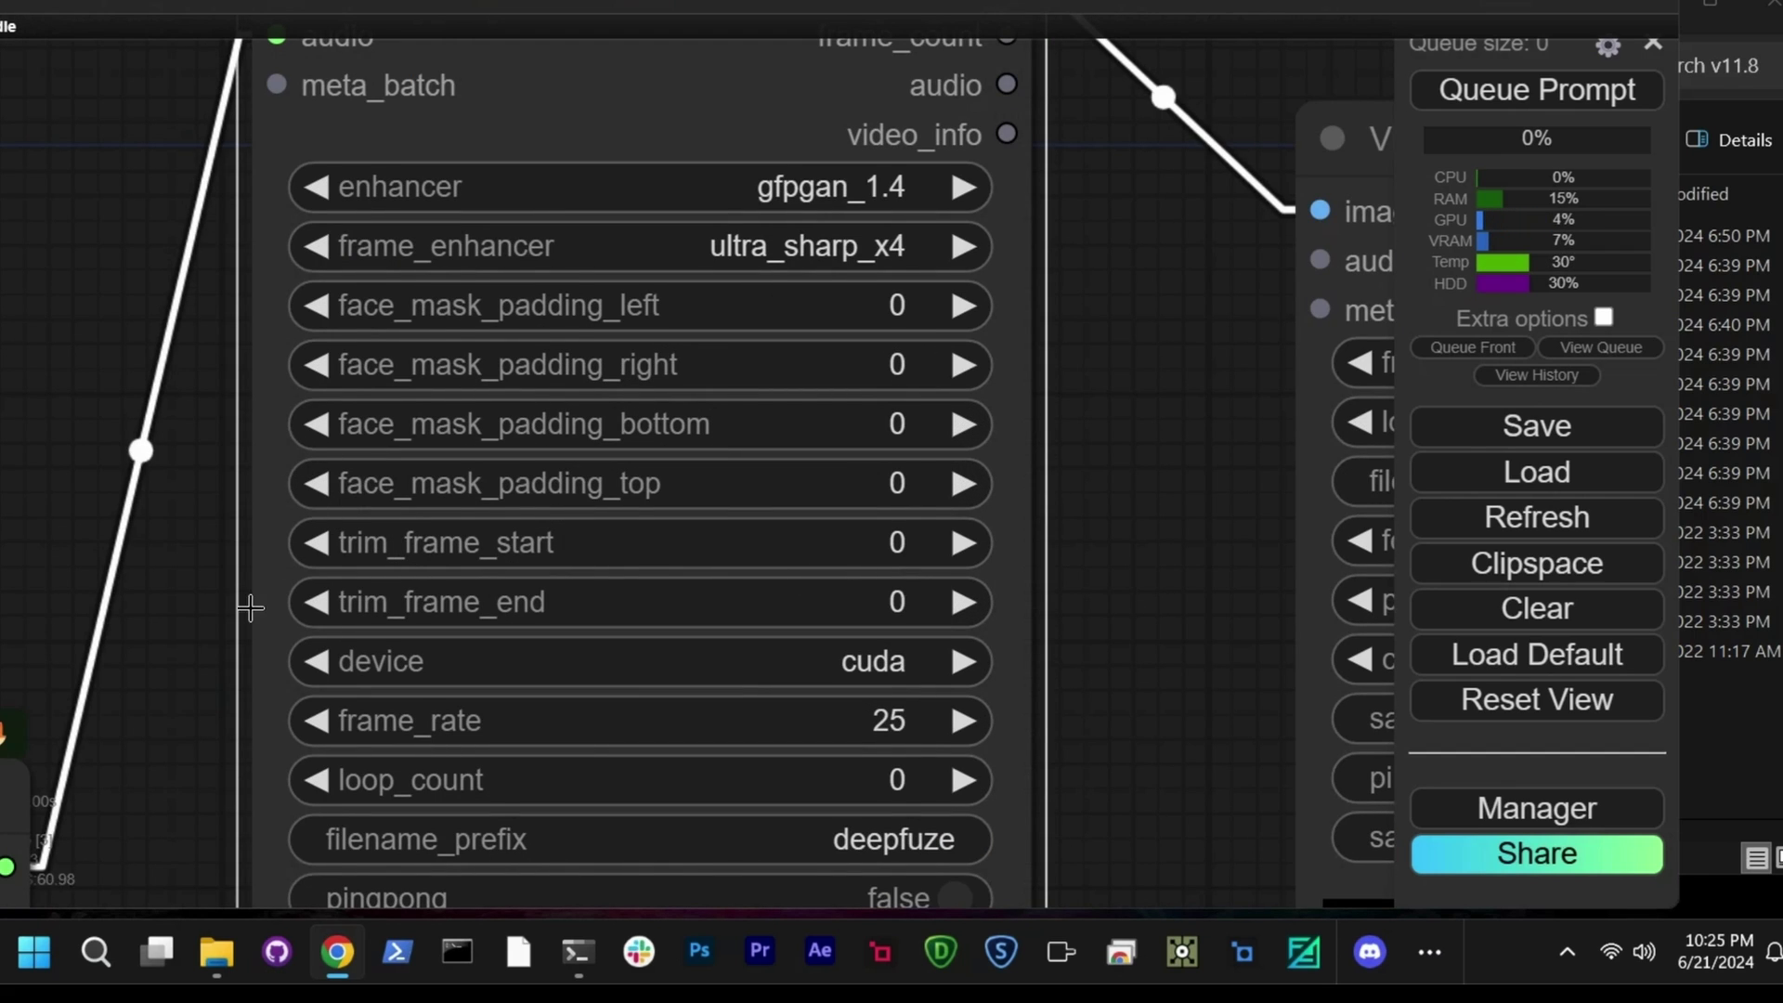
left_click_drag(184, 620, 174, 450)
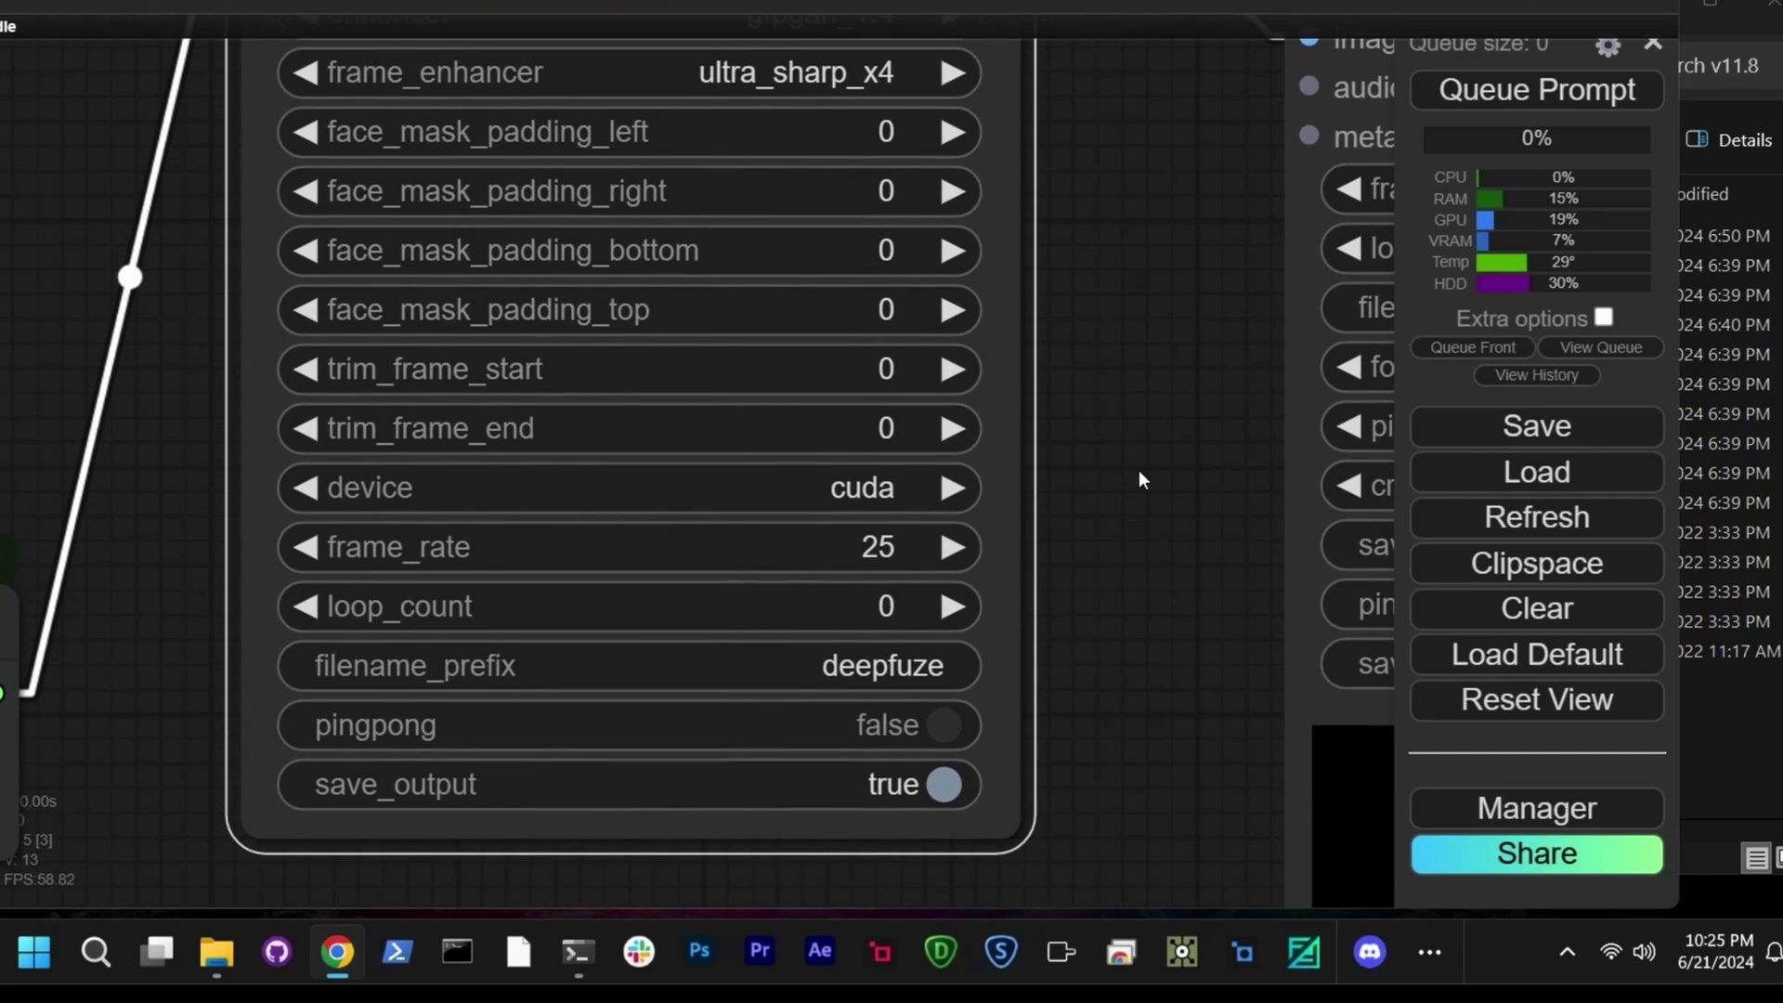
scroll(1142, 479, "down", 5)
- Add a Save Image node from the Lipsync IMAGE output, then delete it again
left_click_drag(631, 220, 681, 733)
left_click(766, 847)
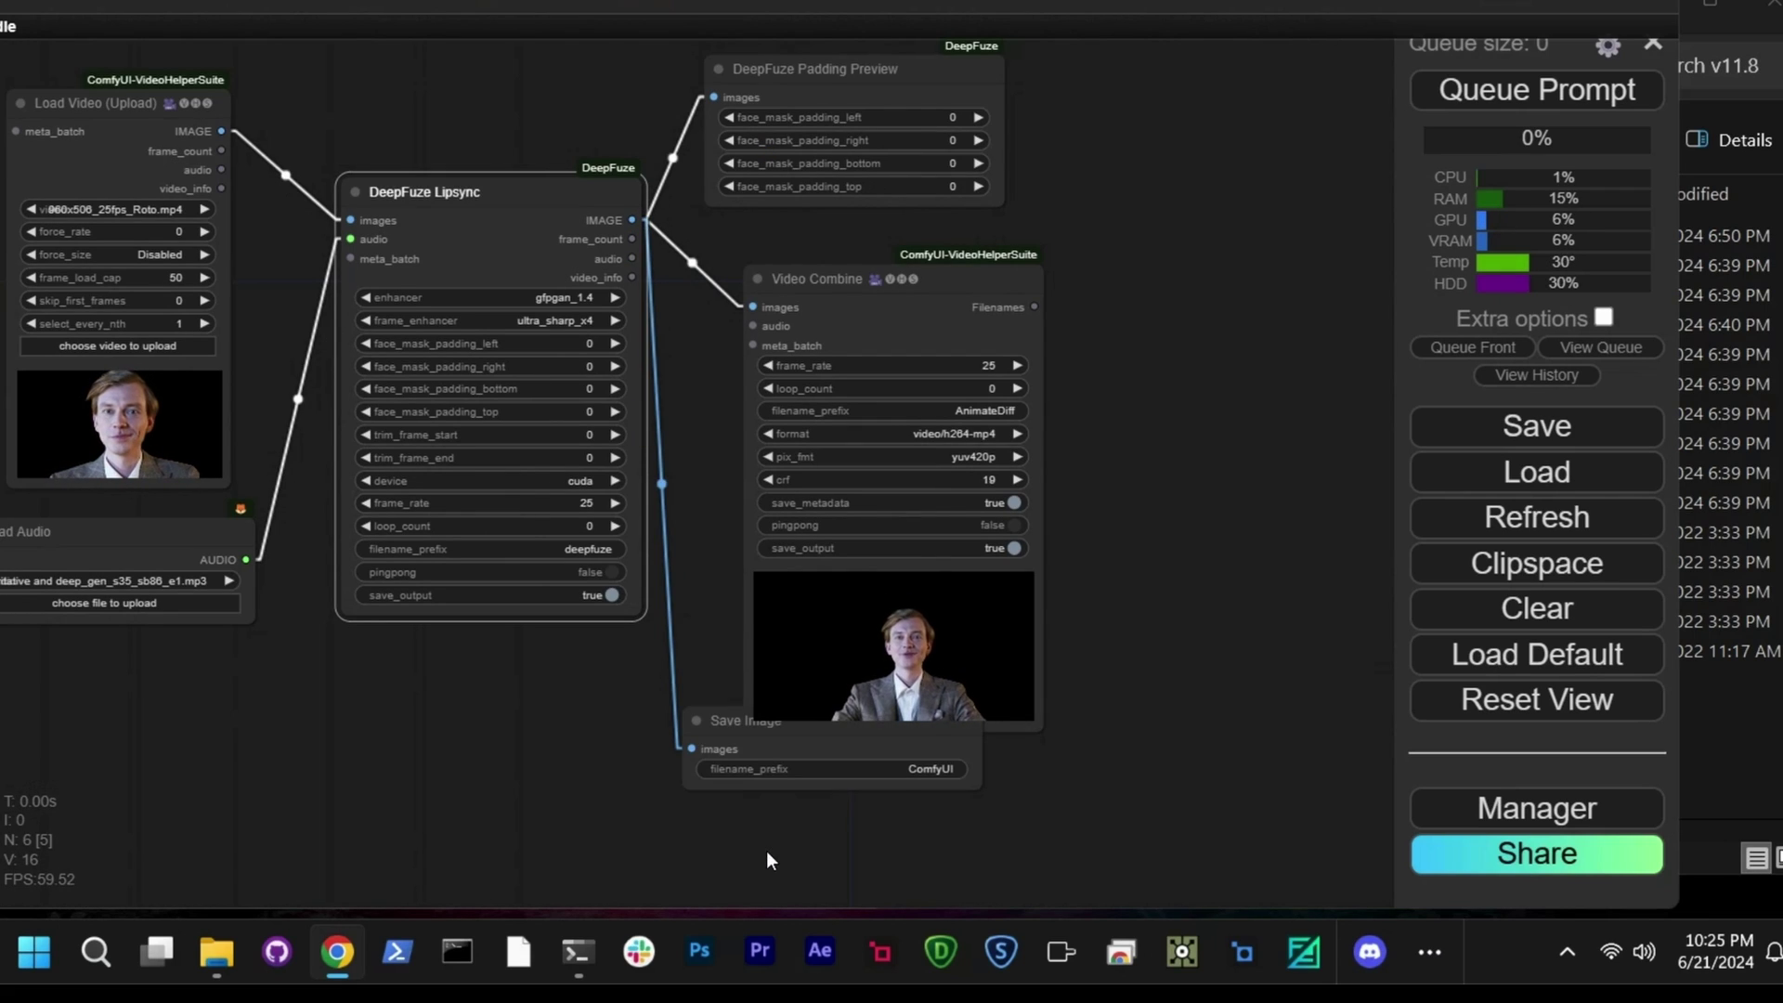
left_click_drag(1083, 737, 1082, 650)
left_click(846, 659)
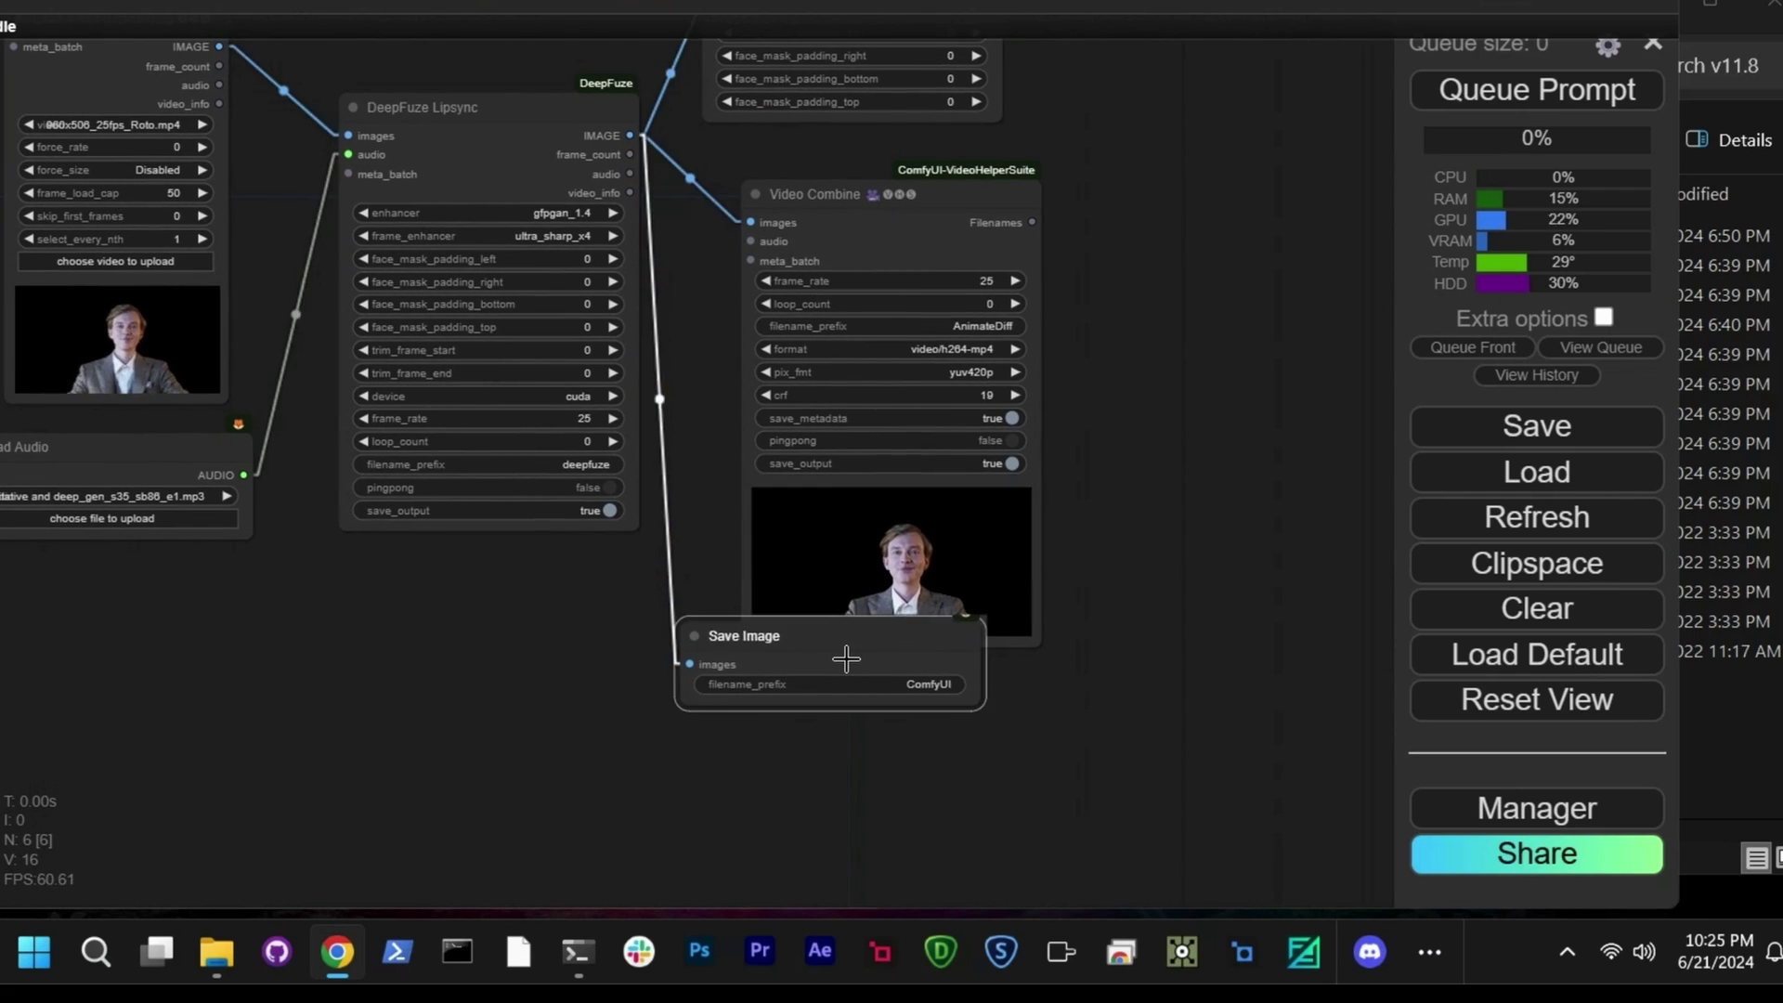
key("Delete")
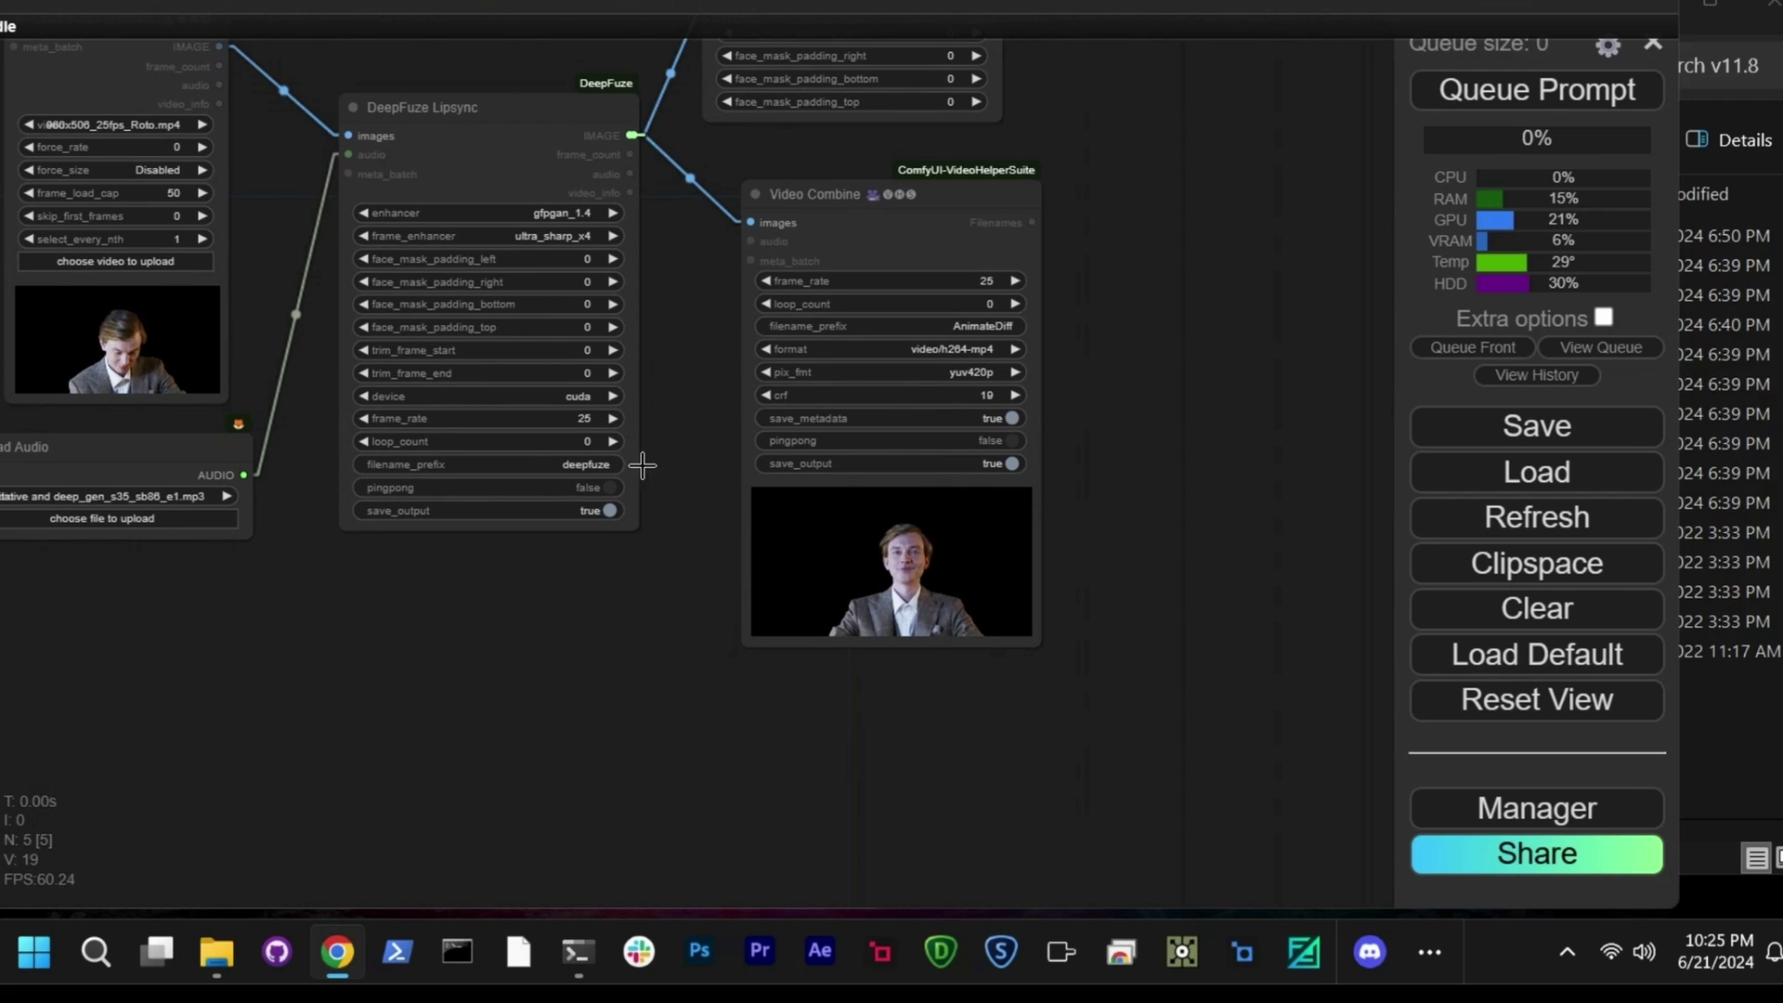
- Add a Preview Image node fed by Lipsync IMAGE, shifting Video Combine right and Preview Image up
left_click_drag(650, 505, 676, 618)
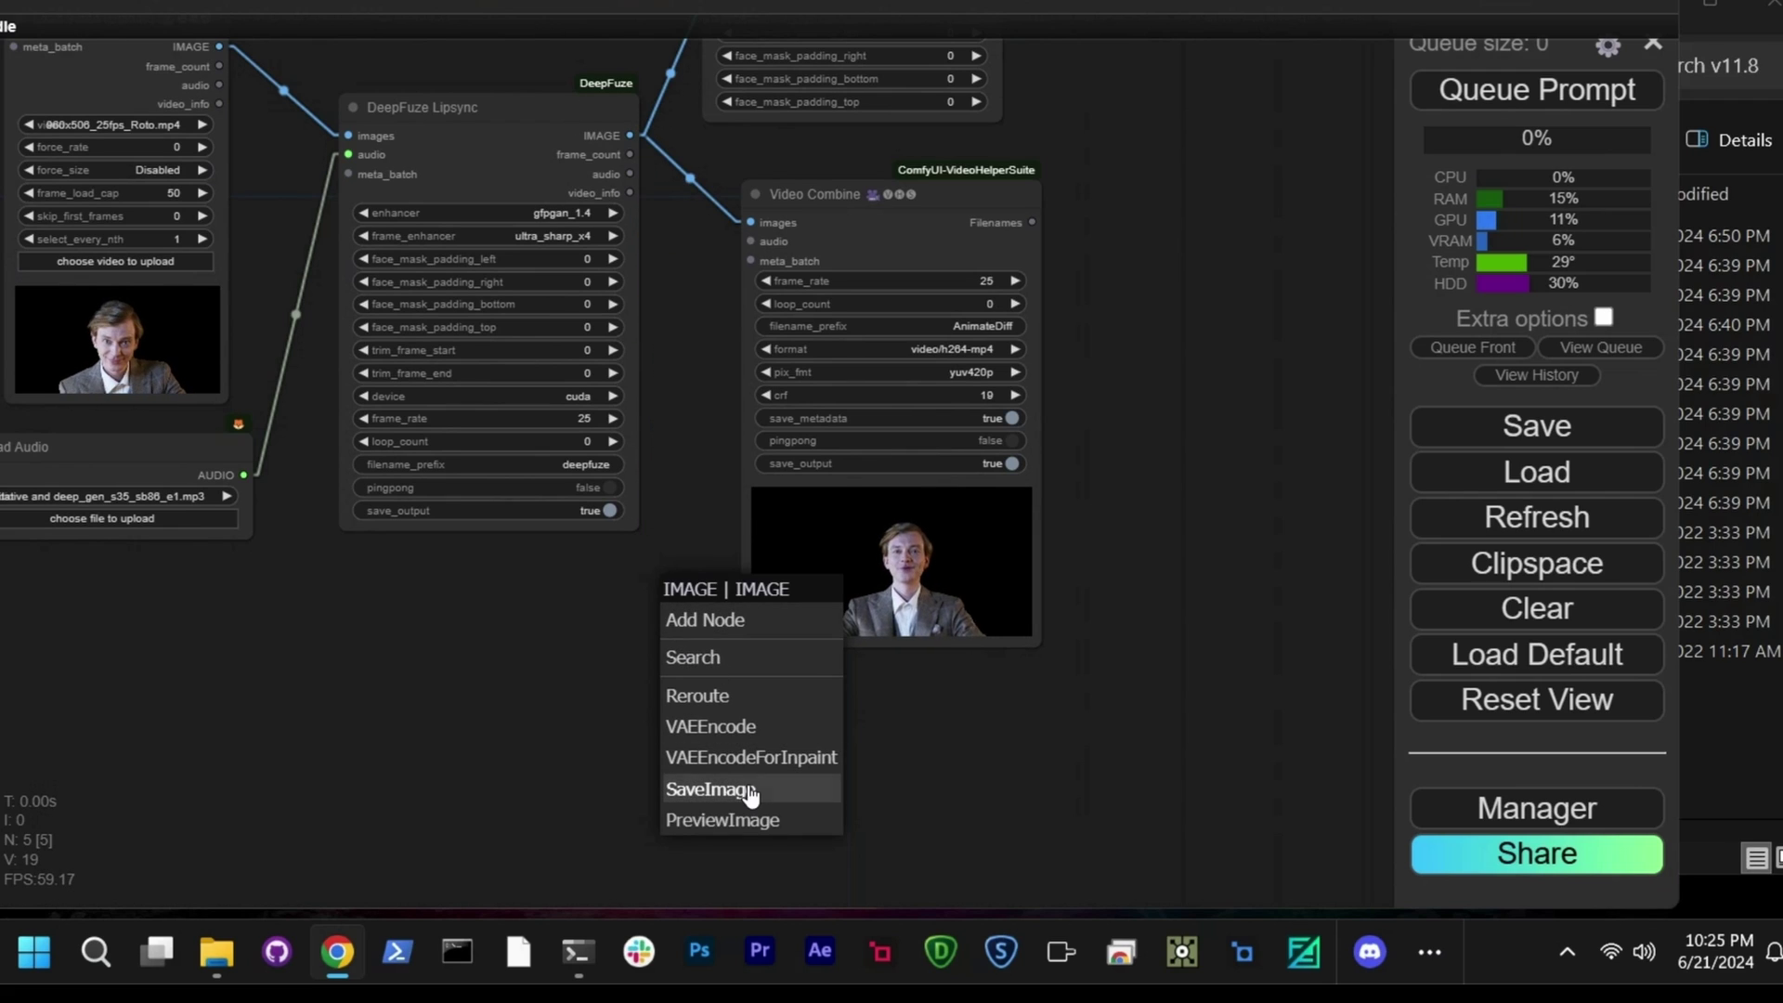
left_click(750, 817)
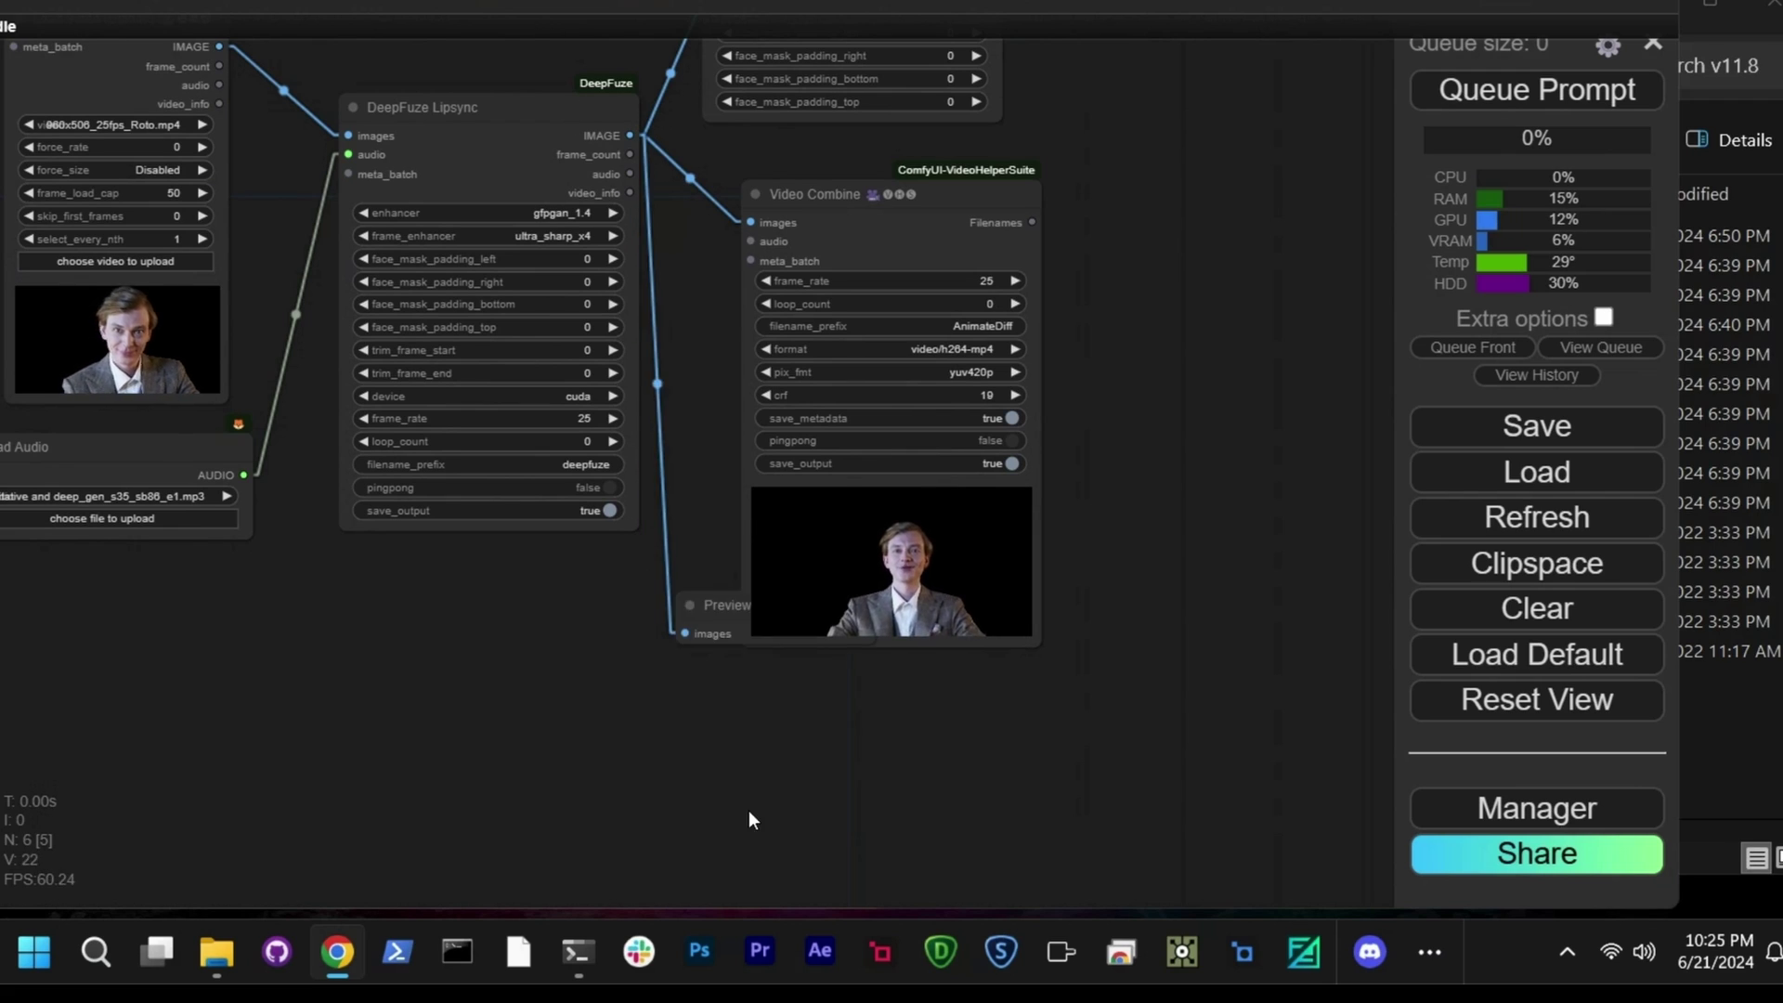
left_click_drag(897, 183, 1203, 151)
left_click_drag(788, 609, 1014, 832)
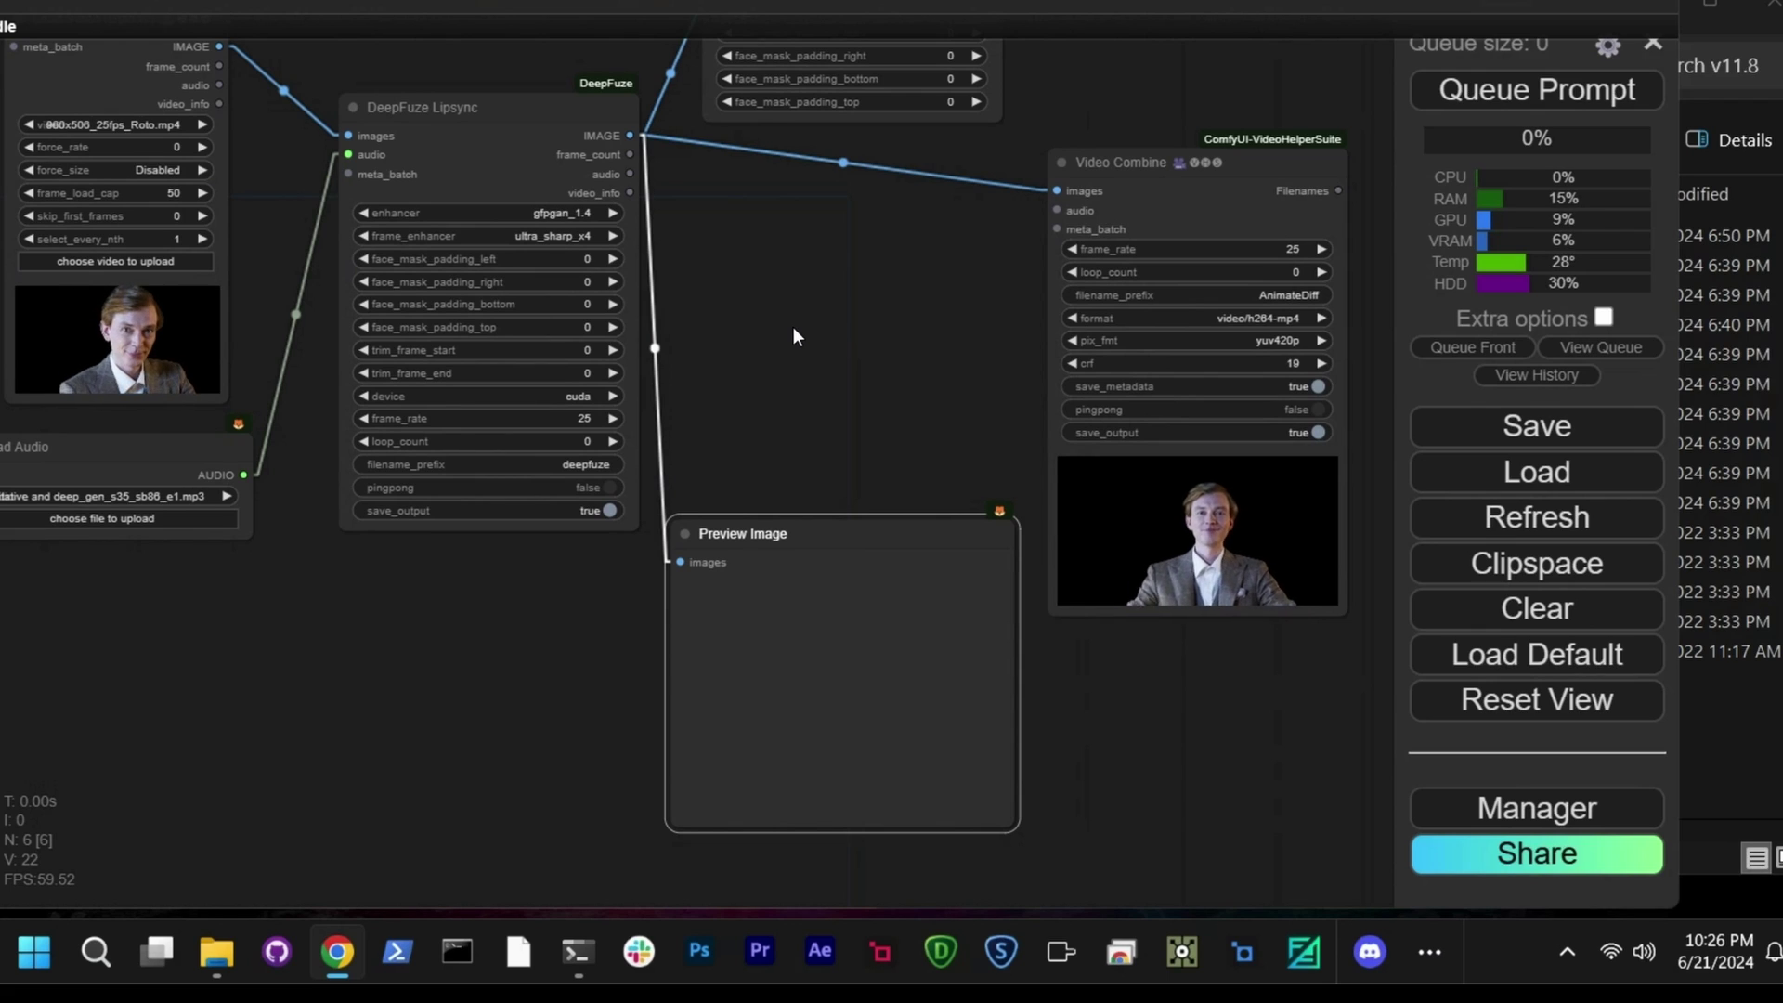
- Queue the lipsync workflow and pan out to watch the whole graph run
scroll(792, 327, "down", 5)
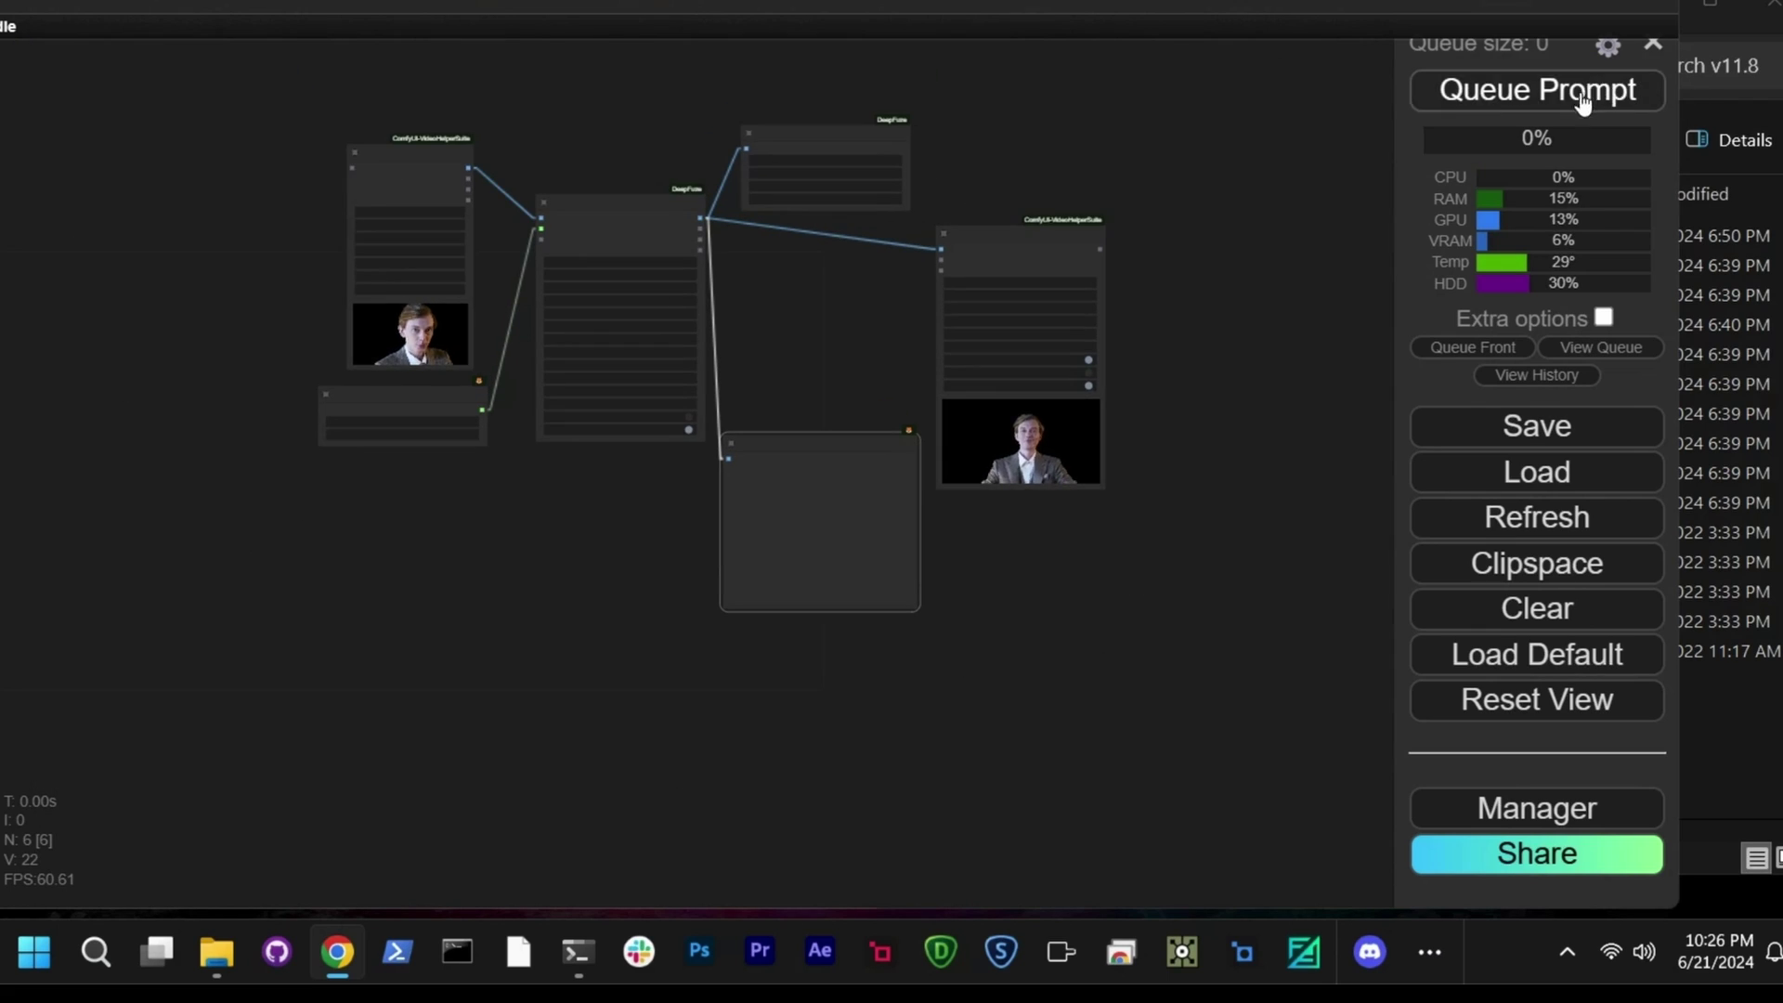
left_click(1582, 98)
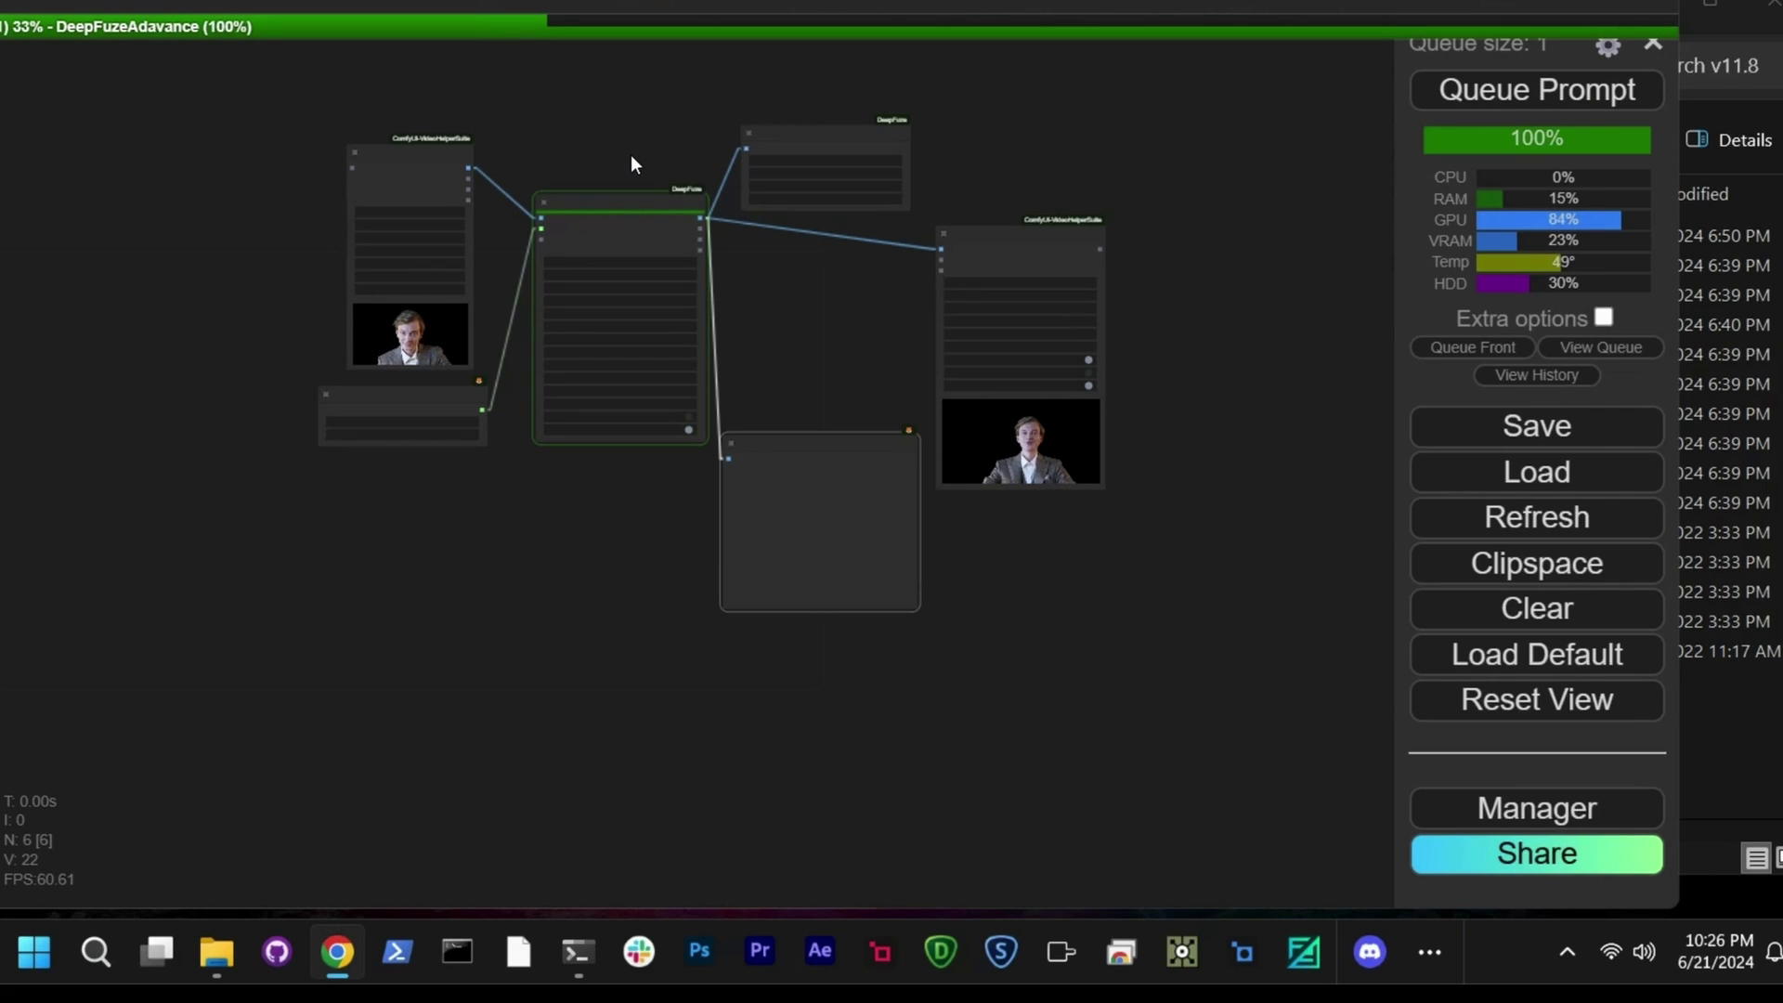
left_click_drag(592, 130, 620, 202)
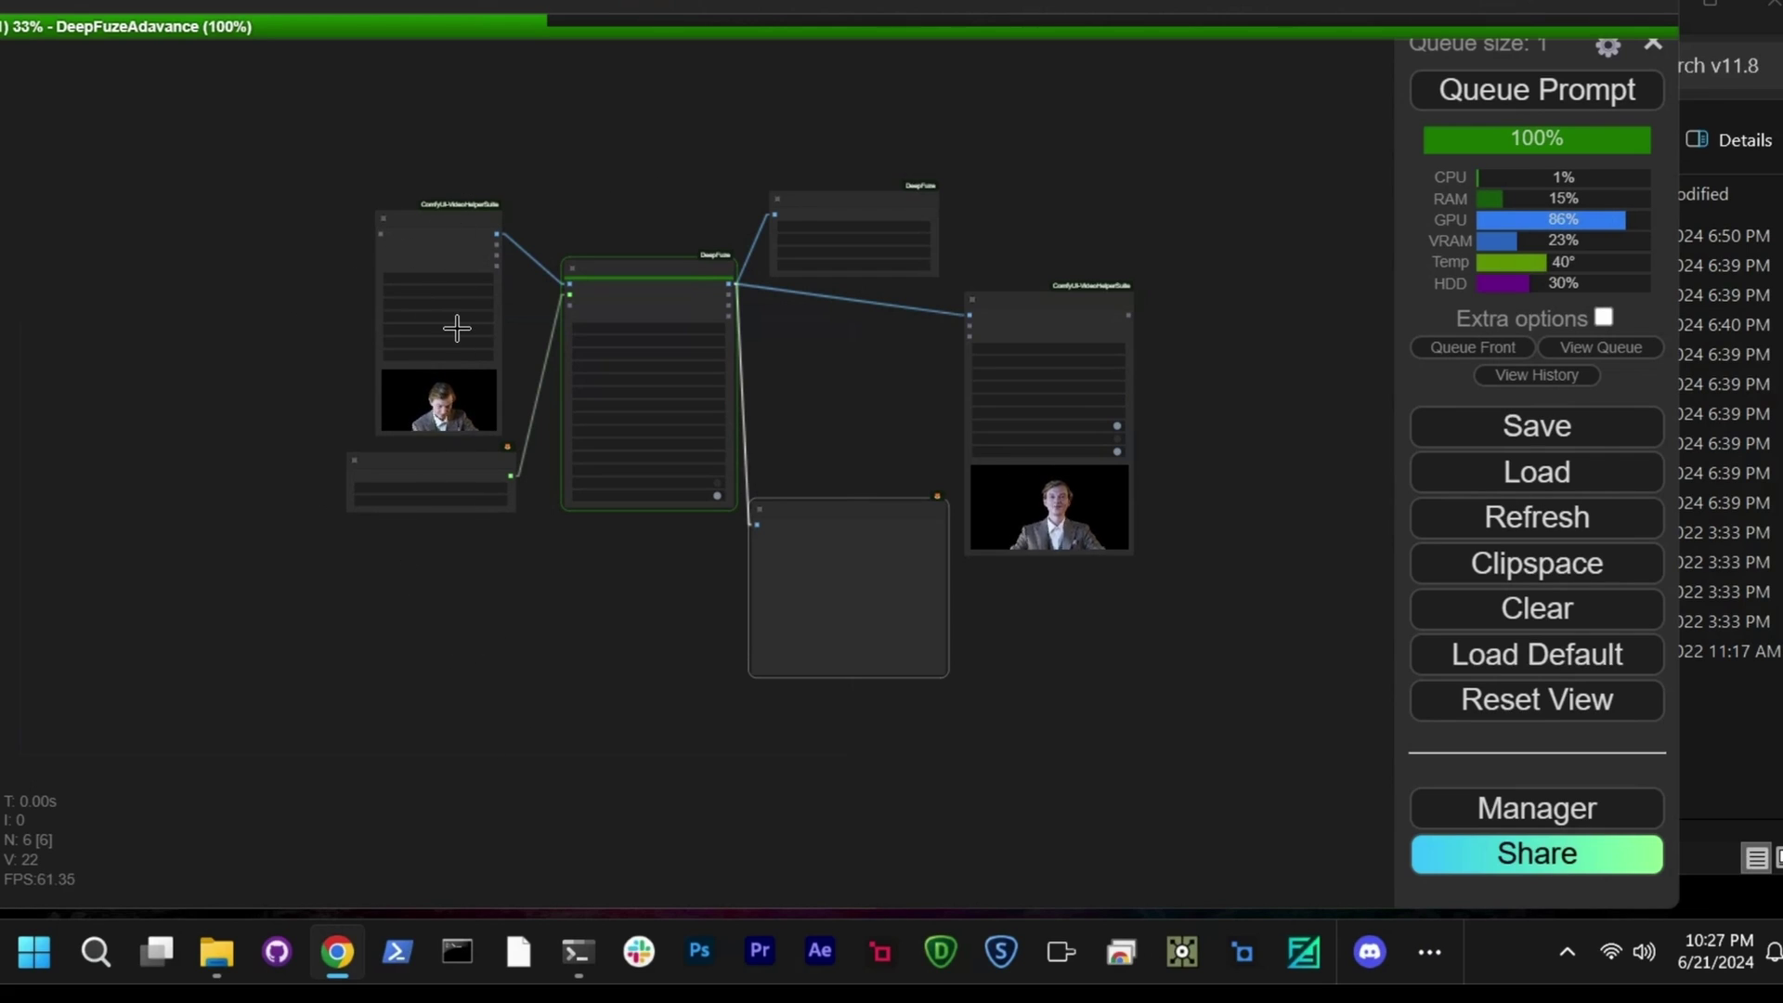
scroll(459, 320, "up", 10)
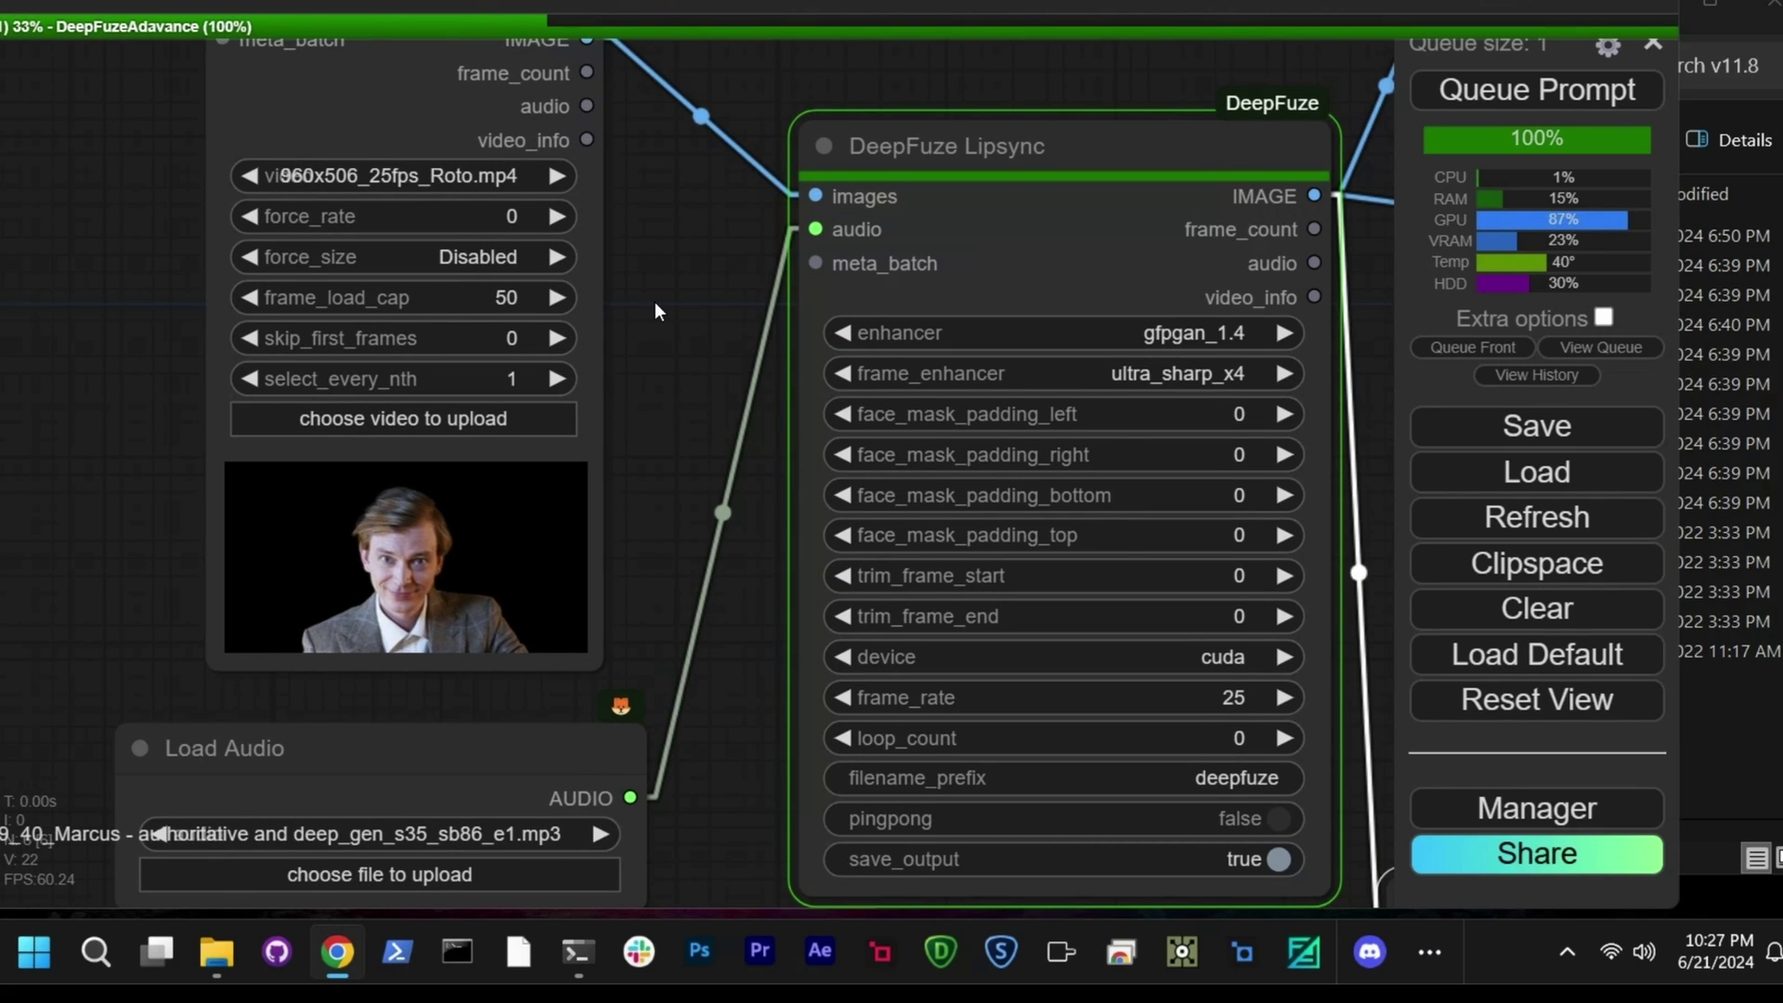
scroll(655, 303, "down", 10)
left_click_drag(809, 122, 581, 171)
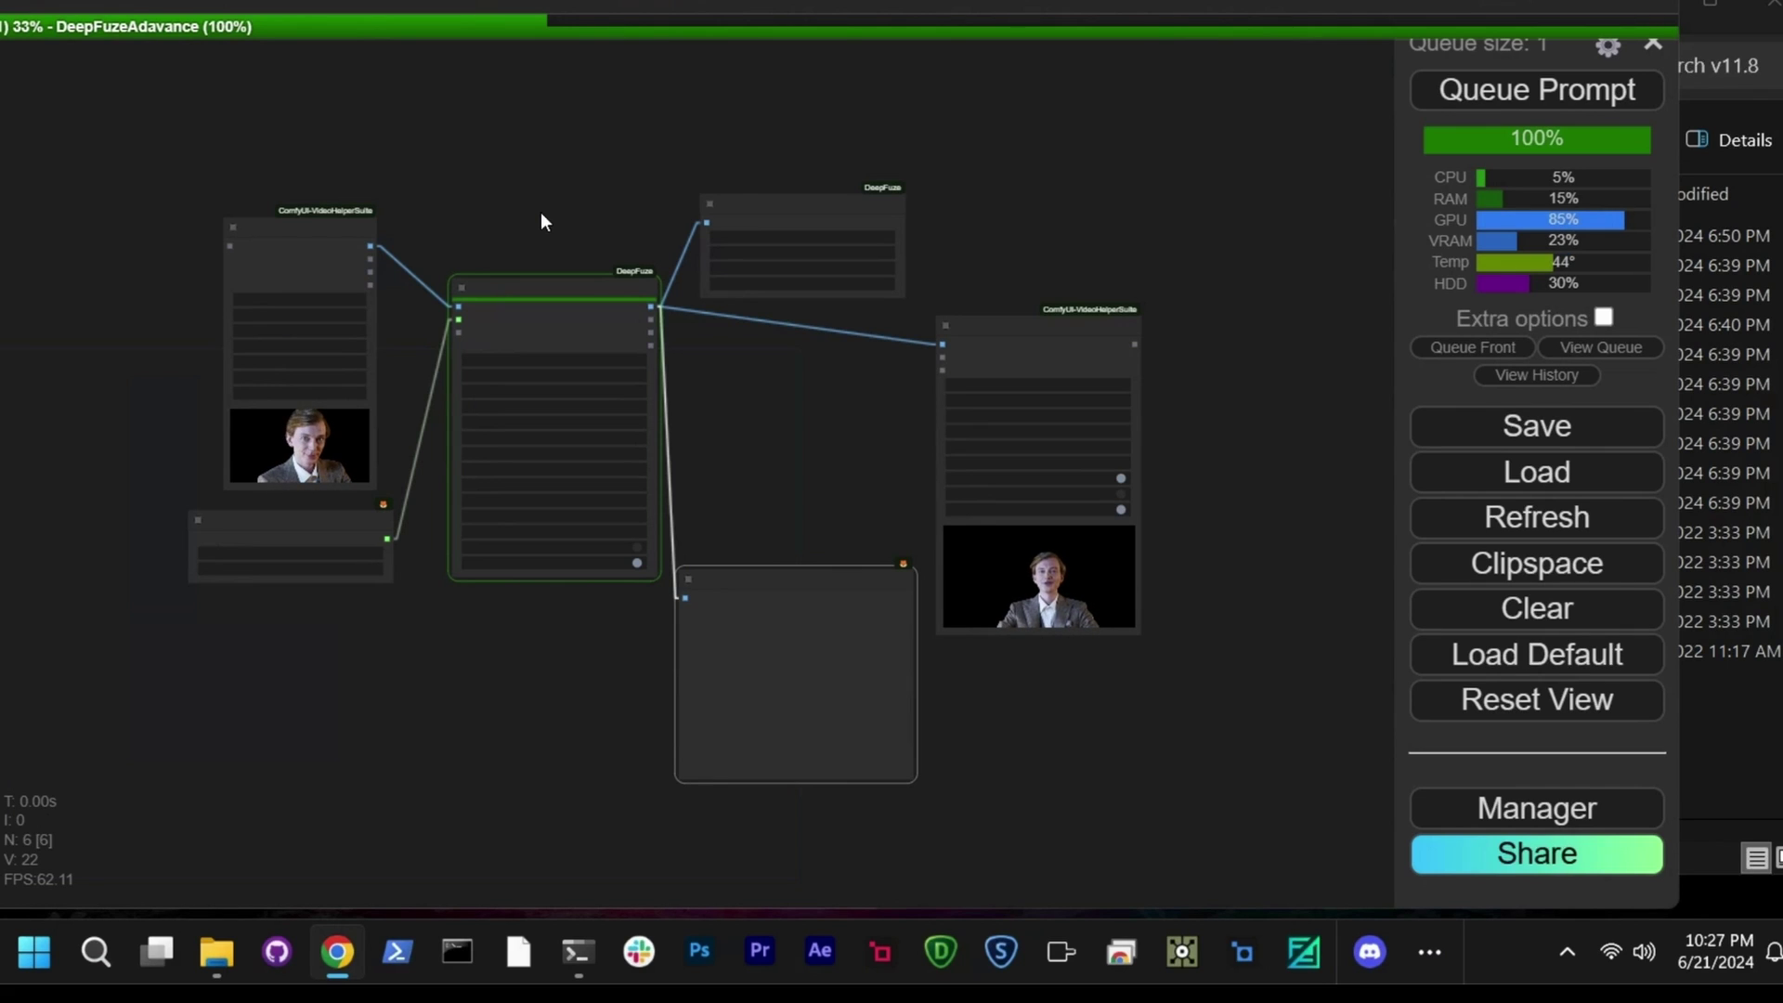
- Zoom into the finished Video Combine output and the padding preview
scroll(1047, 581, "up", 10)
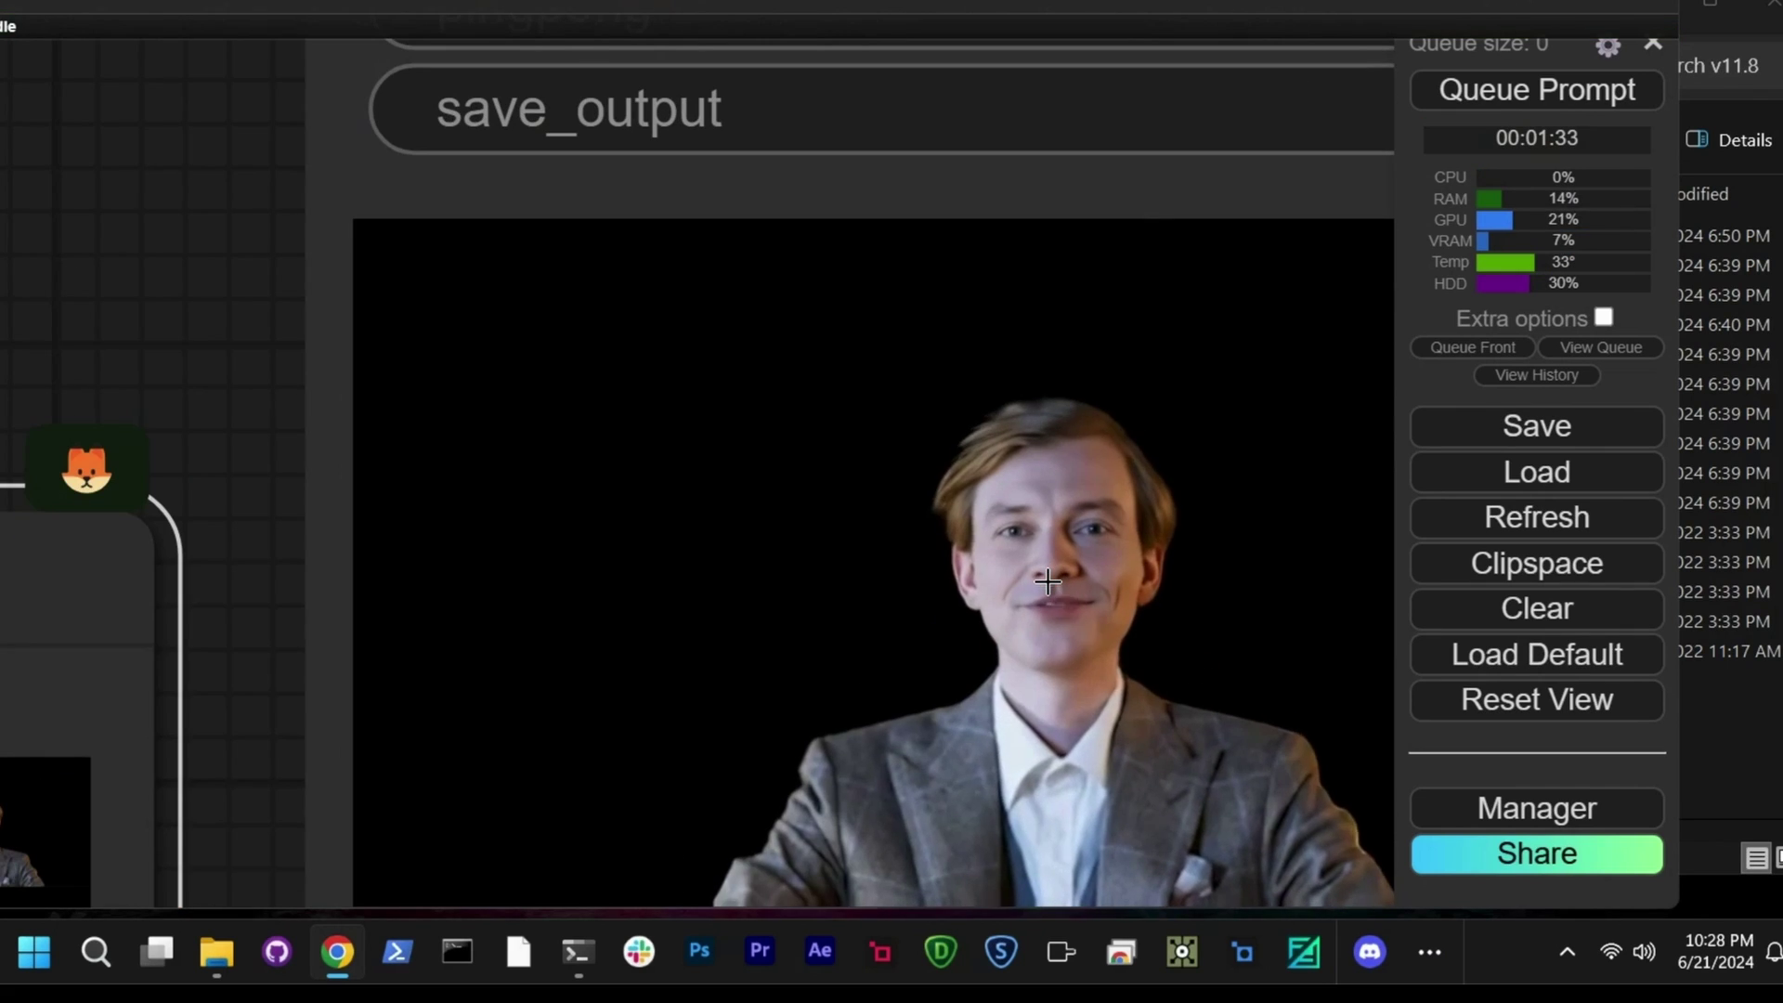
scroll(1048, 580, "down", 6)
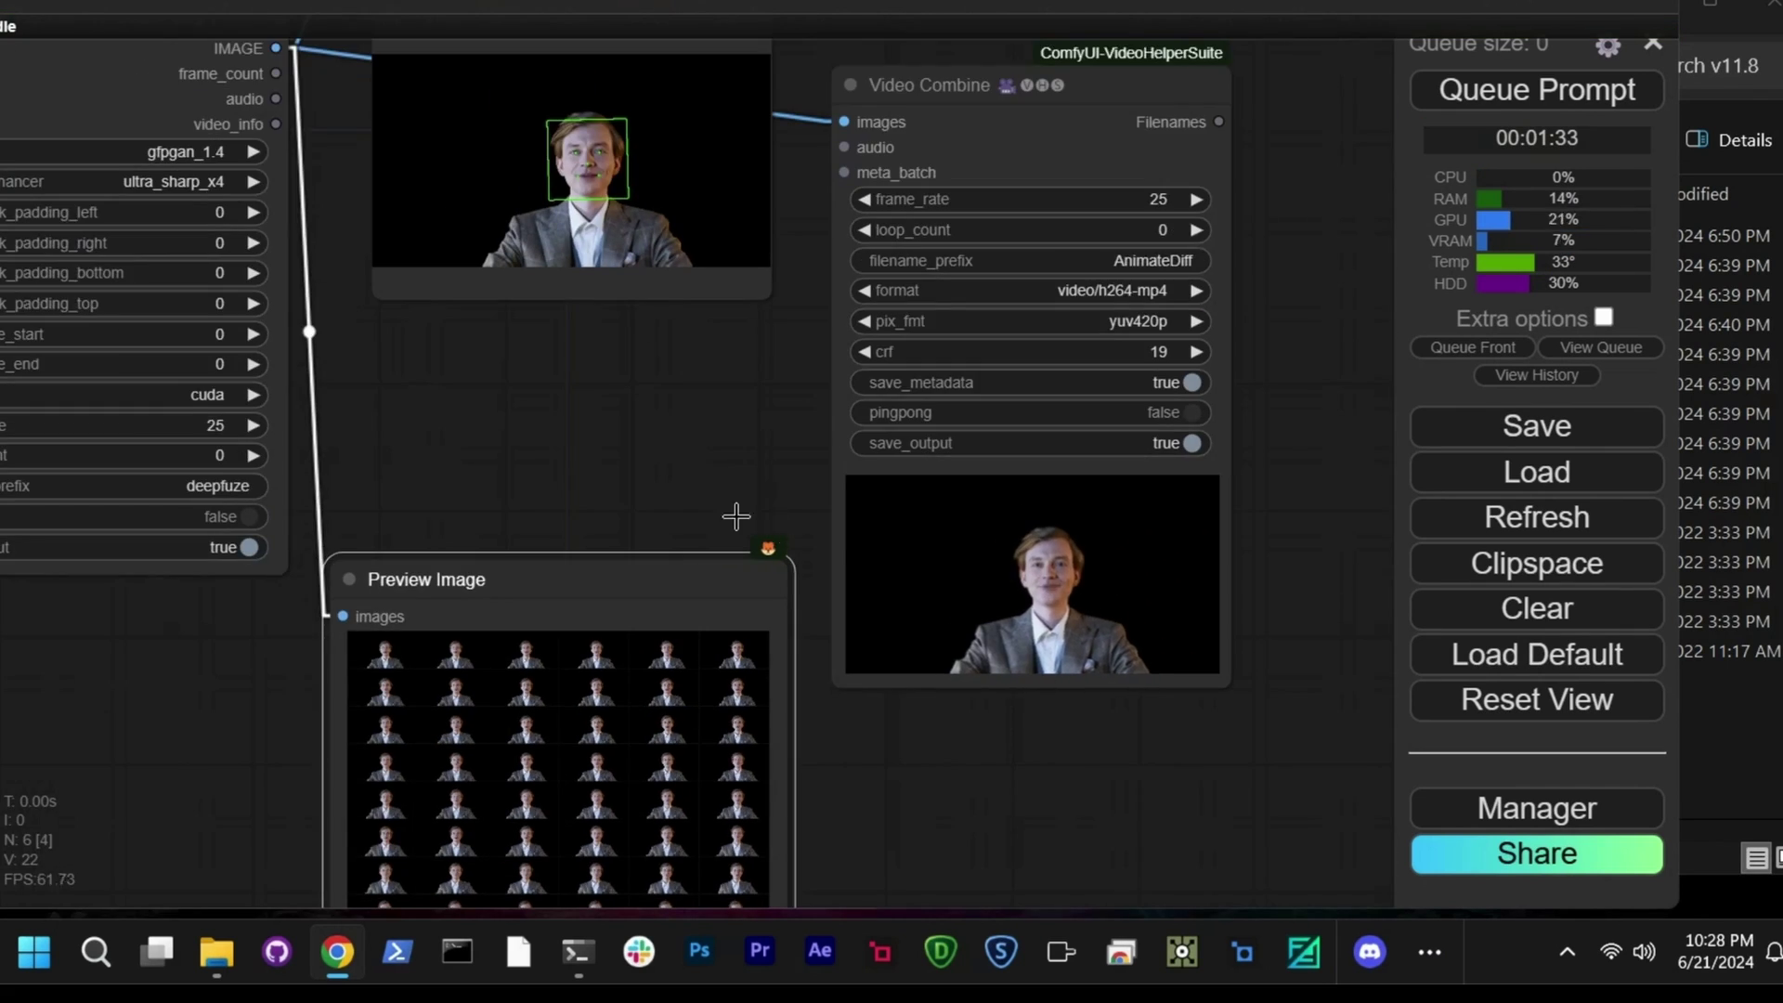
left_click_drag(700, 505, 817, 286)
scroll(817, 287, "up", 5)
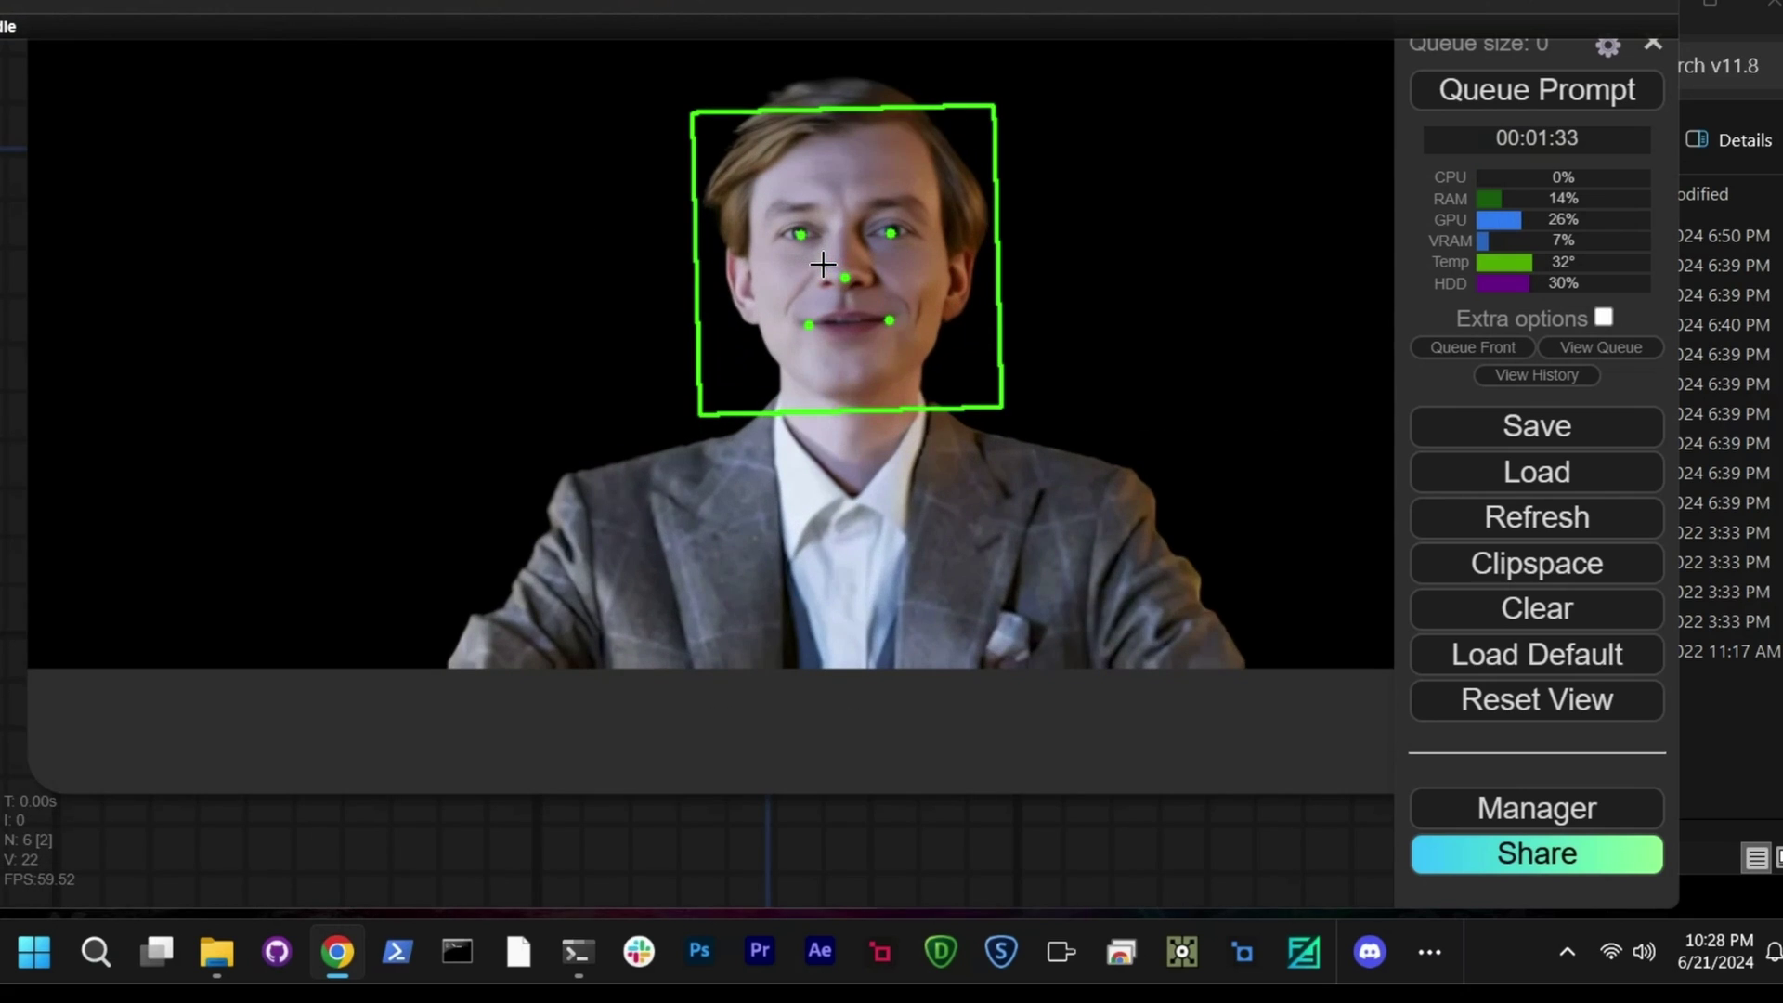
scroll(823, 266, "down", 3)
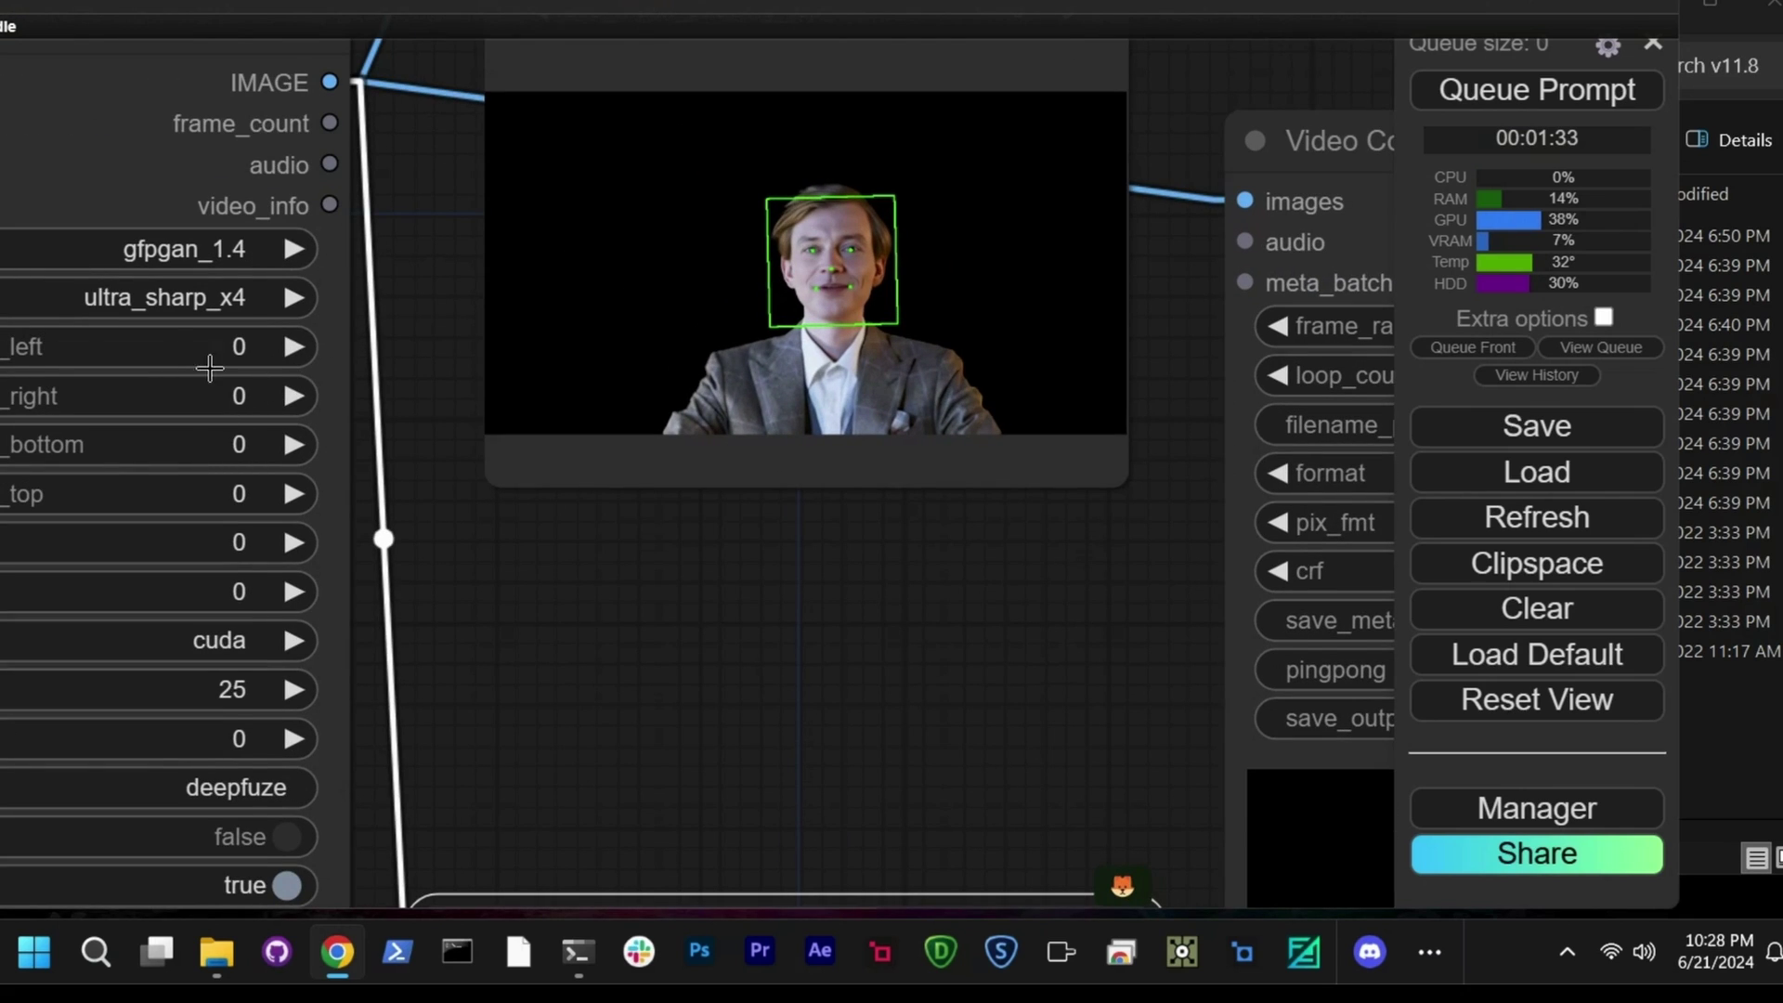
- Test face_mask_padding_left with its arrows and return it to 0
left_click_drag(414, 449, 734, 566)
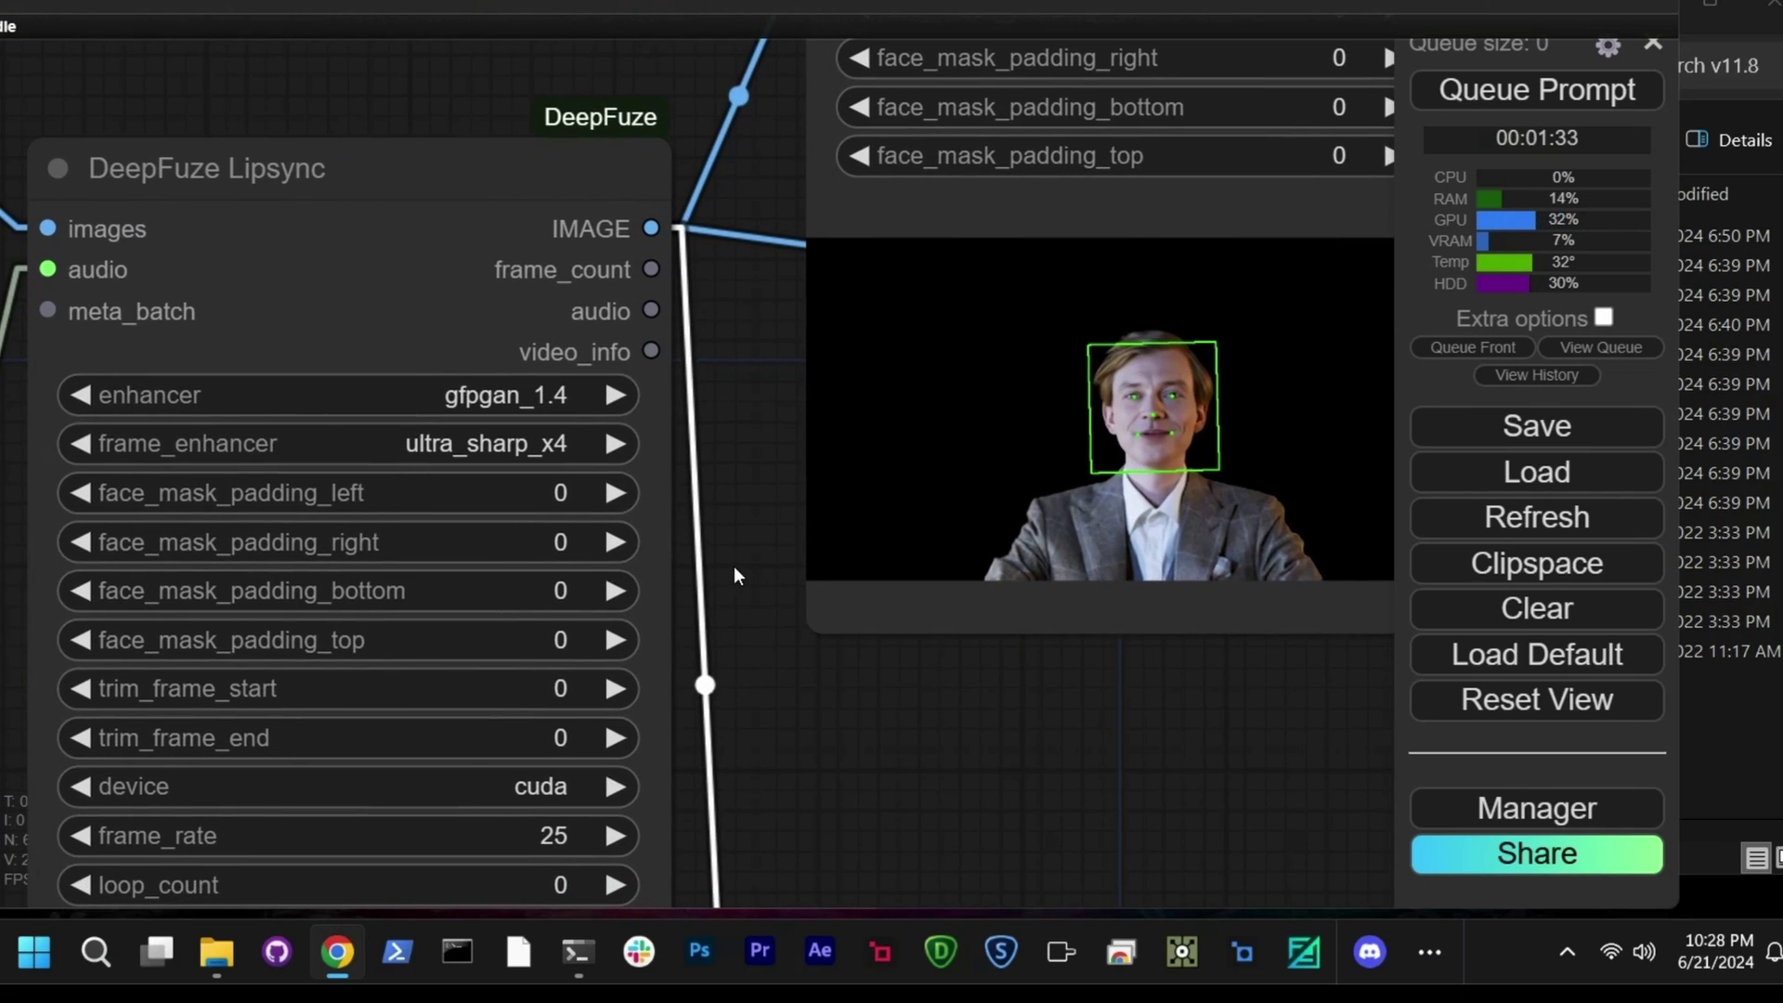
left_click(615, 492)
left_click(615, 492)
left_click(80, 497)
left_click(80, 497)
left_click(80, 497)
left_click(80, 496)
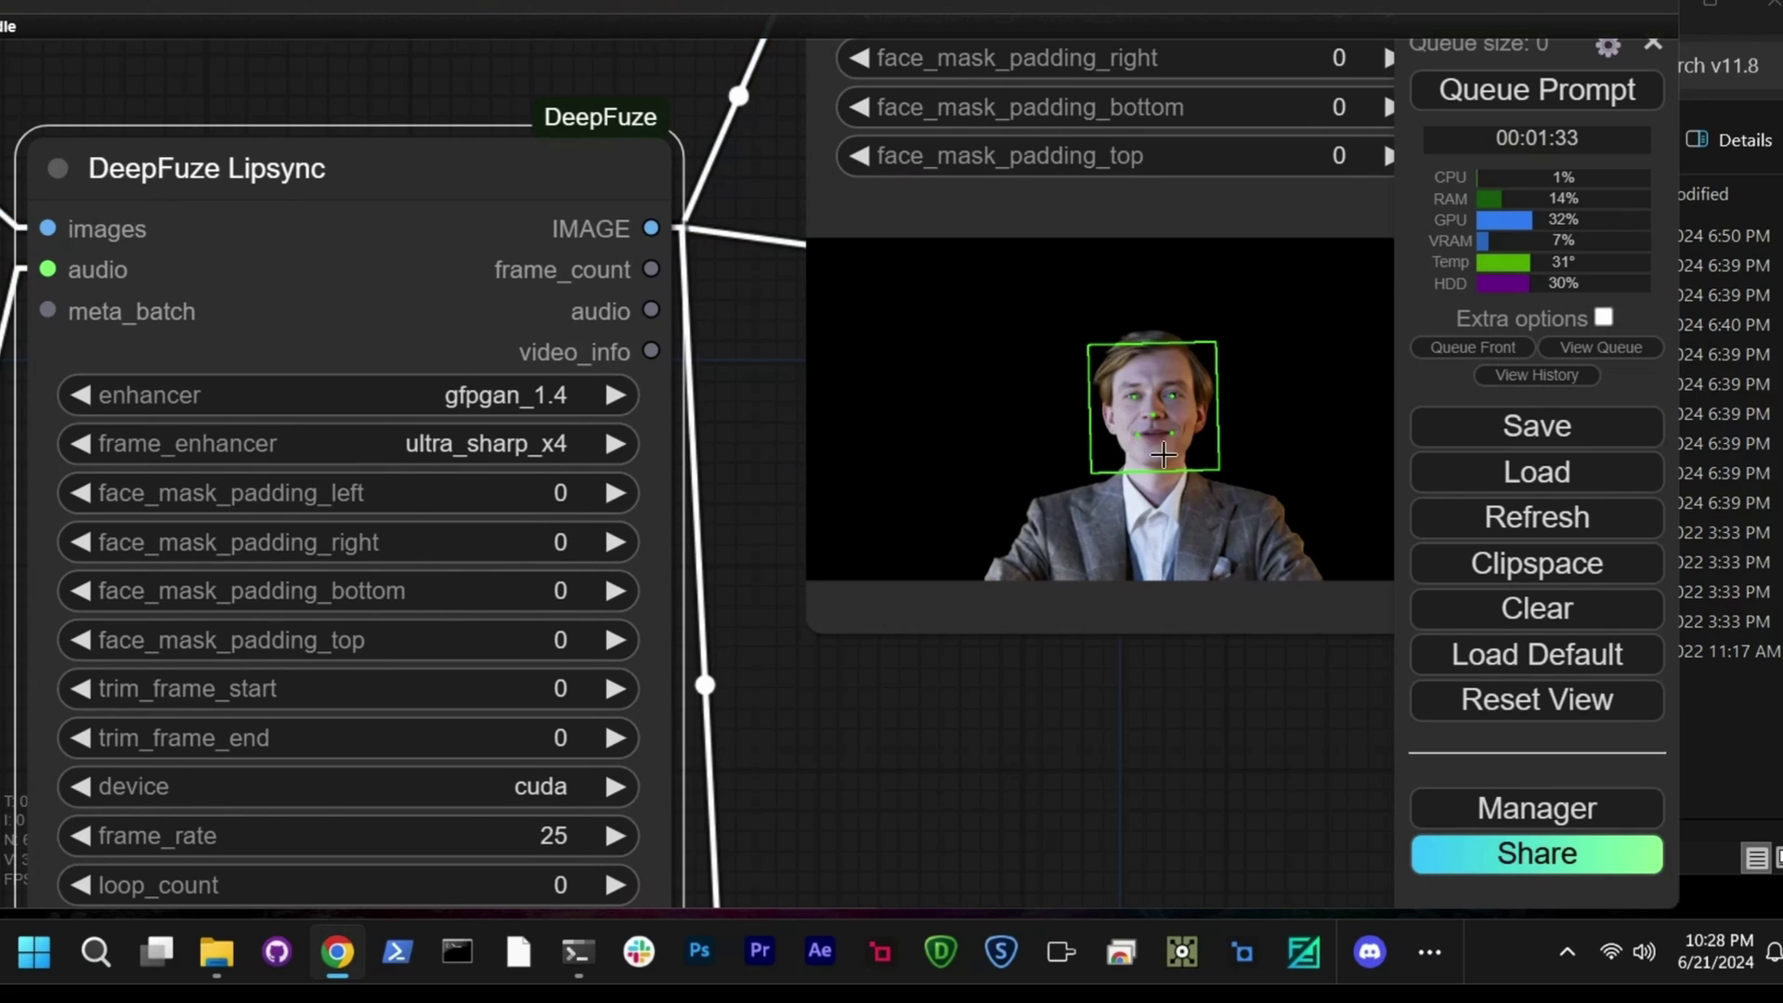
scroll(749, 430, "down", 7)
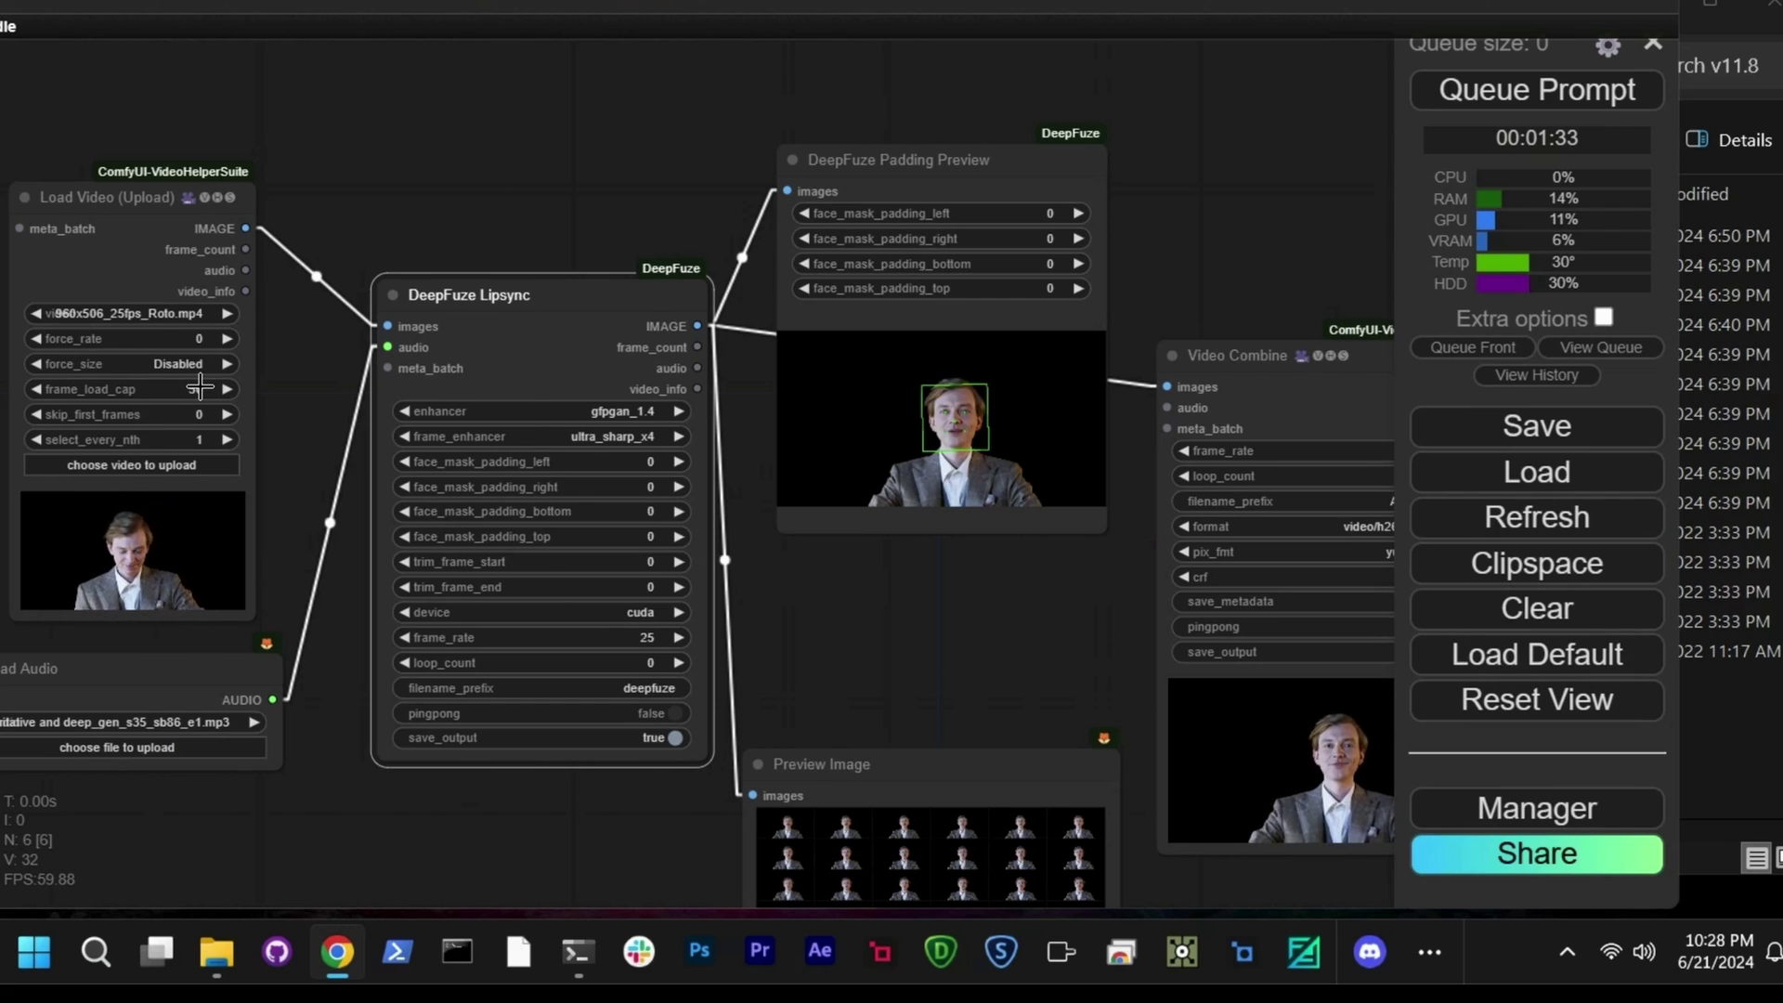
- Set the video frame load cap to 50
left_click_drag(200, 387, 906, 394)
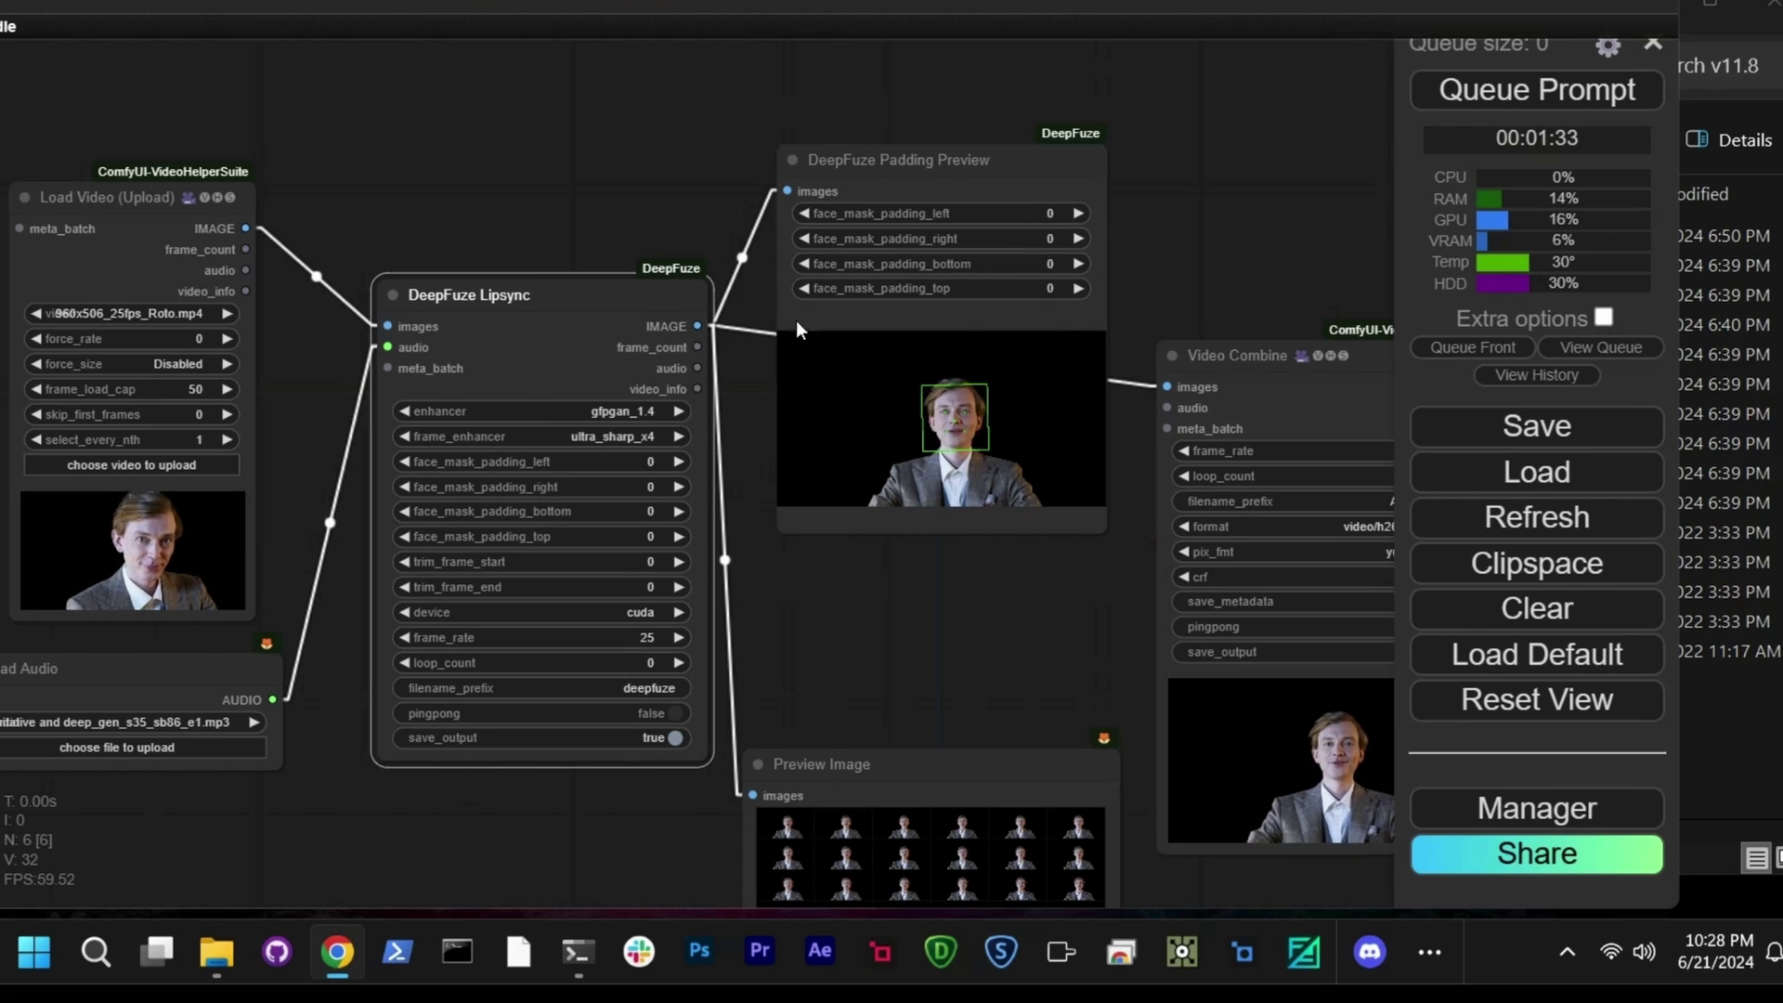
scroll(996, 432, "up", 10)
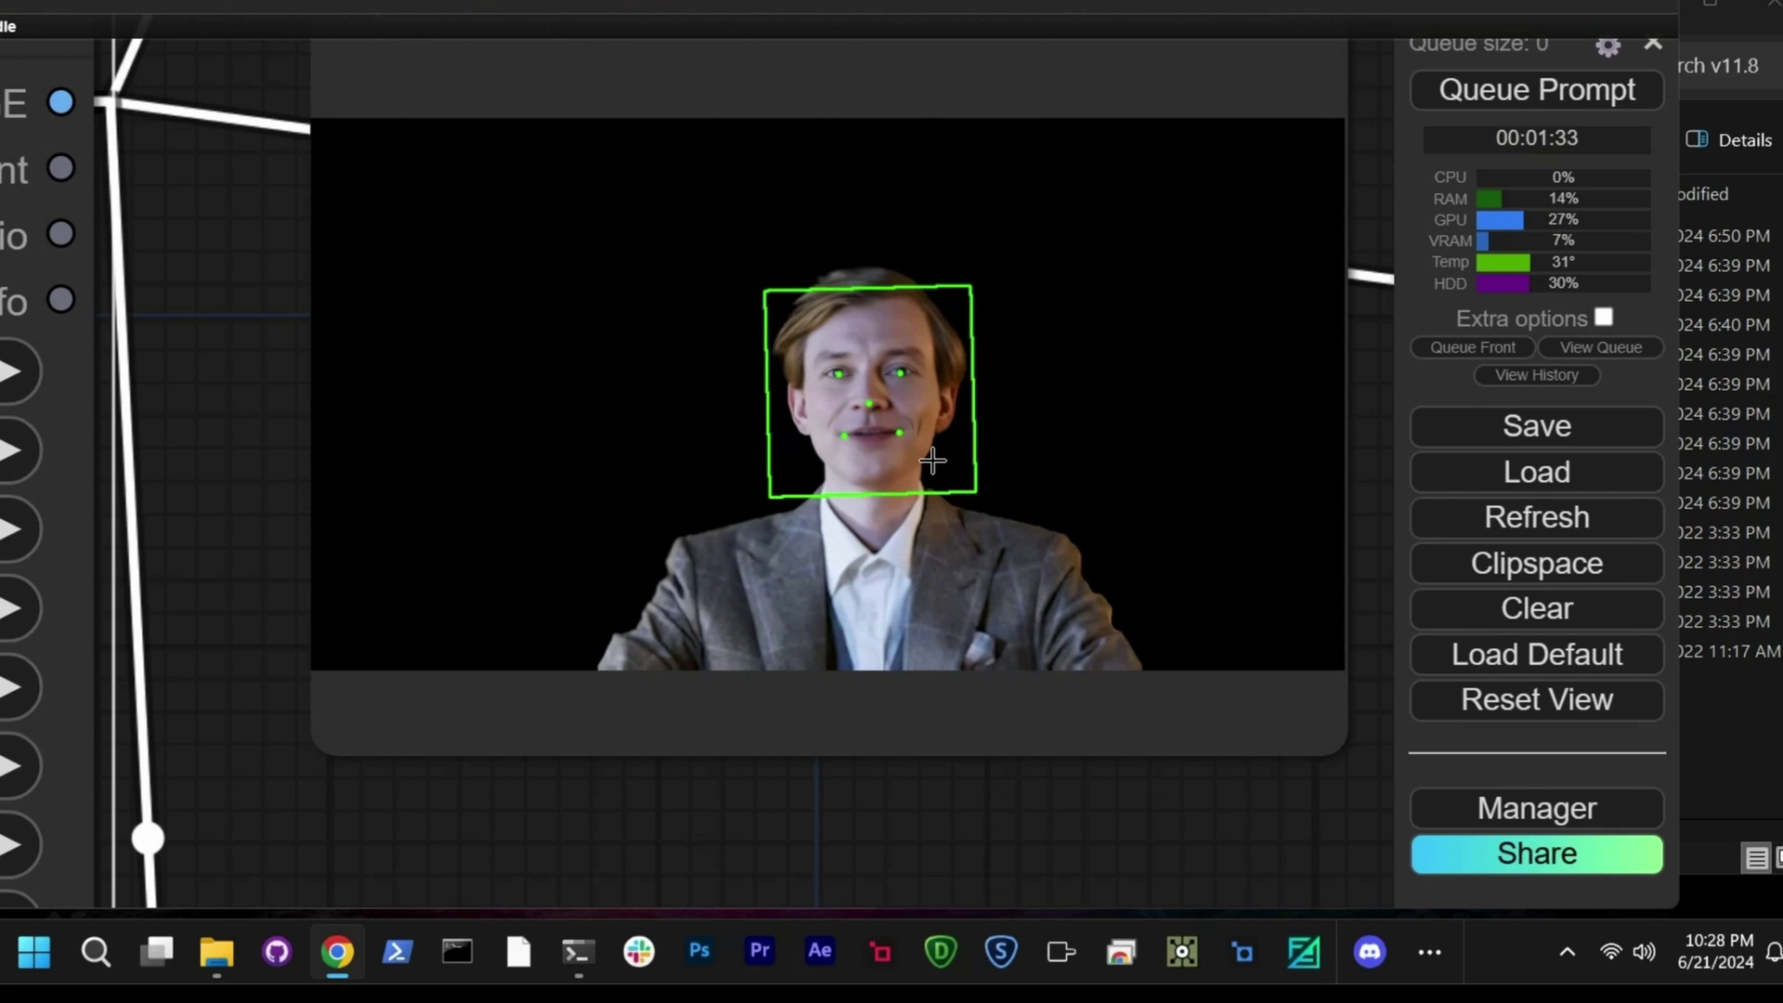
scroll(932, 459, "down", 10)
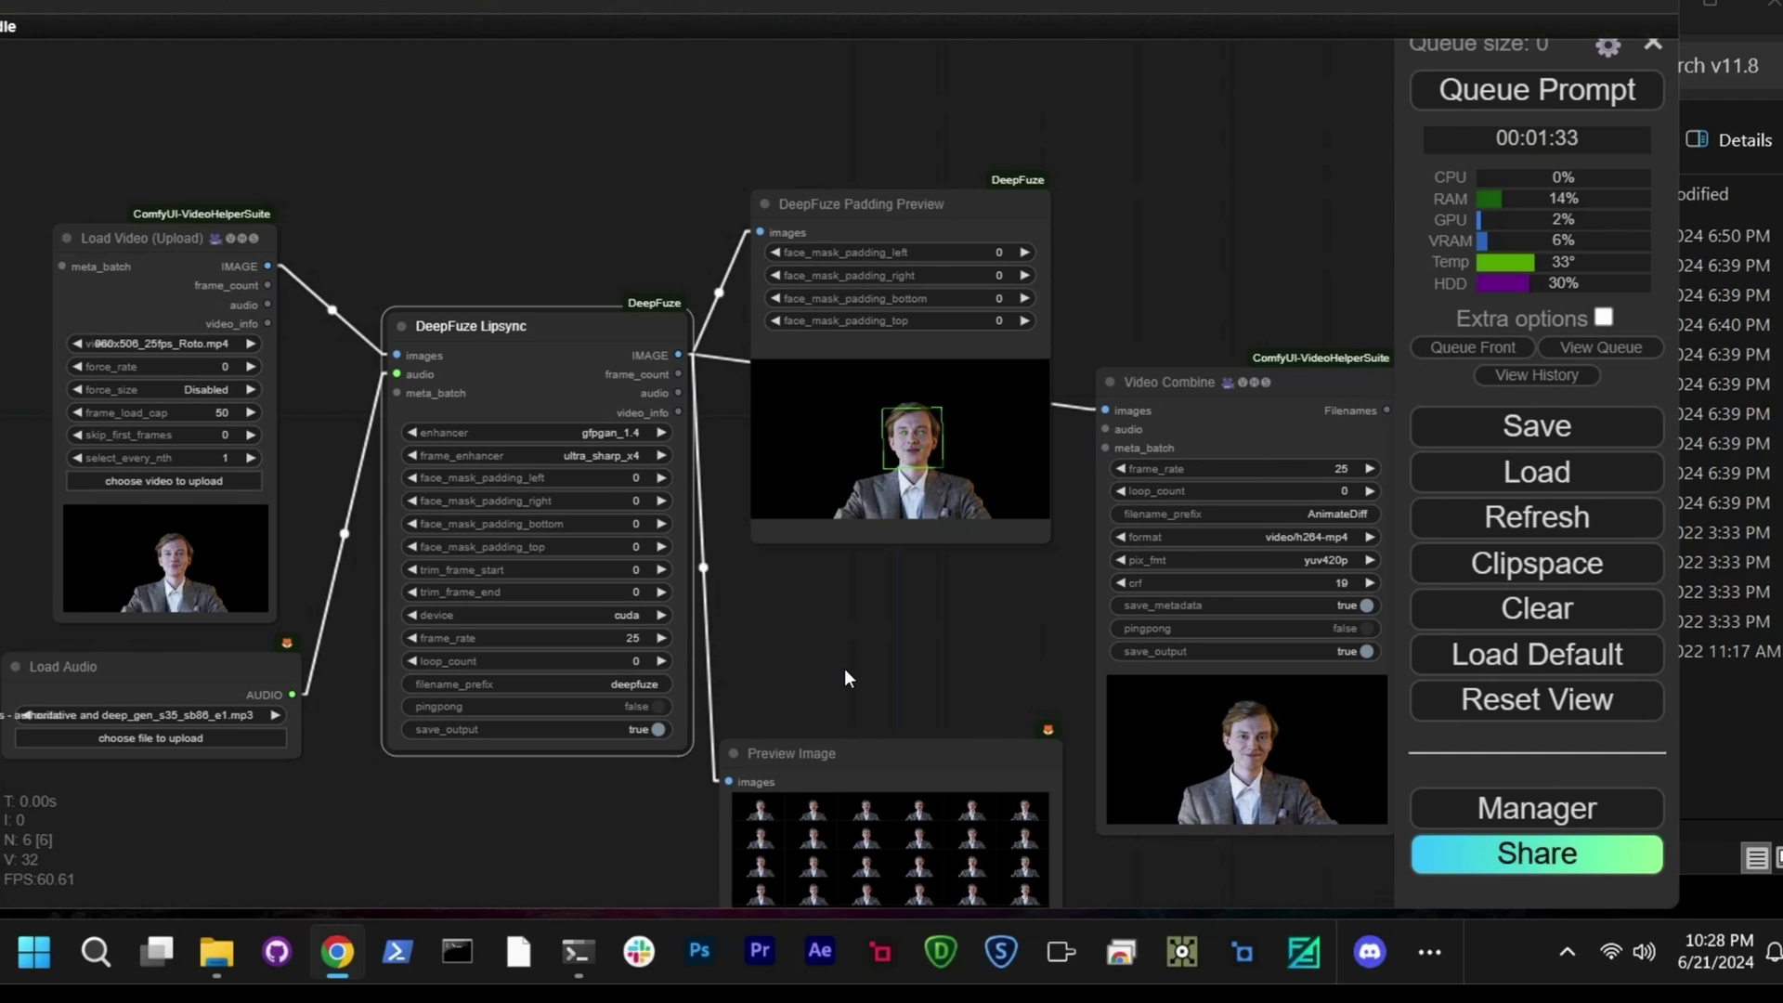
- Enlarge Preview Image to show the full frame grid and place it below Video Combine
left_click_drag(843, 667, 755, 386)
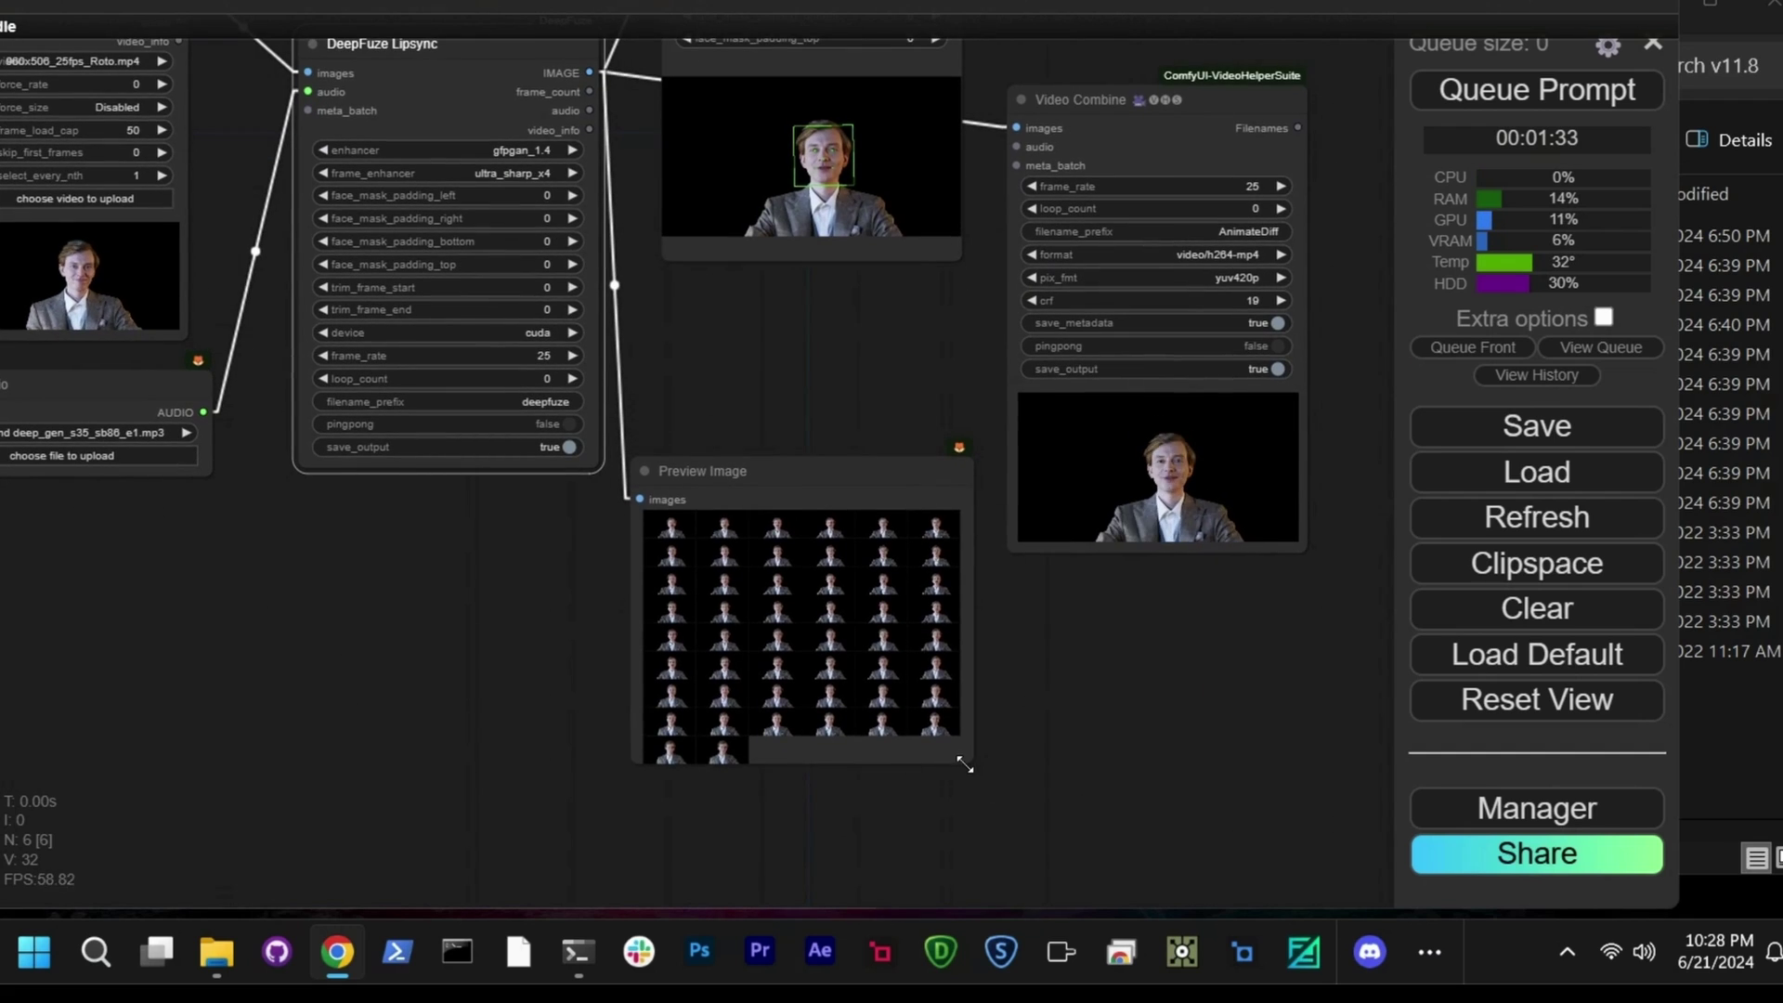
left_click_drag(965, 763, 1310, 848)
left_click_drag(796, 326, 640, 293)
left_click_drag(737, 414, 744, 493)
scroll(943, 426, "up", 6)
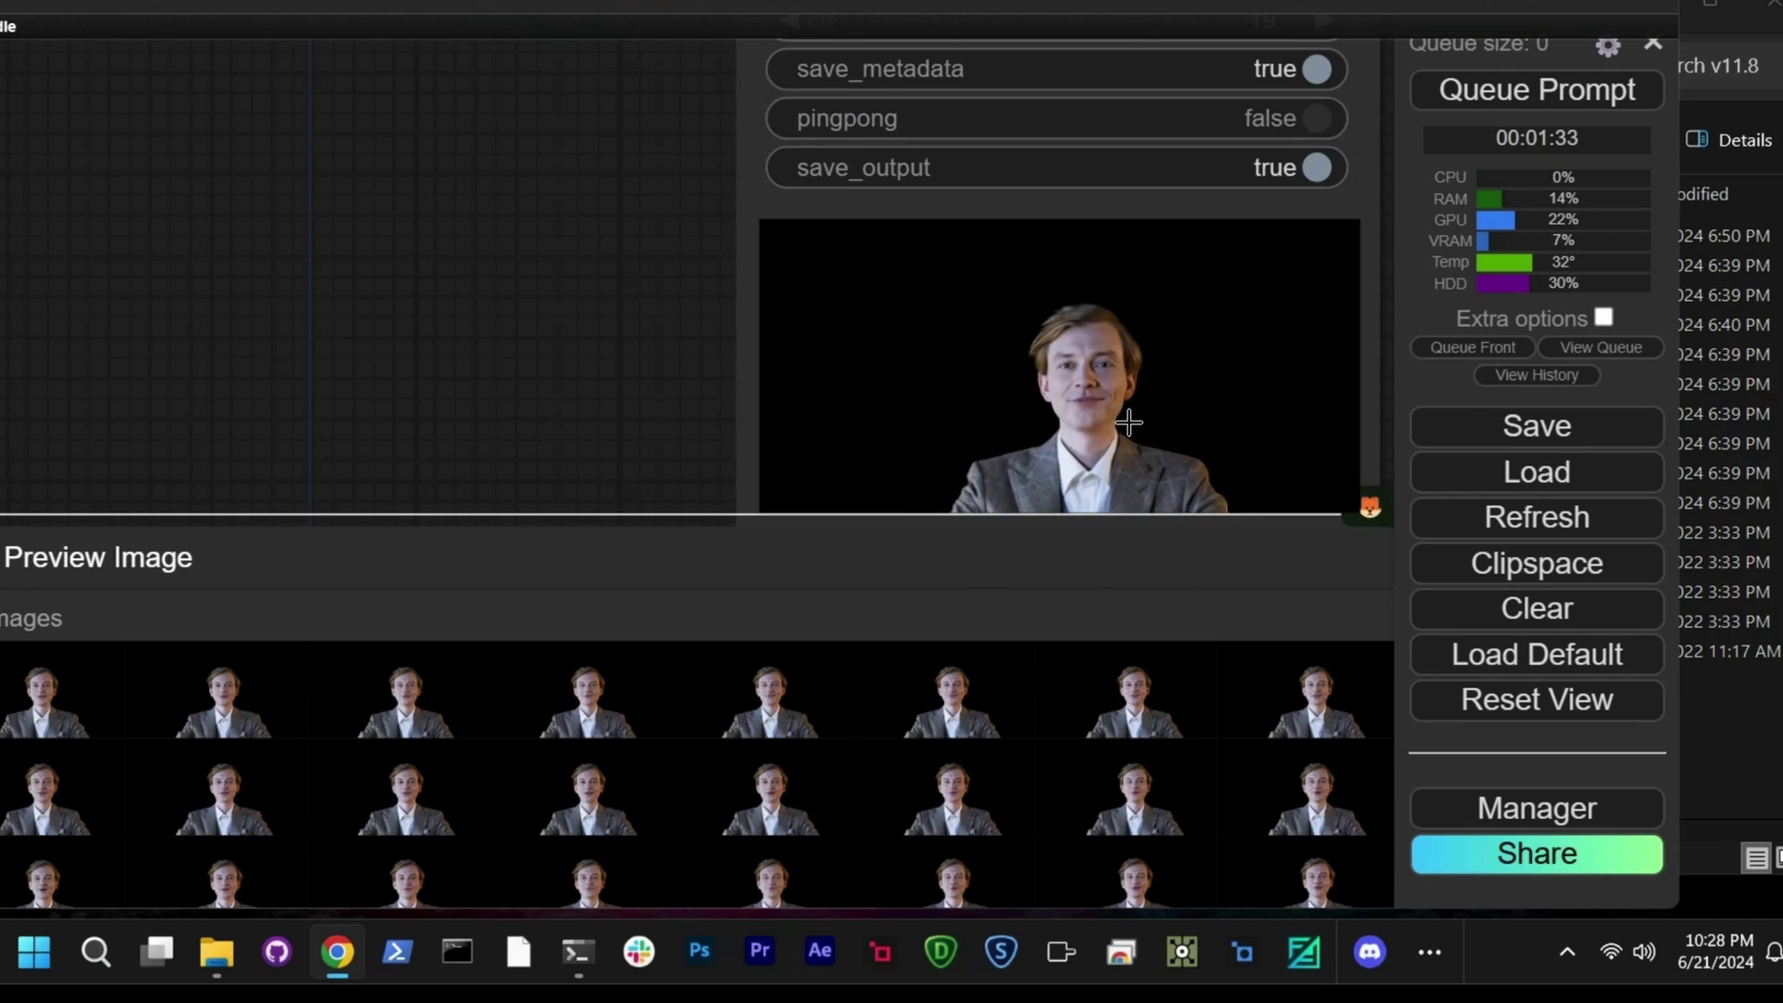
scroll(1129, 422, "up", 8)
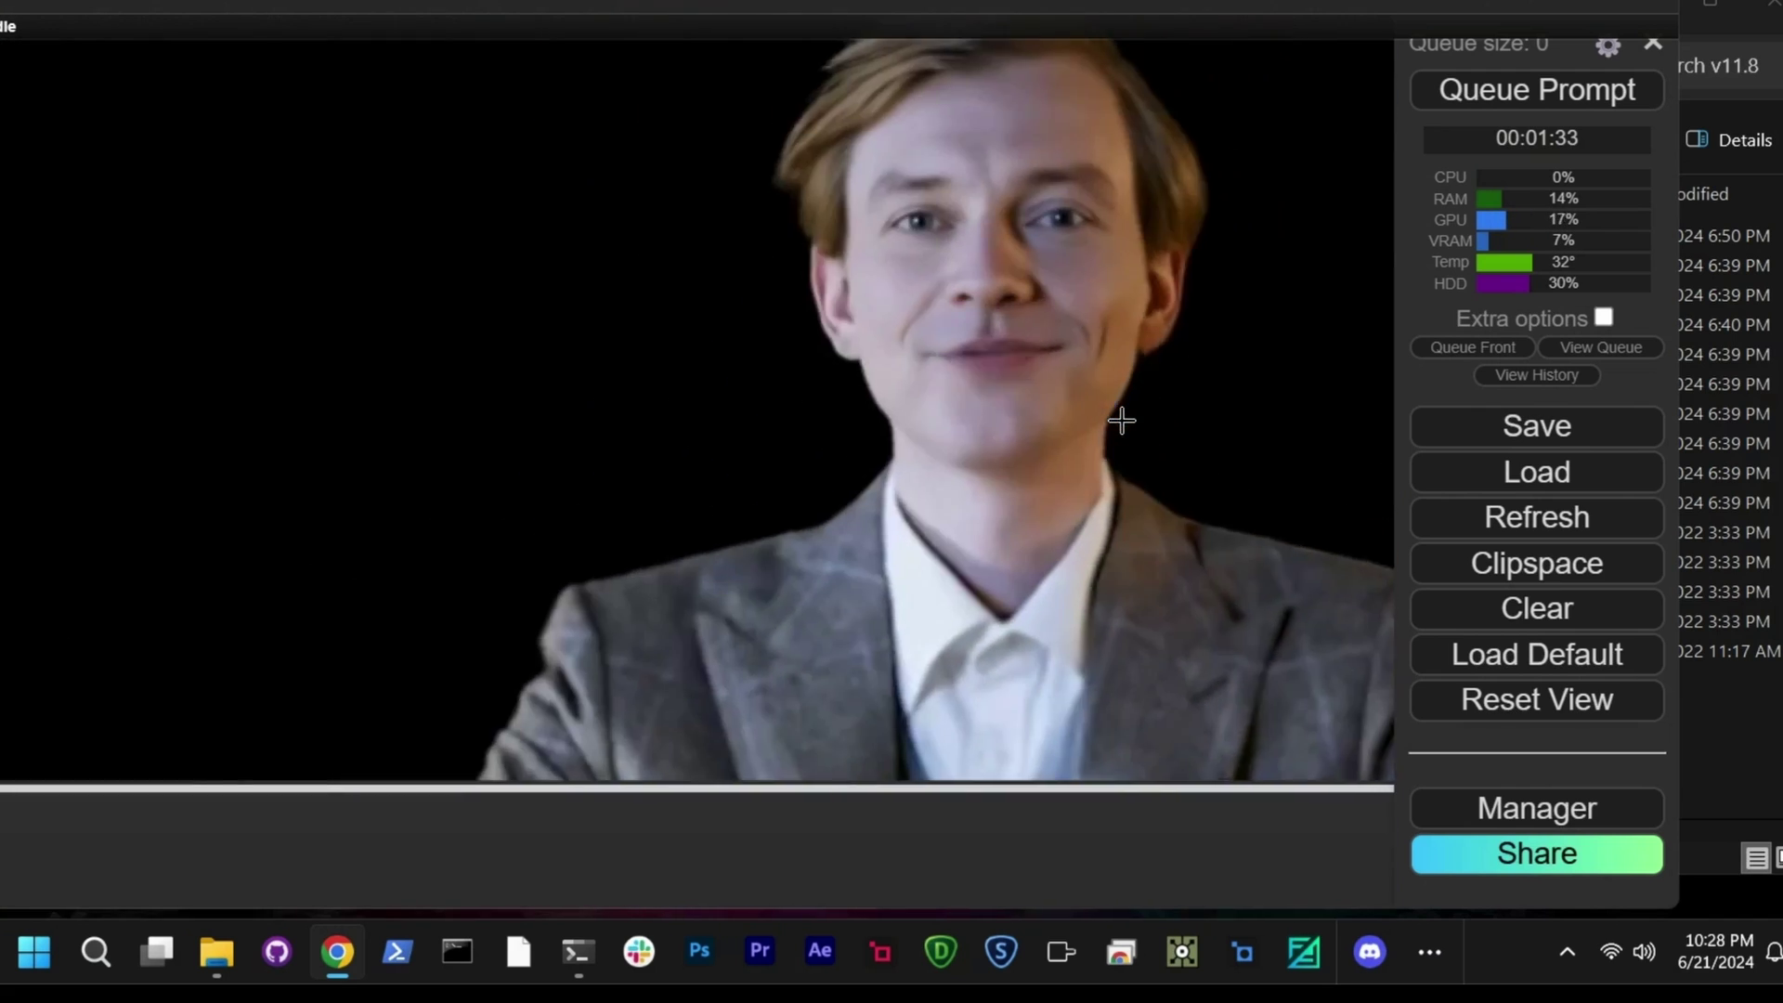
scroll(1121, 420, "up", 5)
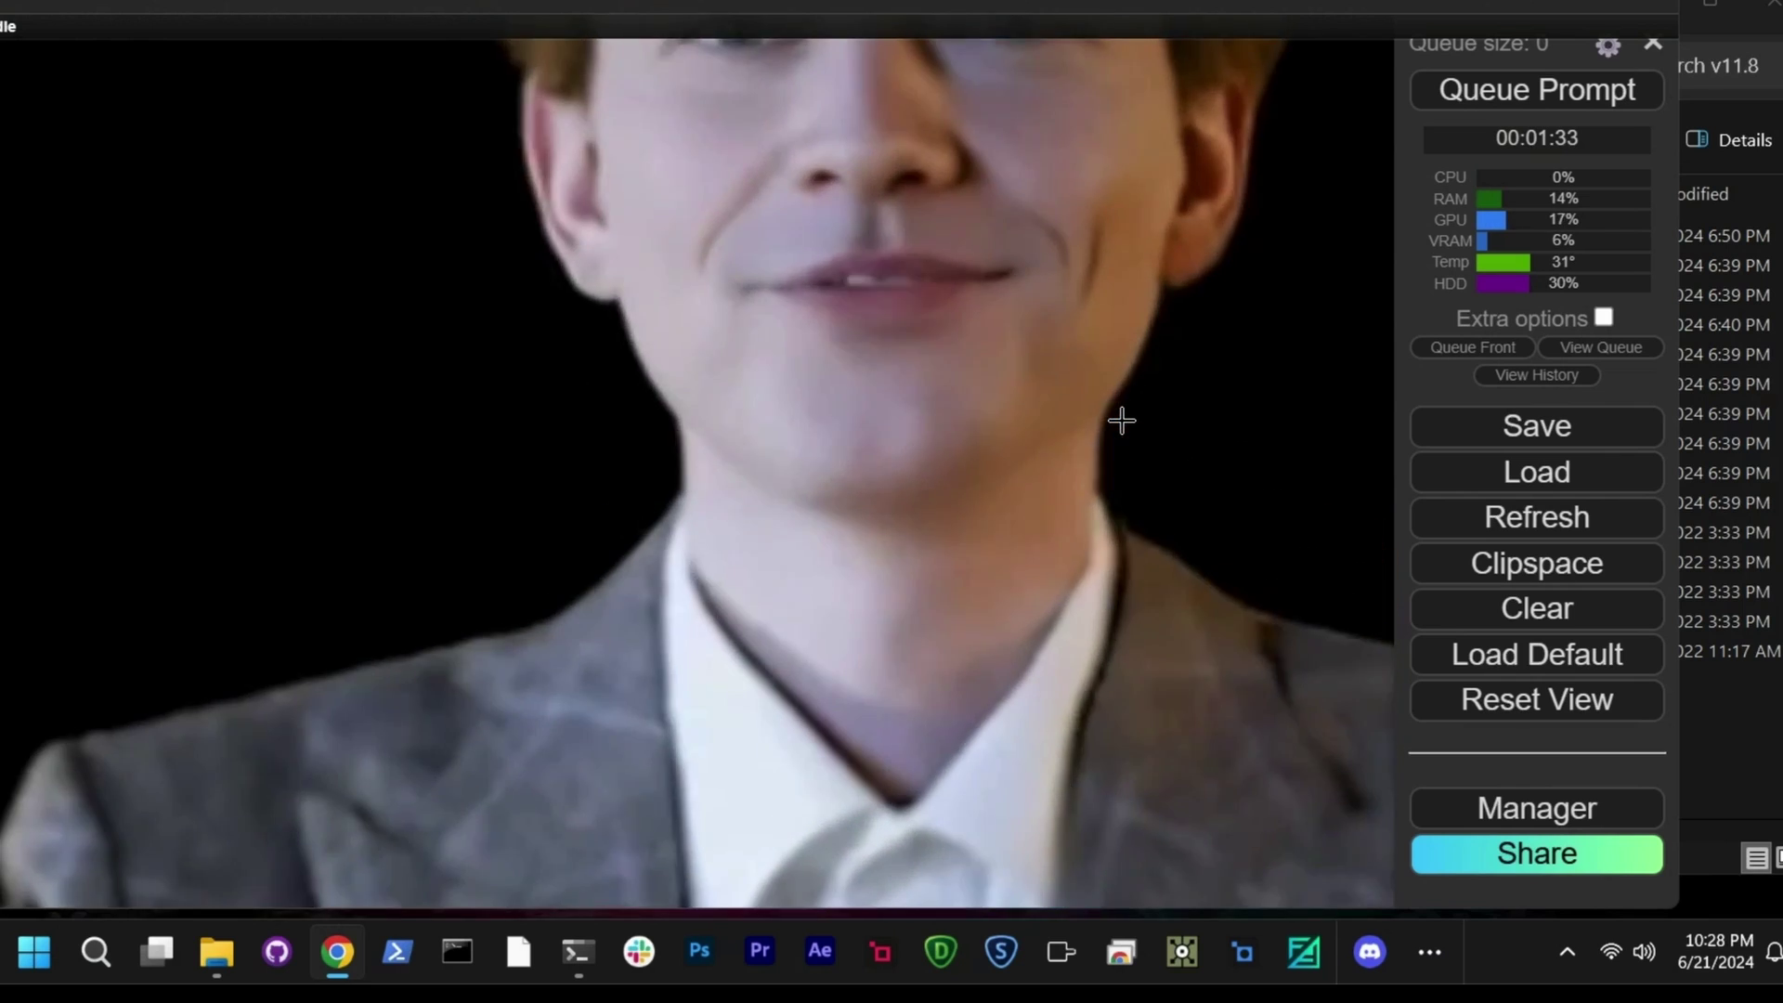
scroll(1122, 421, "down", 10)
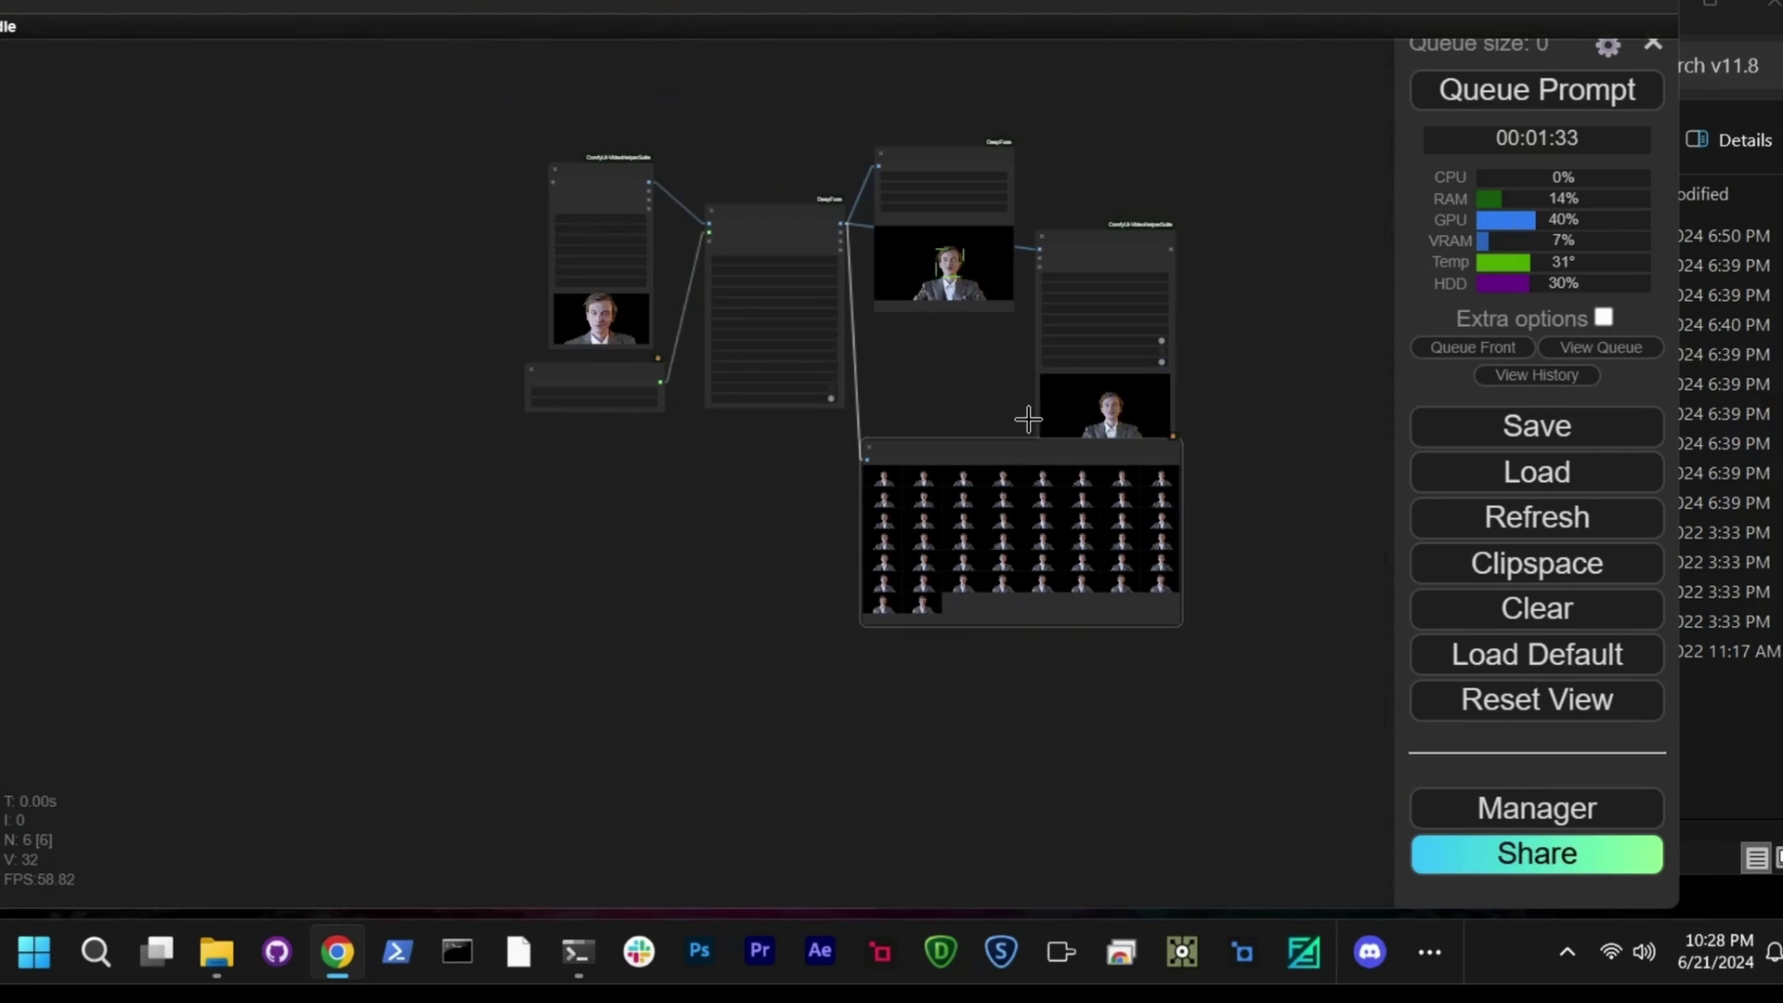
scroll(943, 362, "up", 10)
- View Preview Image one large frame at a time, step through frames, and shift the node down
left_click_drag(928, 437, 750, 119)
scroll(498, 416, "up", 10)
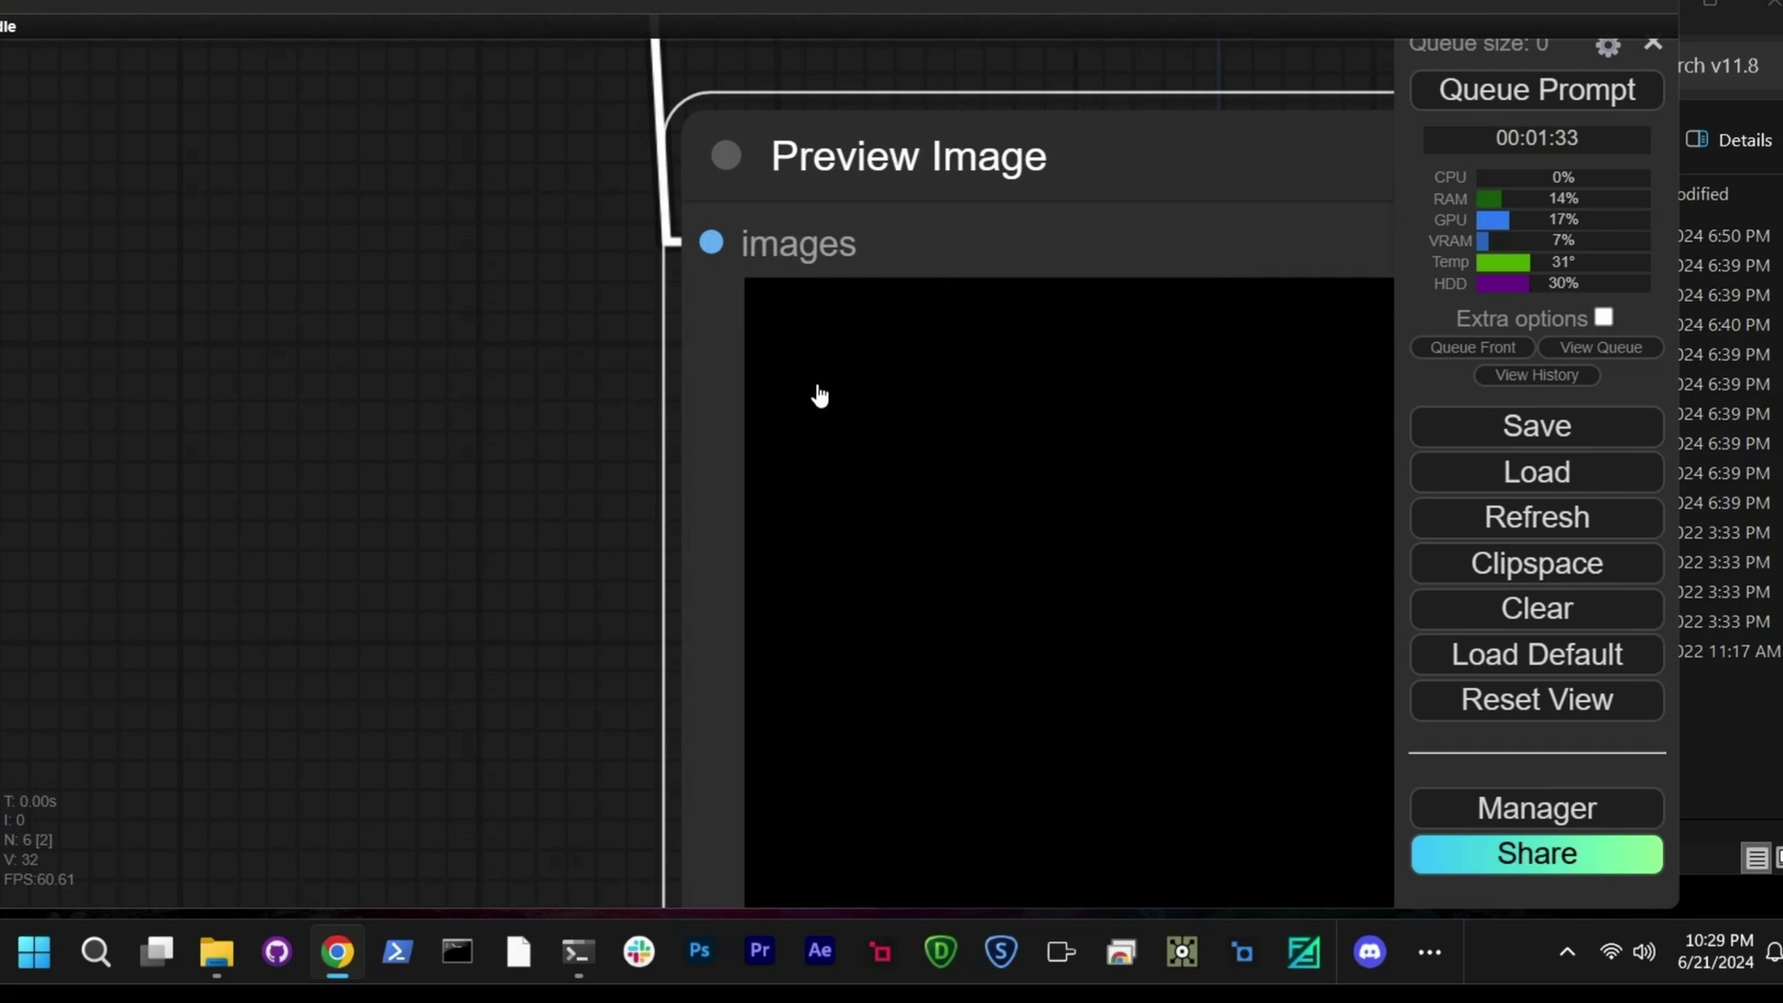
left_click_drag(505, 449, 0, 248)
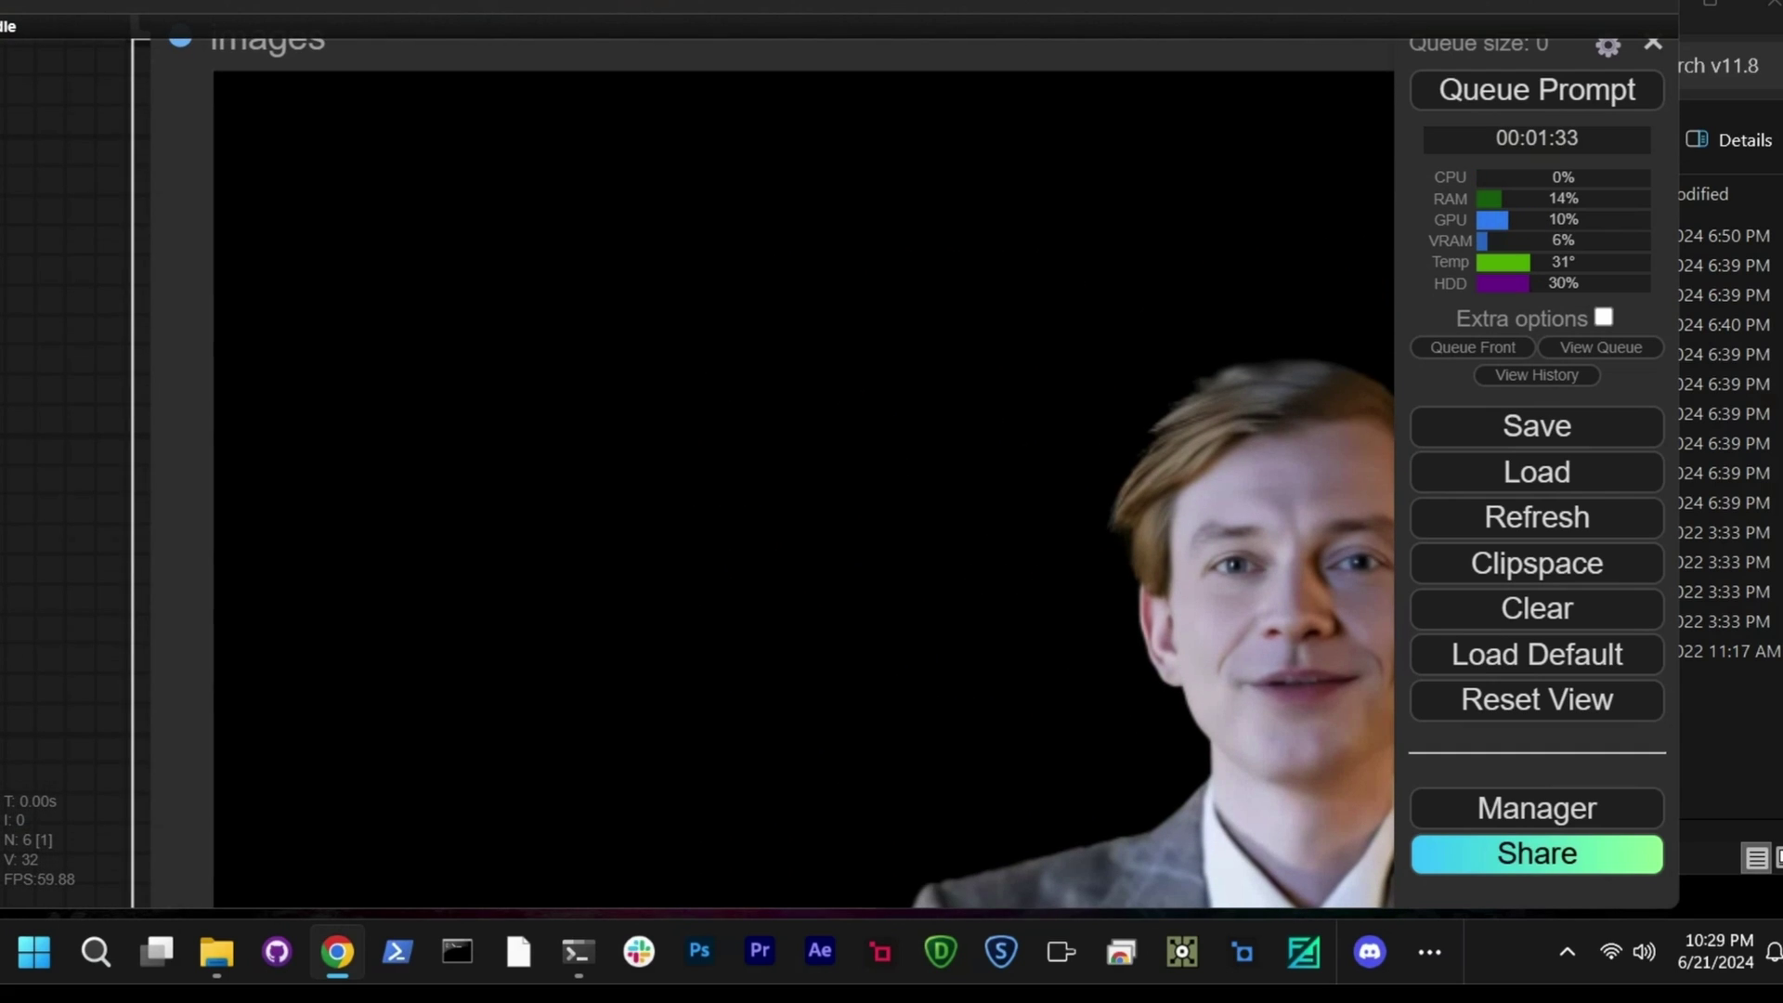
scroll(70, 340, "down", 8)
scroll(618, 517, "up", 7)
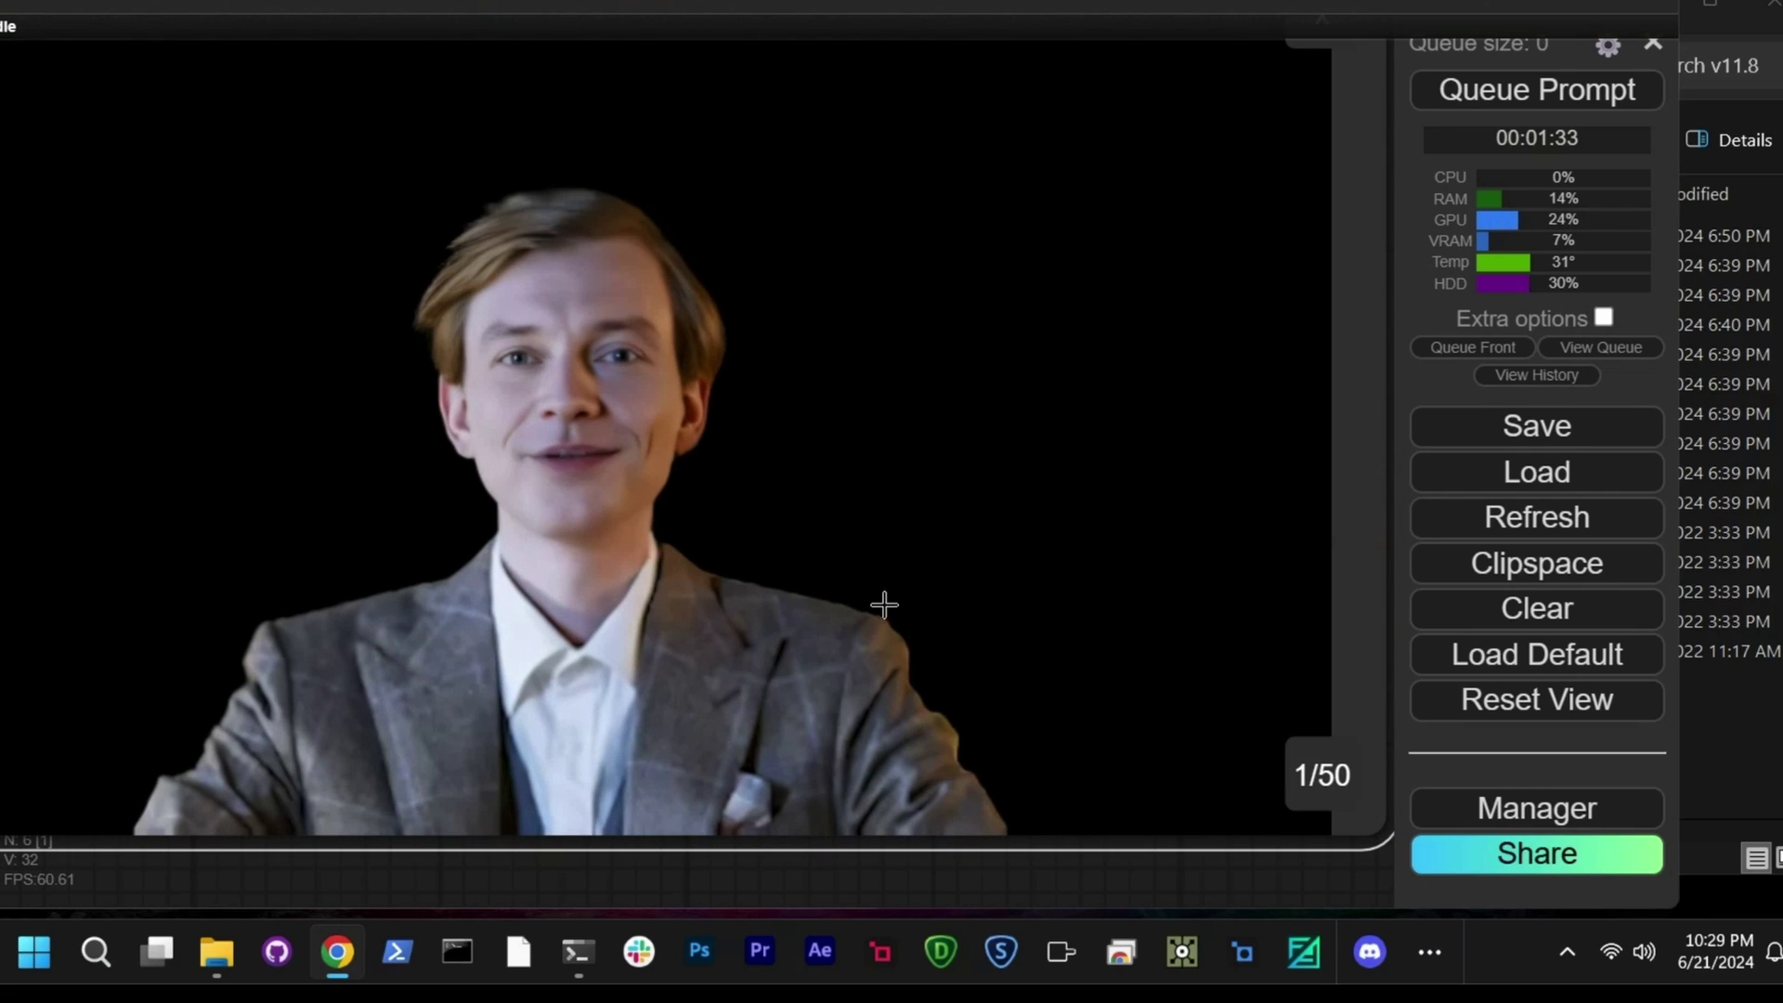
left_click(1321, 775)
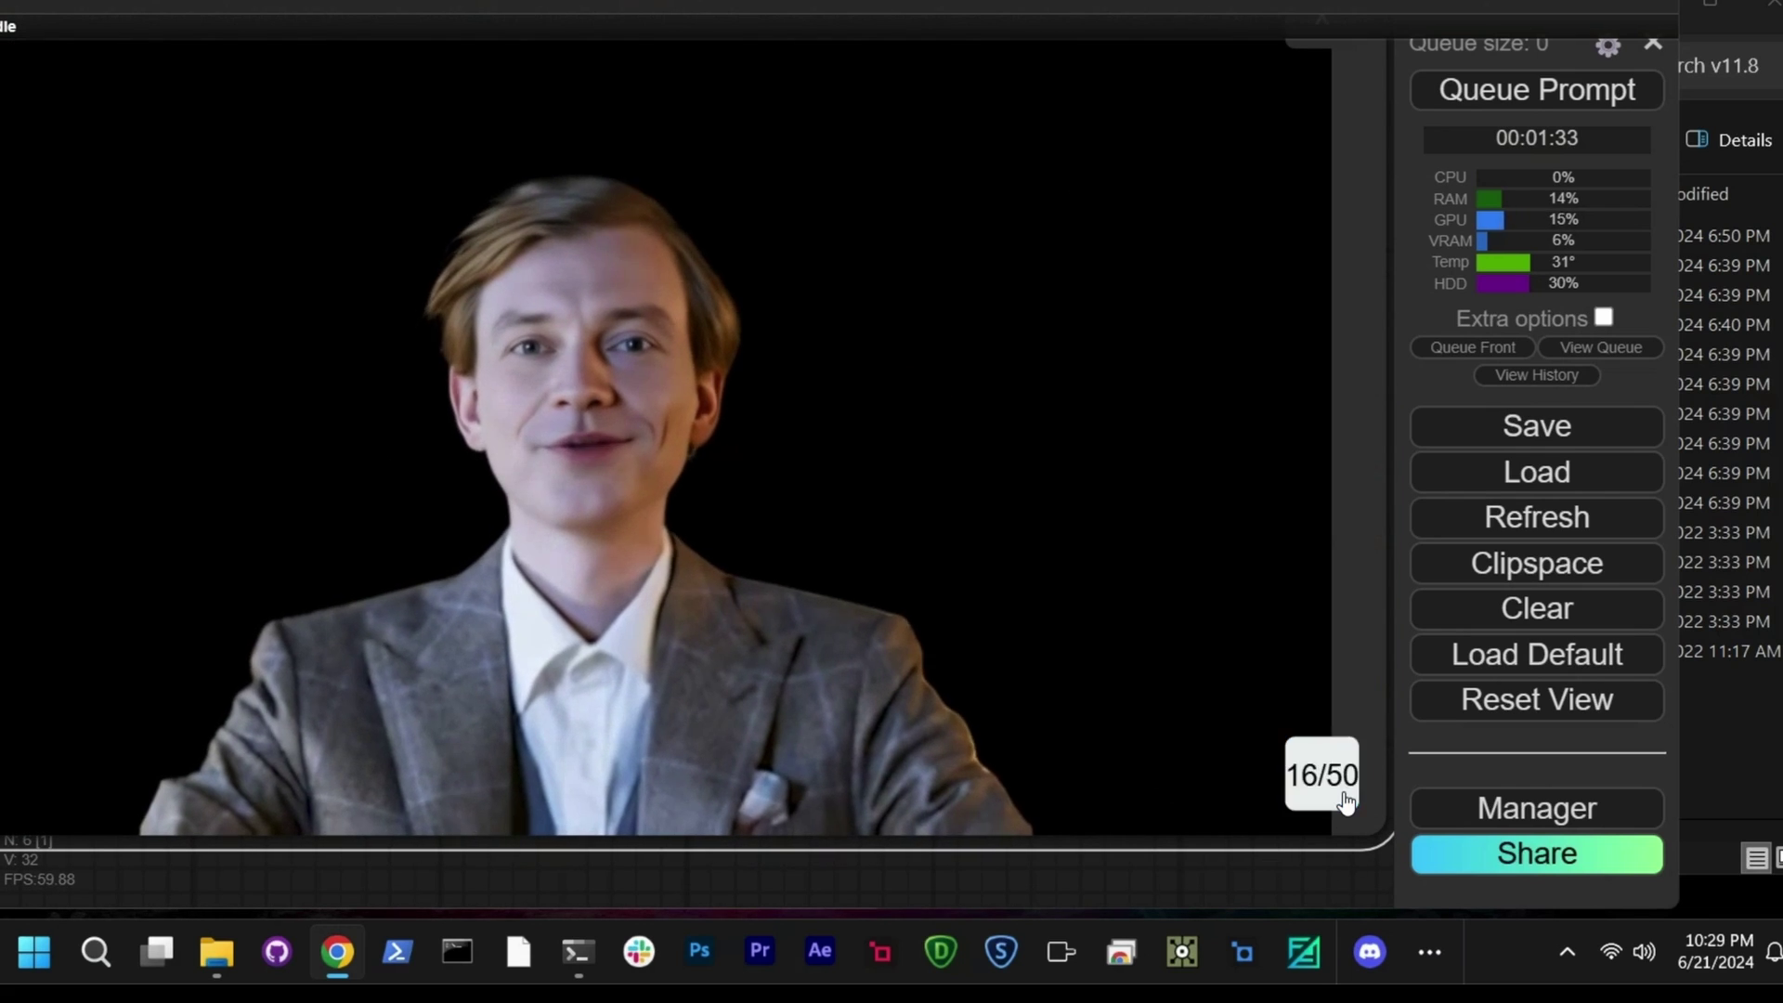
scroll(580, 364, "down", 7)
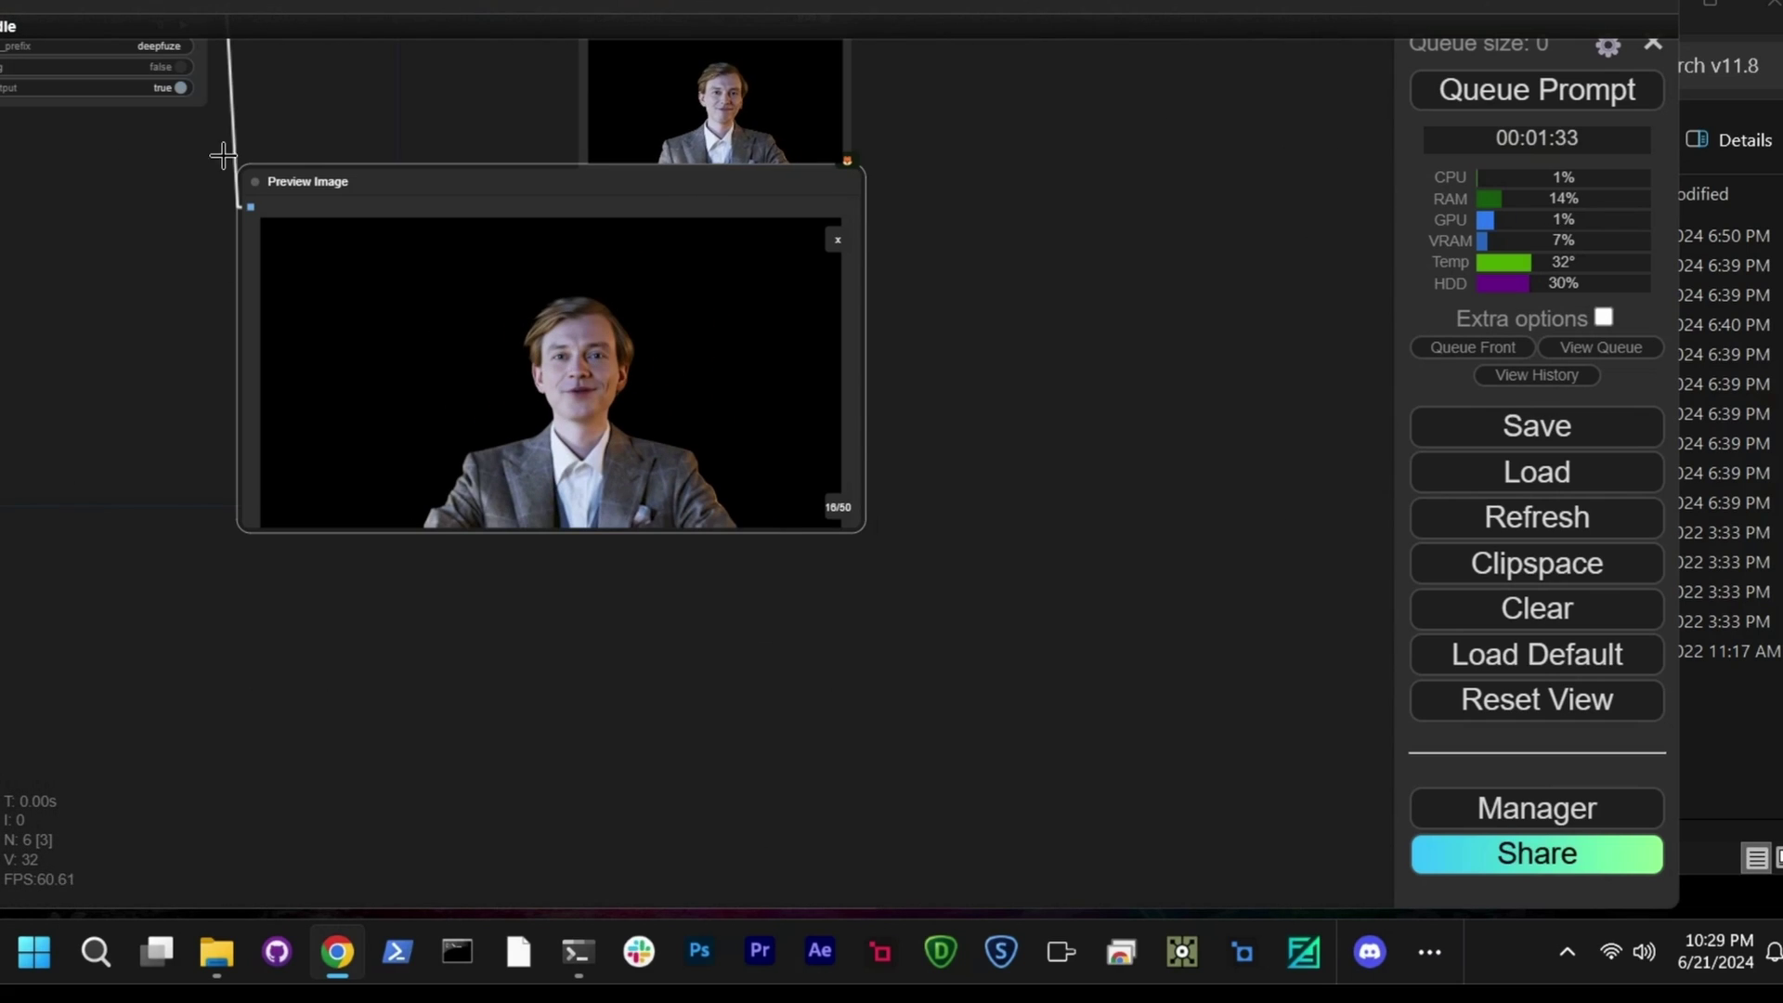
left_click_drag(390, 186, 369, 283)
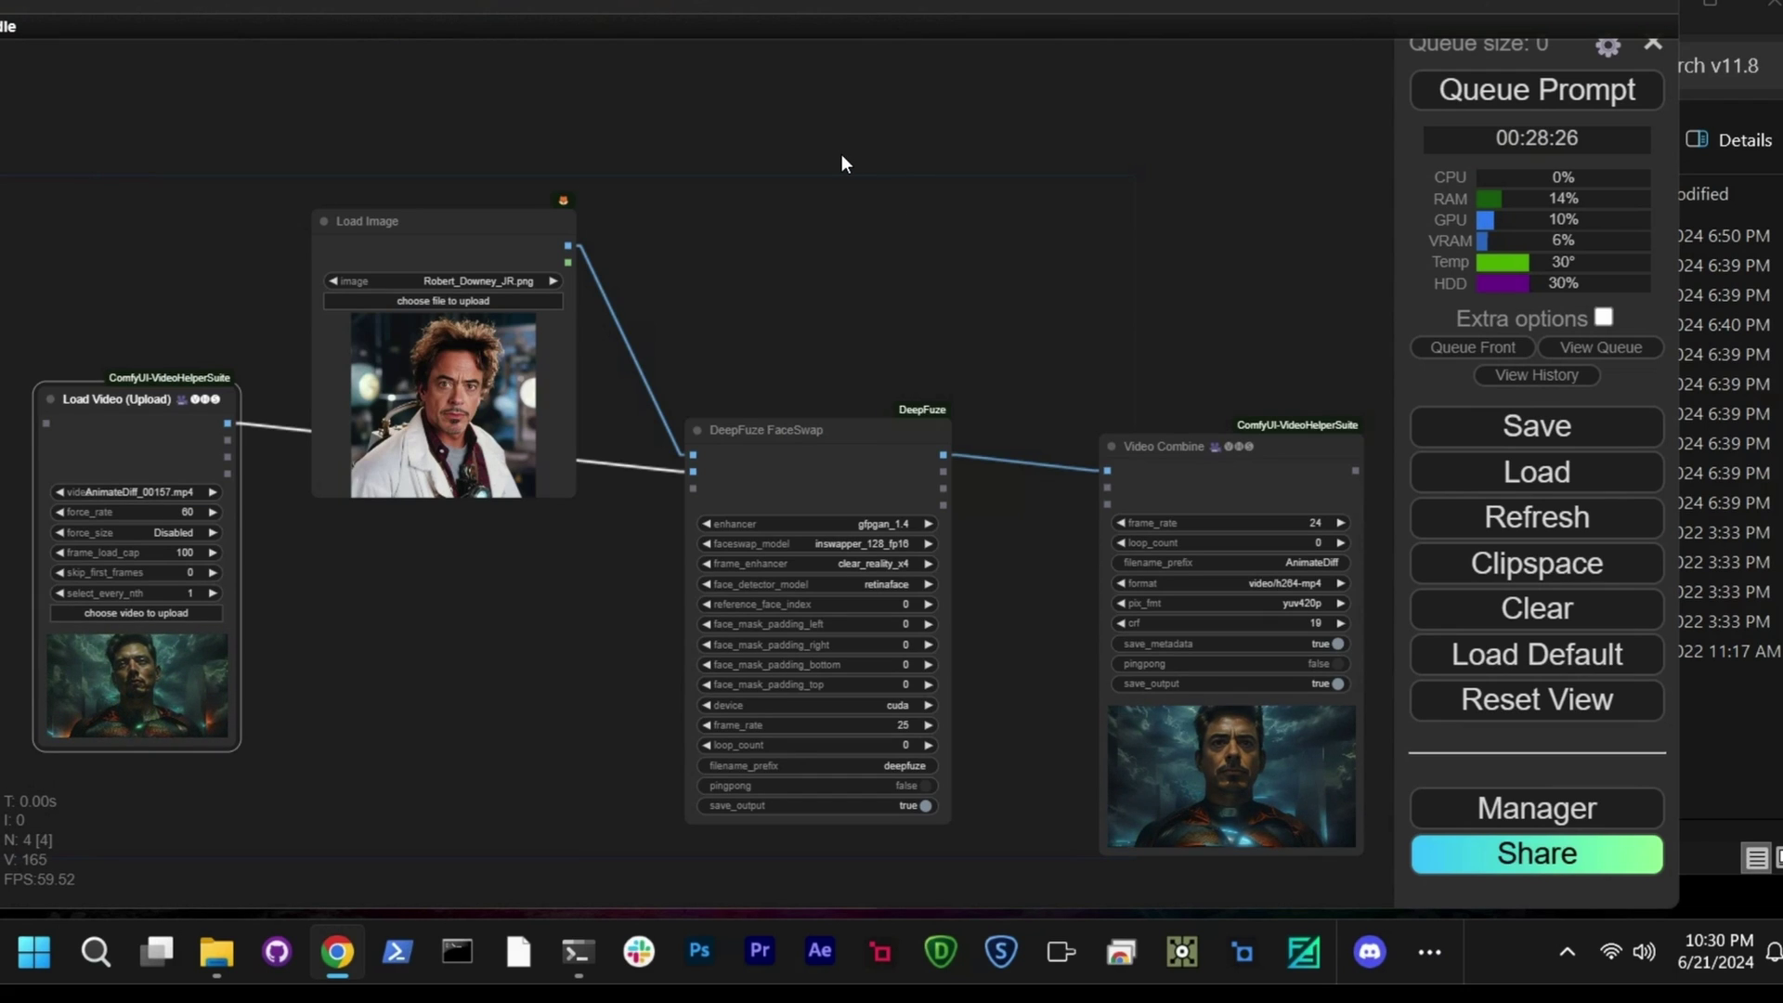
- Pan to DeepFuze FaceSwap and check the enhancer choices, keeping gfpgan_1.4
left_click_drag(939, 234, 945, 137)
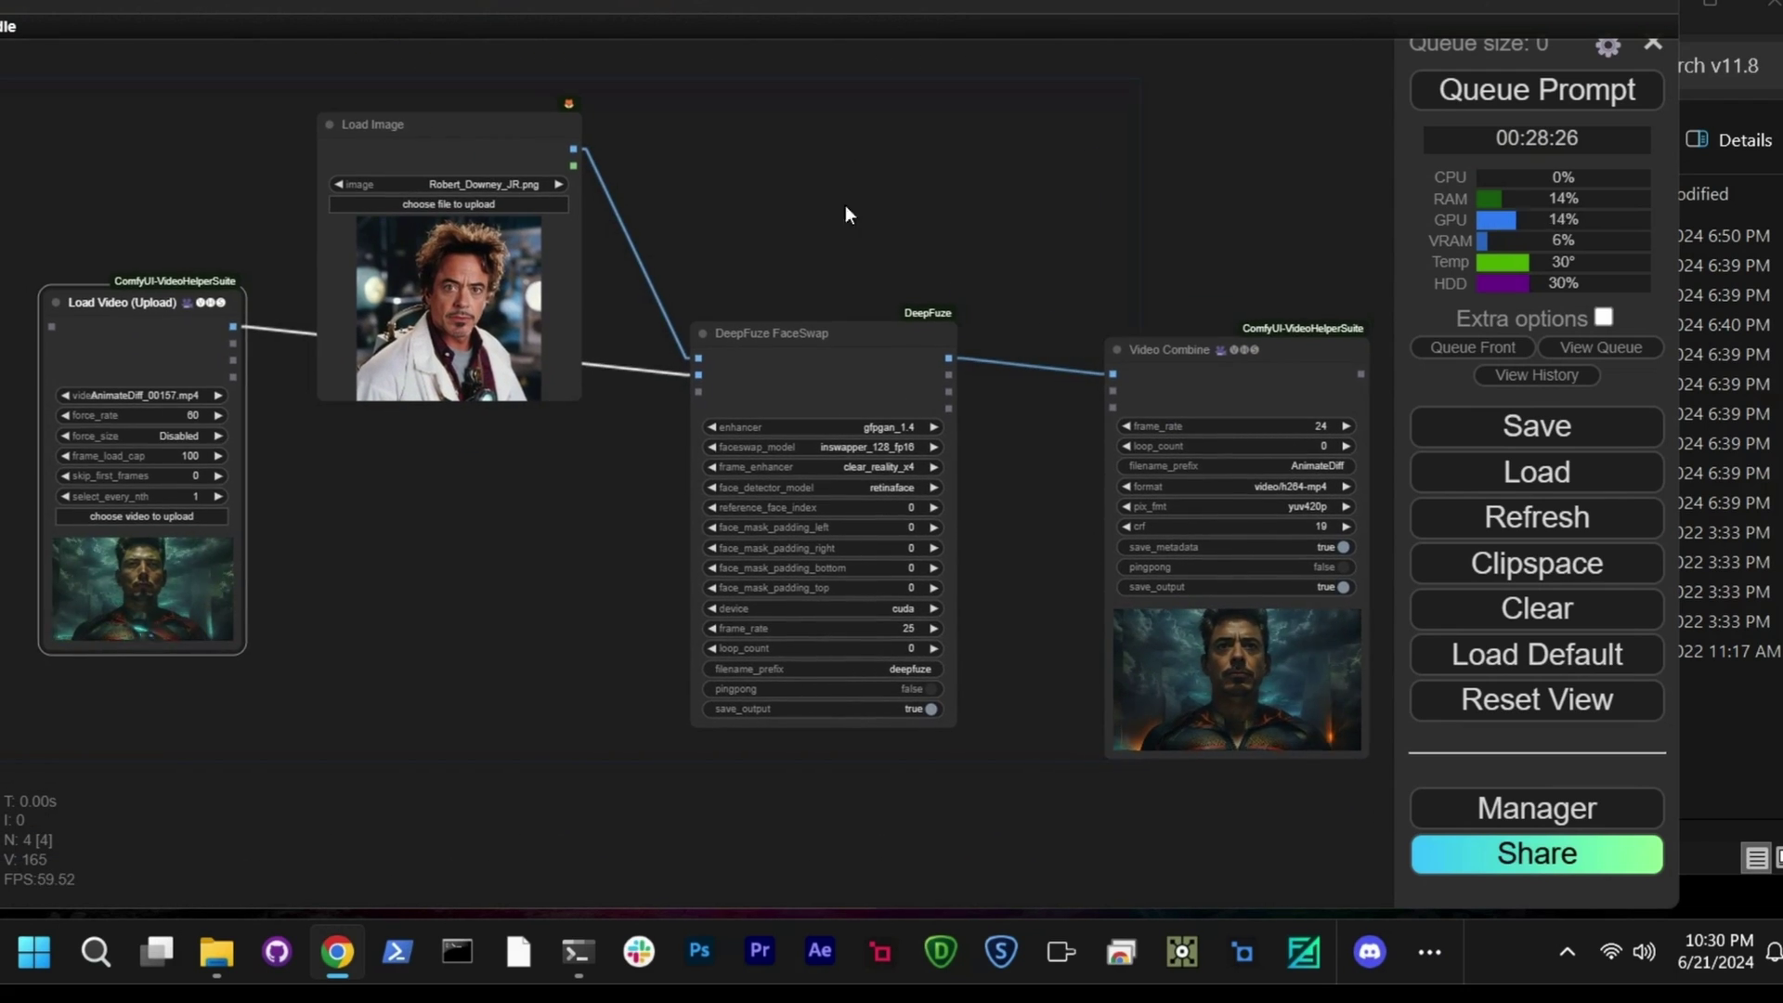
scroll(798, 278, "up", 4)
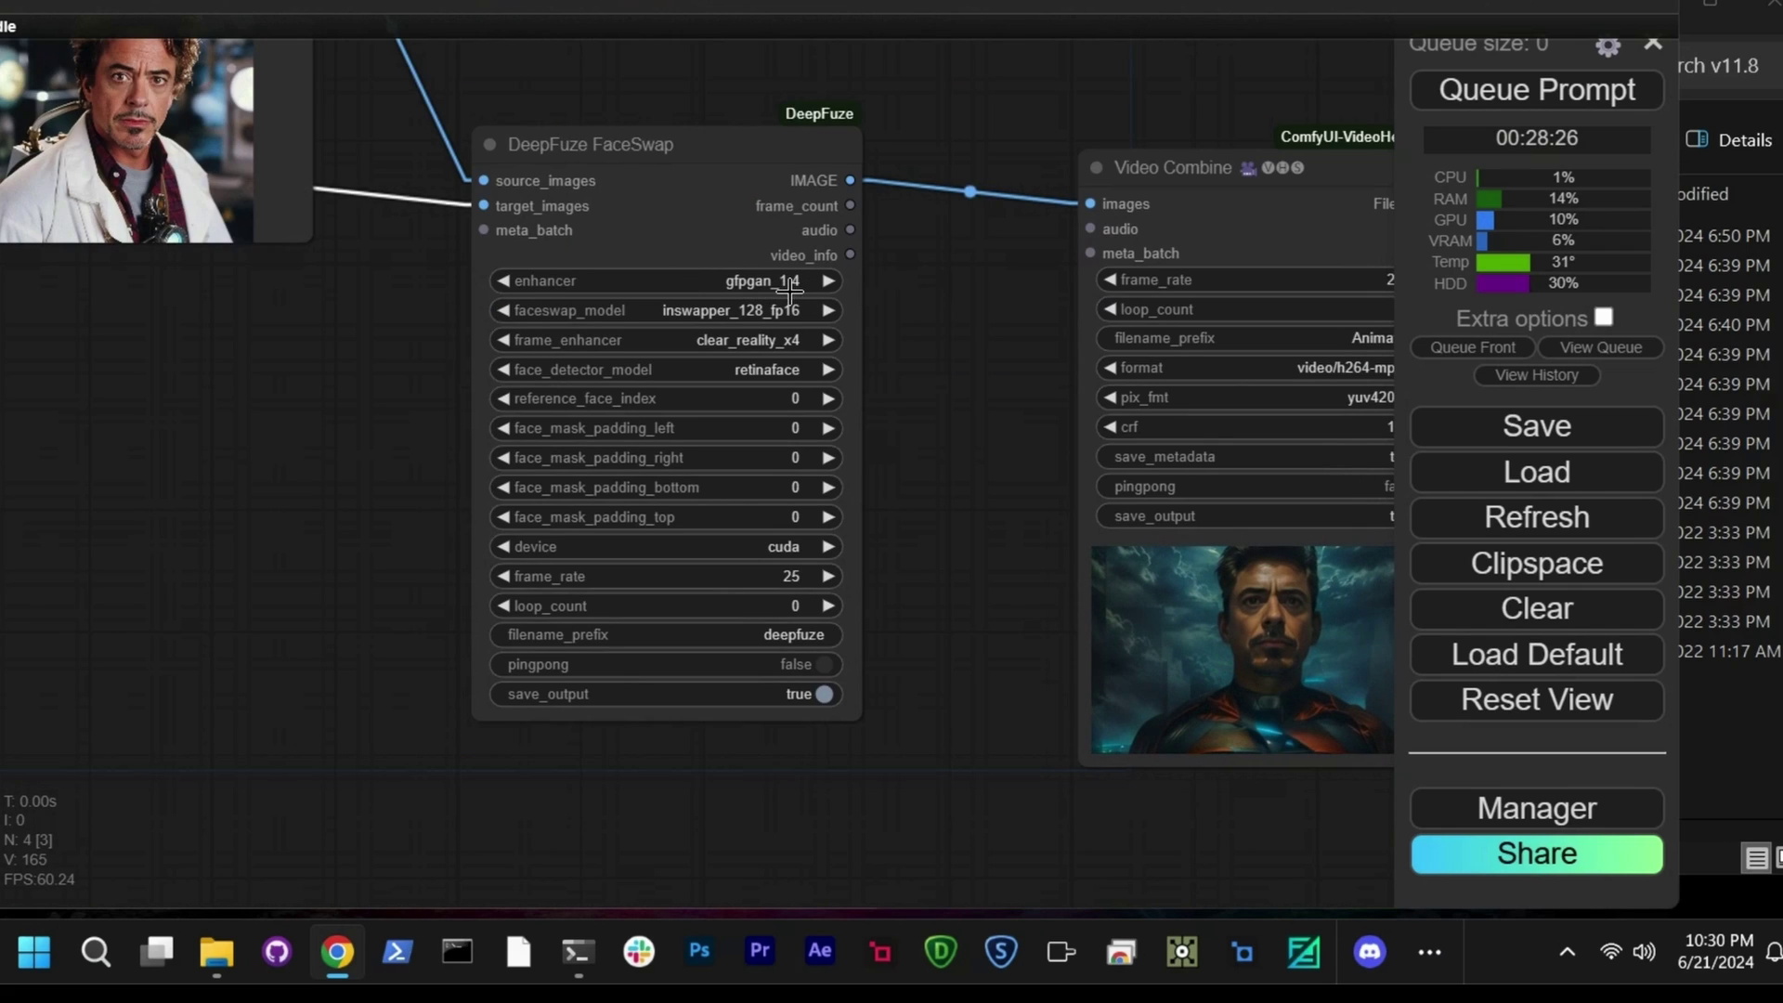
left_click(756, 290)
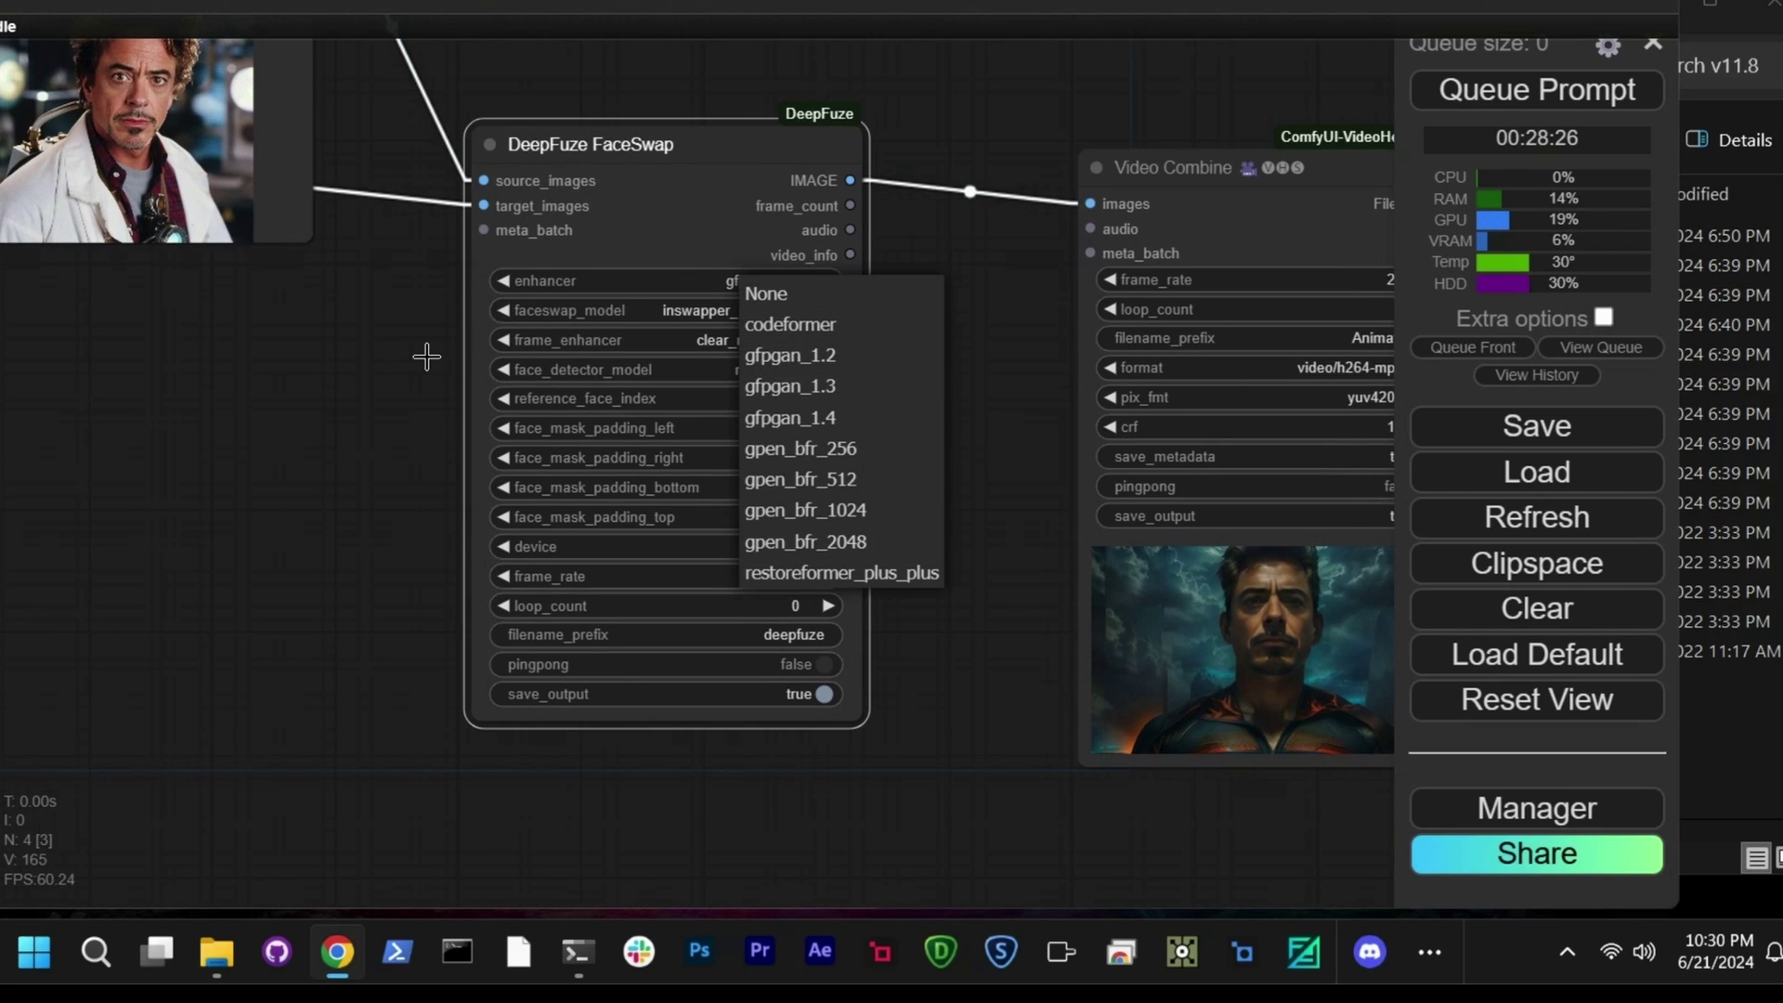
left_click(343, 408)
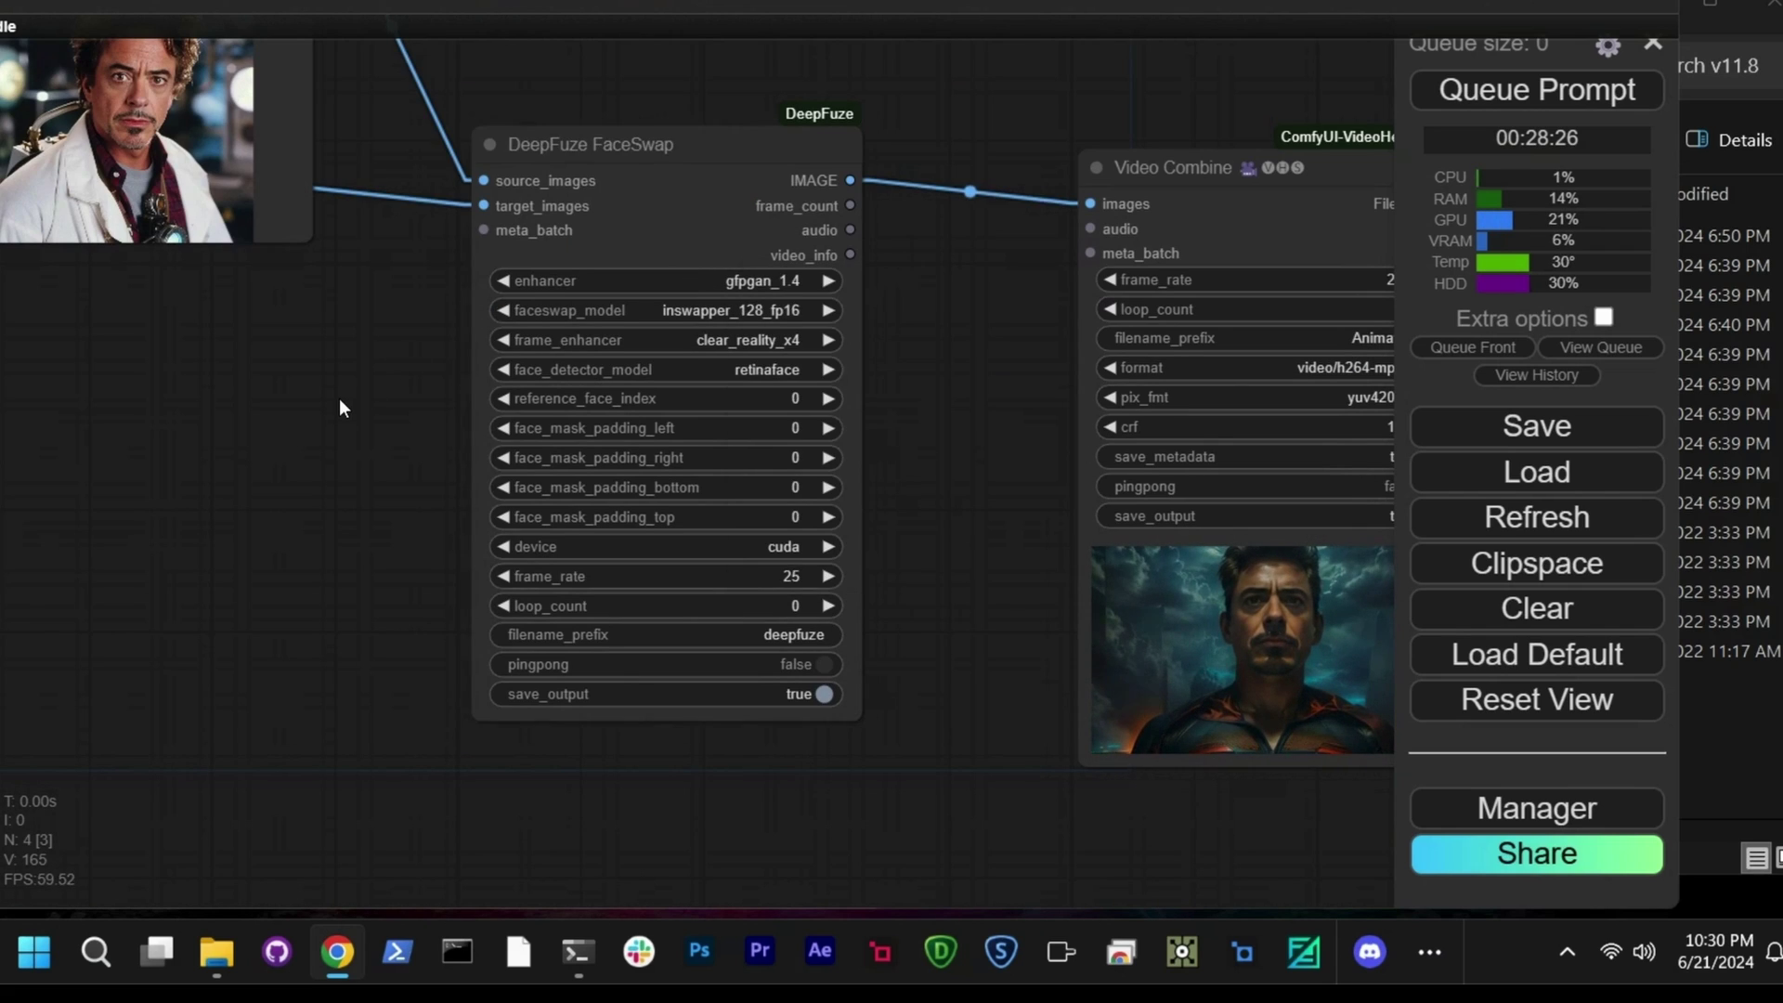
- Change the faceswap_model from inswapper_128_fp16 to inswapper_128
left_click(785, 314)
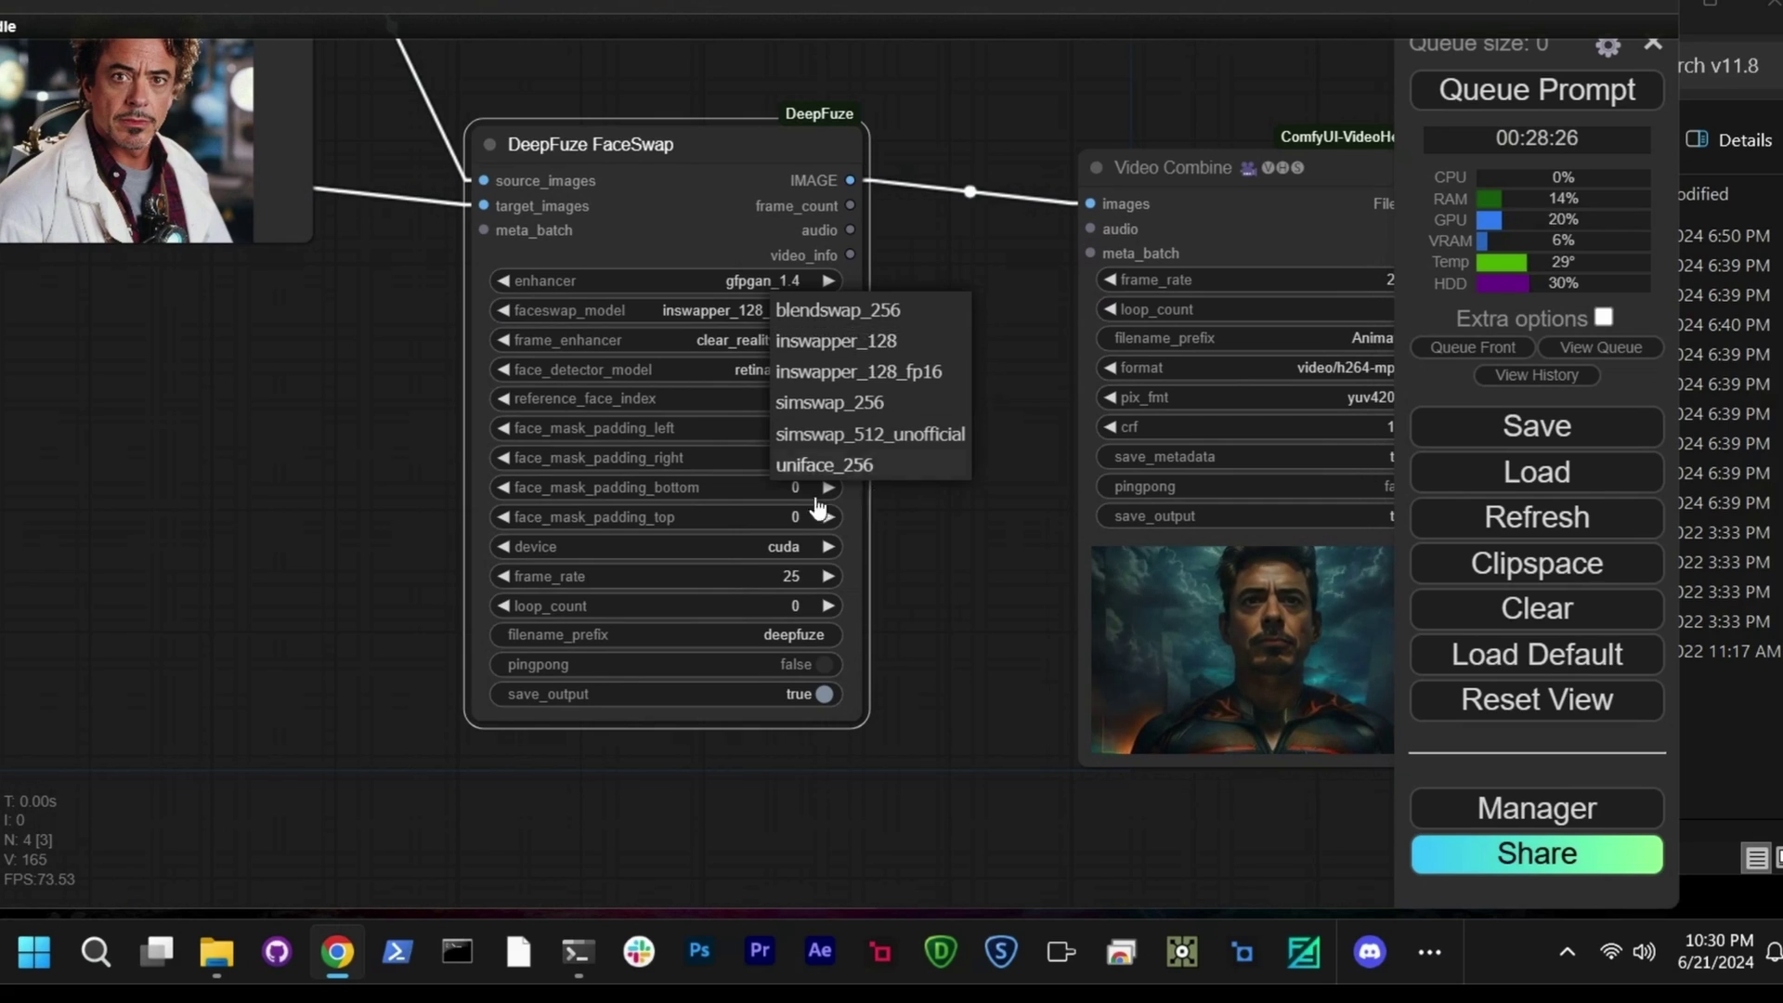
left_click(743, 310)
left_click(1052, 281)
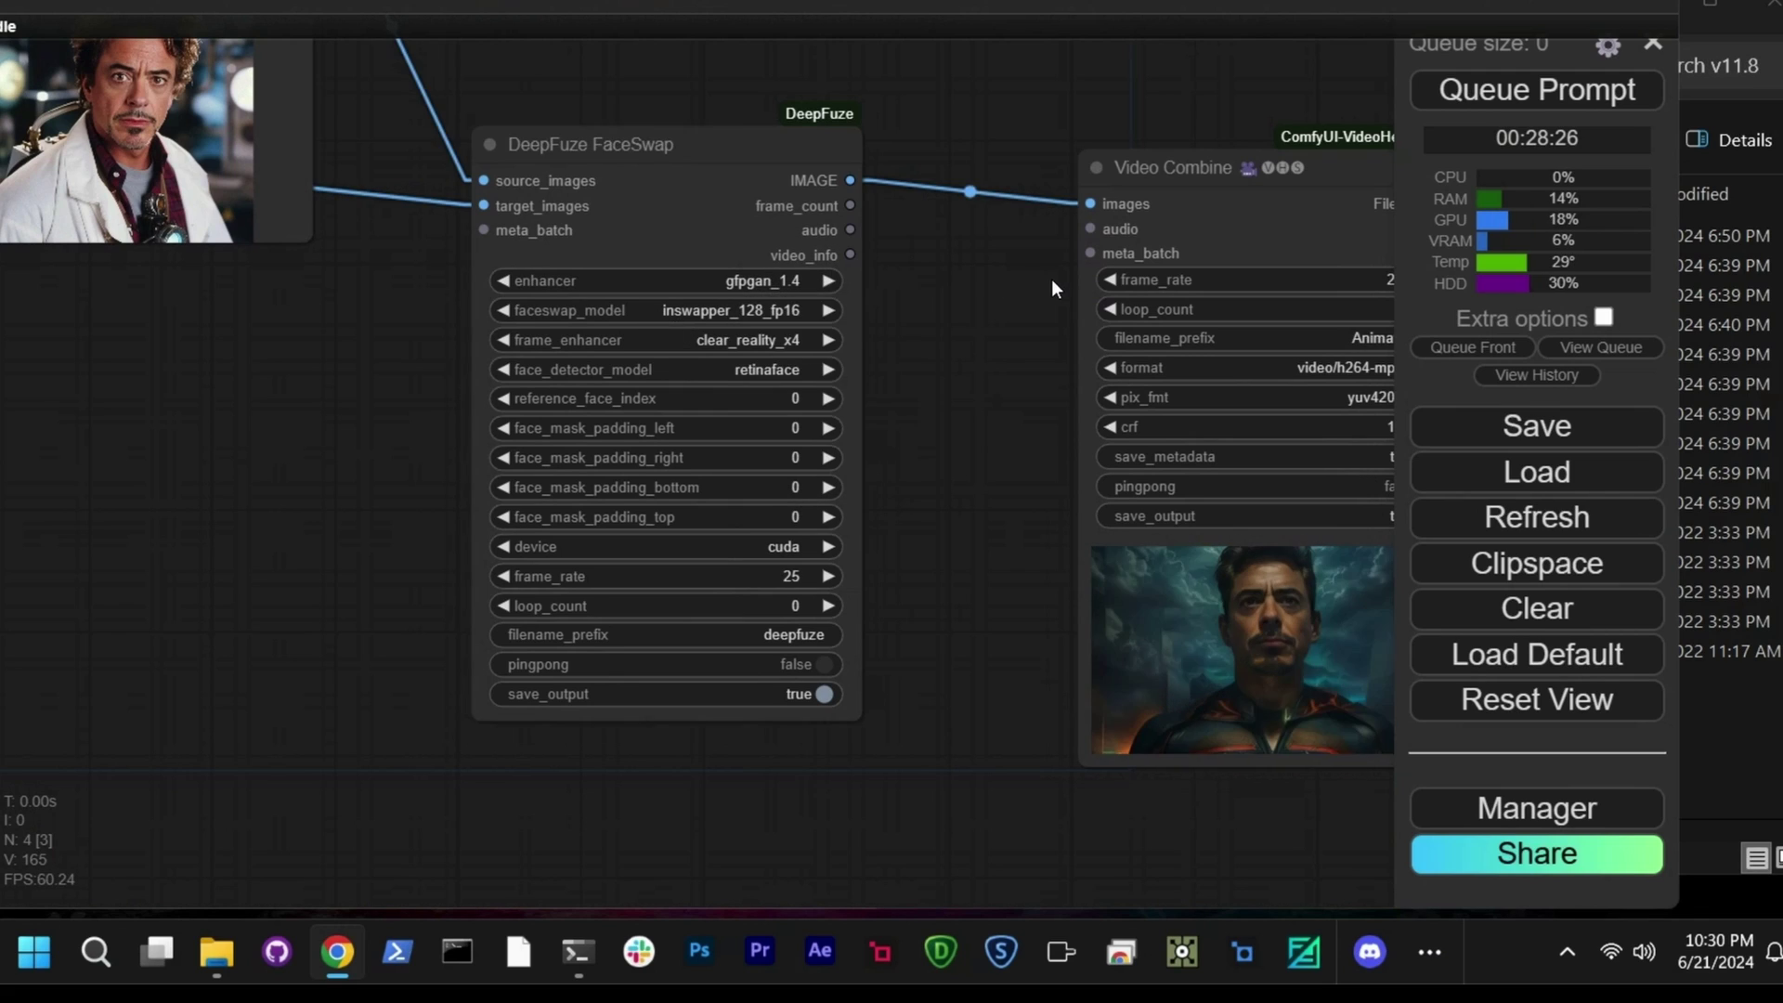
left_click(717, 310)
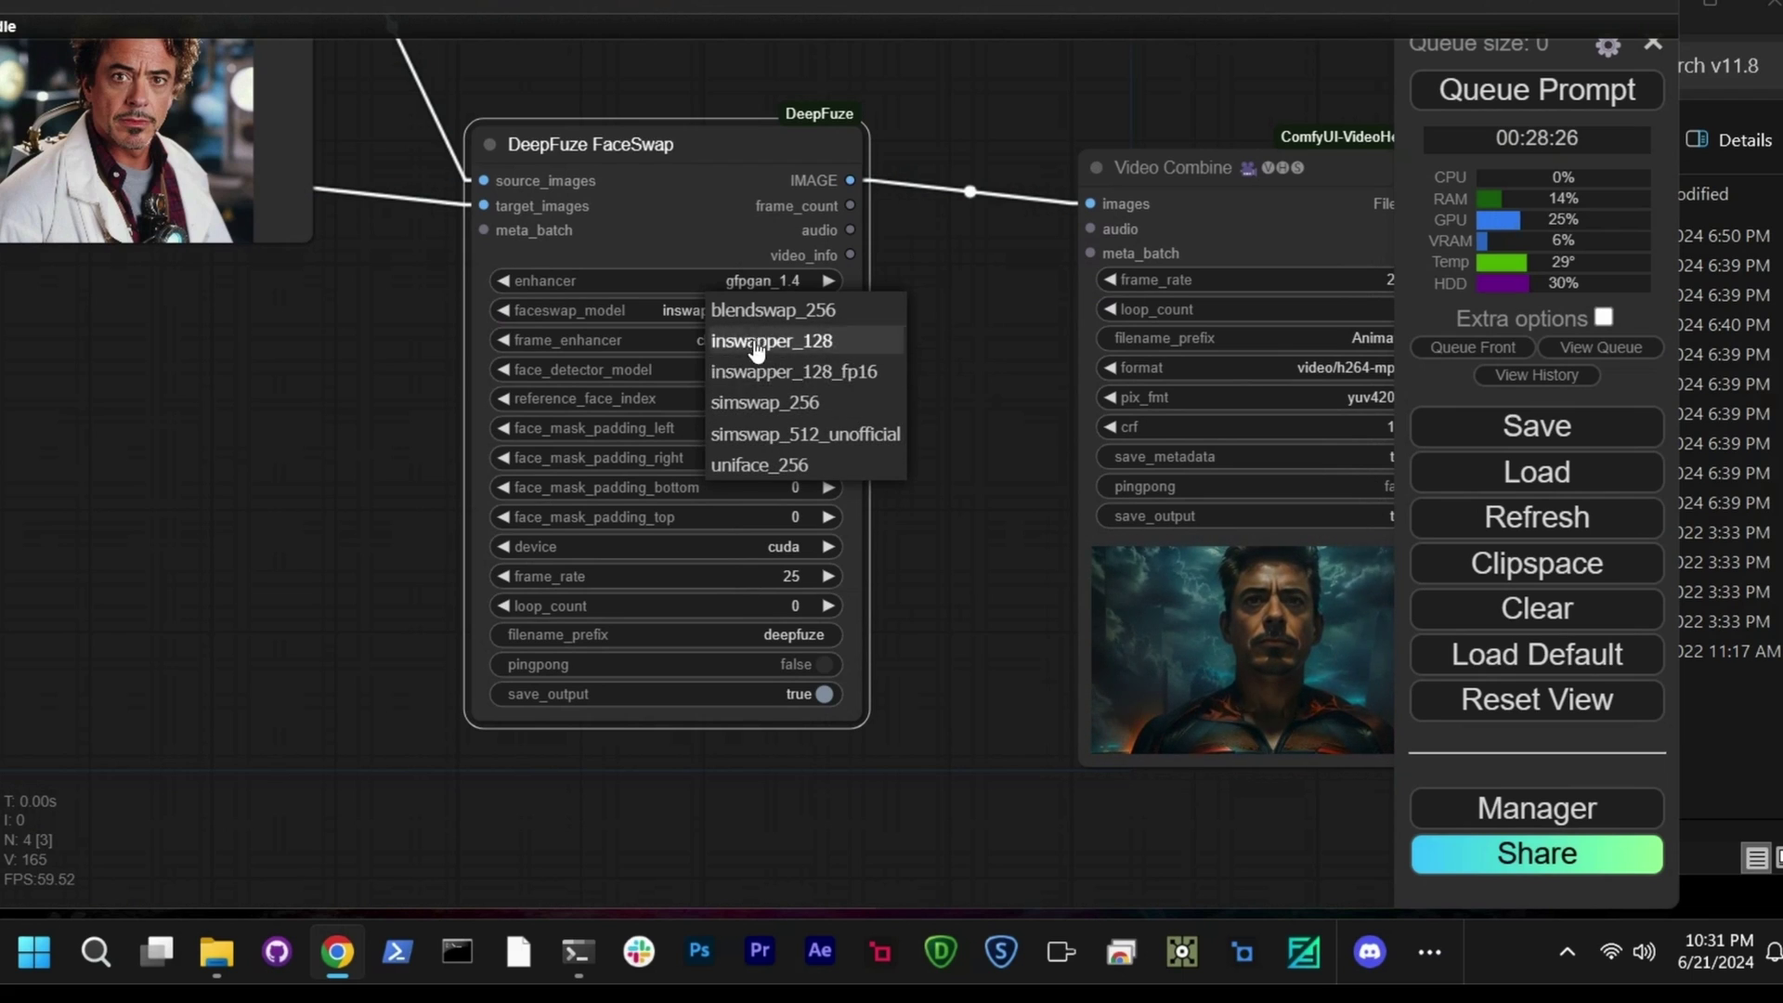
left_click(678, 311)
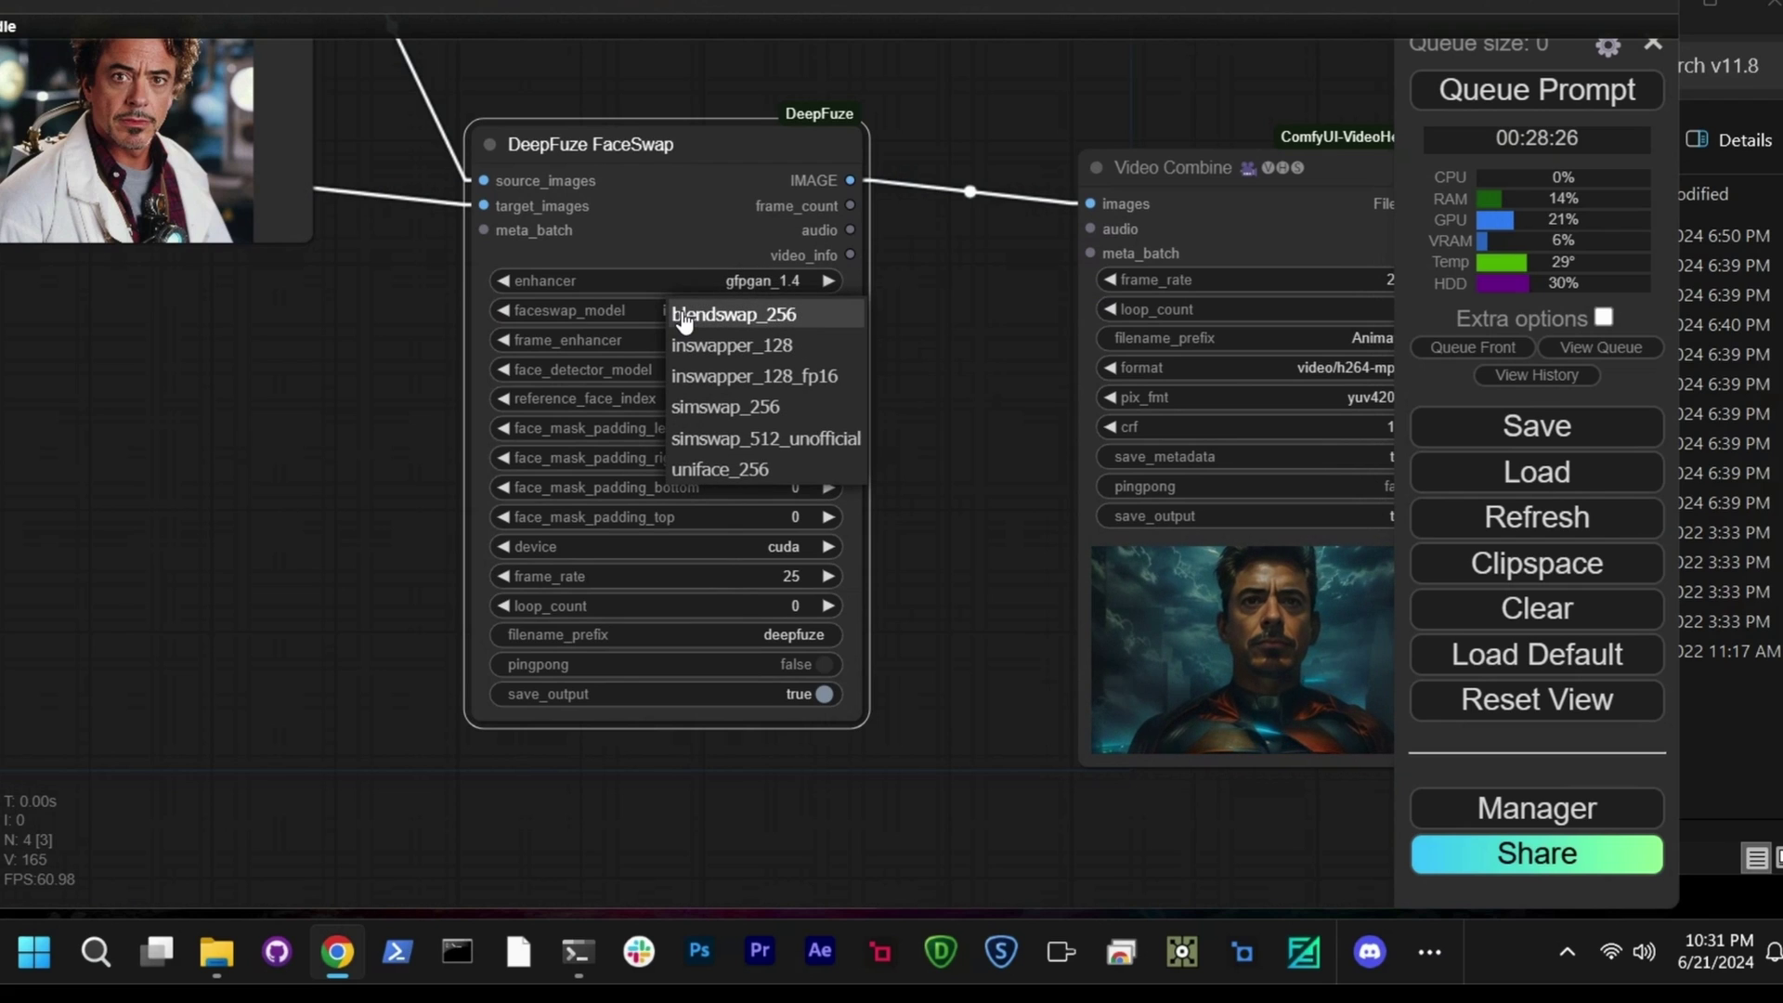
left_click(992, 353)
left_click(763, 309)
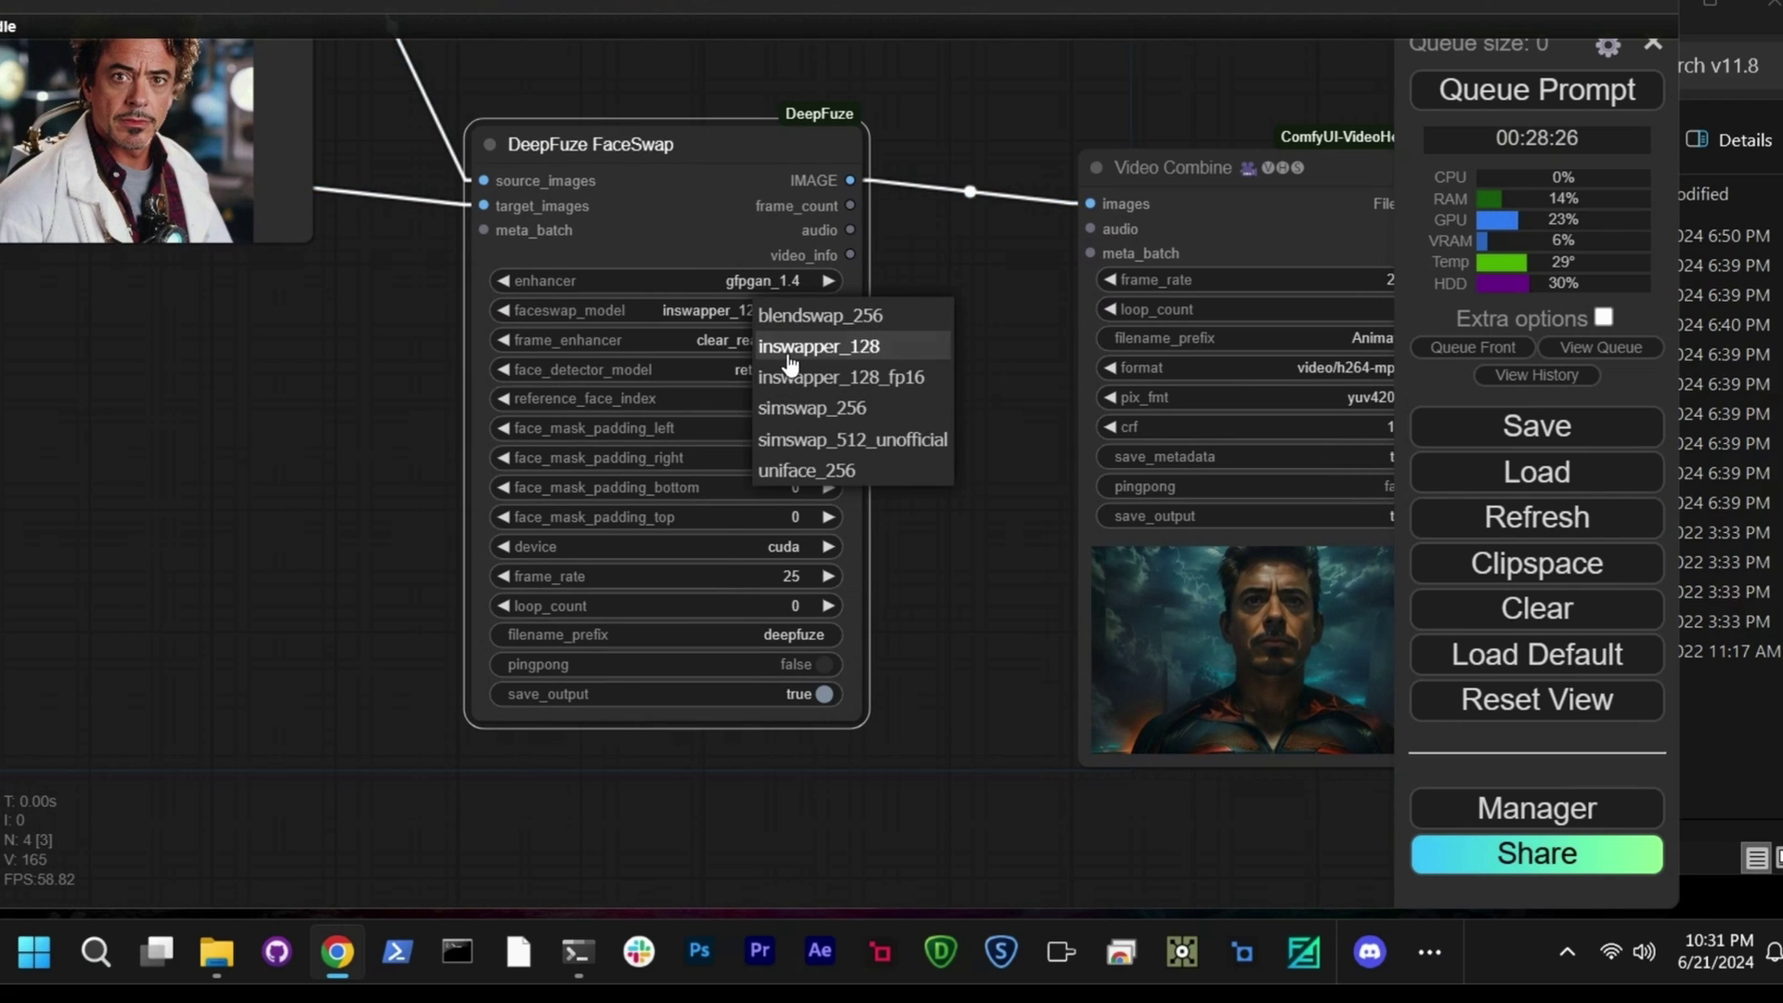
left_click(788, 351)
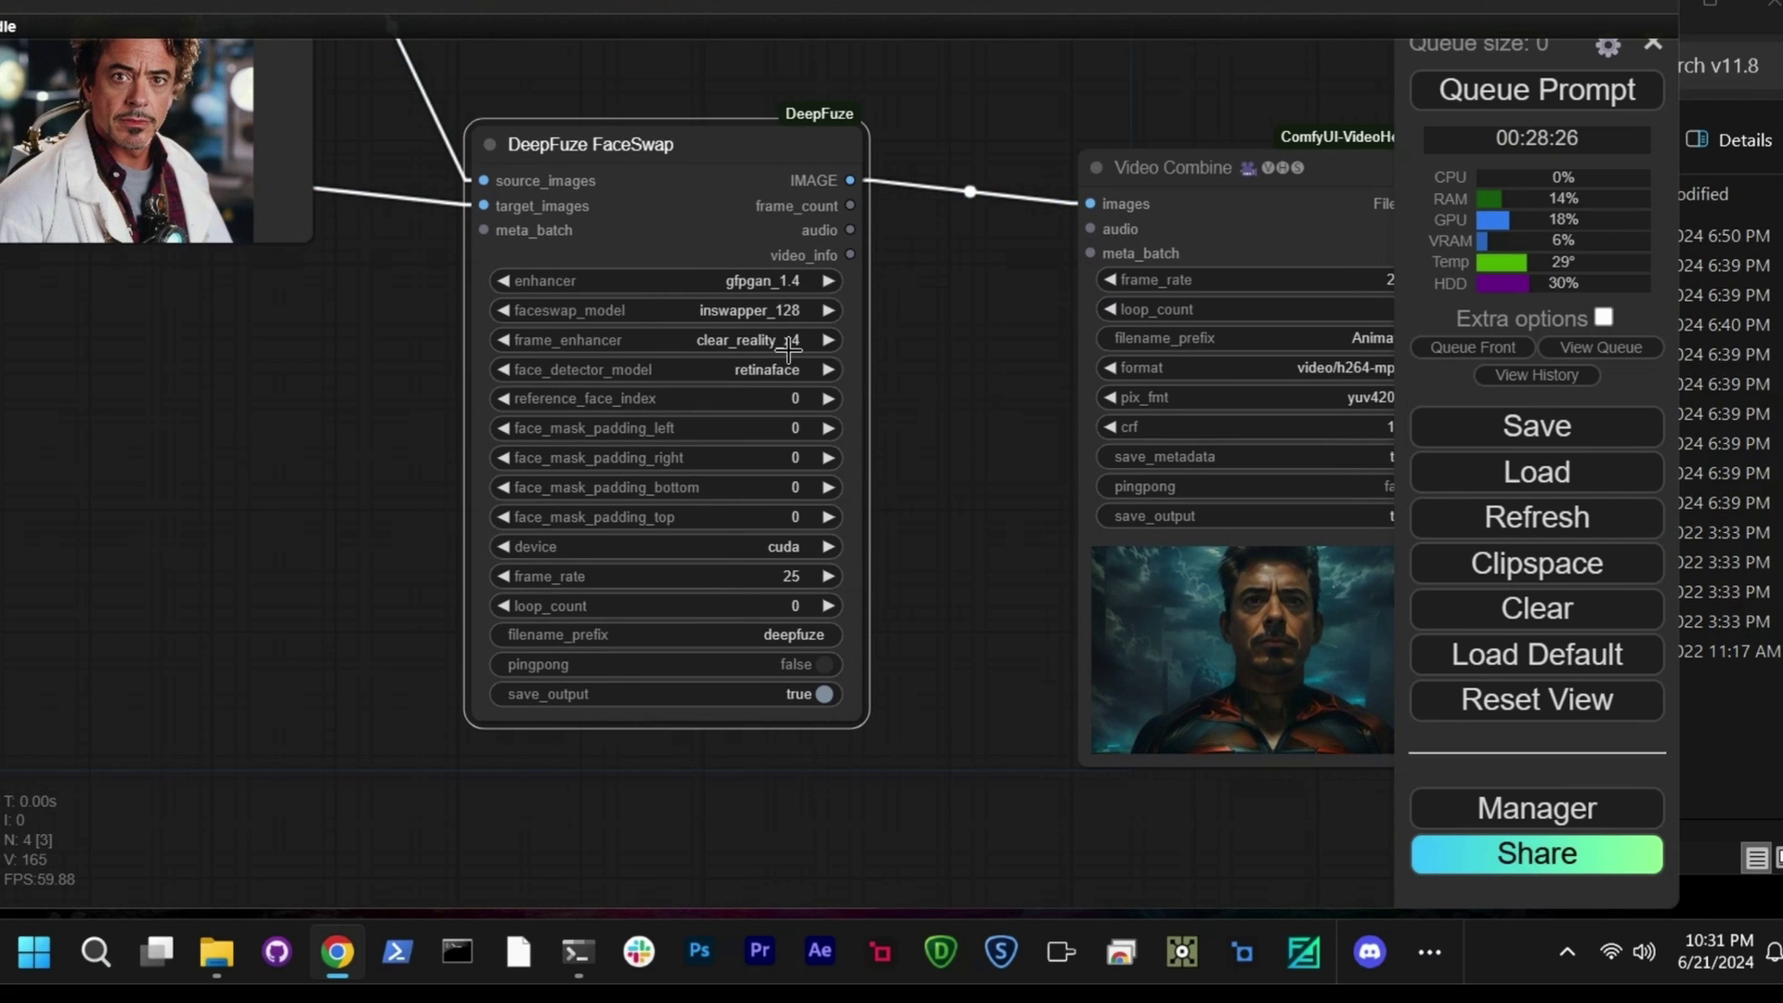
- Change the FaceSwap frame_enhancer to ultra_sharp_x4, then check the face_detector_model options
left_click(736, 342)
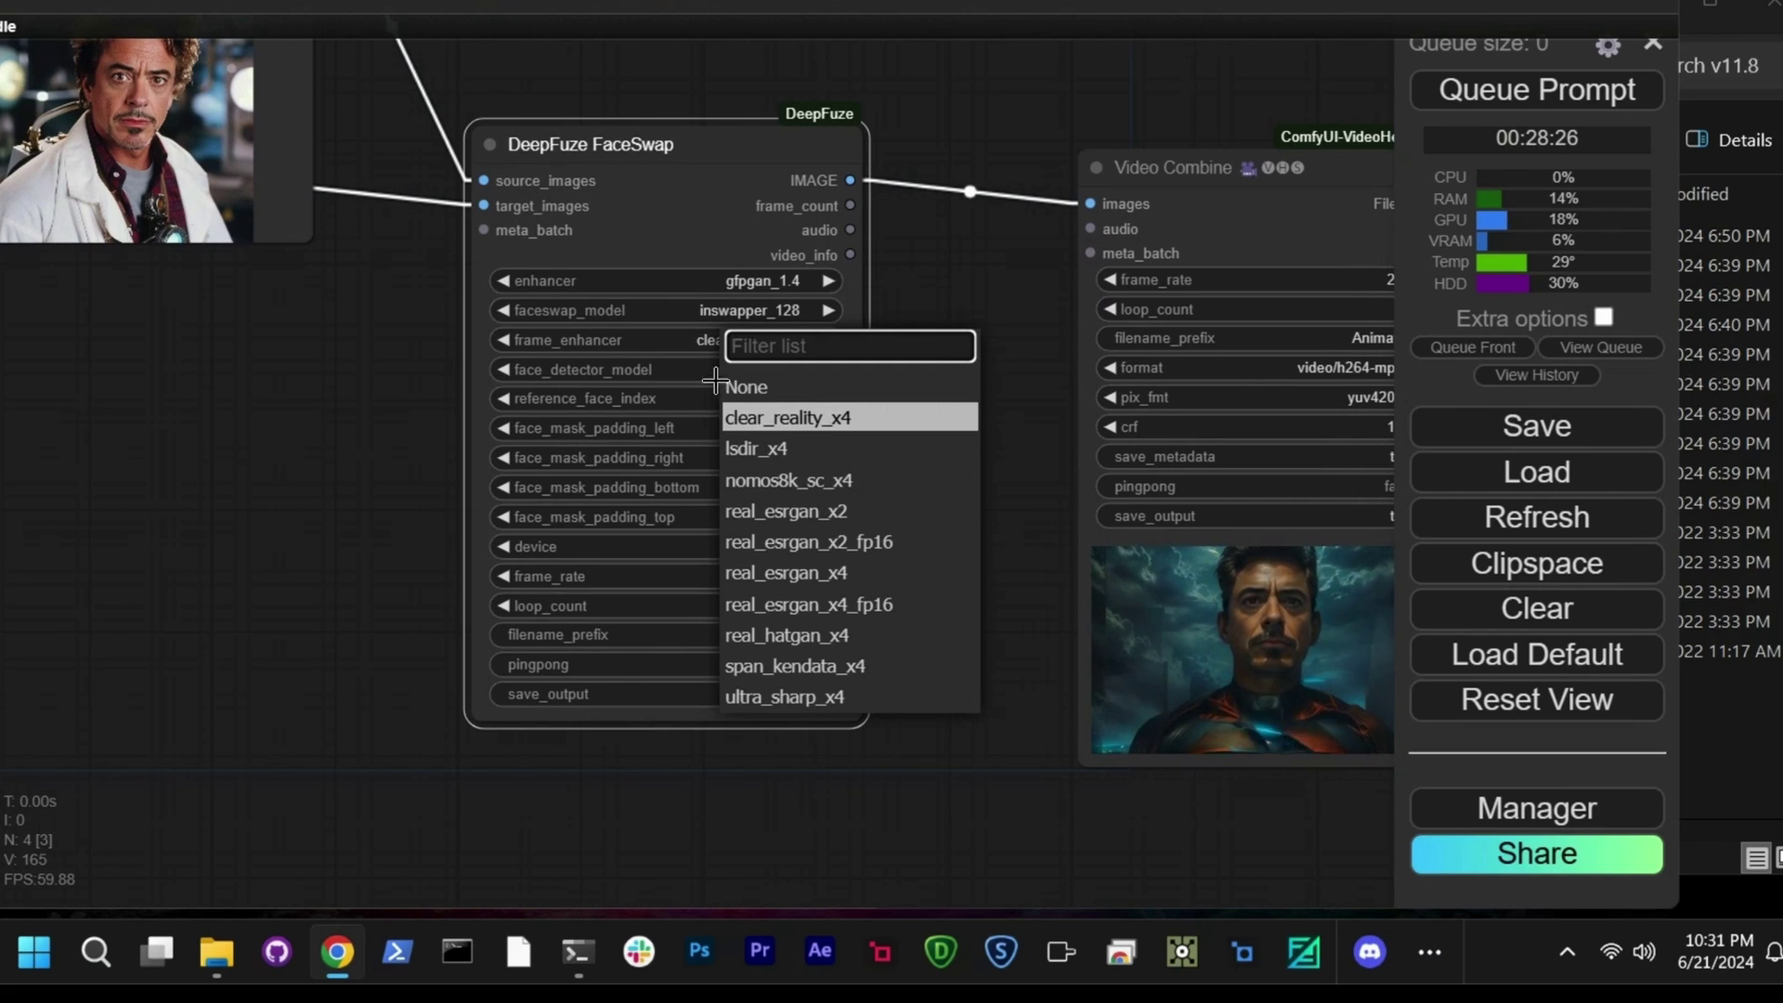
left_click(780, 696)
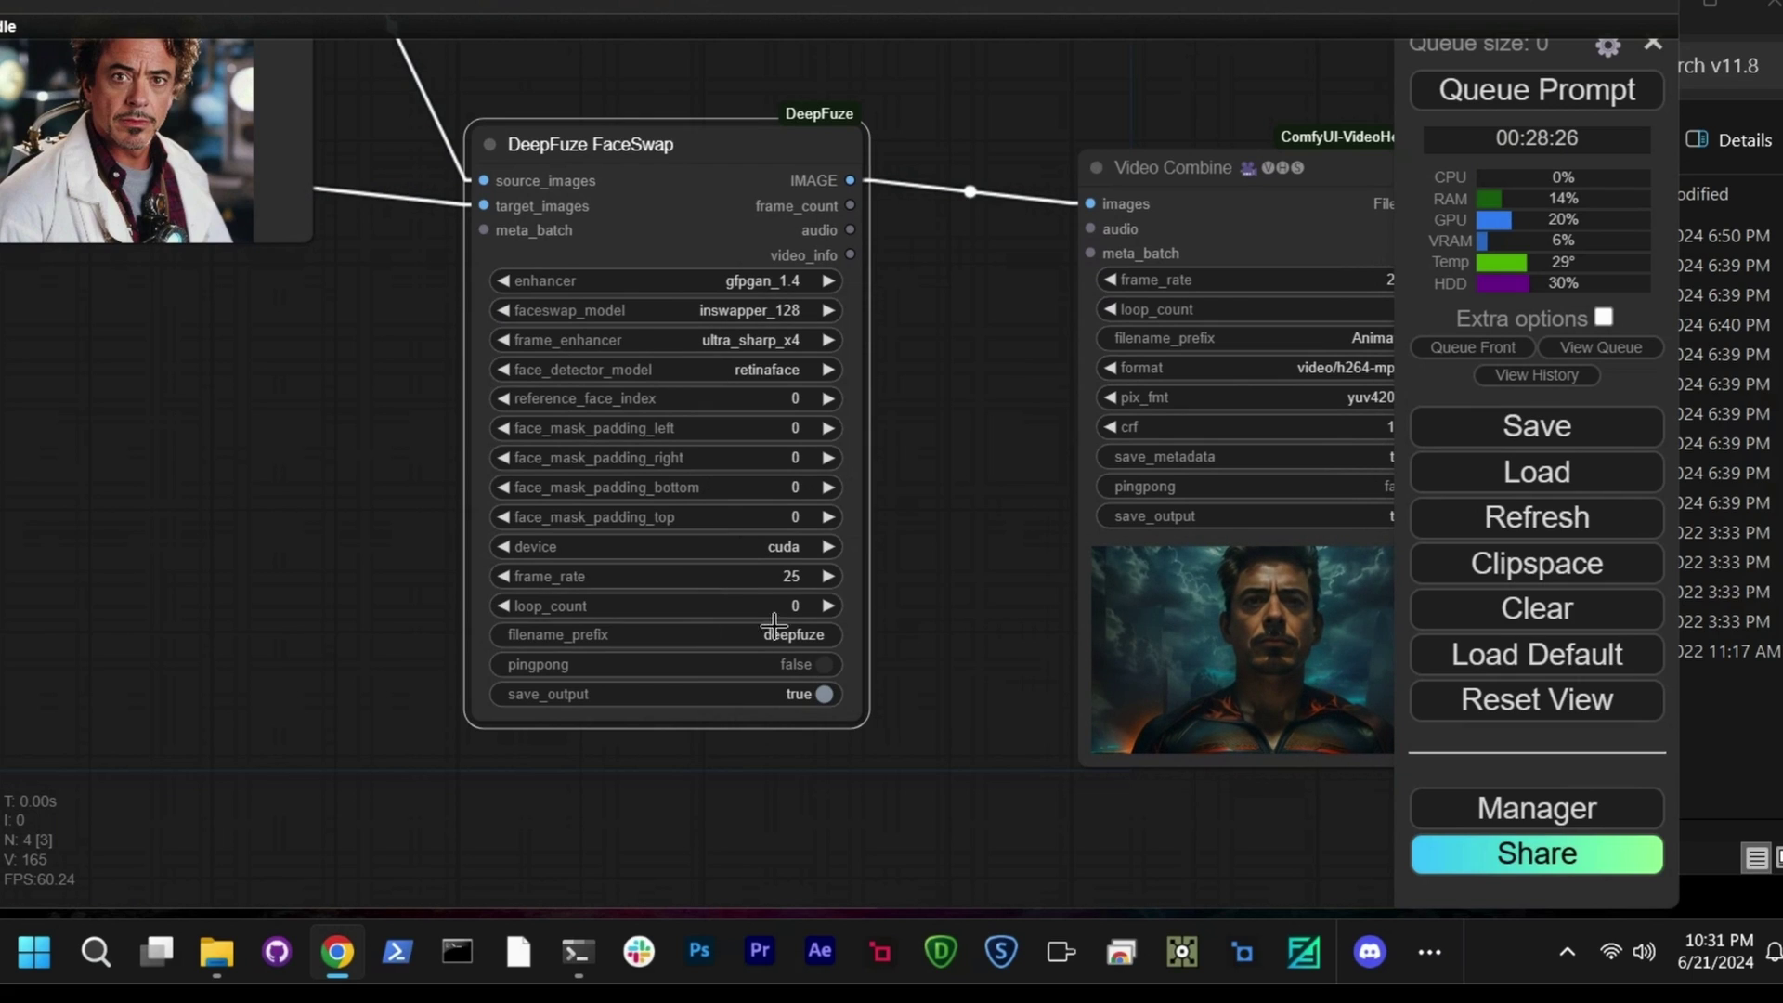
left_click(796, 372)
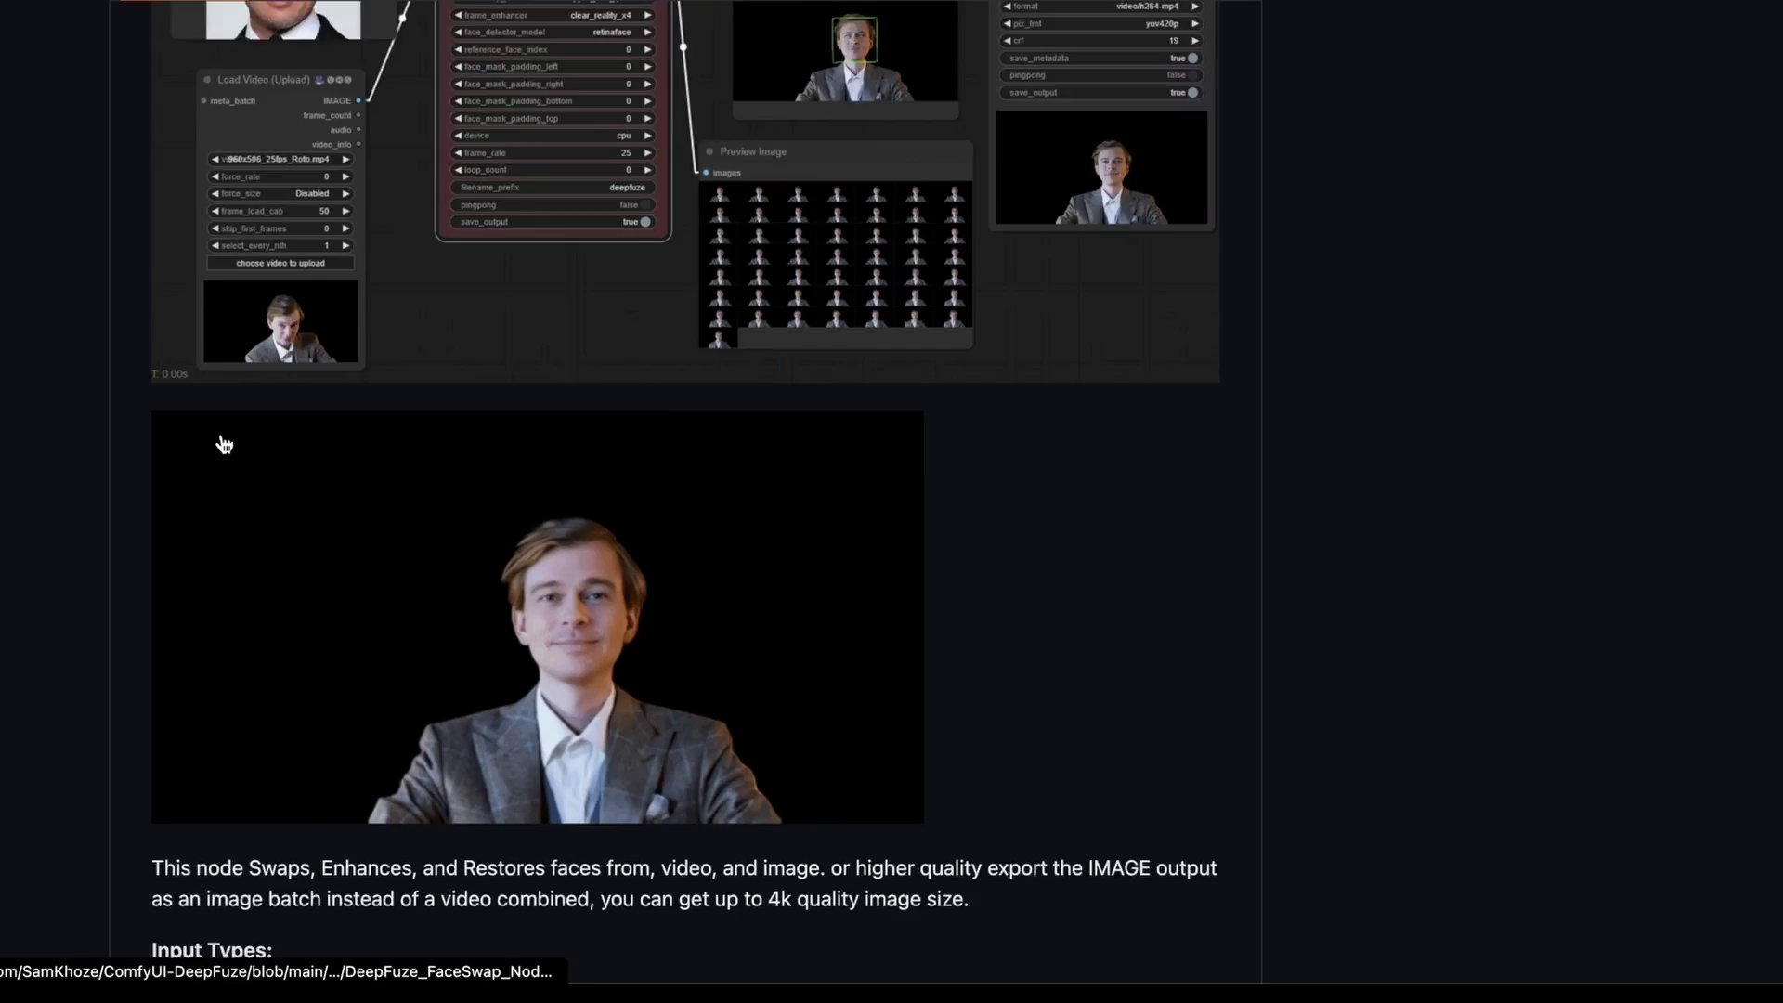
- Scroll the DeepFuze README to the FaceSwap section and the Face Detector Model Summary Table
scroll(221, 433, "down", 10)
scroll(221, 433, "down", 20)
scroll(227, 446, "up", 15)
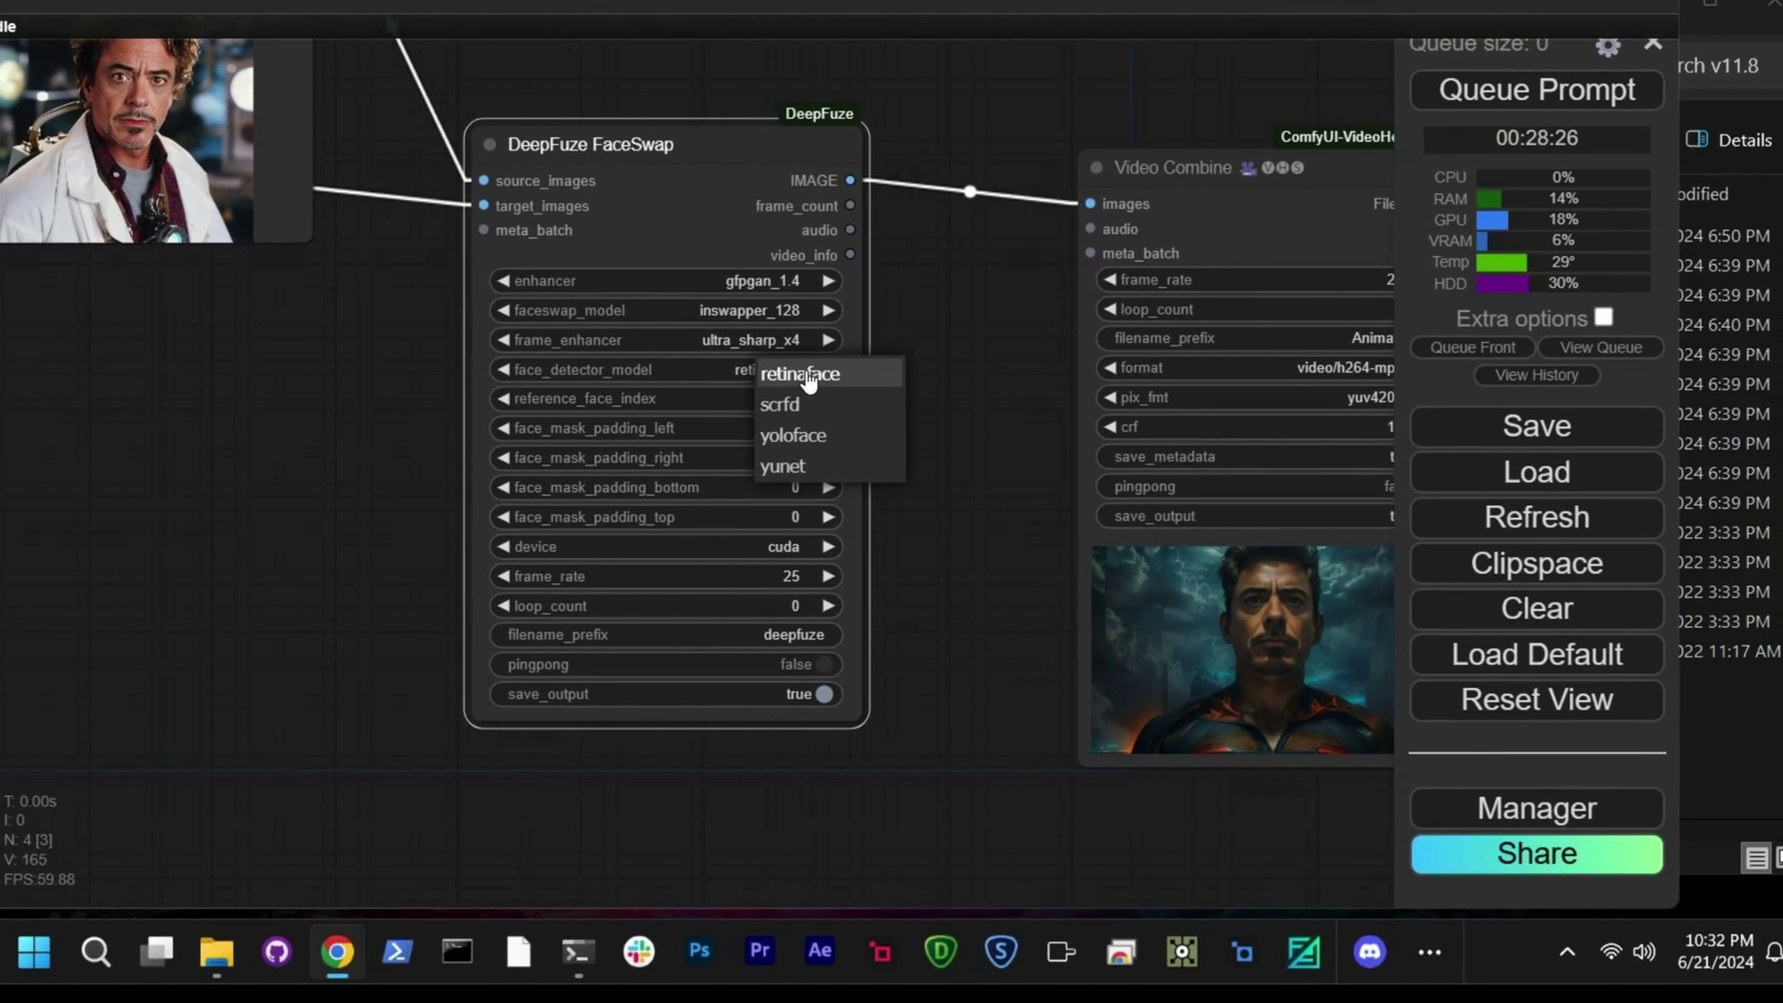
left_click(808, 375)
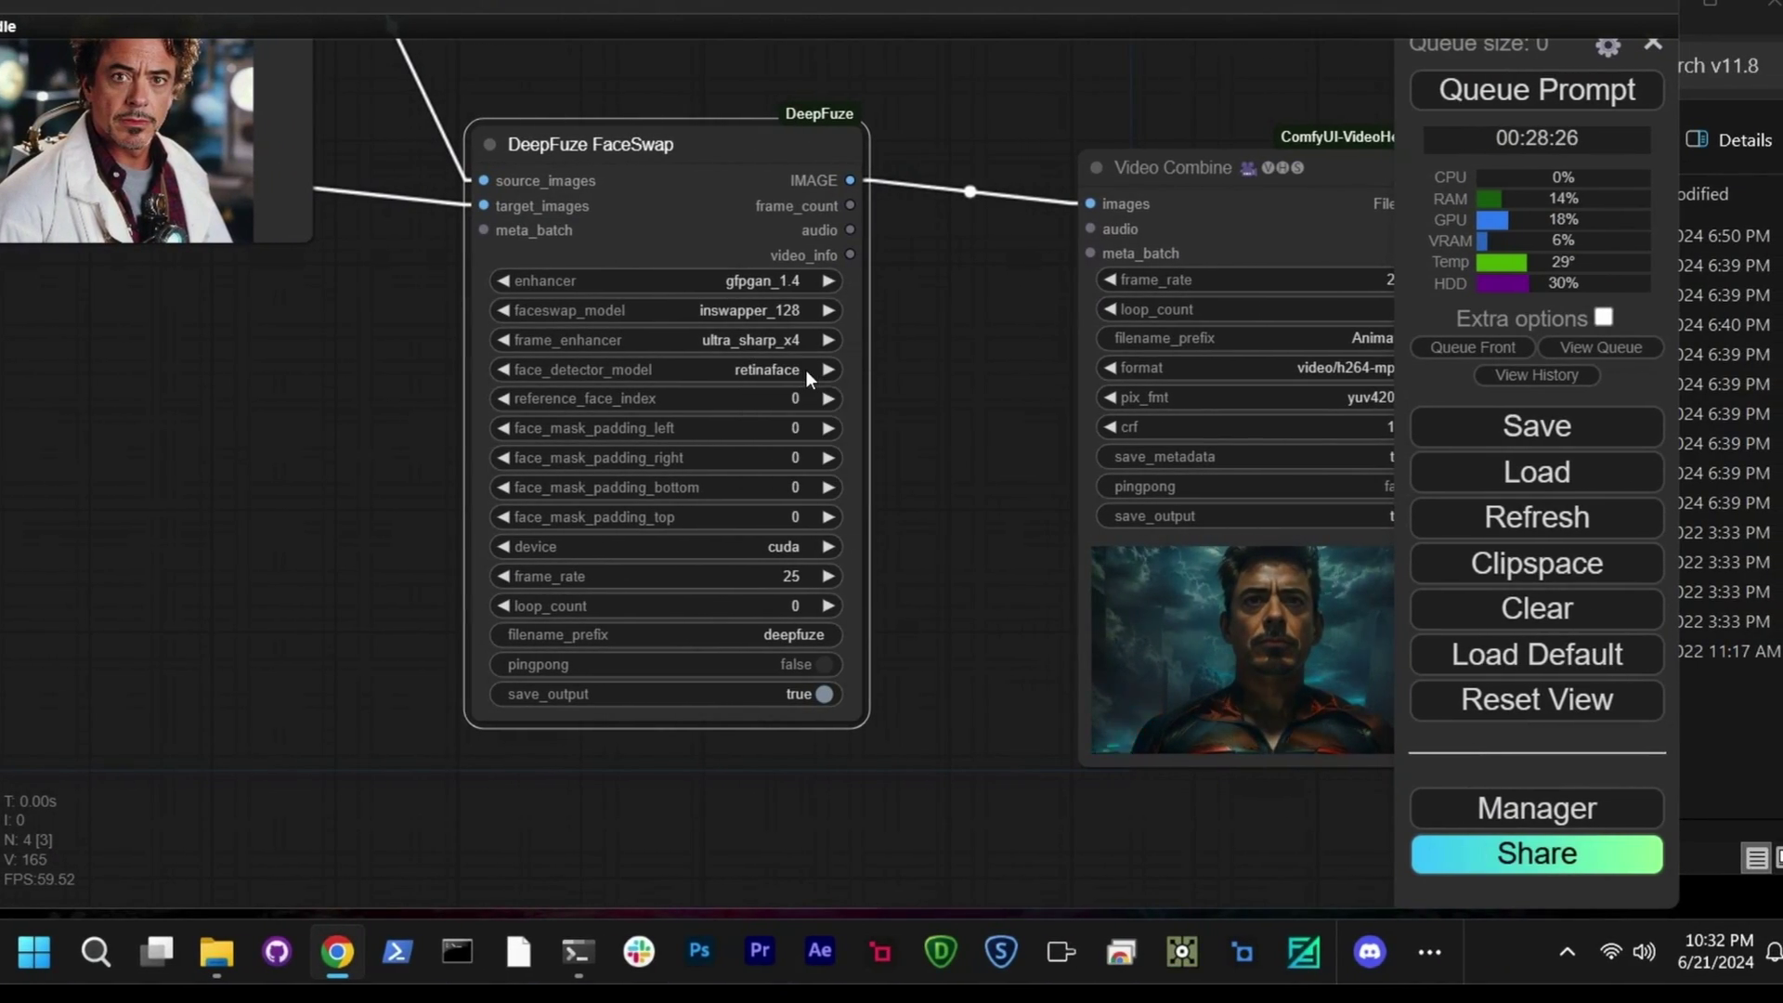
left_click(798, 549)
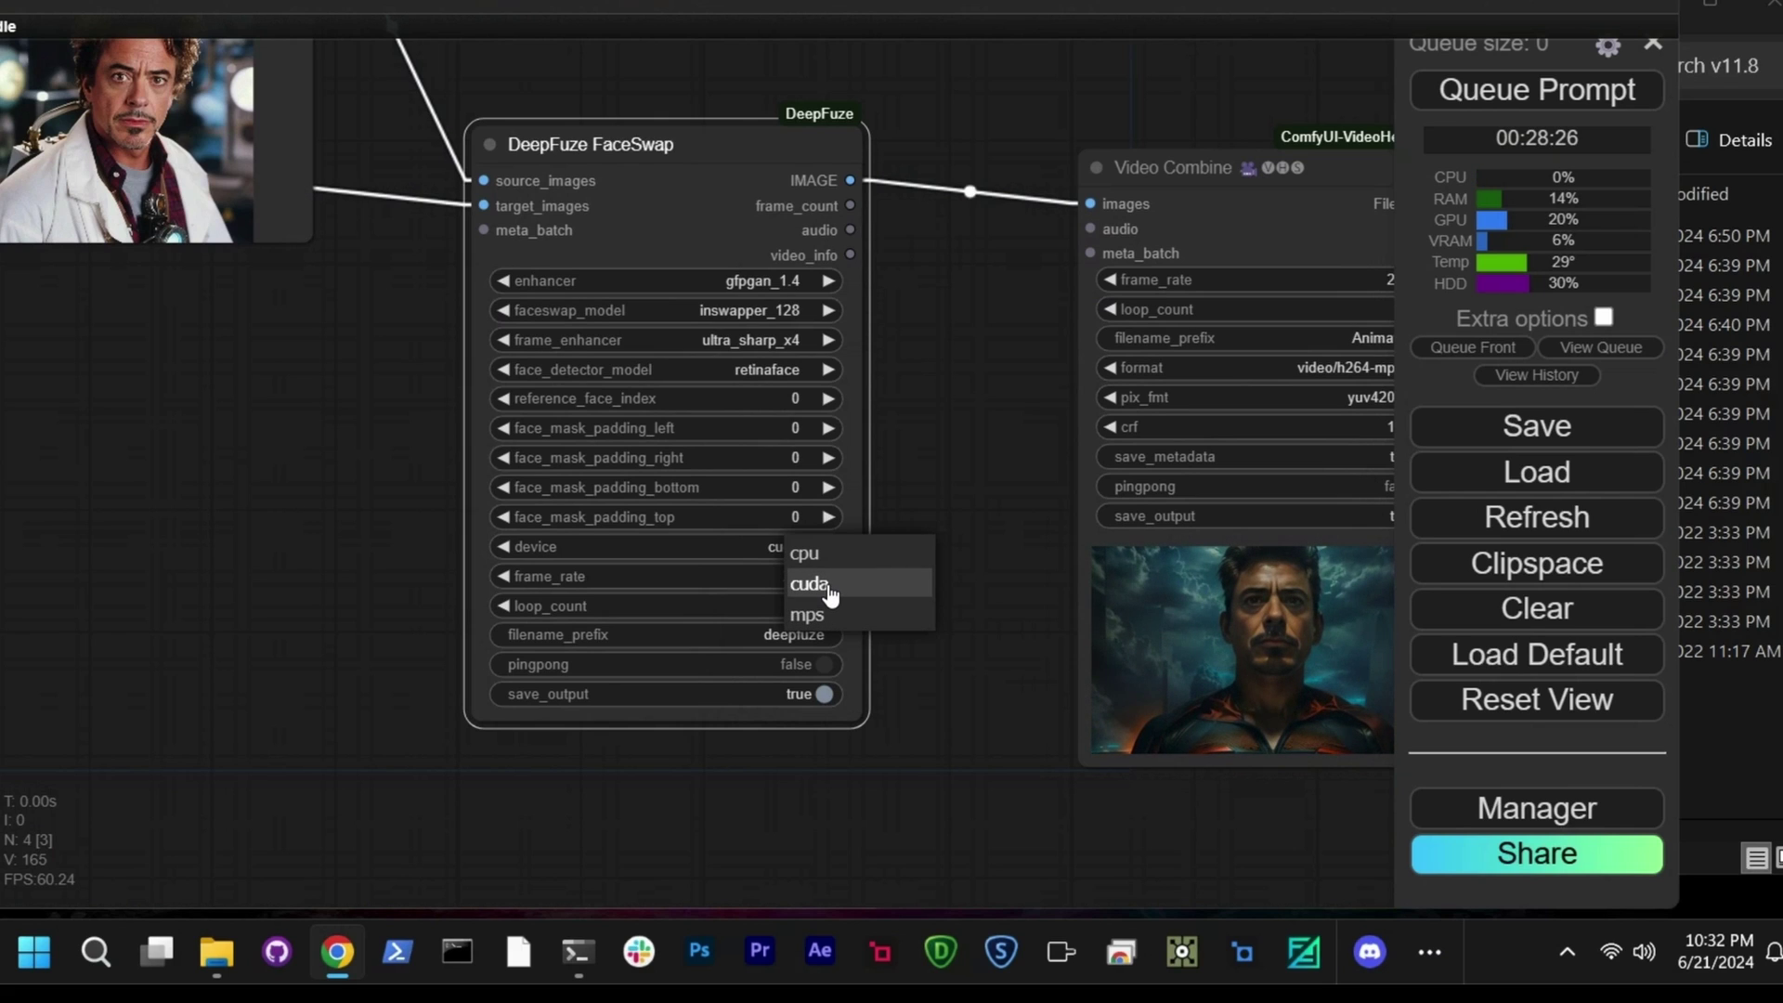
left_click(829, 585)
left_click_drag(985, 478, 665, 499)
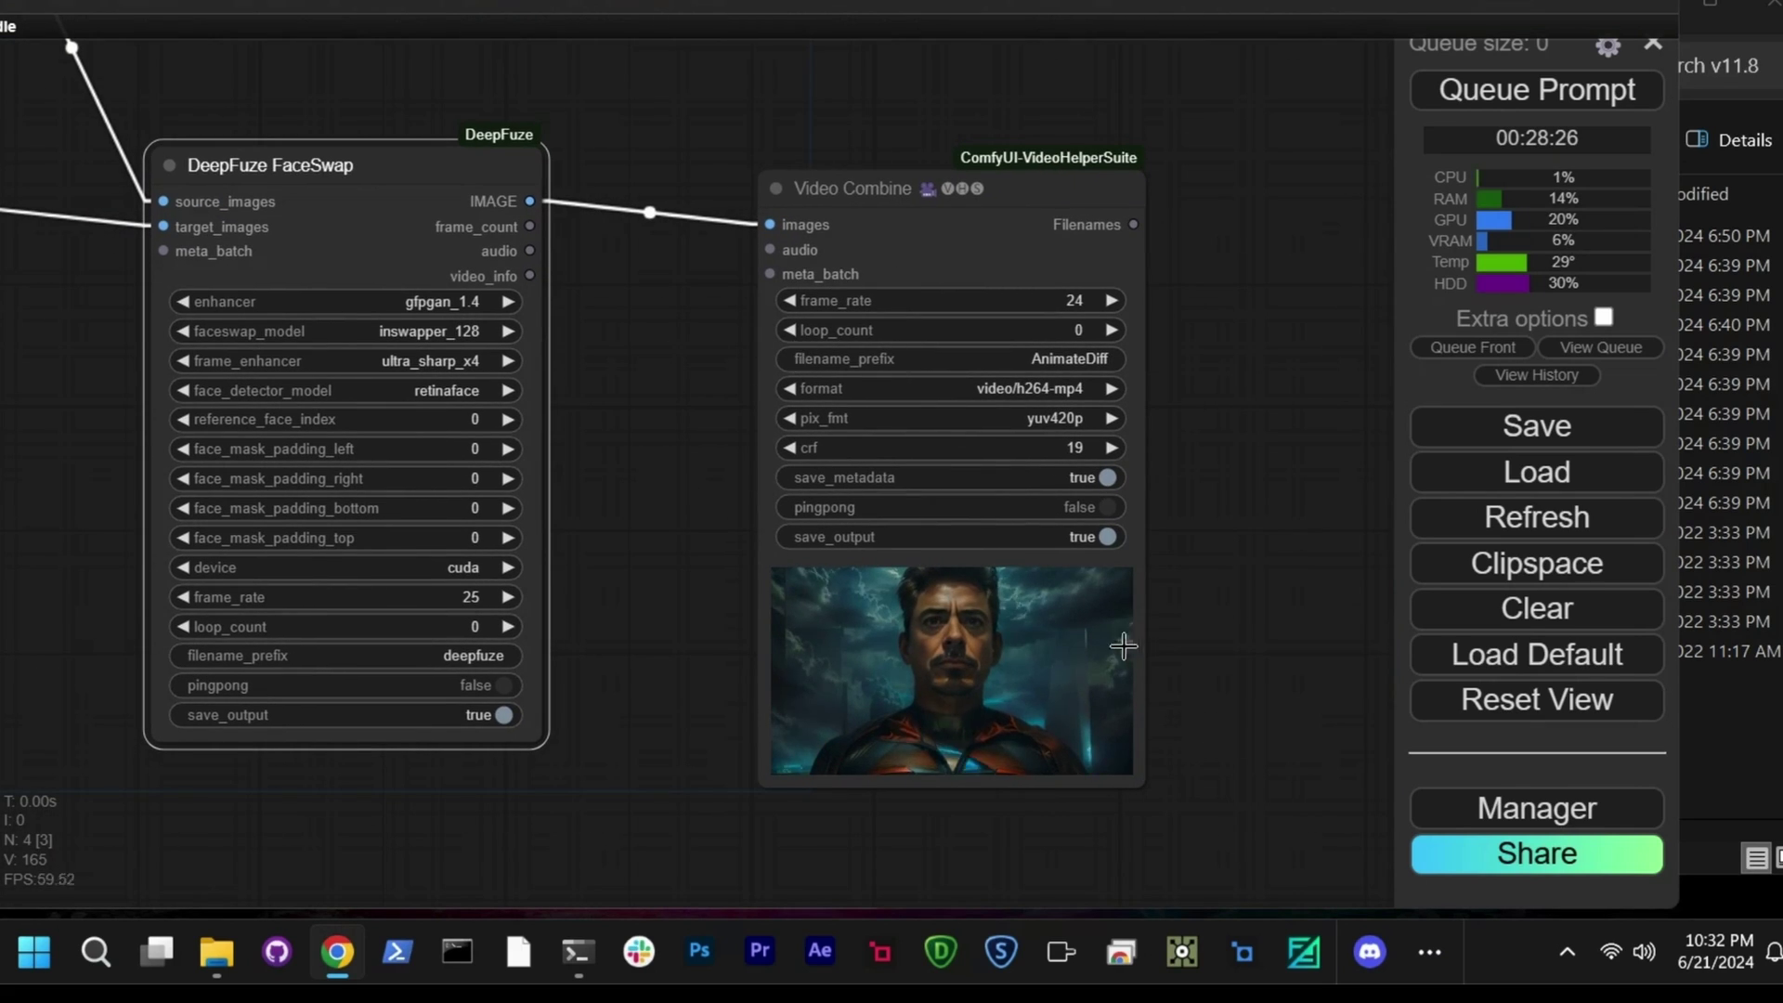
scroll(1116, 645, "up", 10)
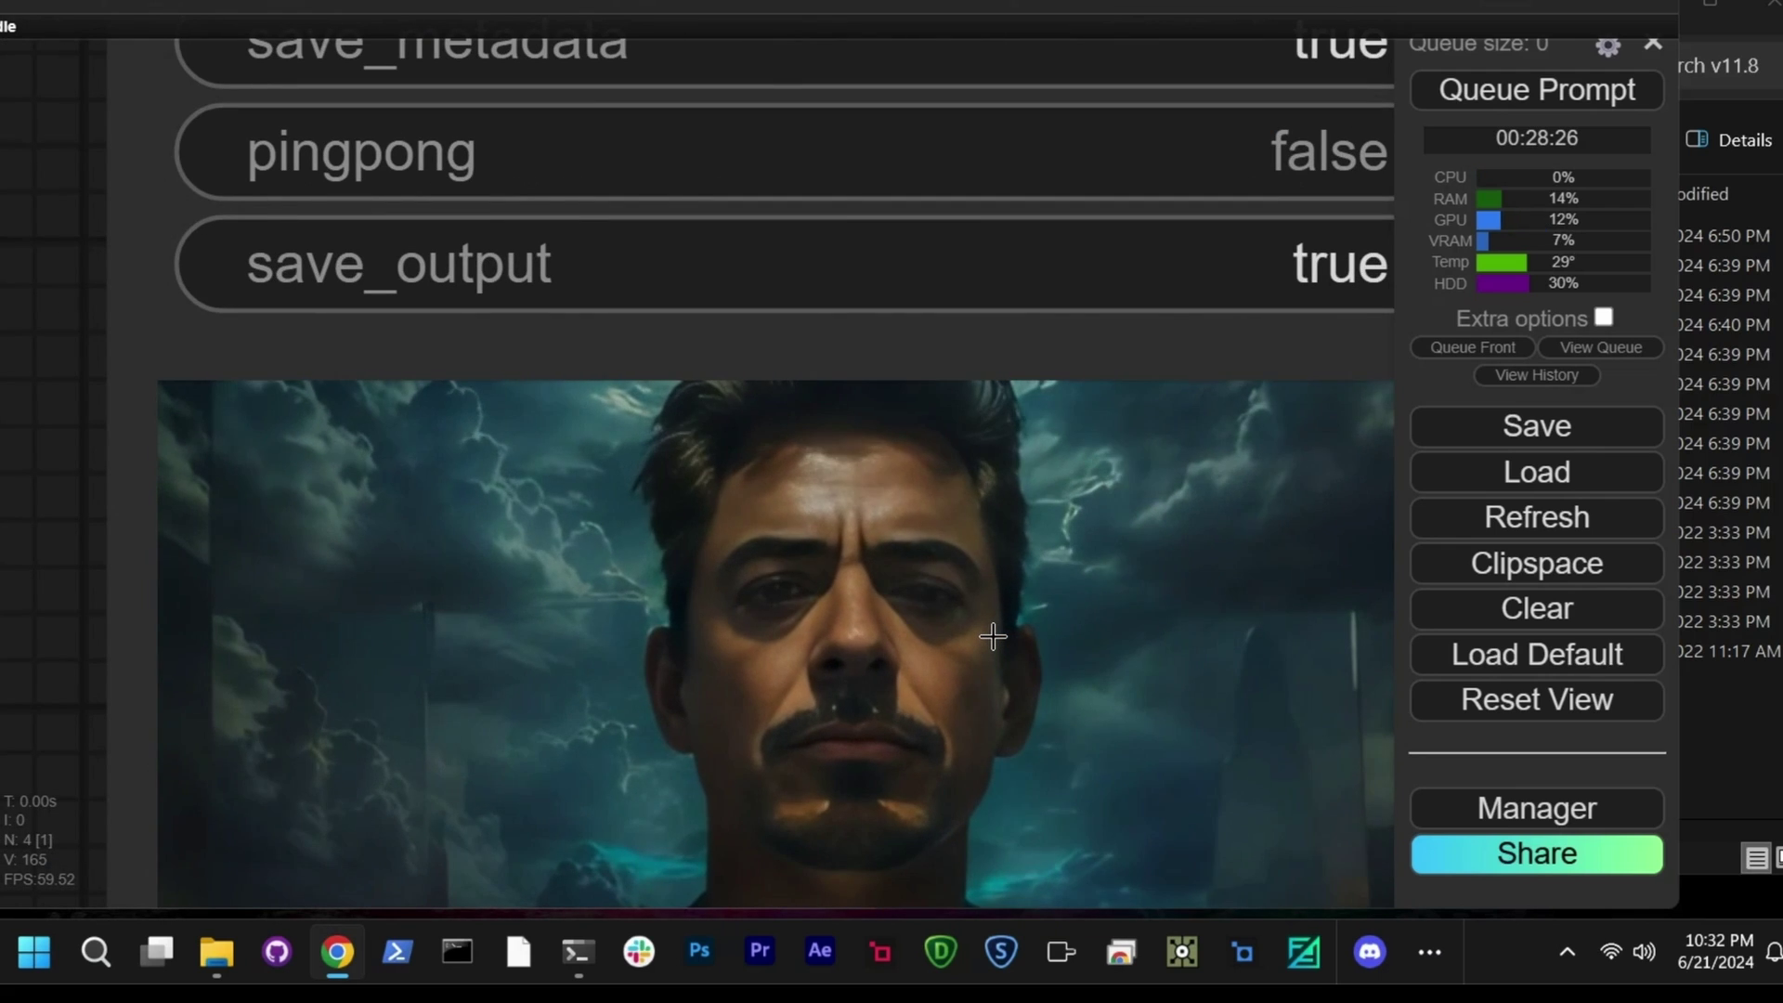
scroll(791, 484, "down", 10)
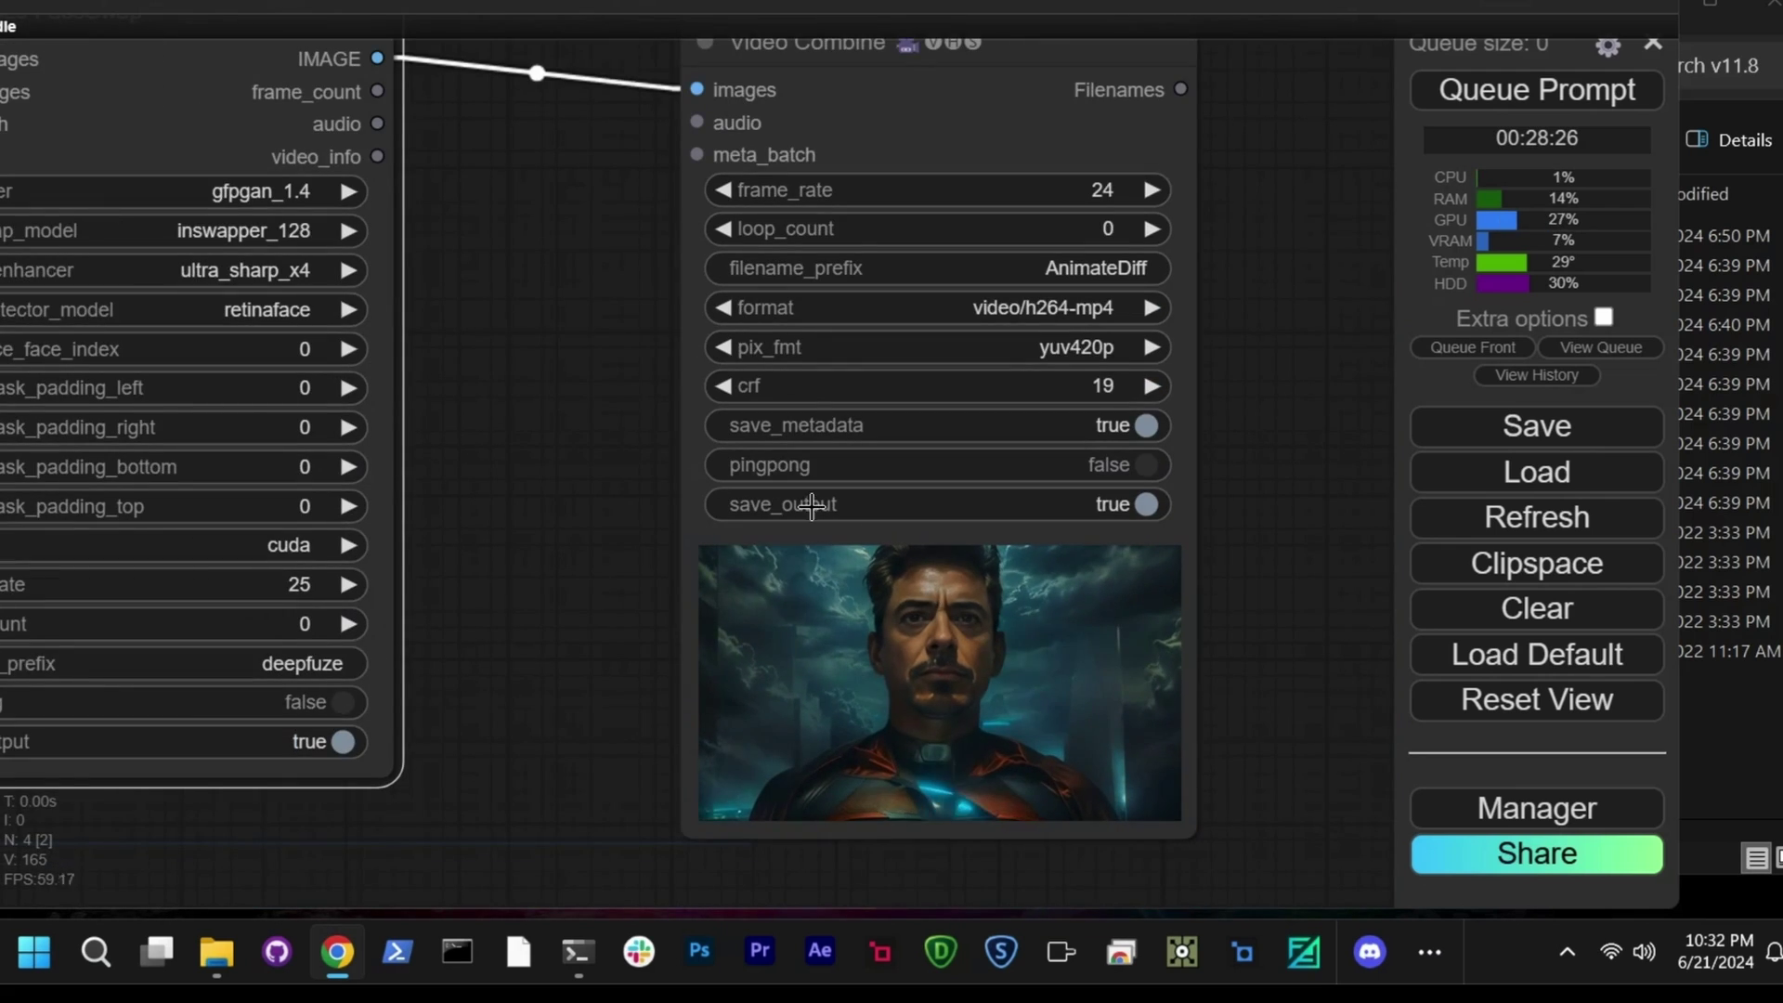
left_click_drag(644, 482, 847, 752)
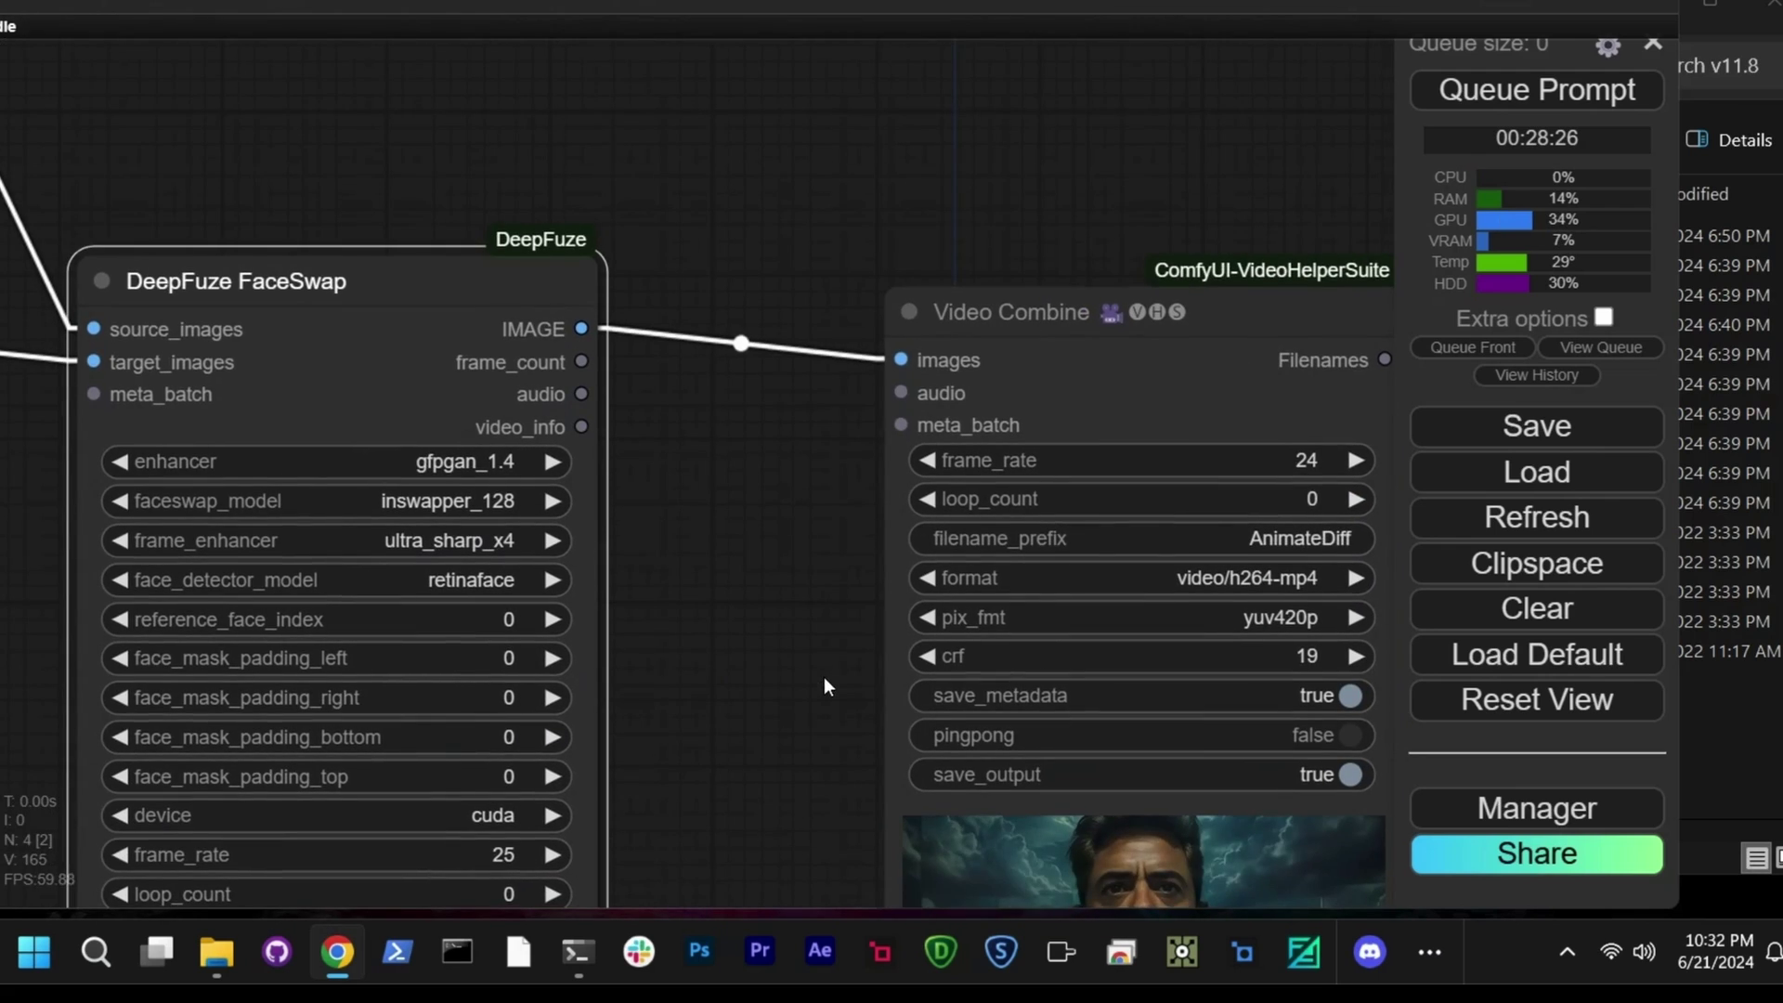
- Add a face-restore node with GFPGANv1.4.pth and route FaceSwap's frames through it into Video Combine
double_click(699, 157)
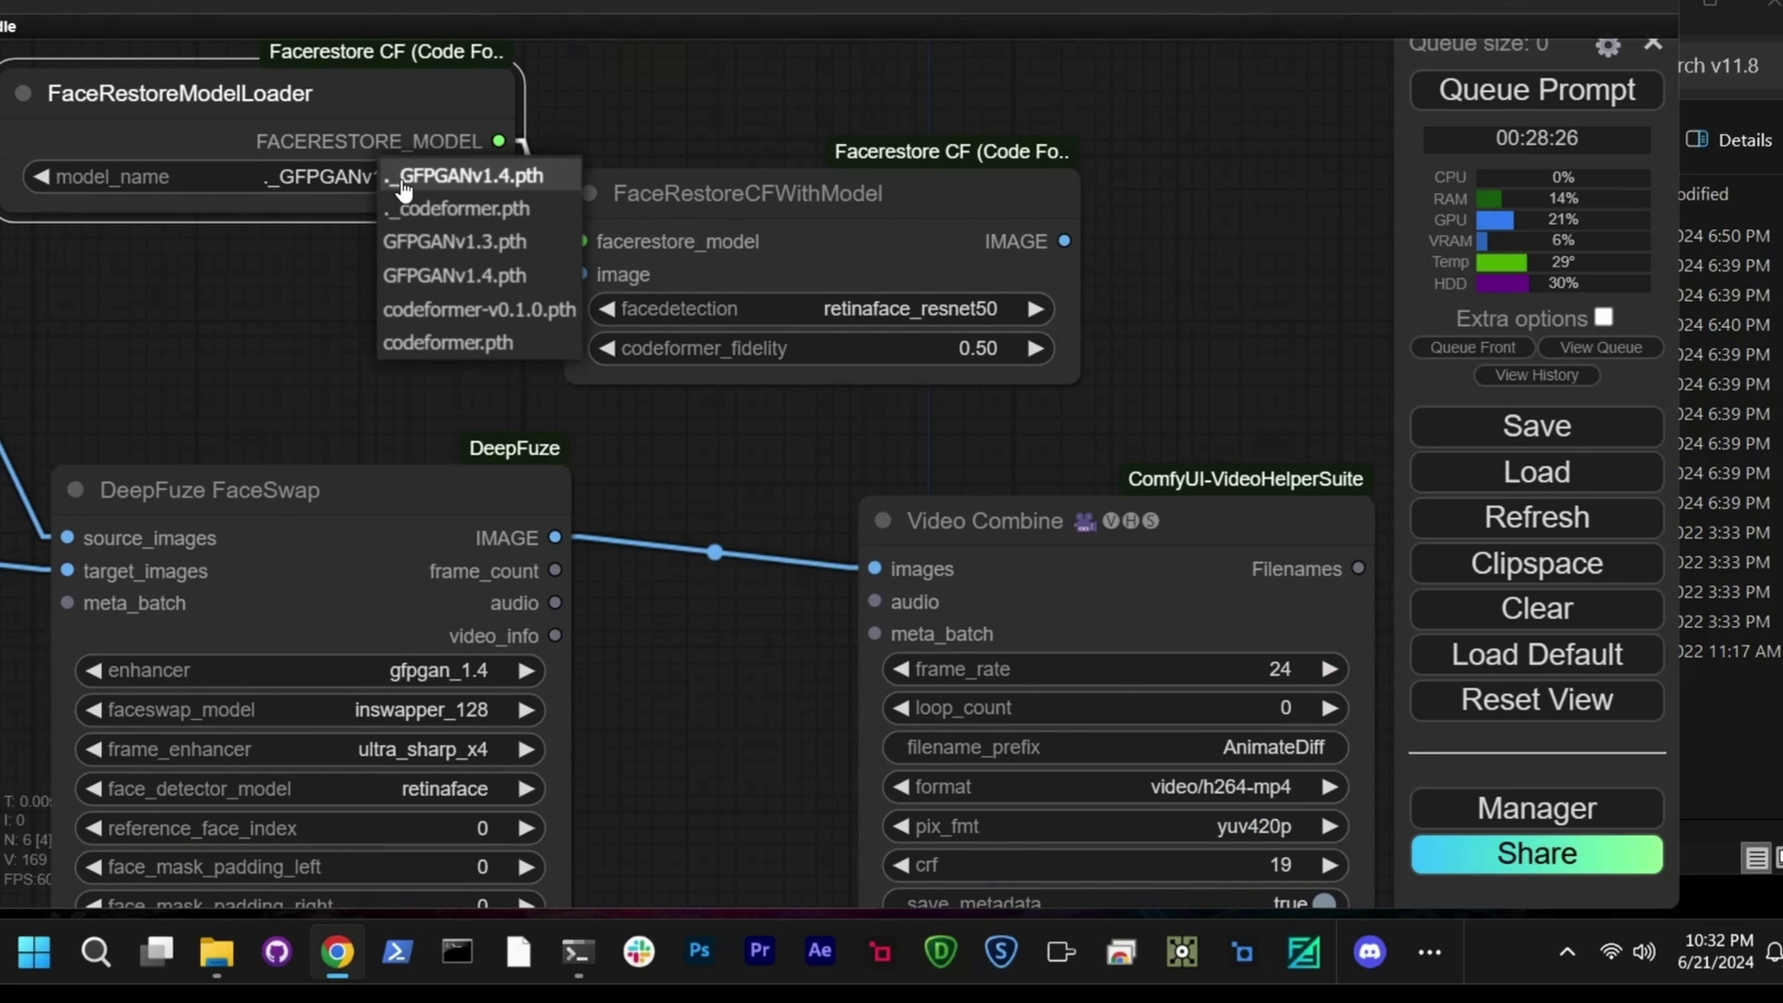
left_click(447, 278)
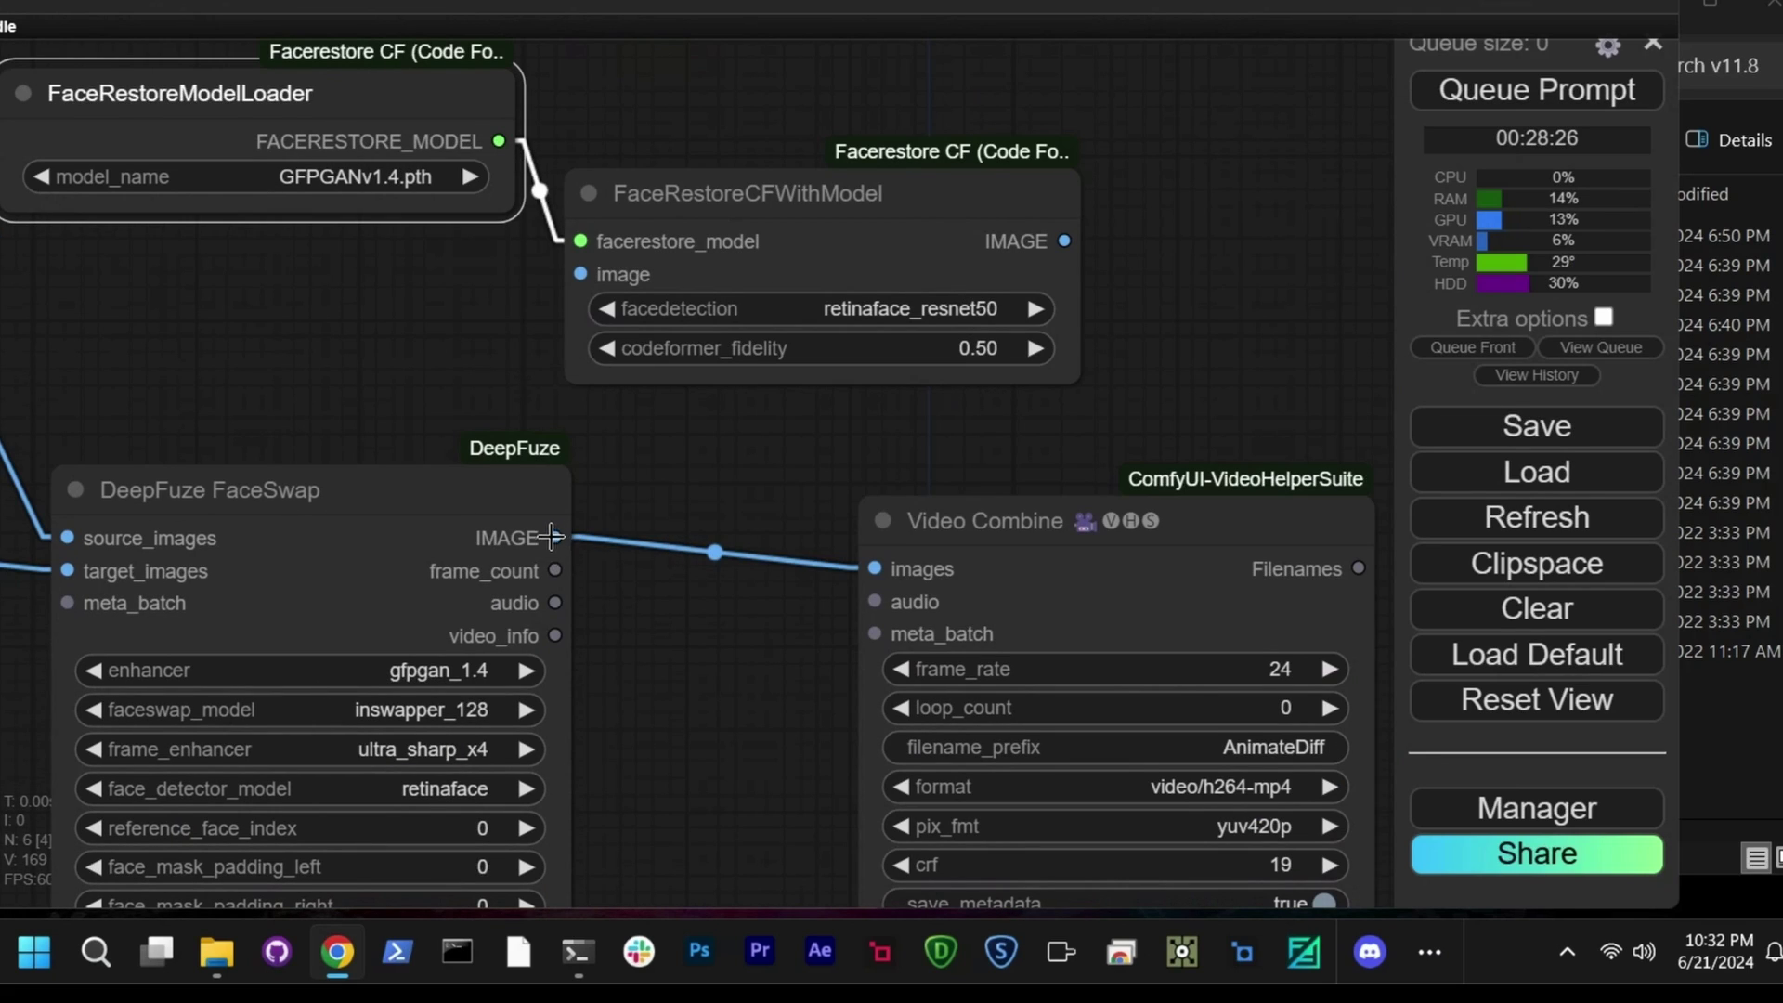
left_click_drag(554, 537, 581, 274)
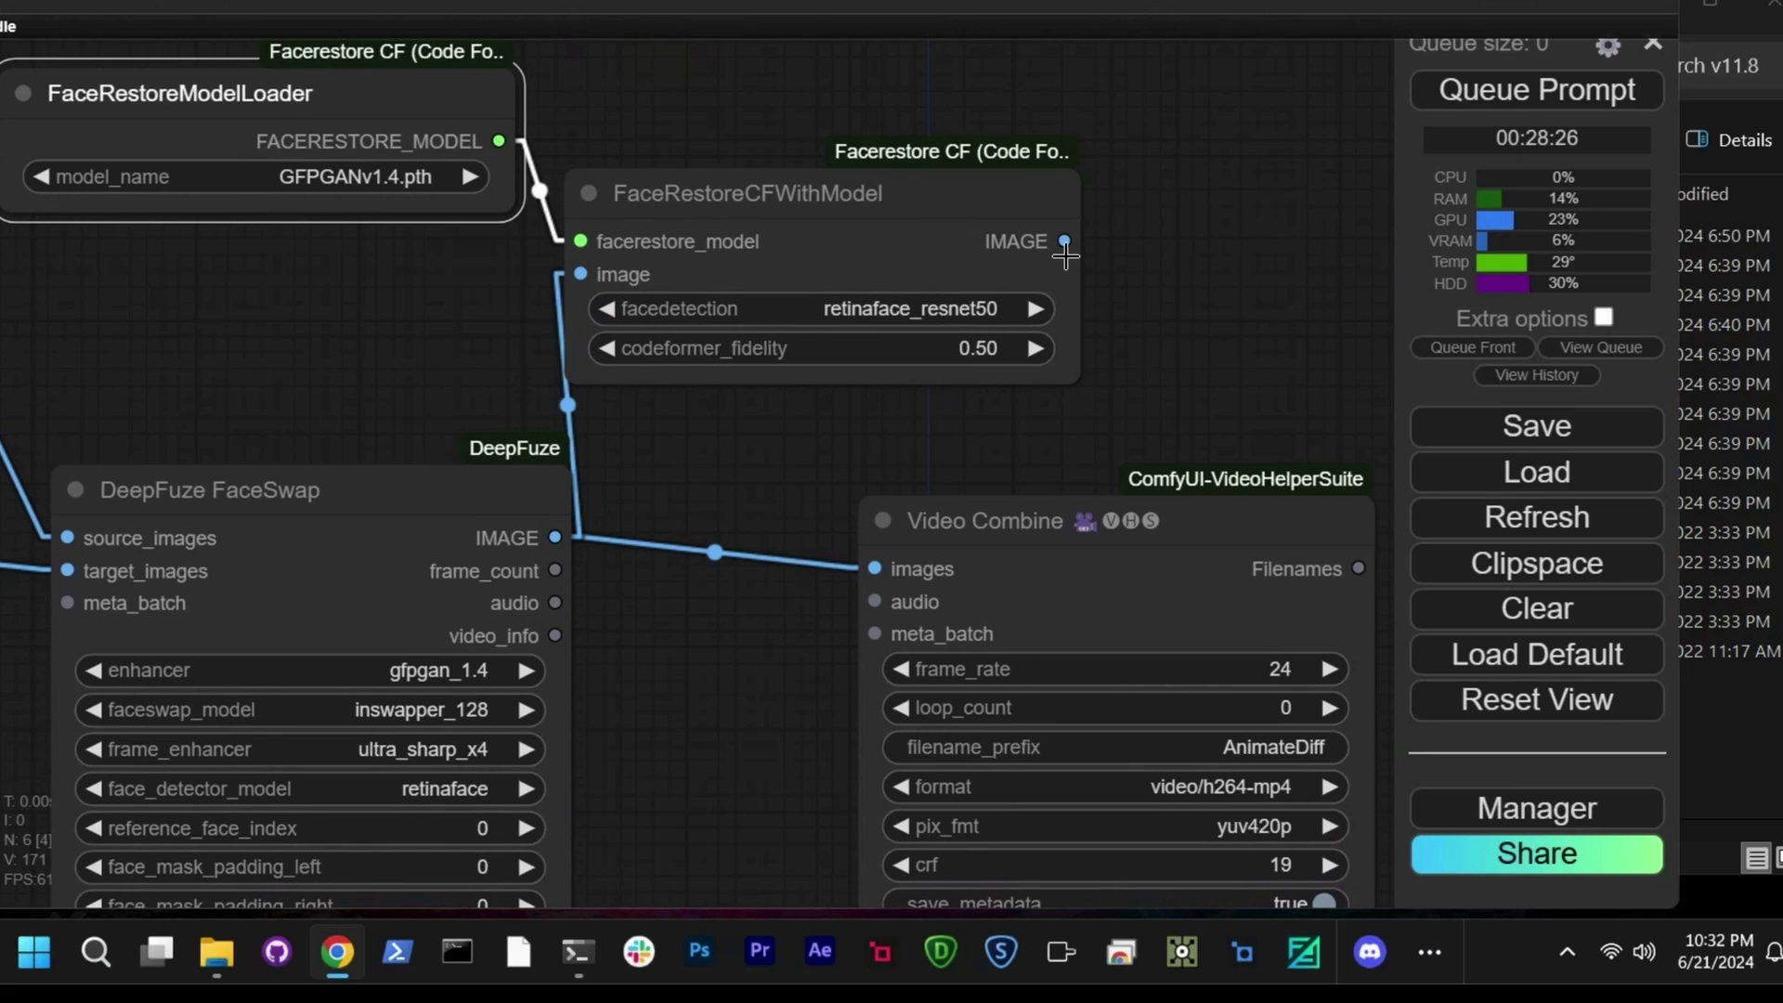
left_click_drag(1064, 243, 875, 568)
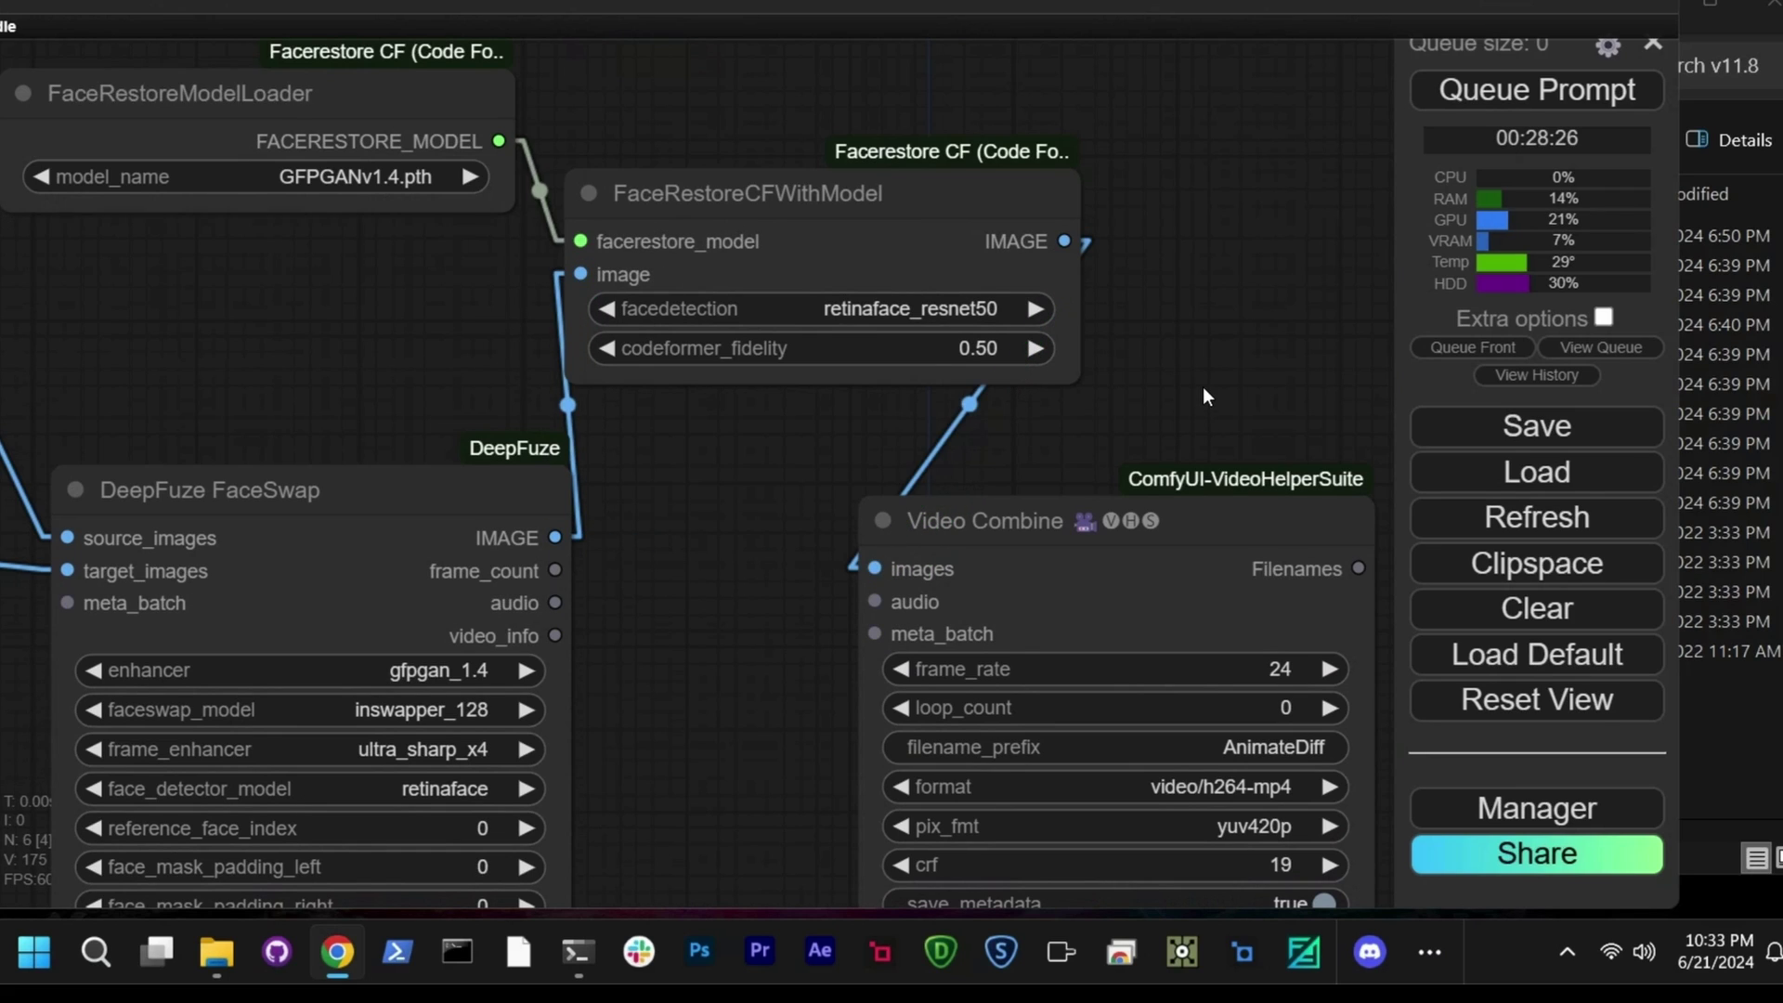
- Move the face restore node to the right and DeepFuze FaceSwap slightly left
scroll(1201, 386, "down", 9)
left_click(1049, 319)
left_click_drag(1049, 319, 1103, 316)
left_click_drag(795, 423, 751, 418)
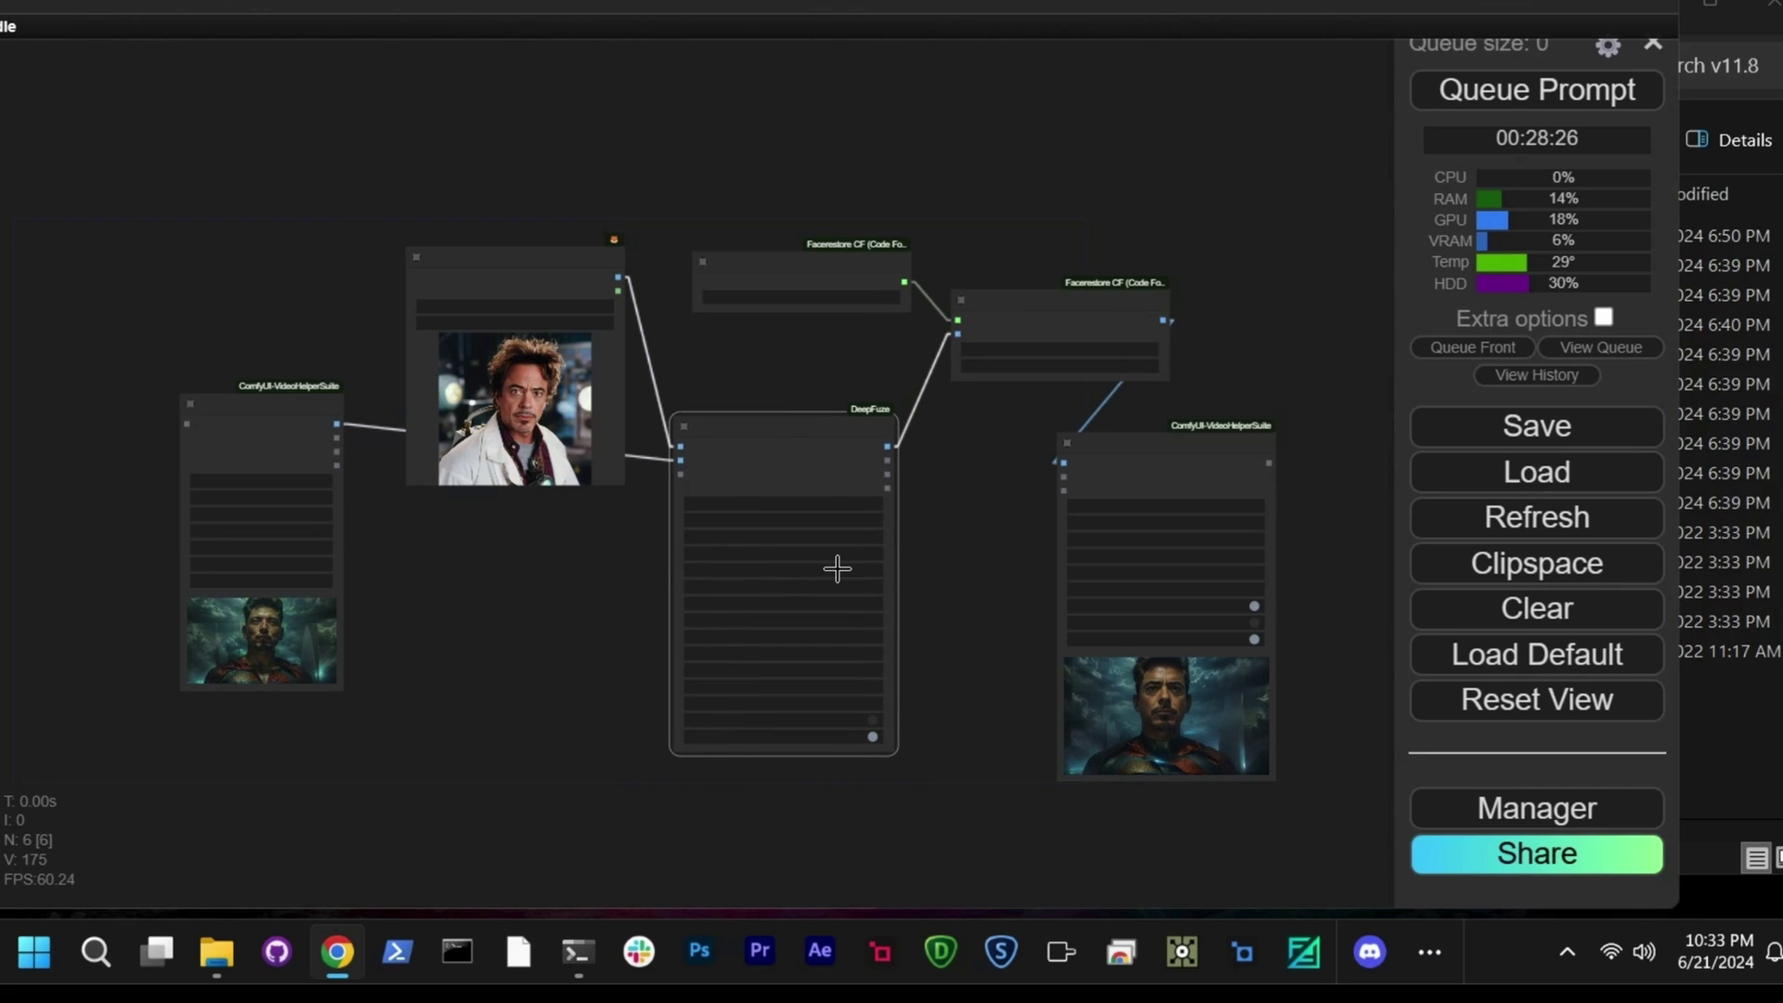
scroll(836, 568, "up", 11)
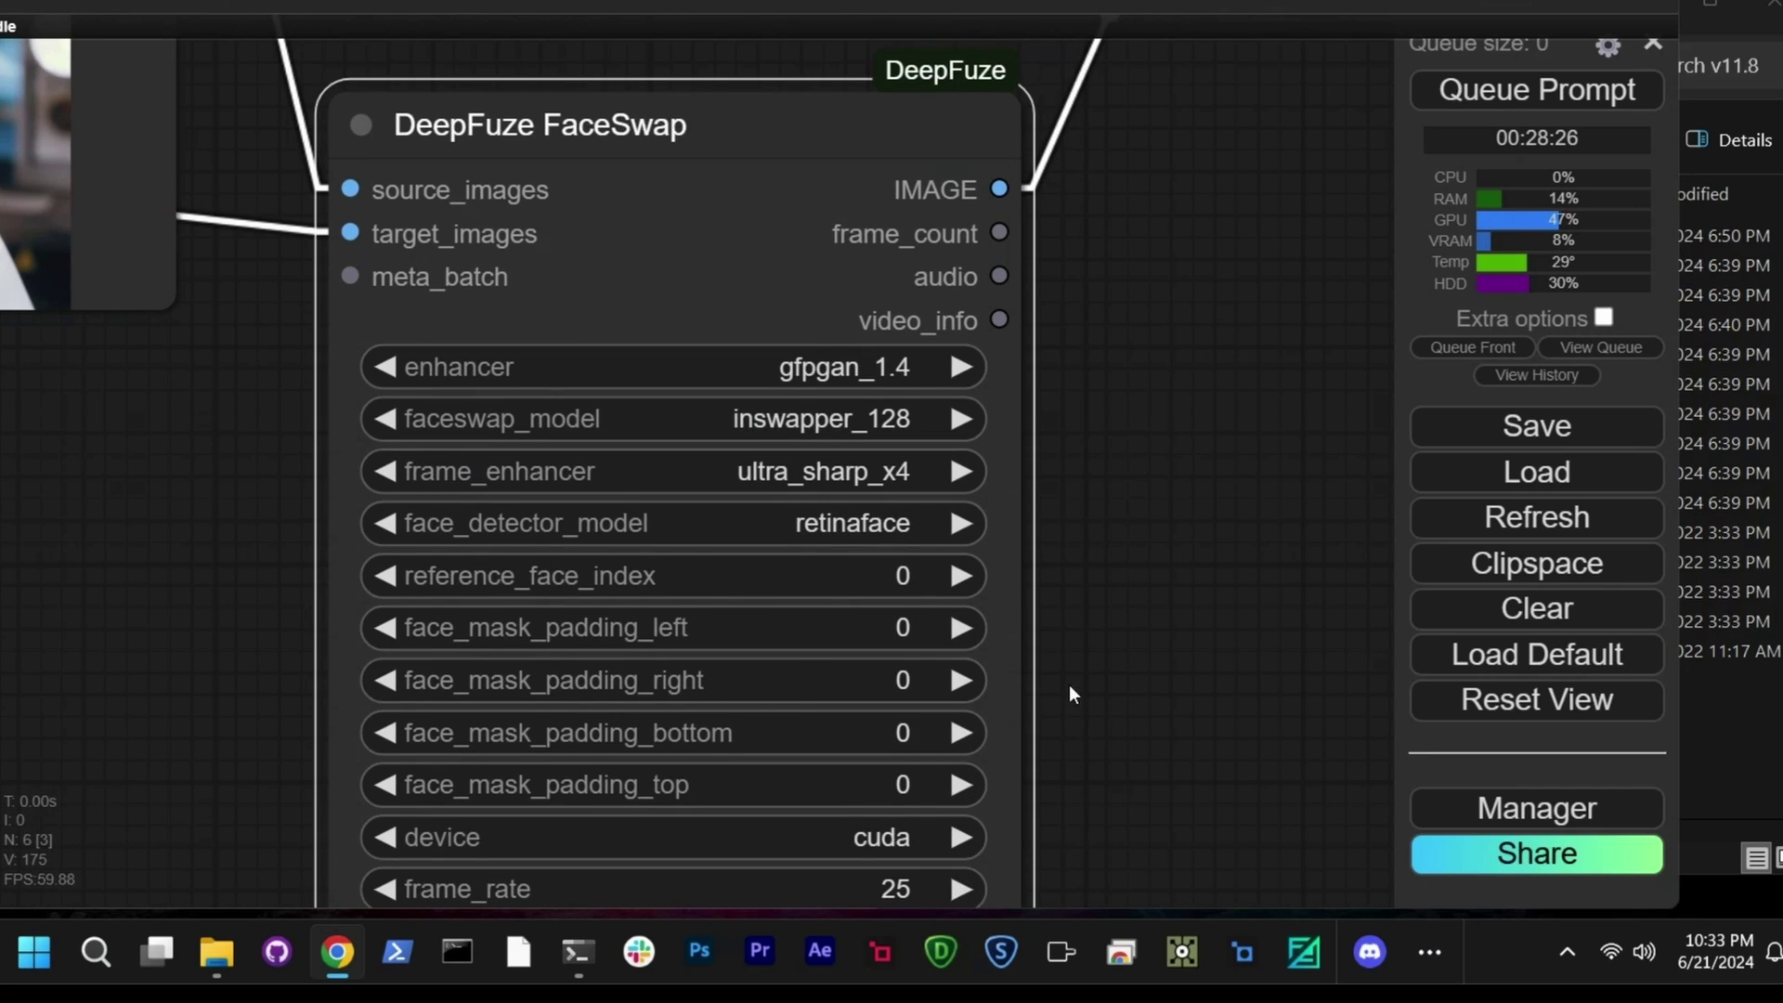
left_click_drag(1069, 583, 928, 583)
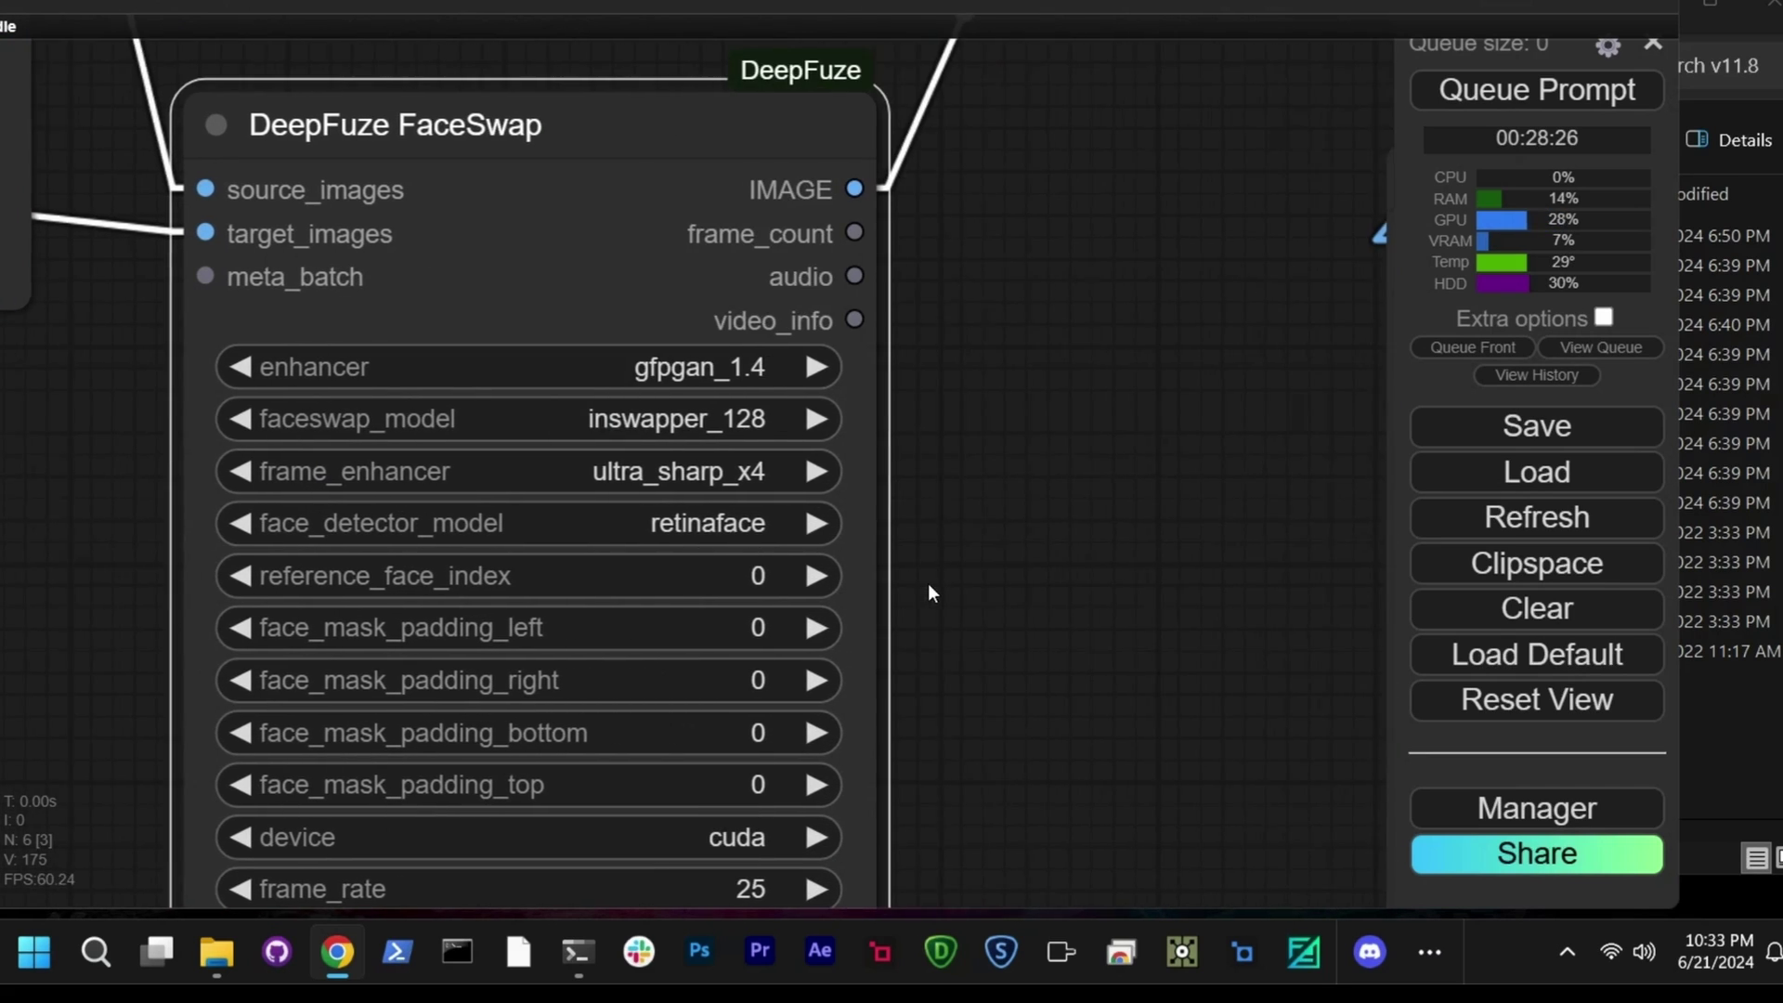
scroll(927, 583, "down", 10)
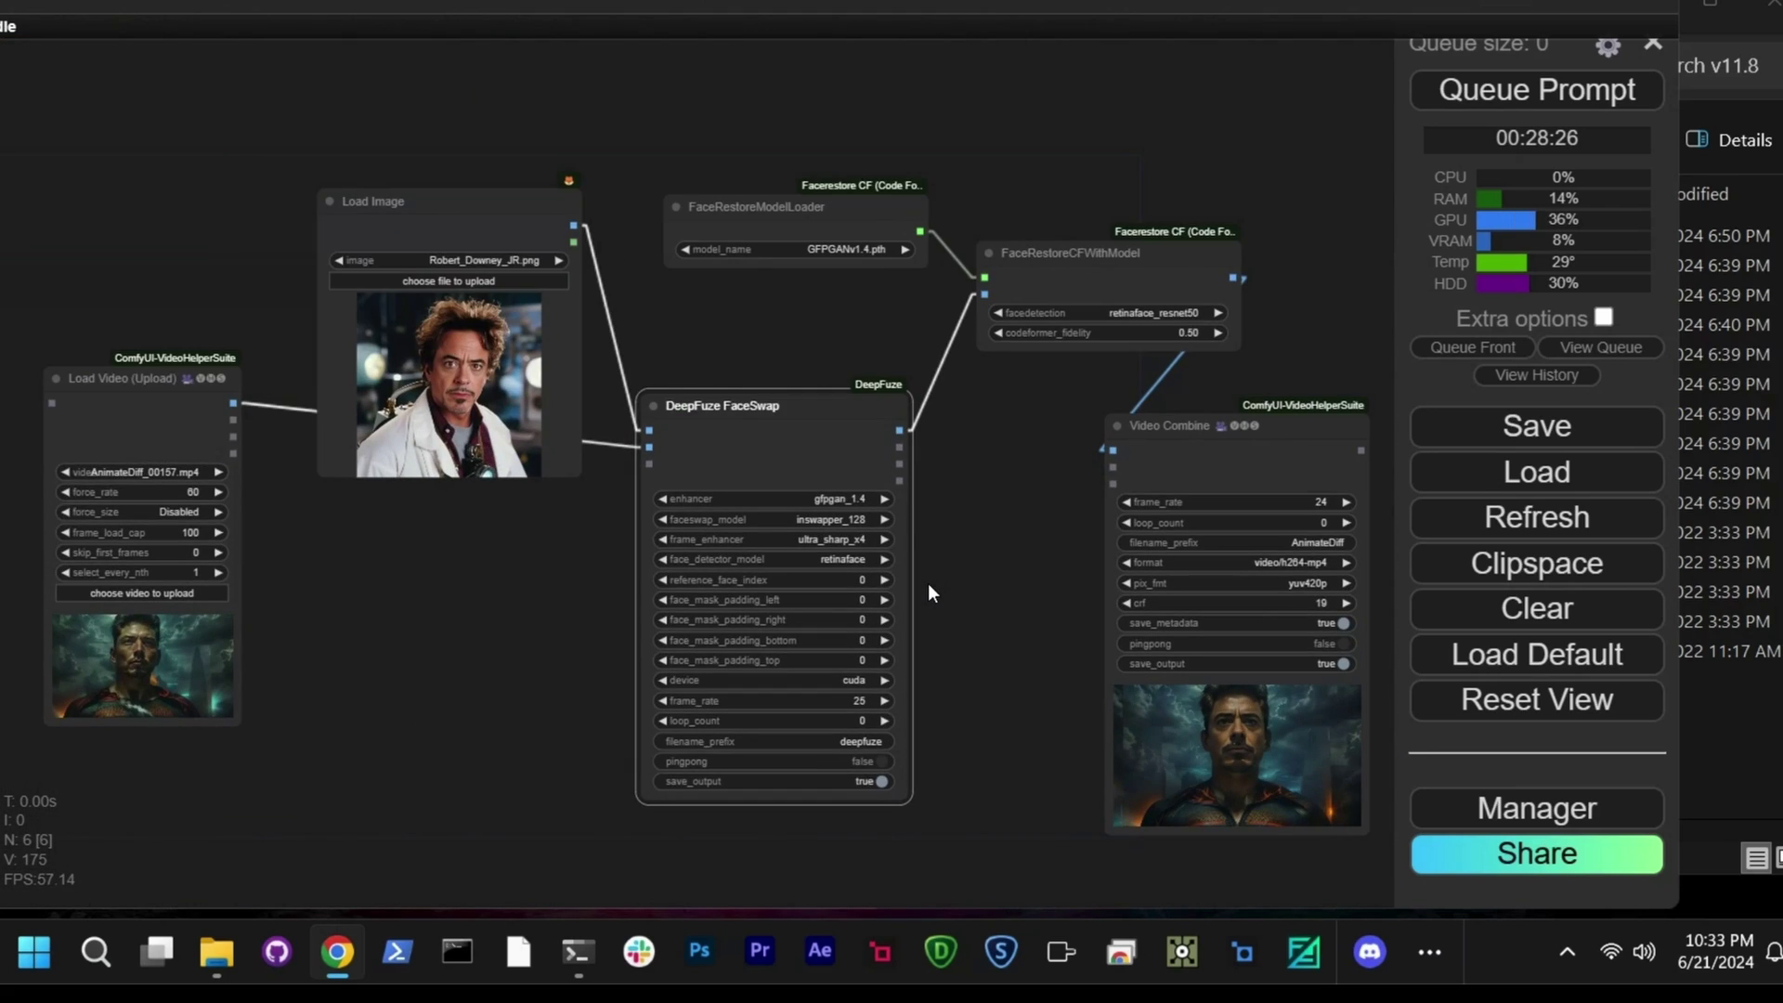
- Add a DeepFuze Padding Preview node fed by FaceSwap's image output
double_click(1010, 193)
type("deep")
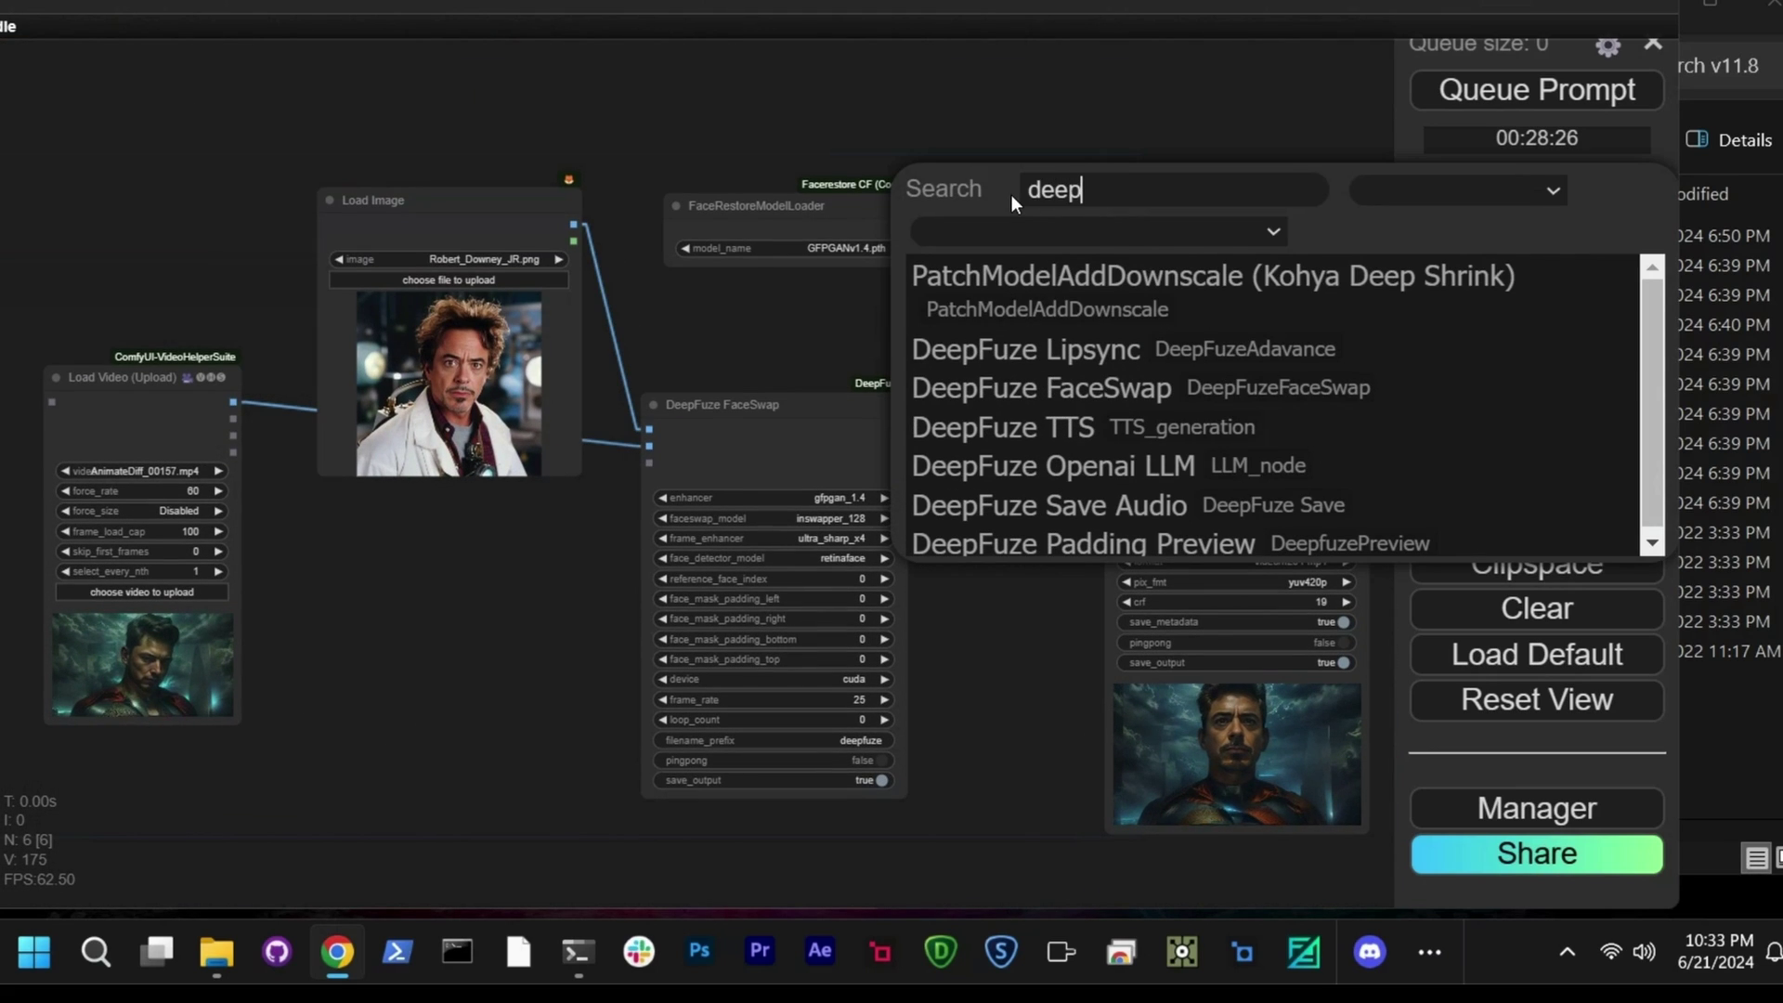
left_click(1198, 543)
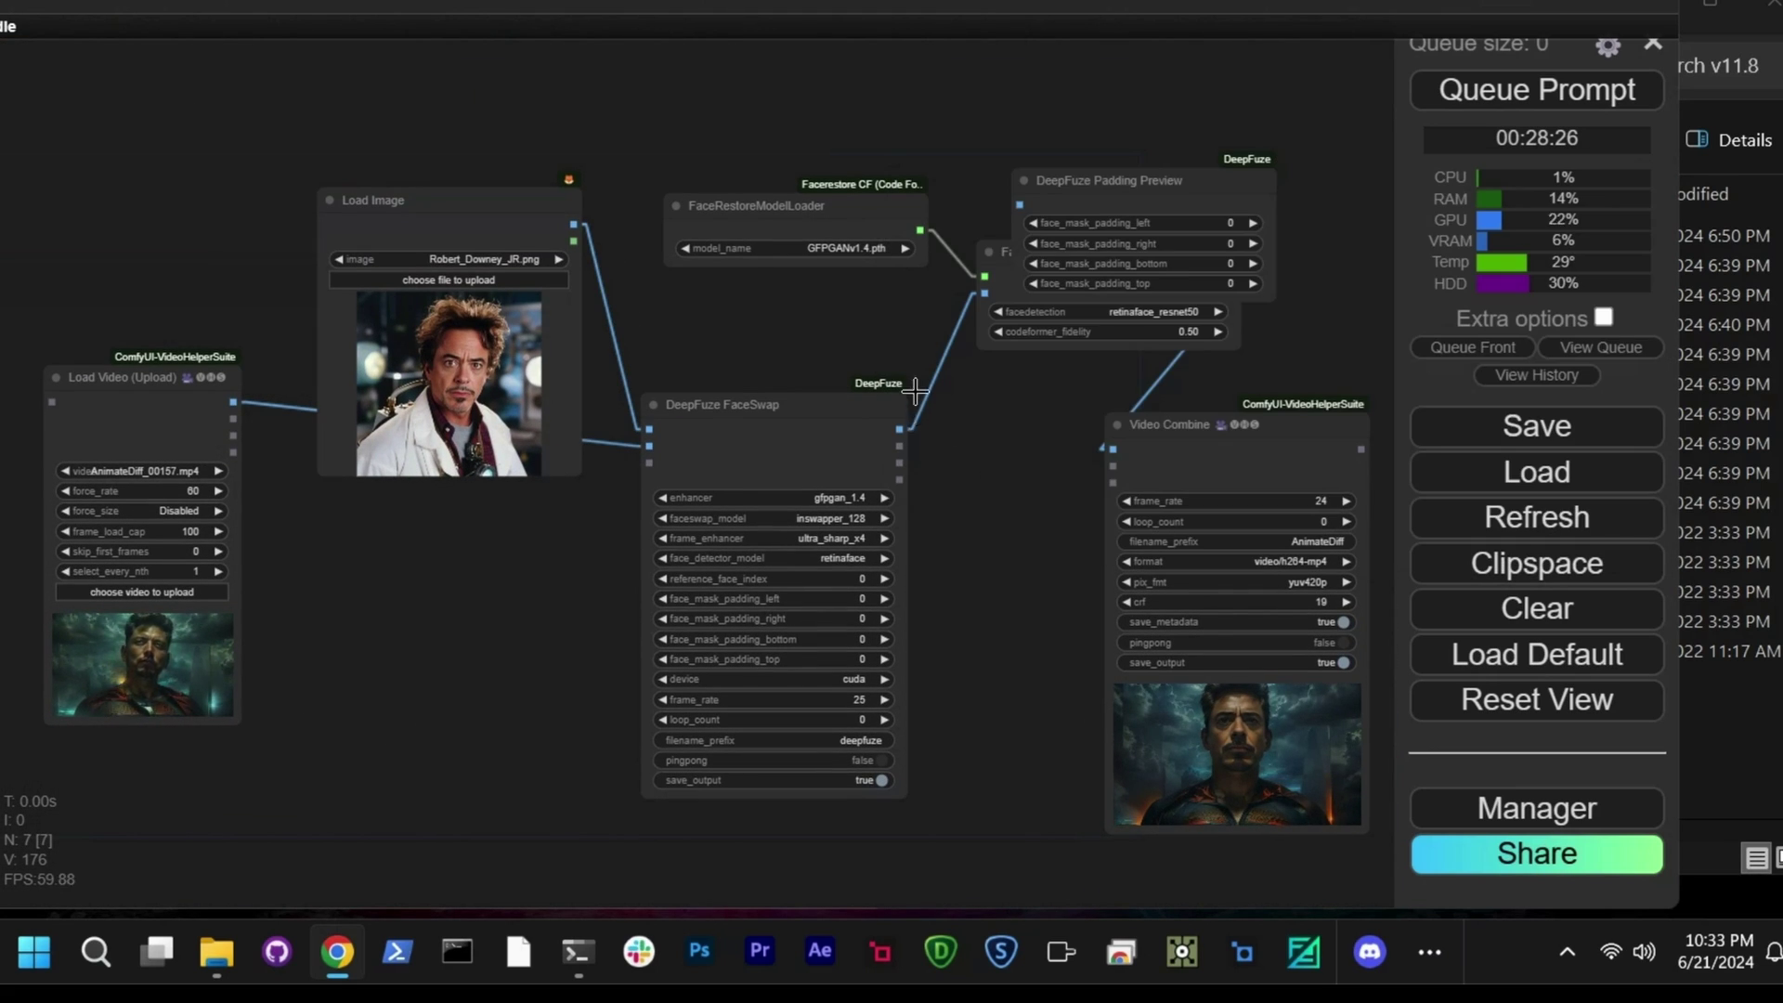
left_click(1063, 179)
left_click_drag(1063, 179, 1047, 78)
left_click_drag(900, 429, 1004, 103)
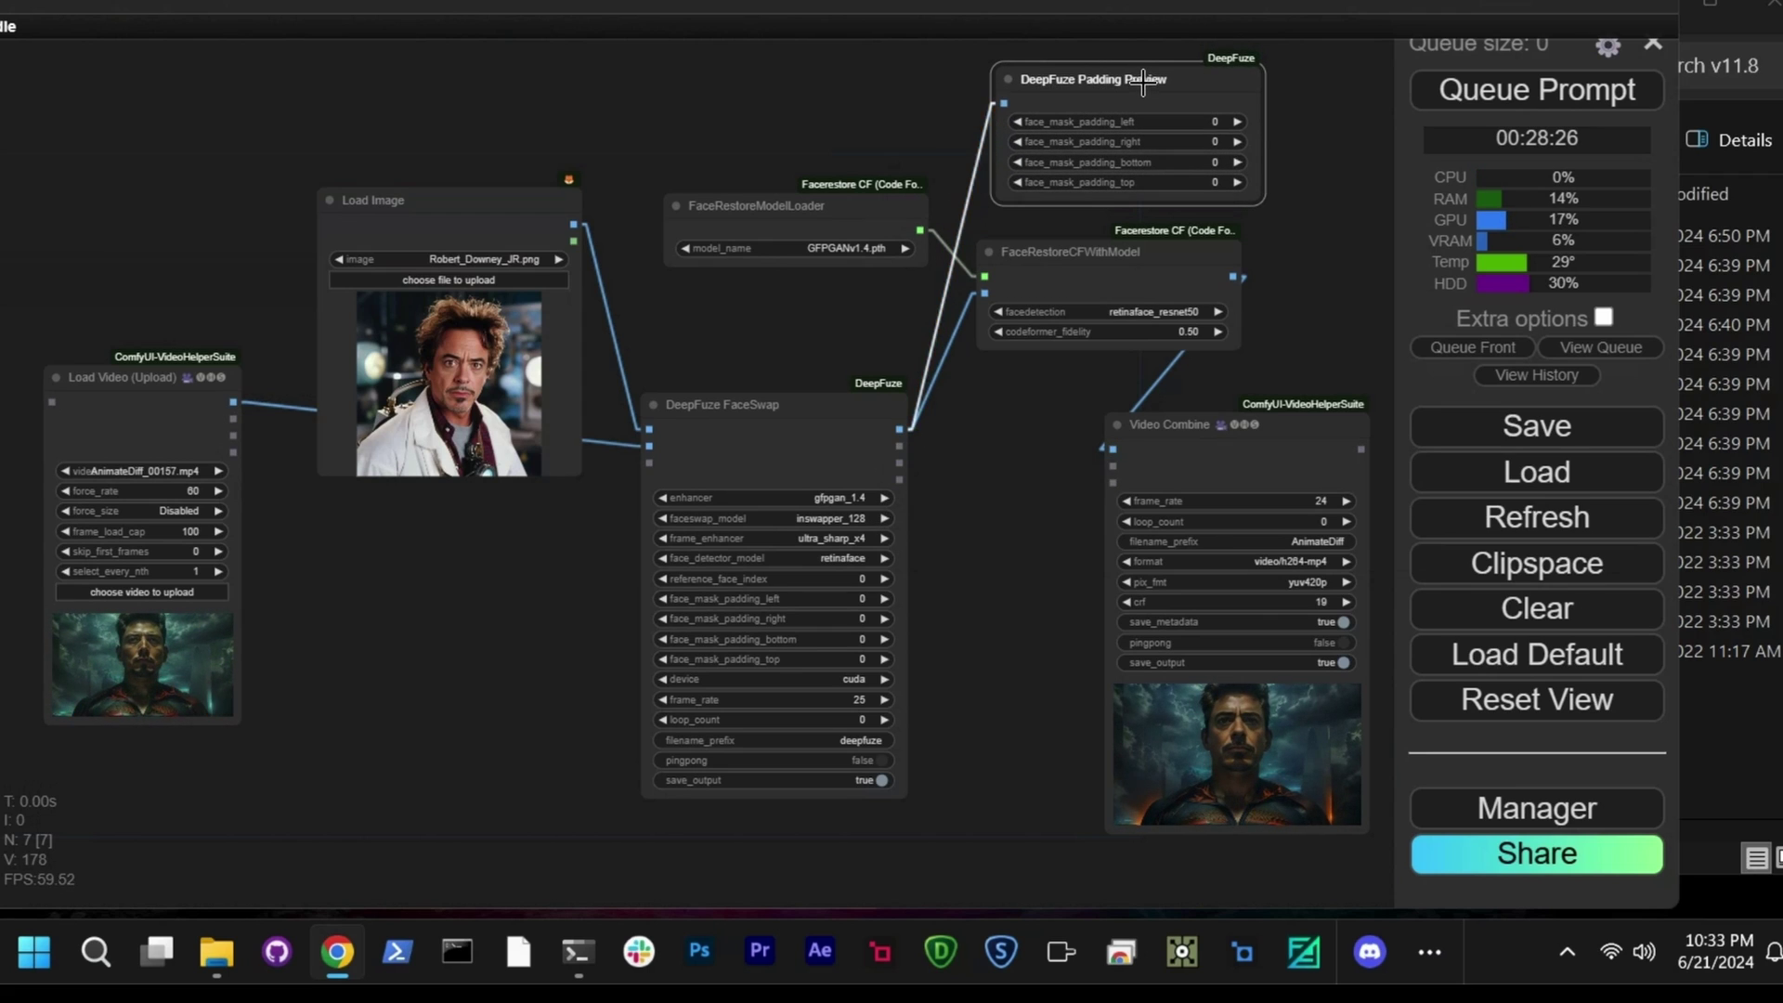
left_click_drag(1142, 83, 462, 624)
- Add two Preview Image nodes, one for the restored frames and one for FaceSwap's output
left_click_drag(1011, 546, 923, 315)
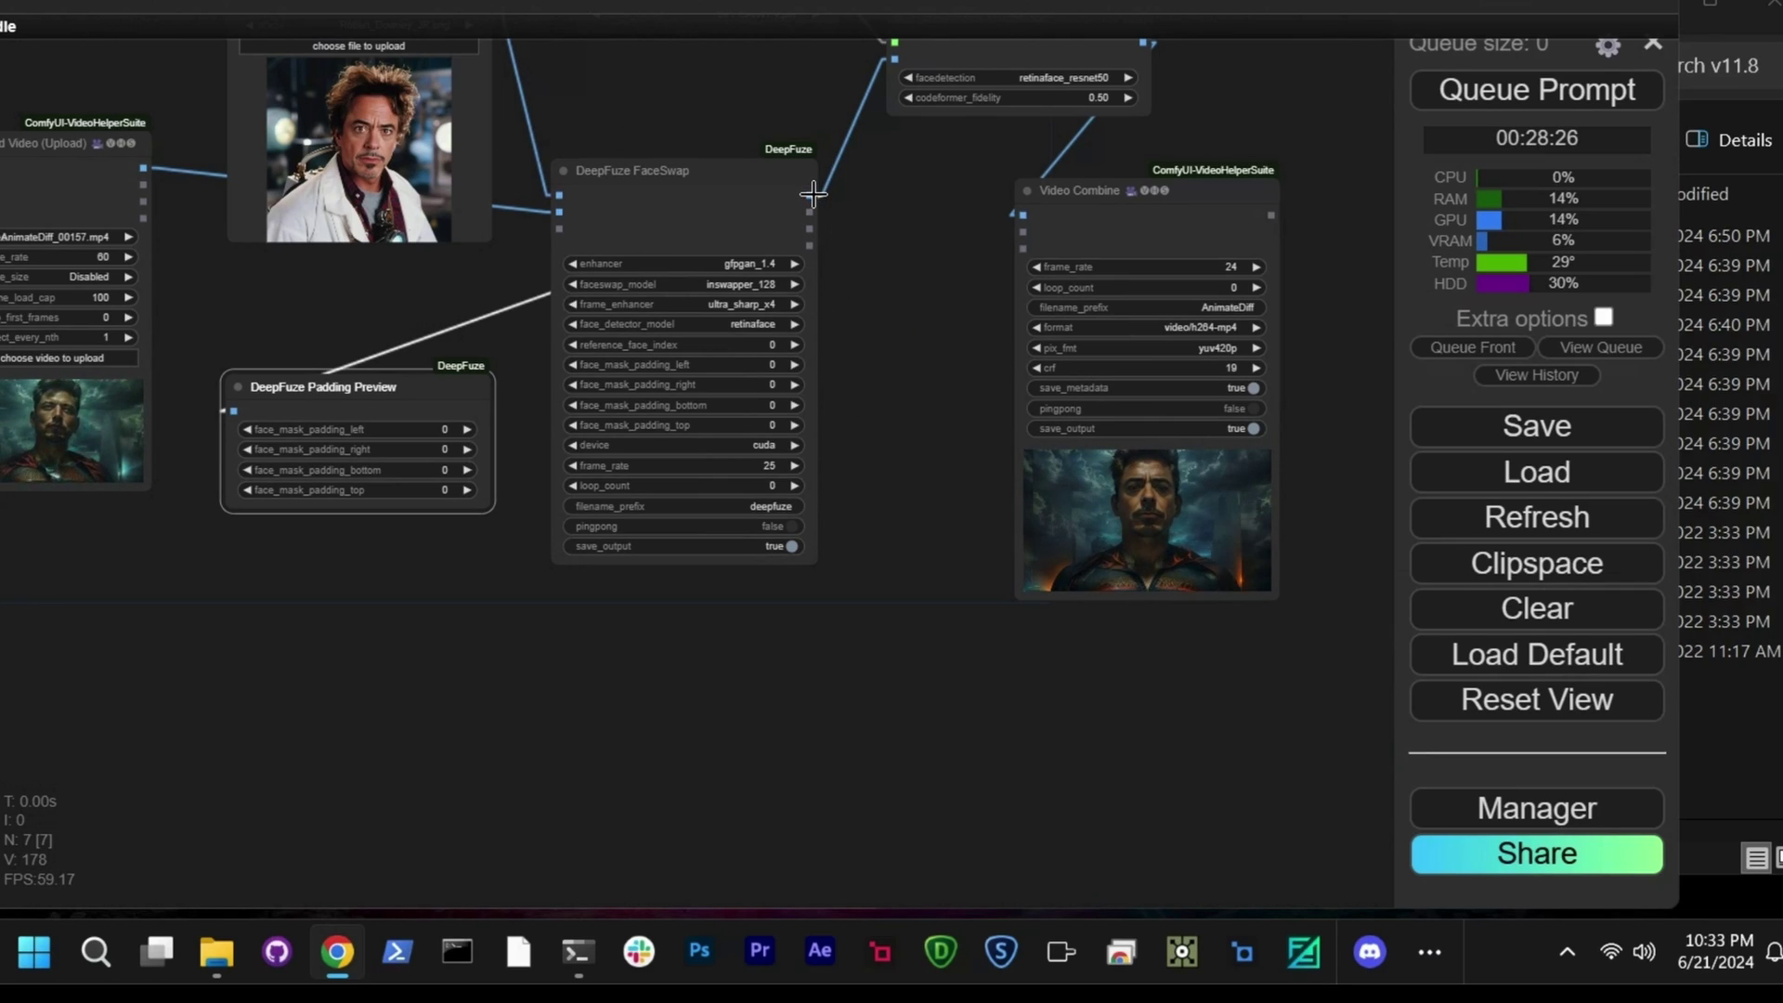
left_click_drag(1148, 46, 1200, 735)
left_click(1246, 877)
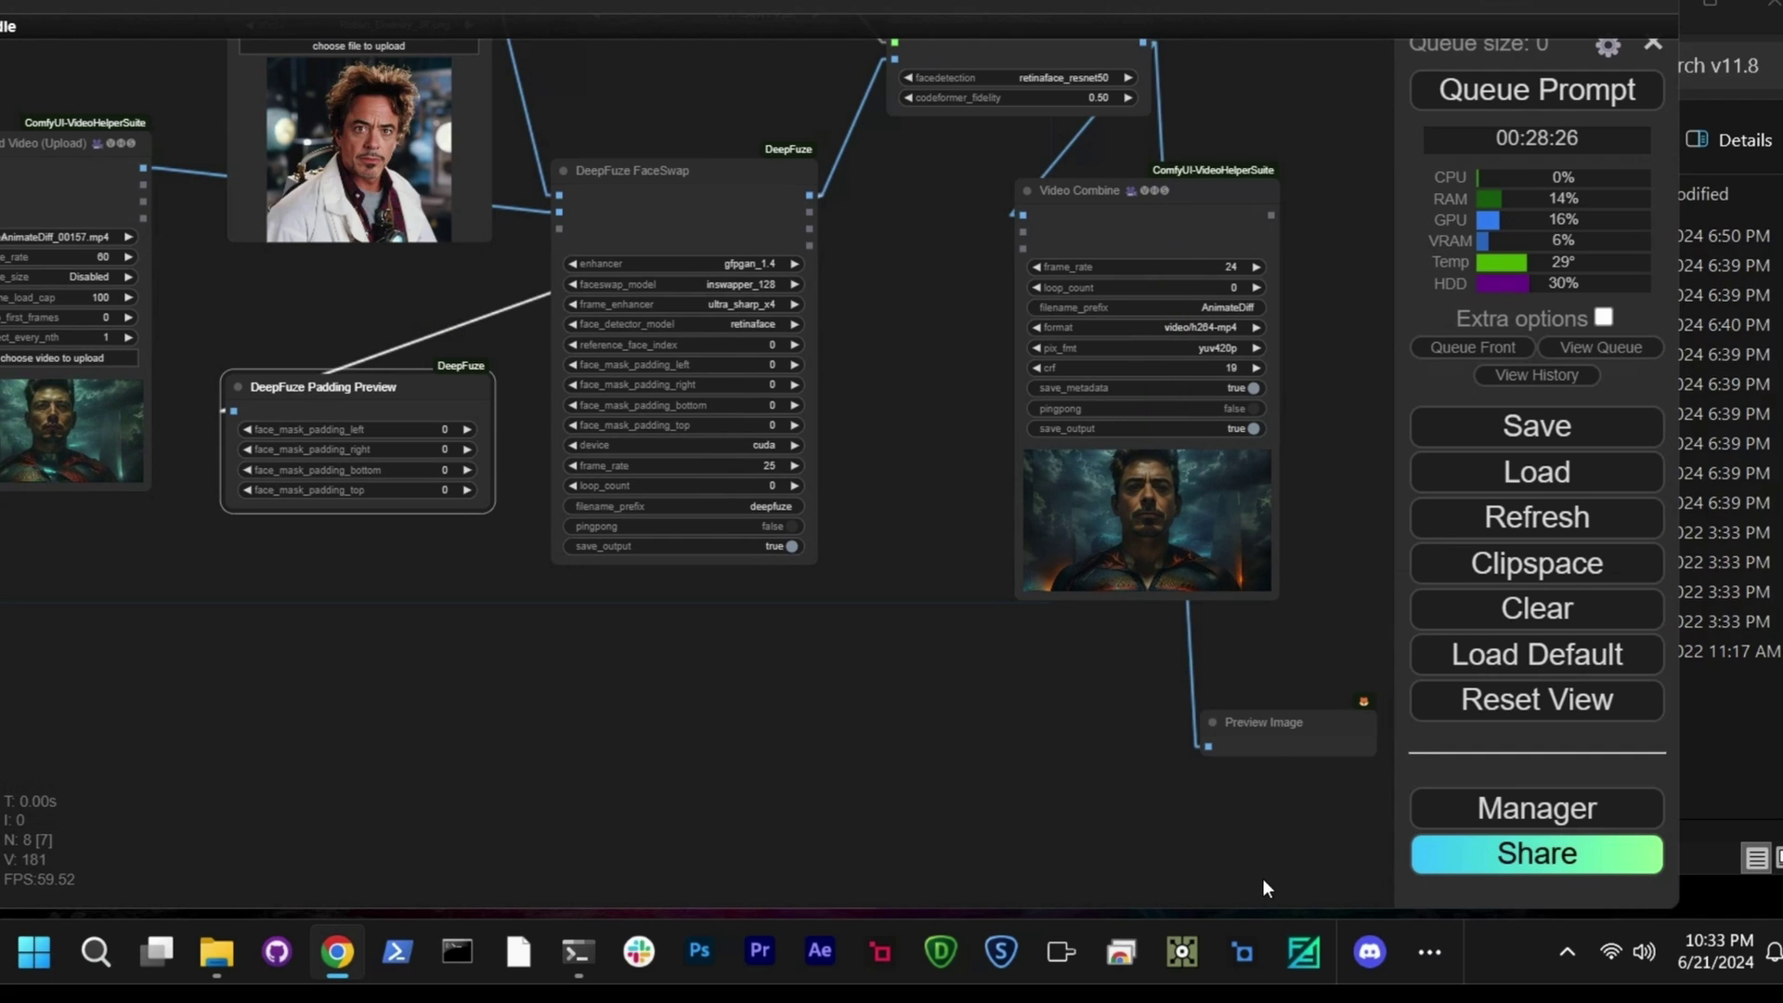
left_click_drag(810, 196, 873, 654)
left_click(965, 856)
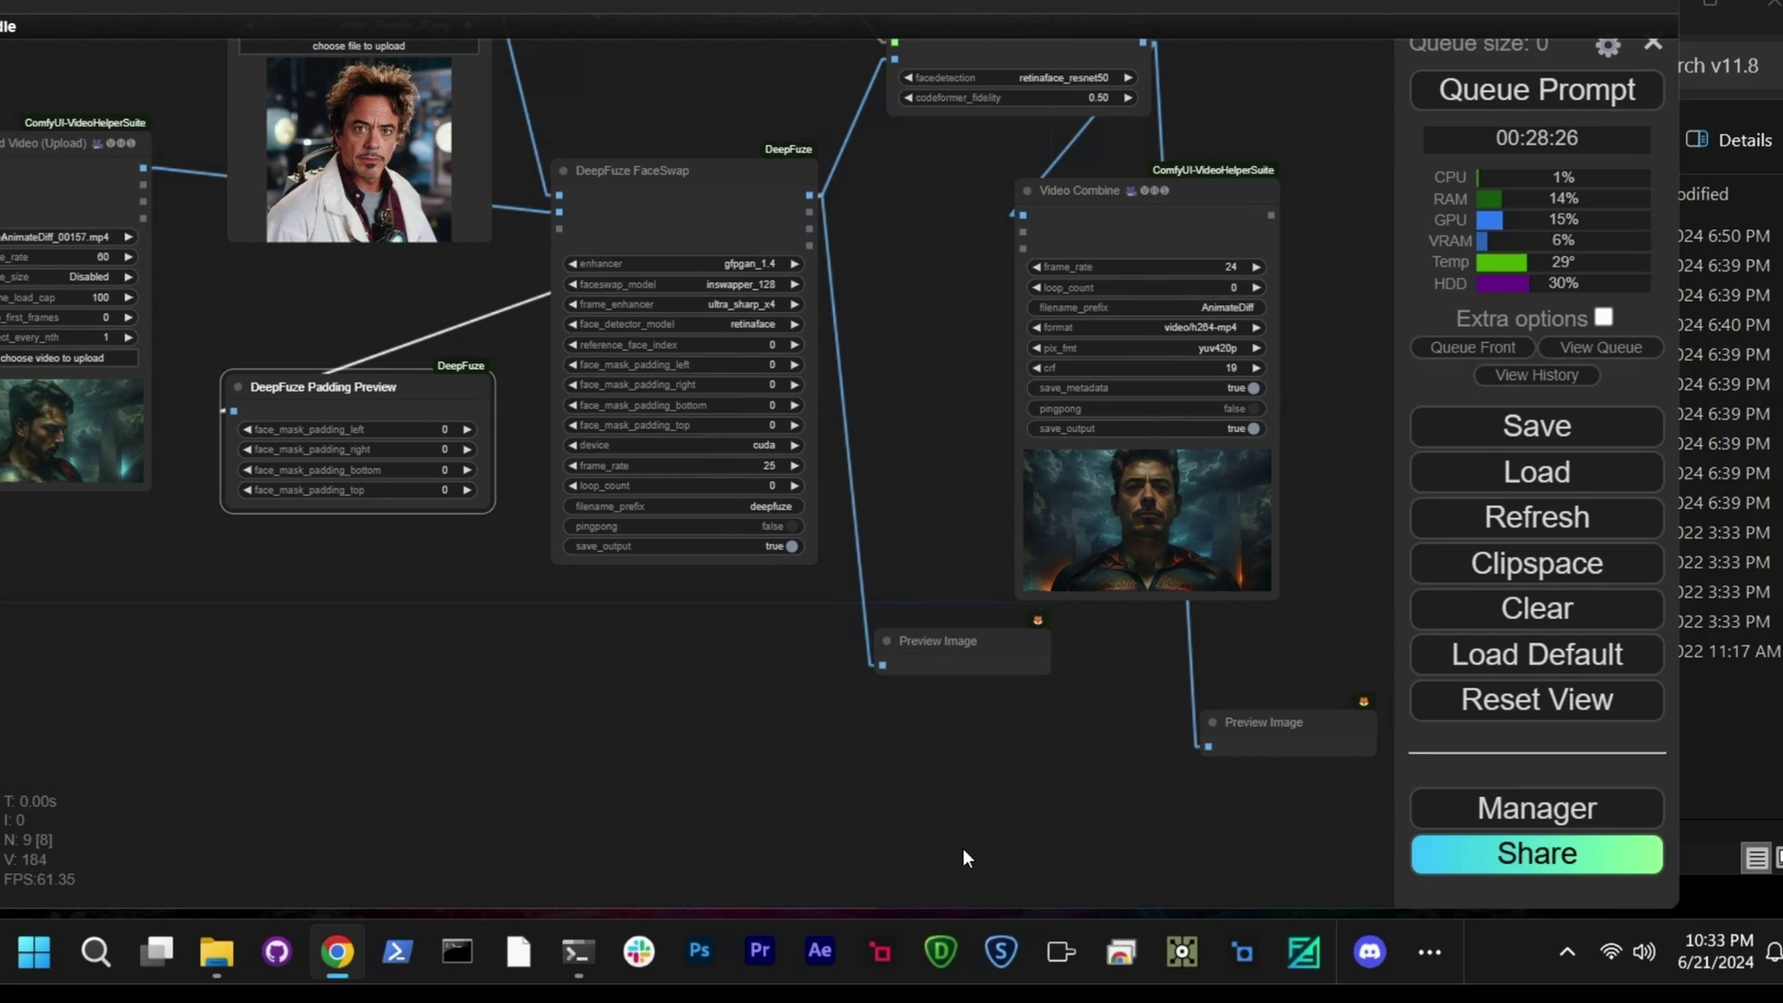
left_click_drag(1009, 631, 972, 660)
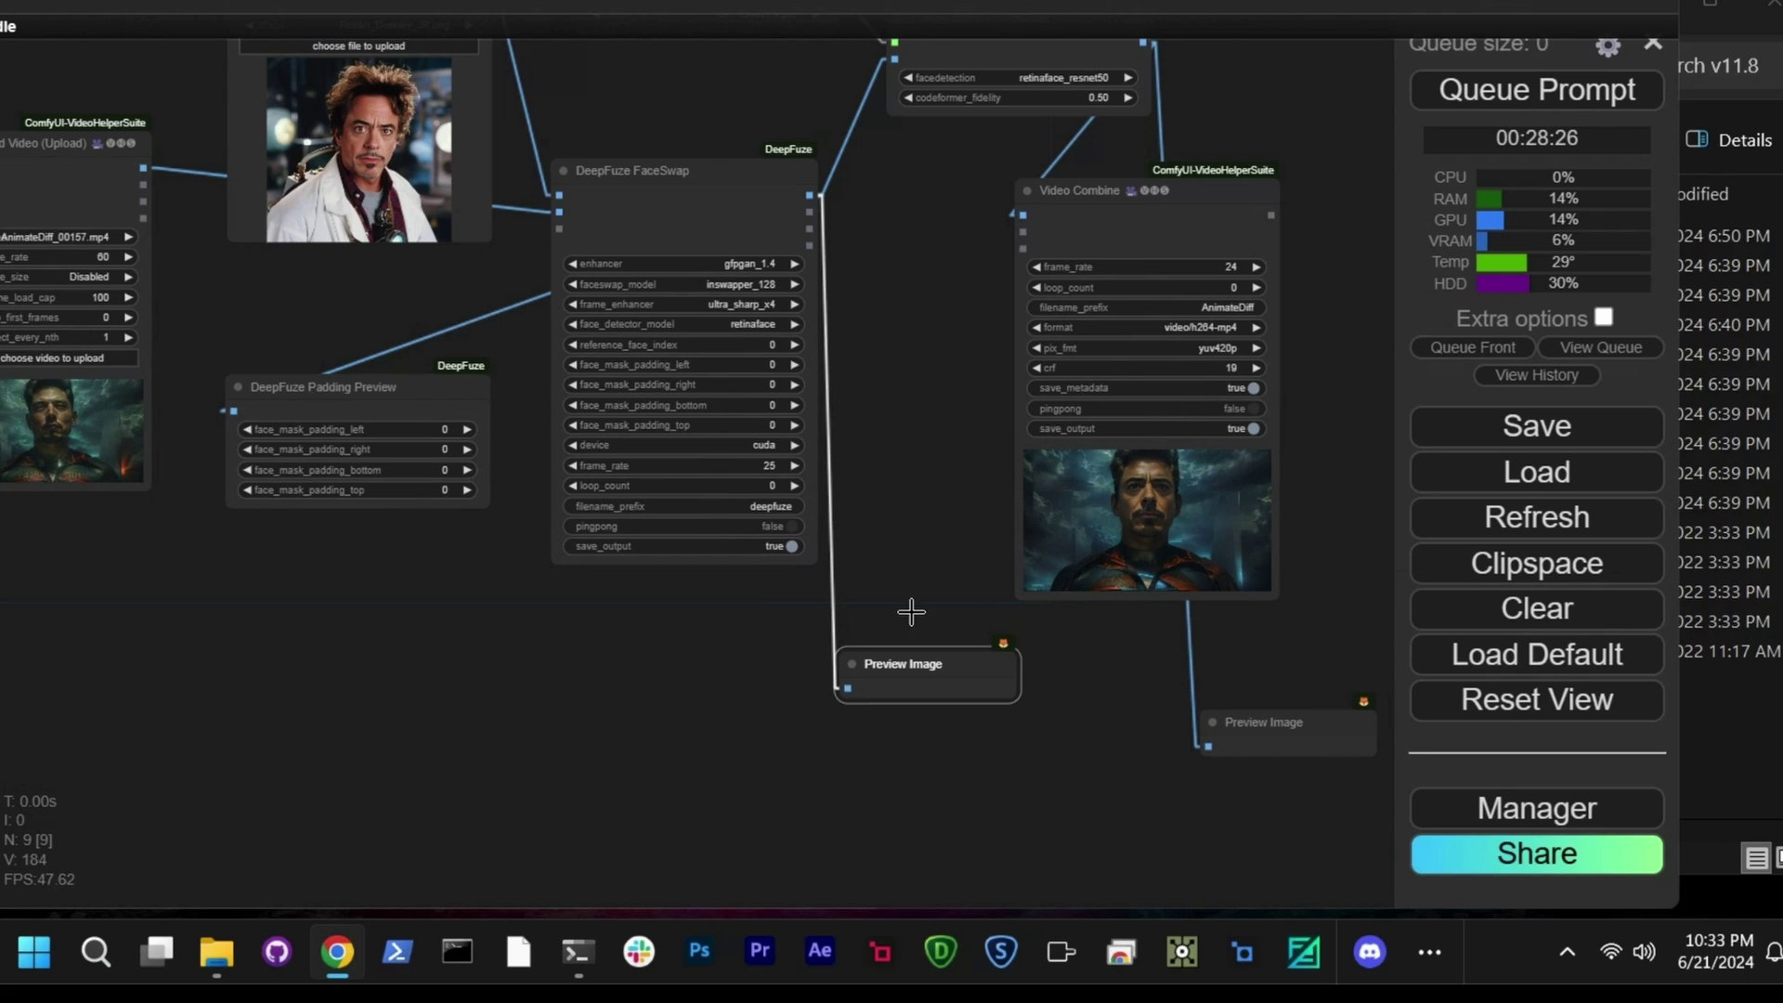
- Set Load Video's frame_load_cap to 25 and queue the face-swap workflow
left_click_drag(930, 316, 1027, 517)
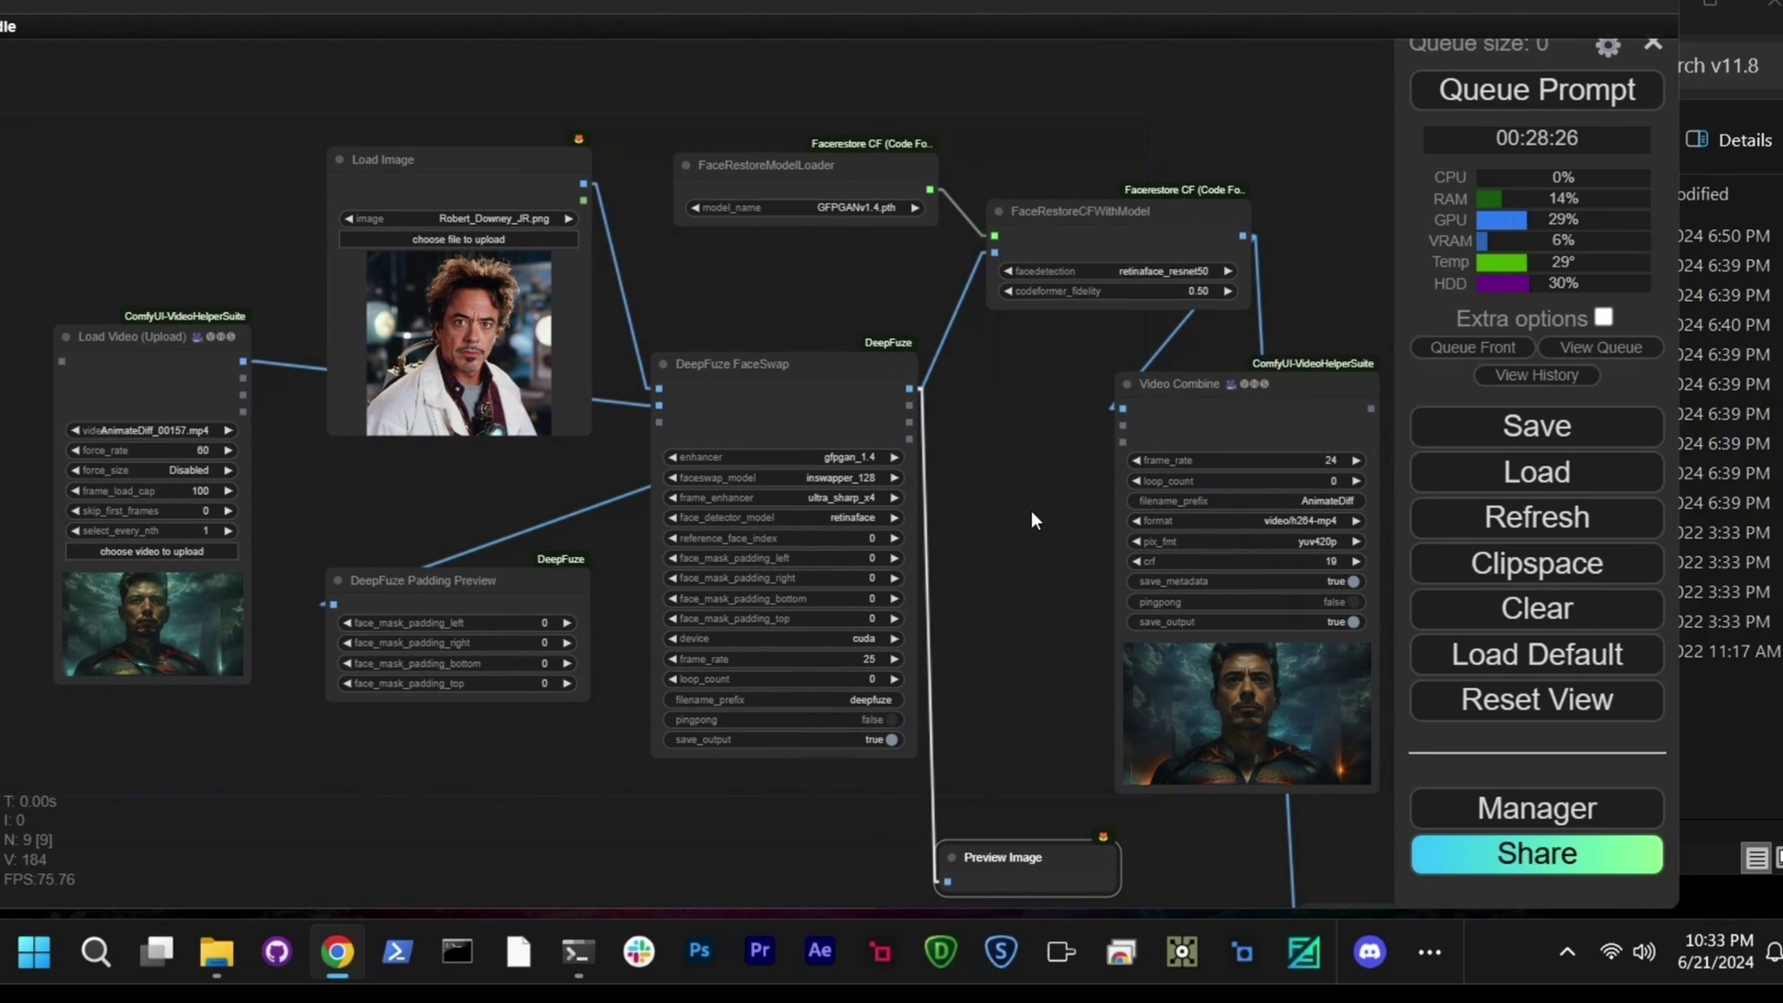
scroll(264, 498, "up", 6)
left_click_drag(454, 501, 794, 510)
left_click(515, 492)
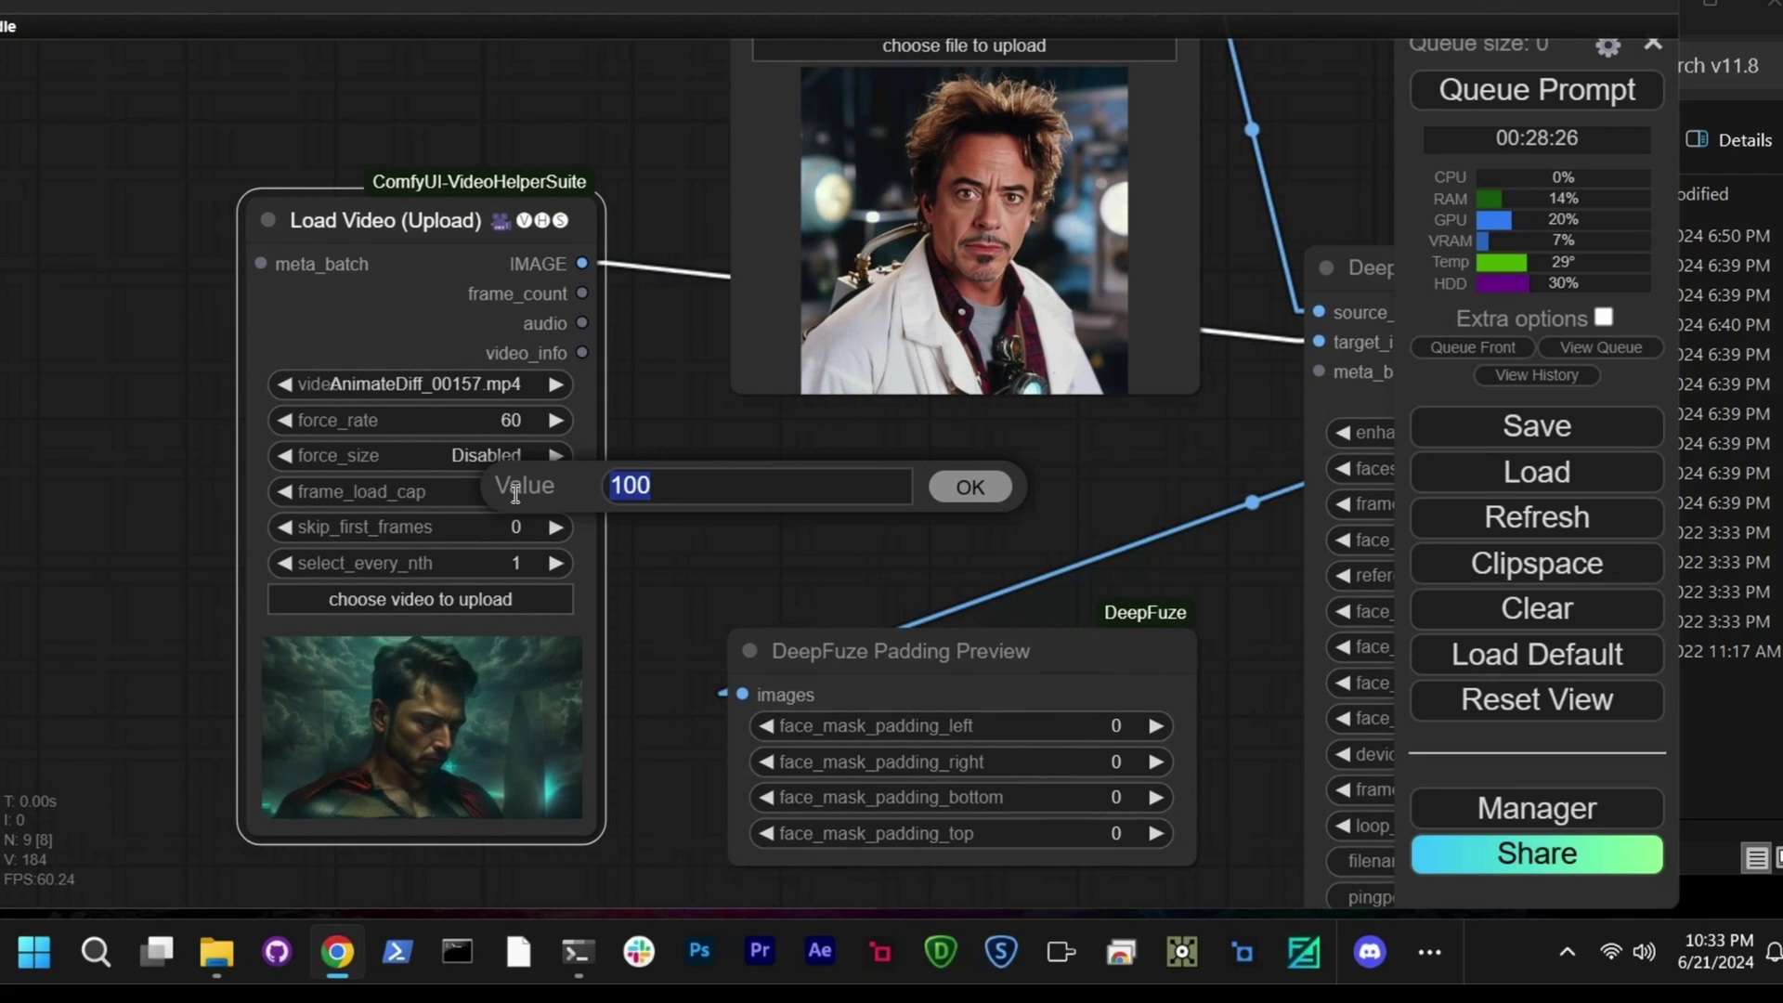
type("25")
key("Return")
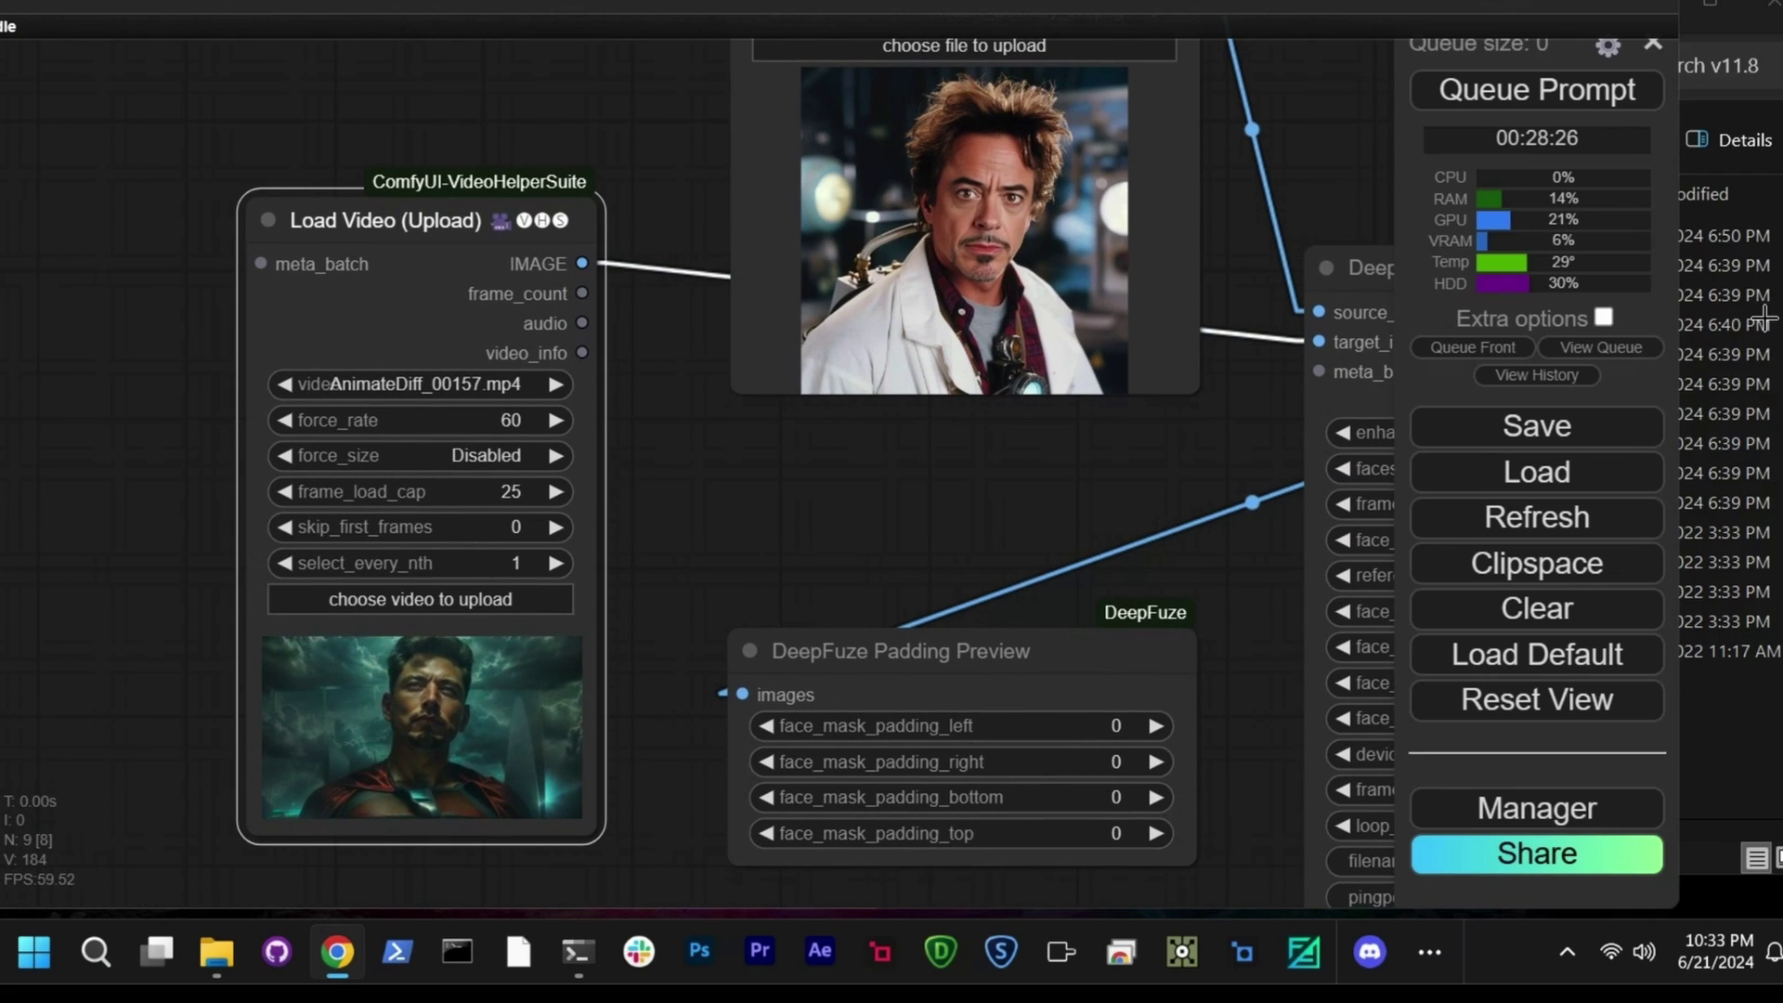
left_click(1530, 87)
scroll(1216, 203, "down", 8)
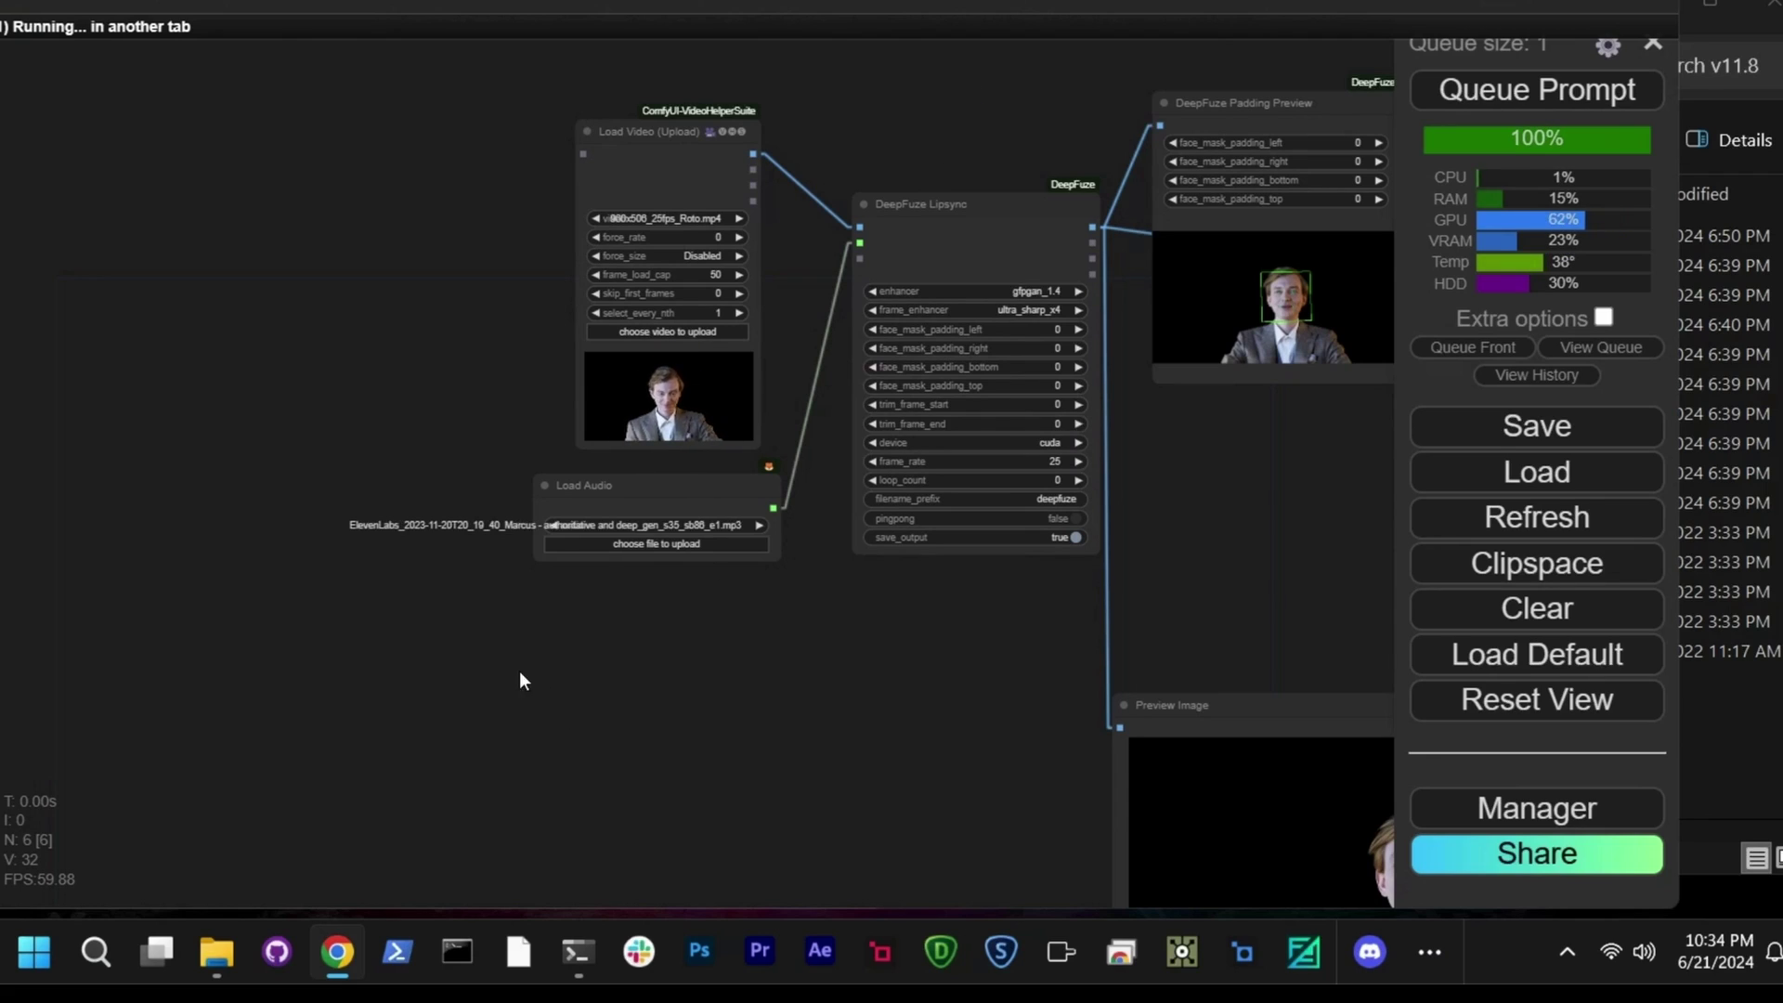
- Add a DeepFuze TTS node from the 'deep' node search
double_click(574, 662)
type("deep")
scroll(743, 865, "down", 1)
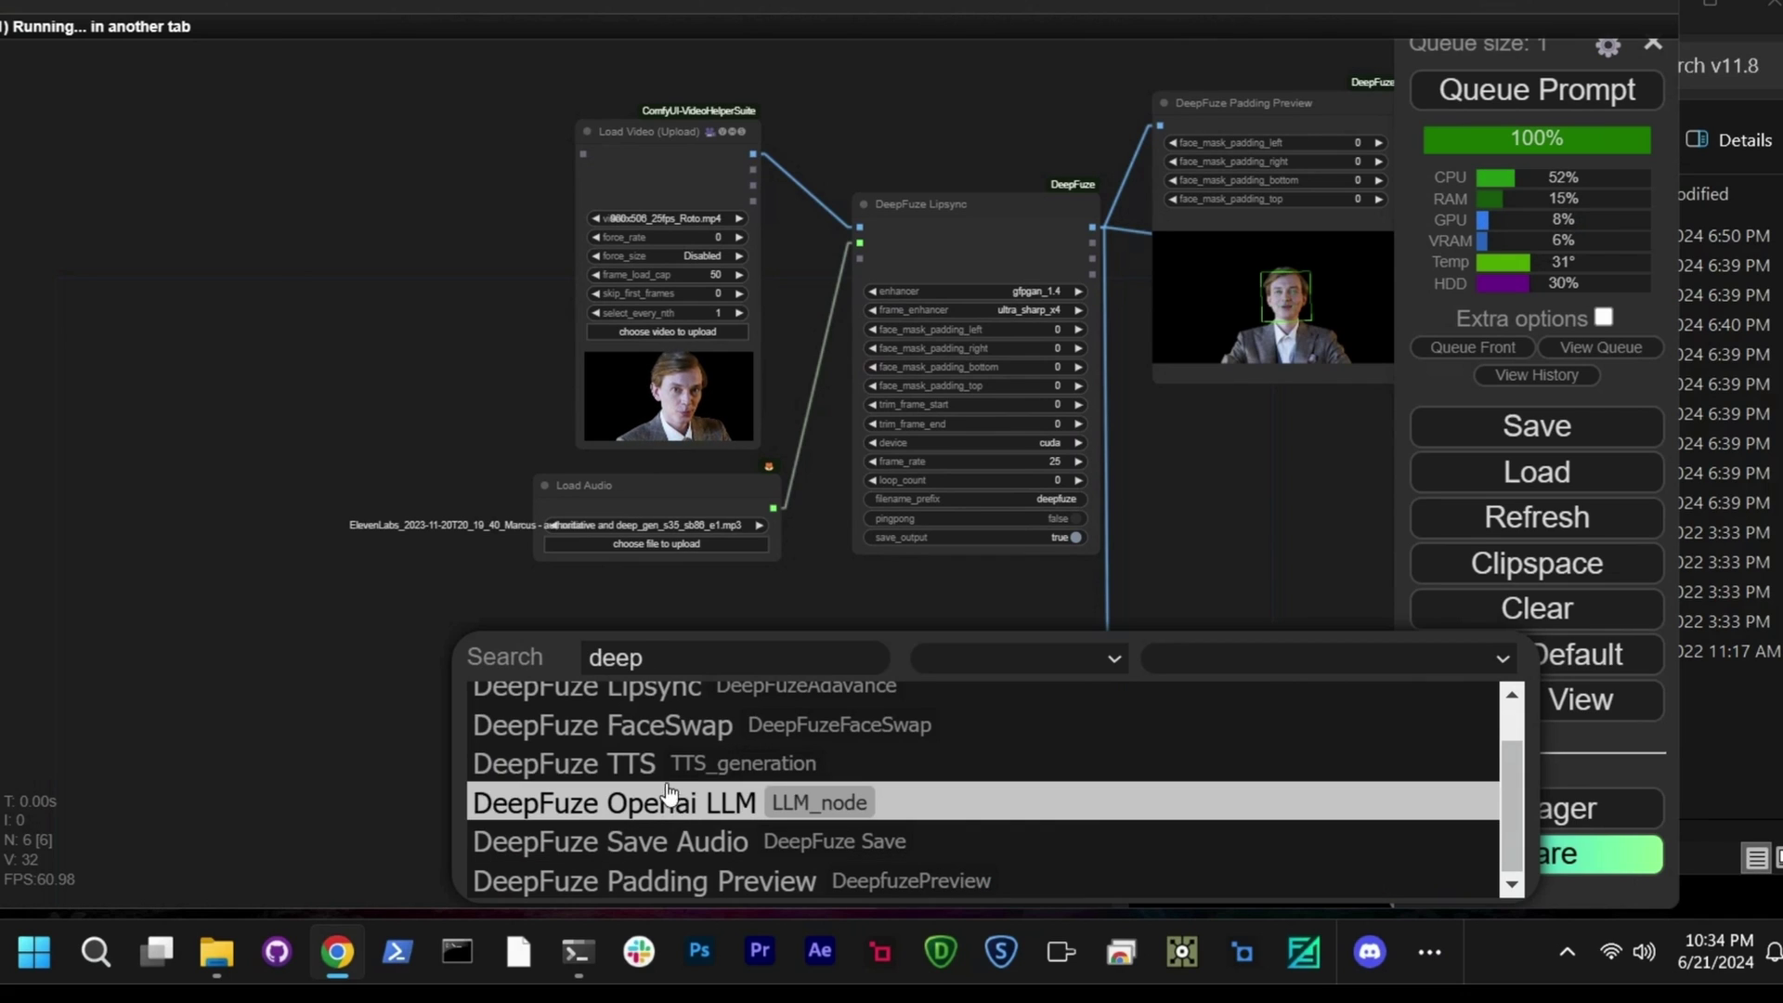
left_click(644, 763)
left_click_drag(763, 668, 910, 669)
- Wire Load Audio into the TTS node and the TTS audio into Lipsync's audio input
left_click_drag(741, 497, 580, 497)
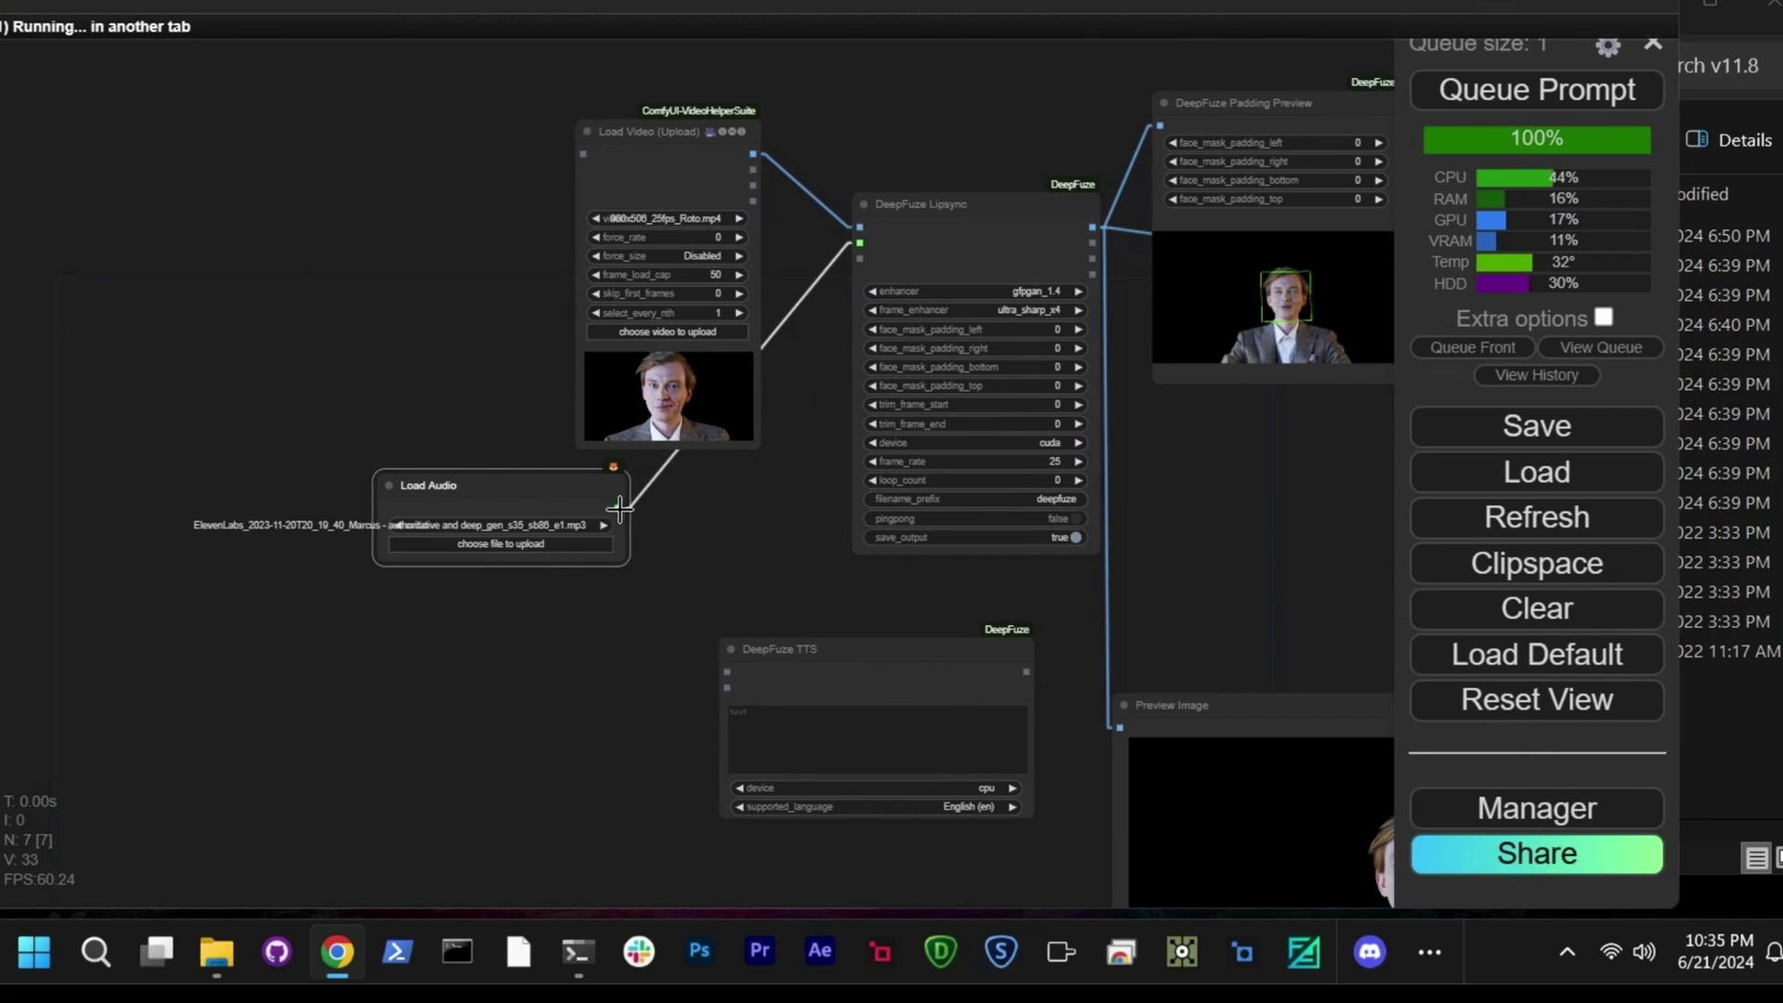
left_click_drag(722, 661, 727, 670)
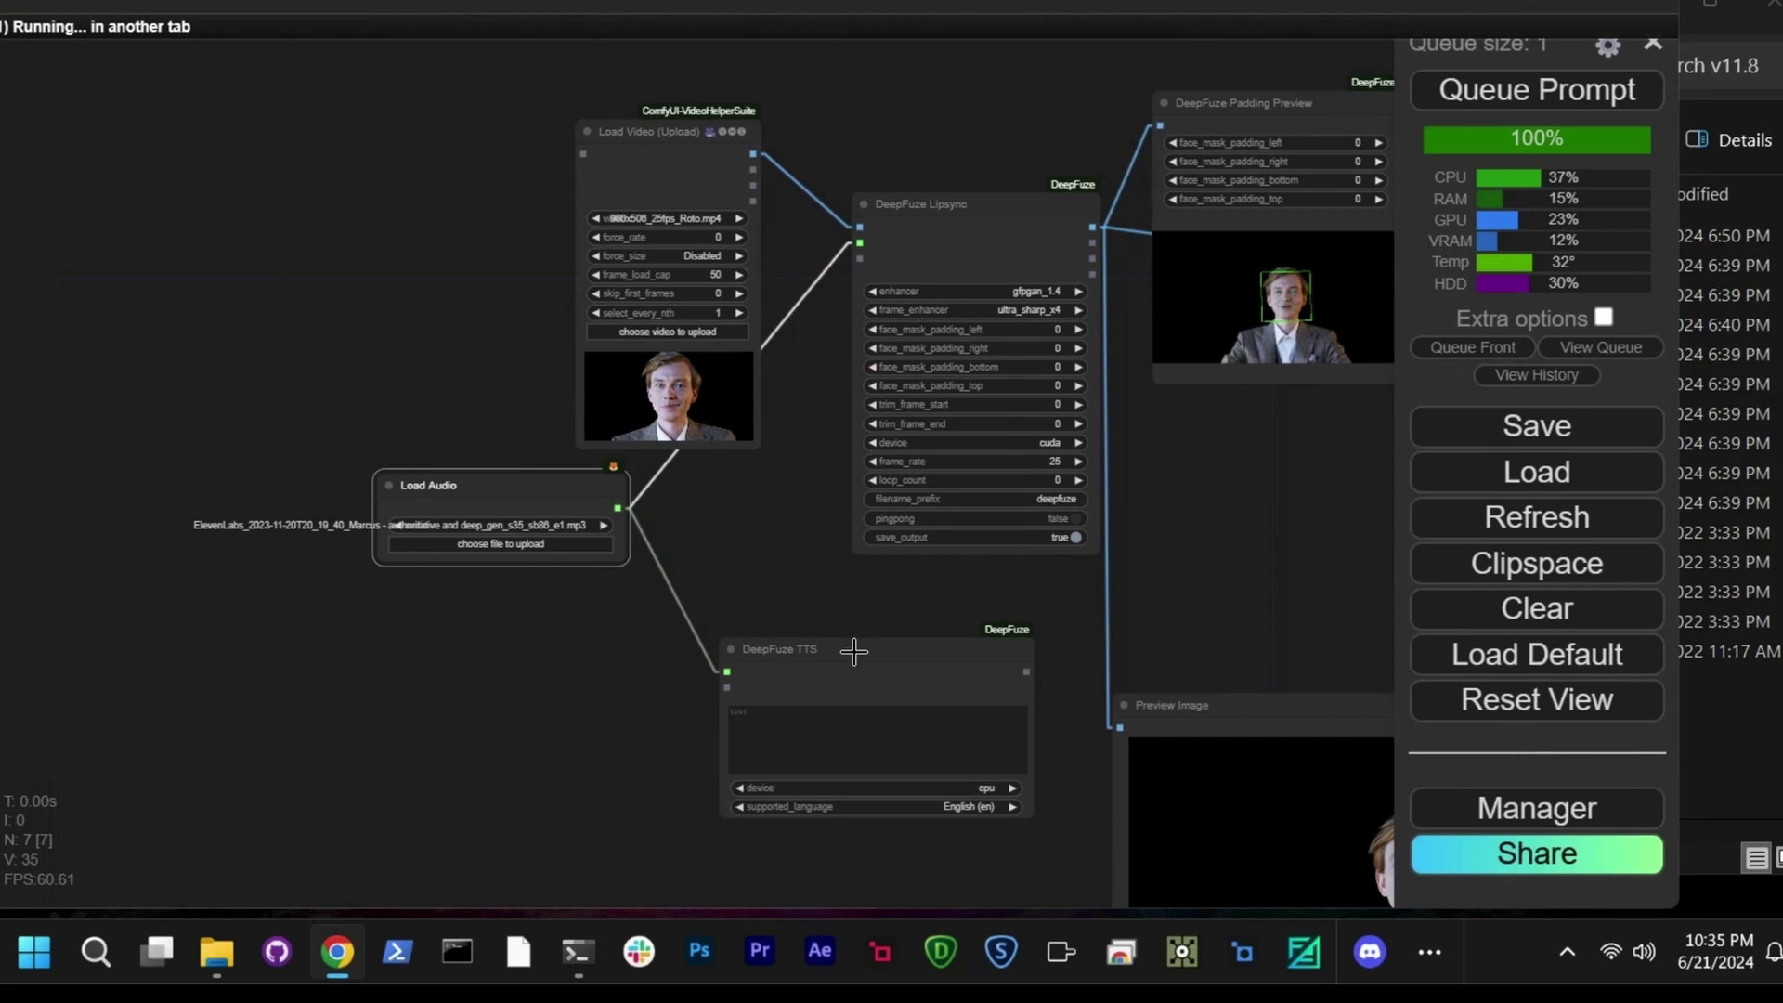
left_click_drag(1025, 675, 859, 243)
left_click_drag(873, 656, 748, 599)
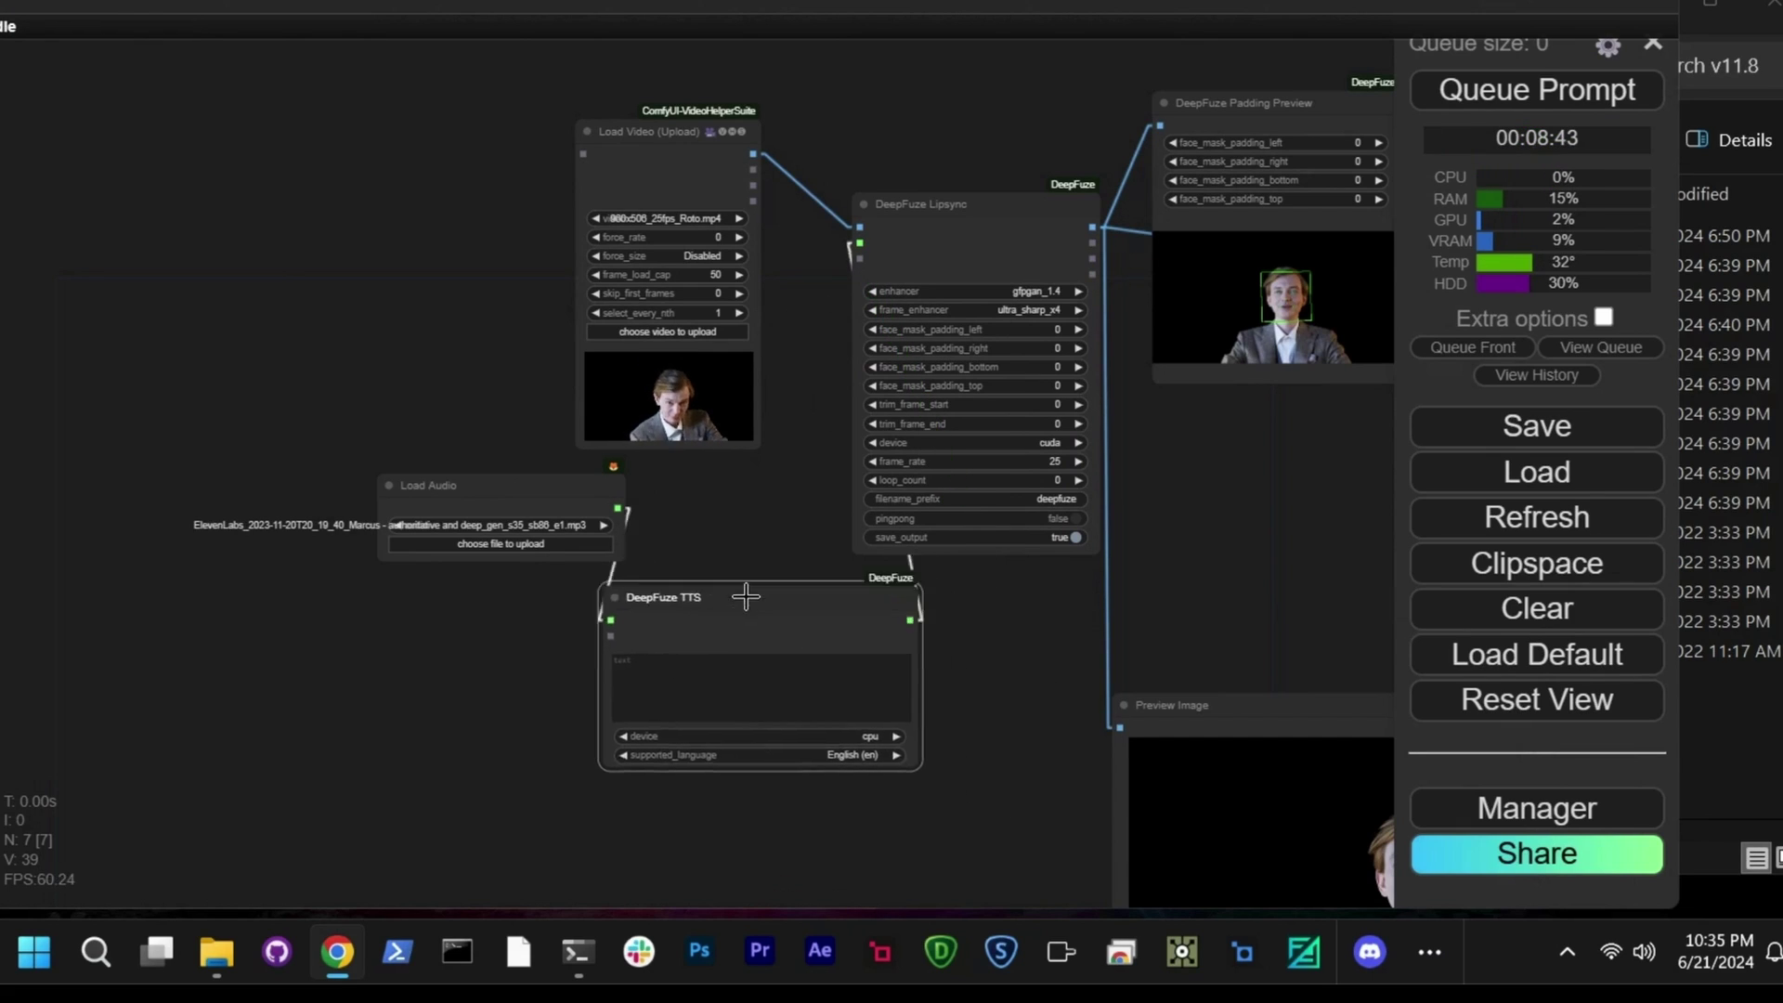
left_click_drag(552, 508, 366, 508)
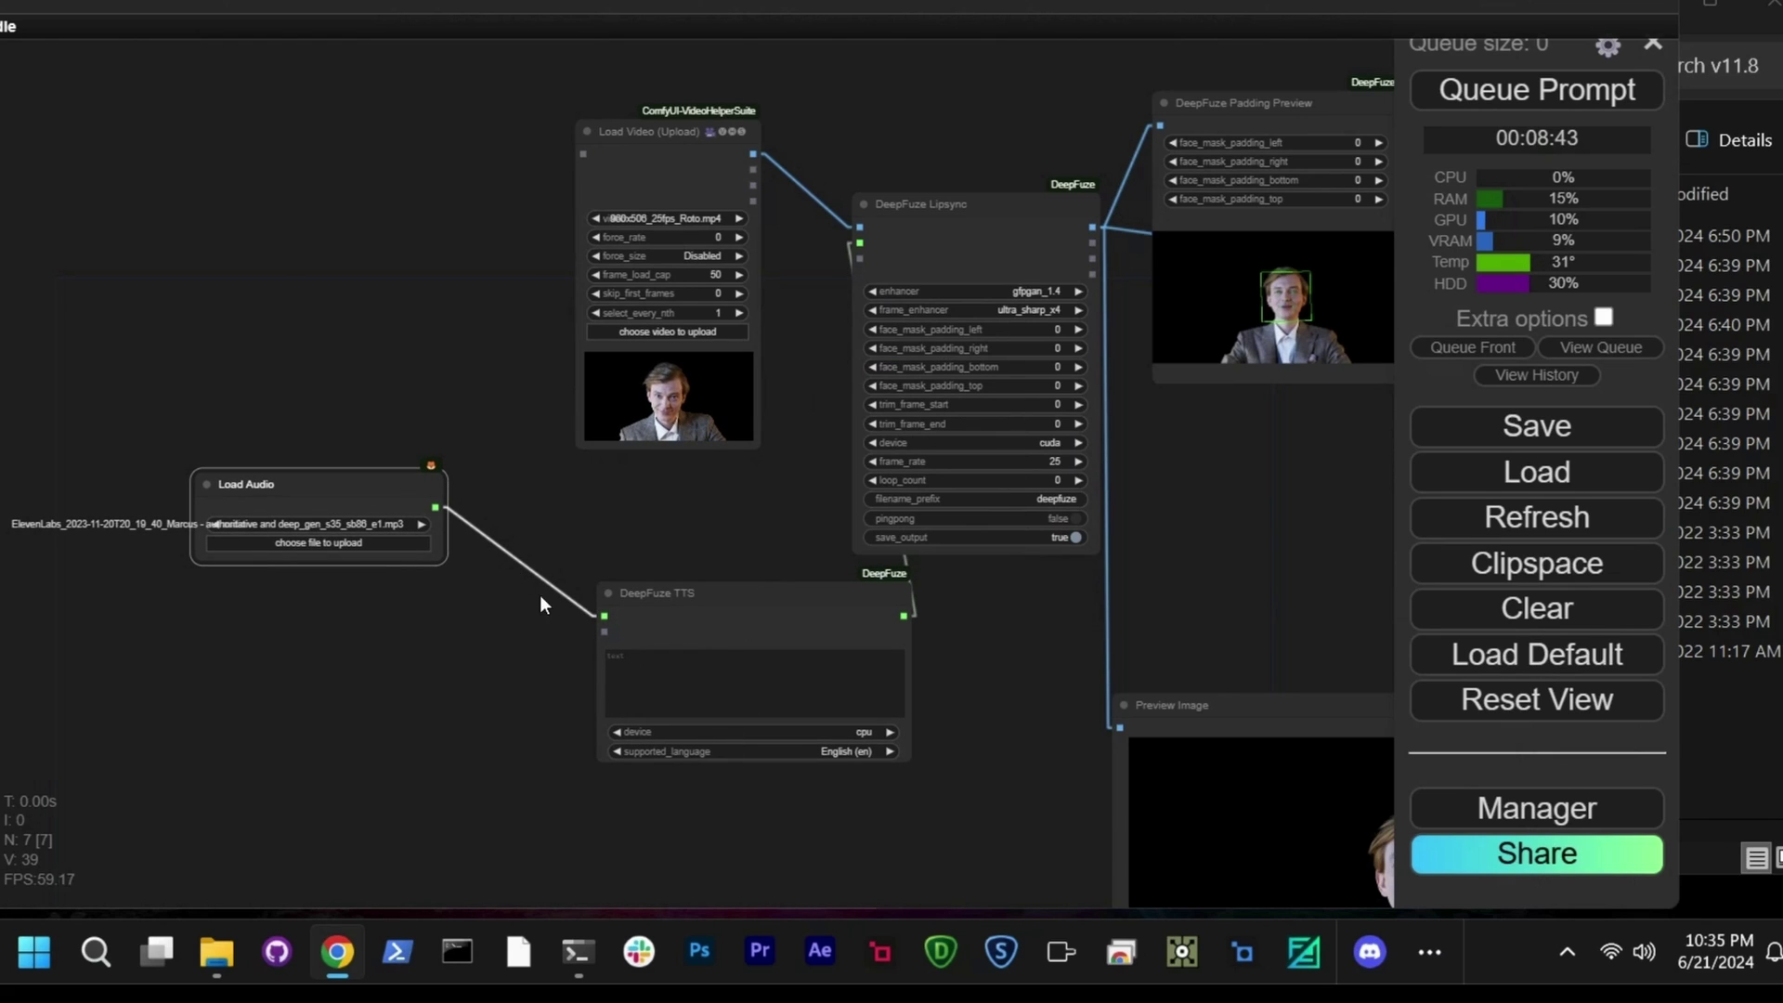
scroll(310, 436, "up", 8)
scroll(310, 436, "down", 13)
scroll(310, 436, "up", 7)
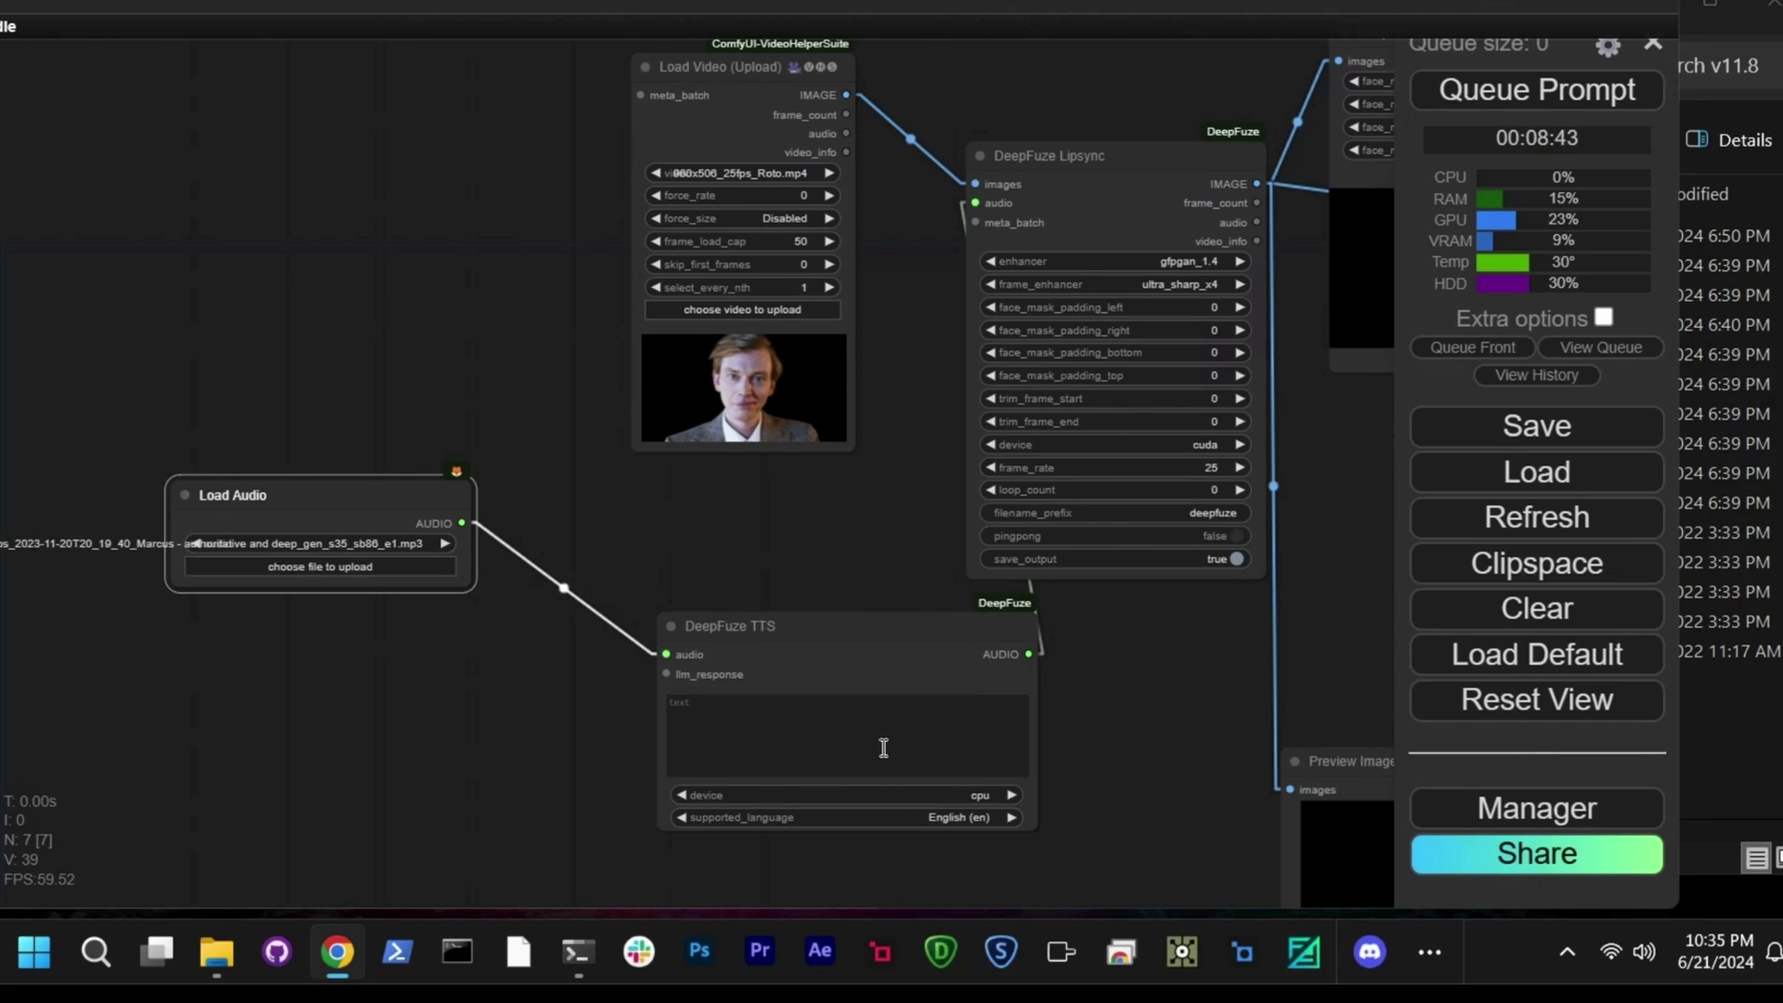
- Enter 'hi this is a test' in the DeepFuze TTS text box
left_click_drag(874, 628, 785, 626)
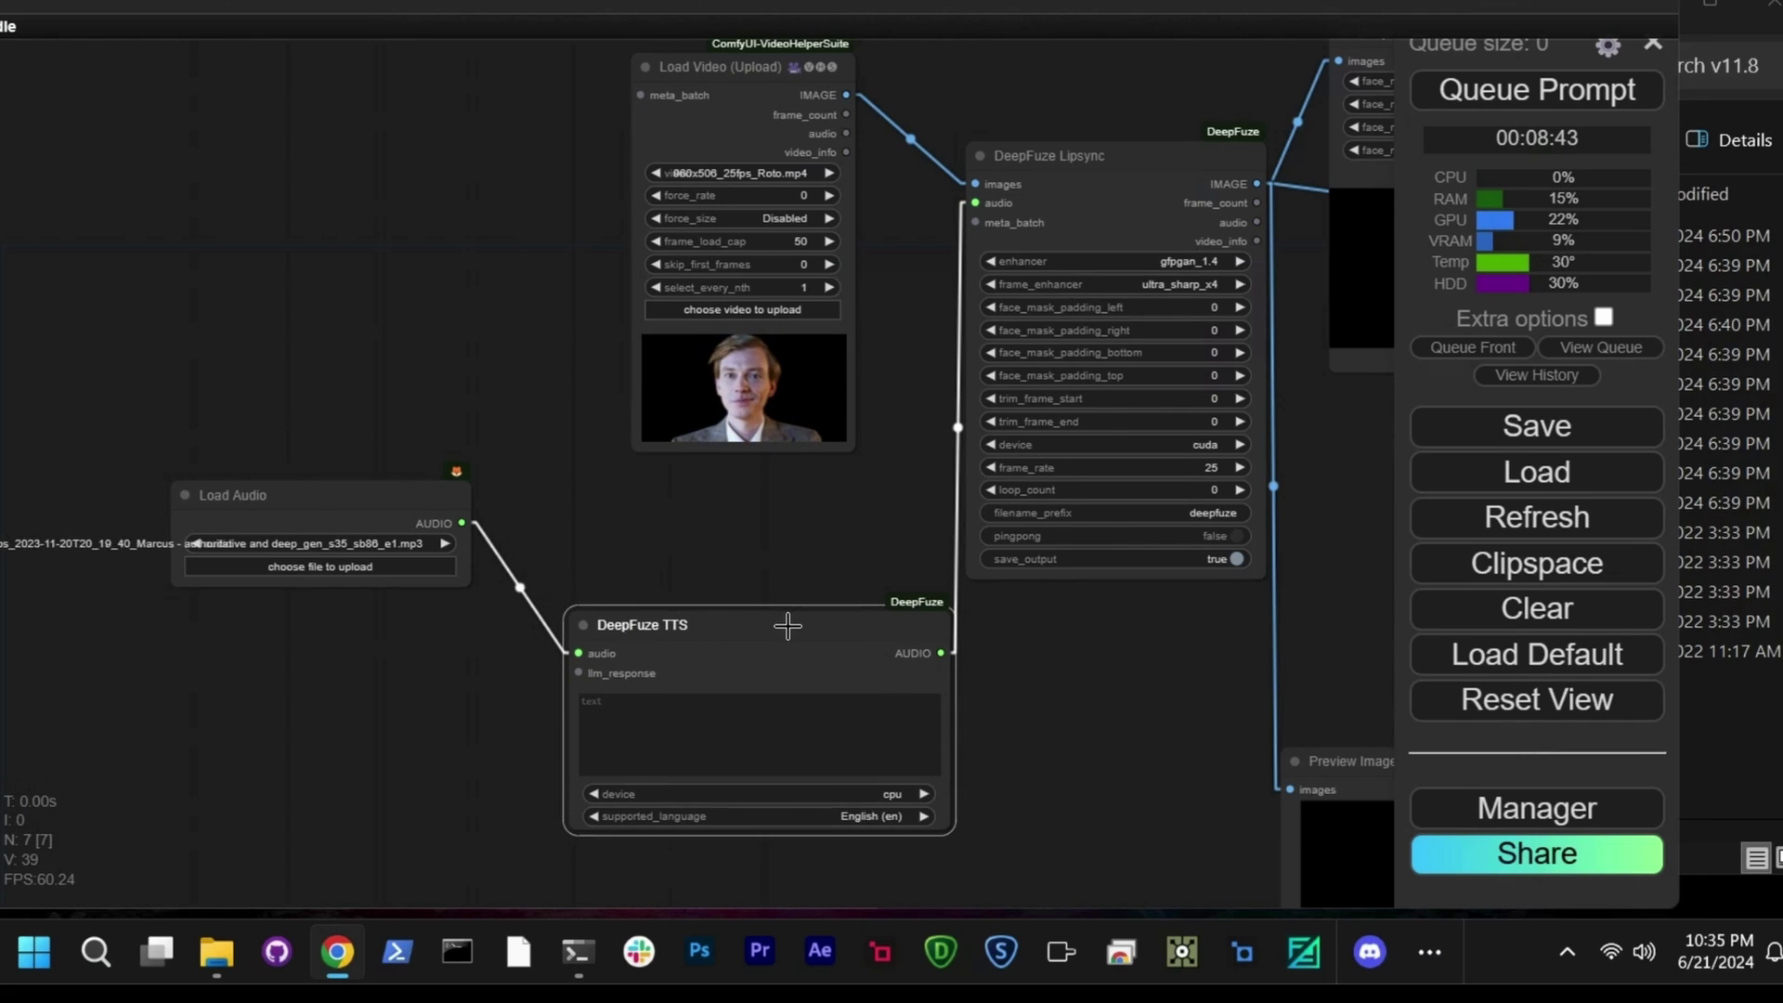
left_click(675, 716)
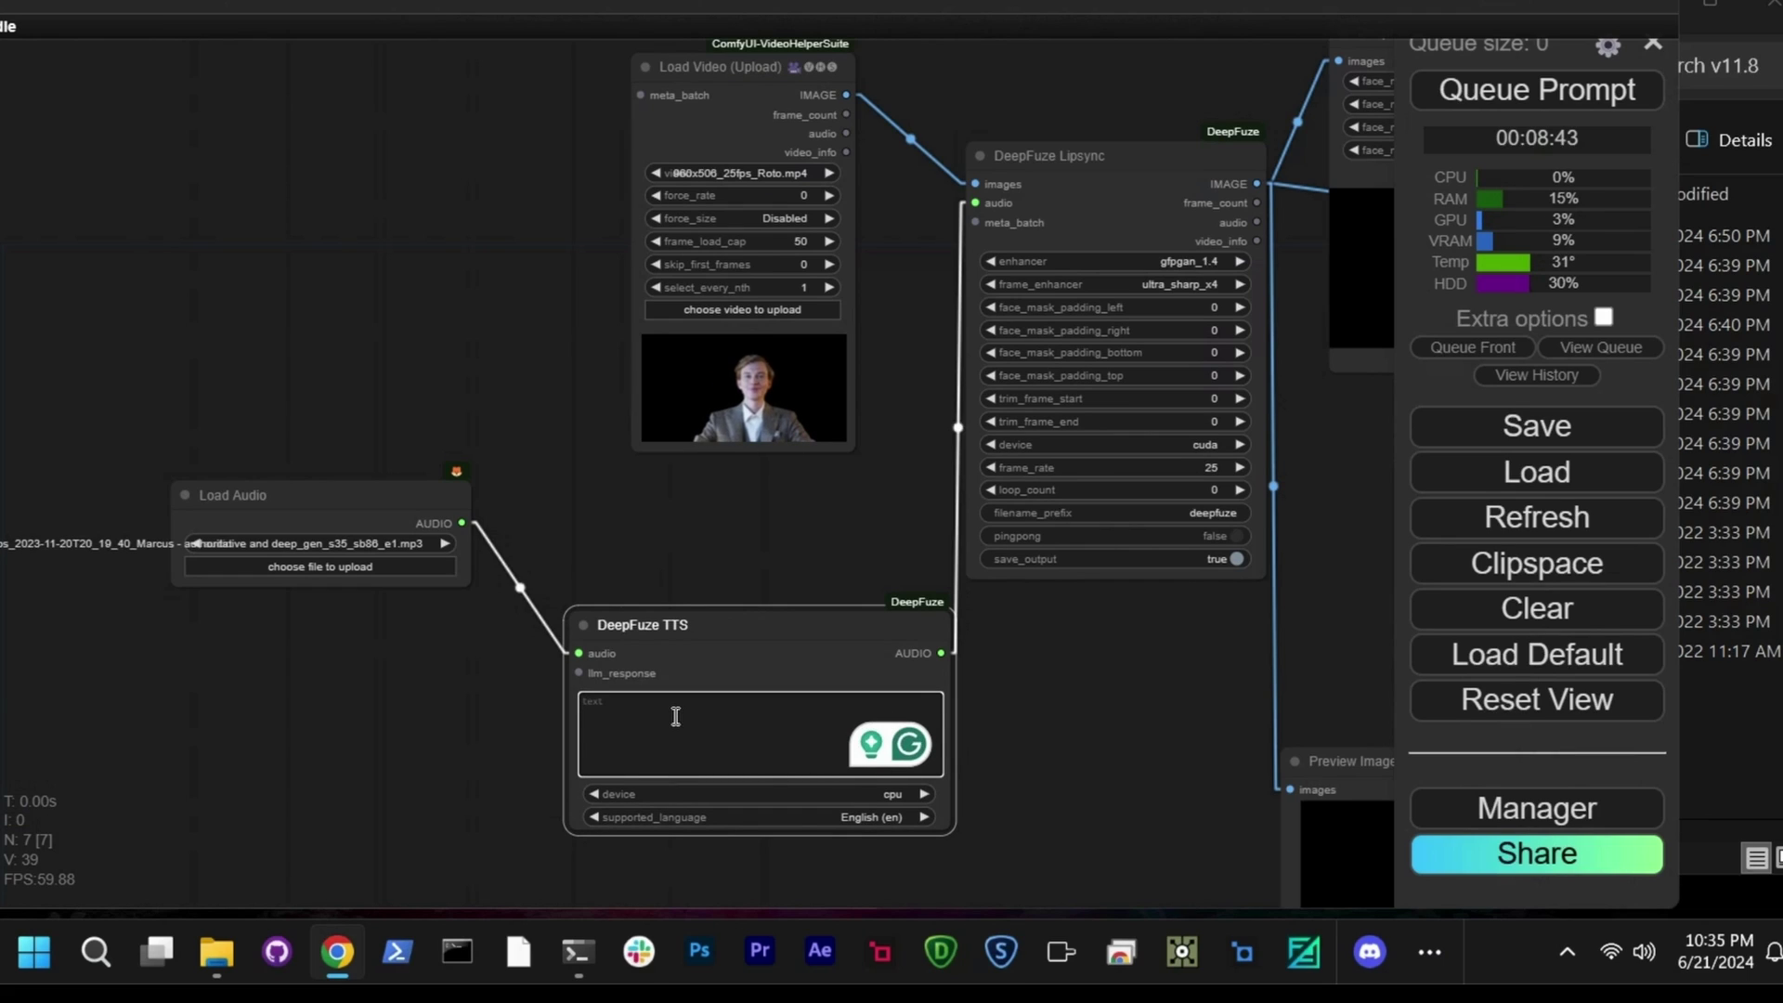
type("hi th")
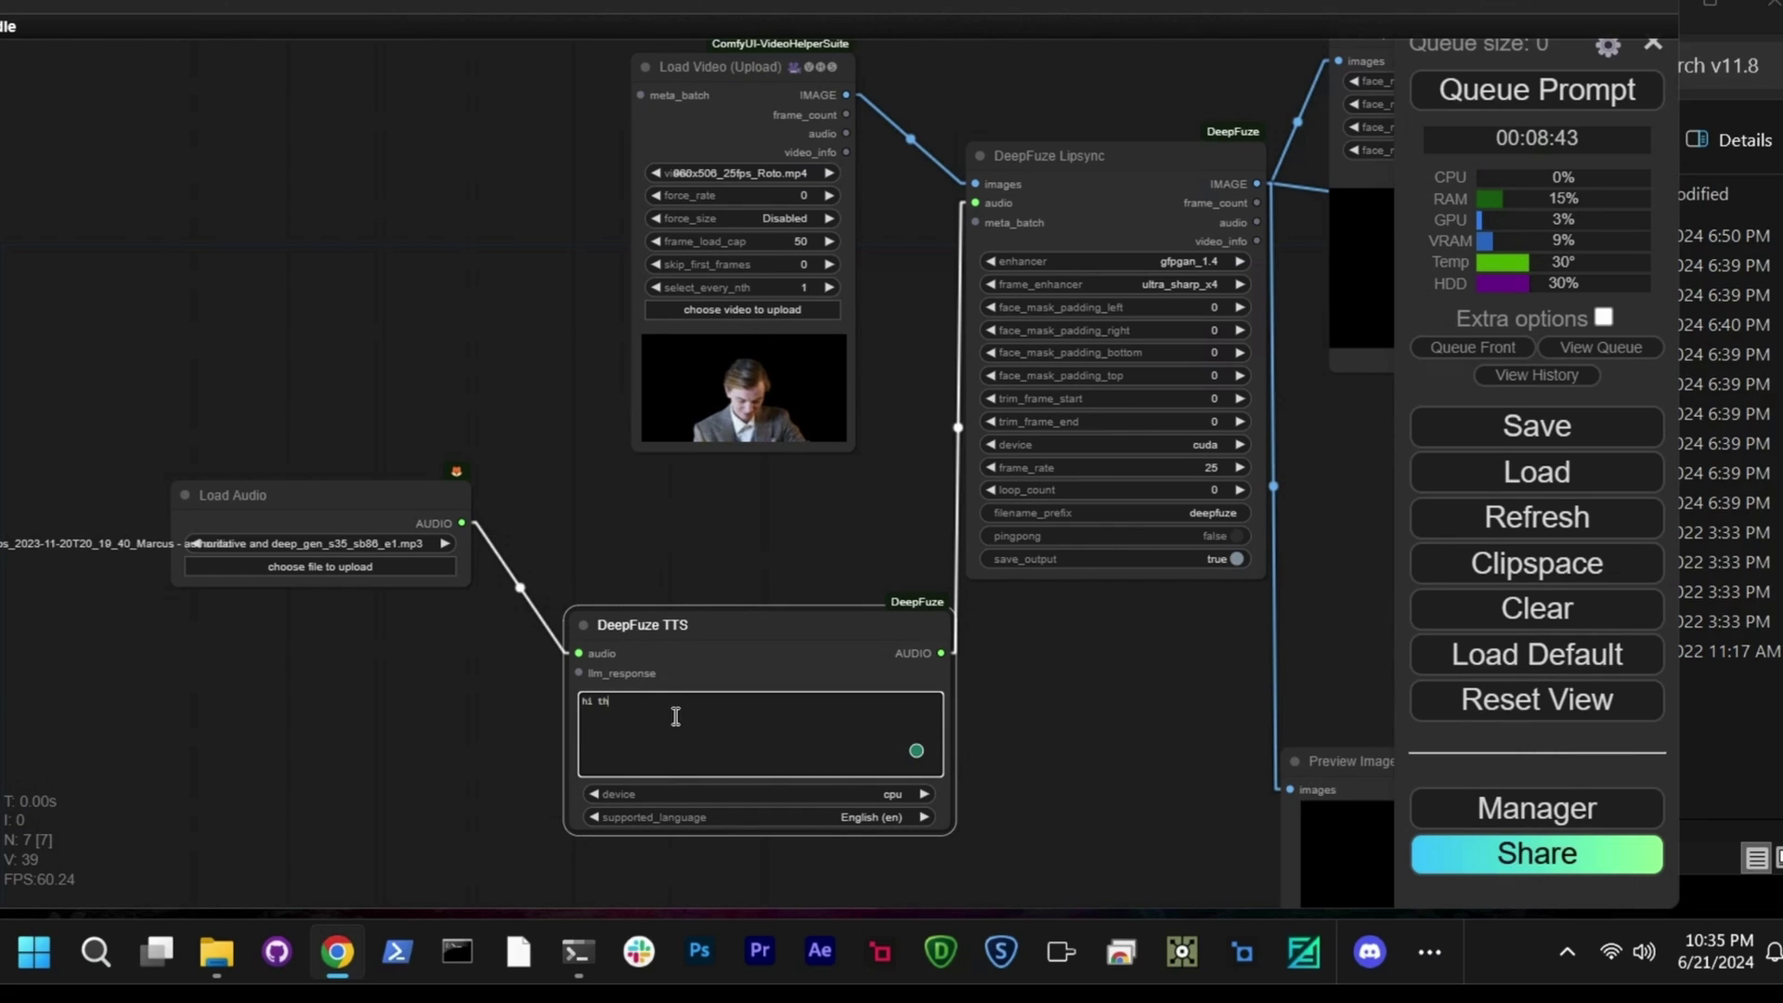
type("is")
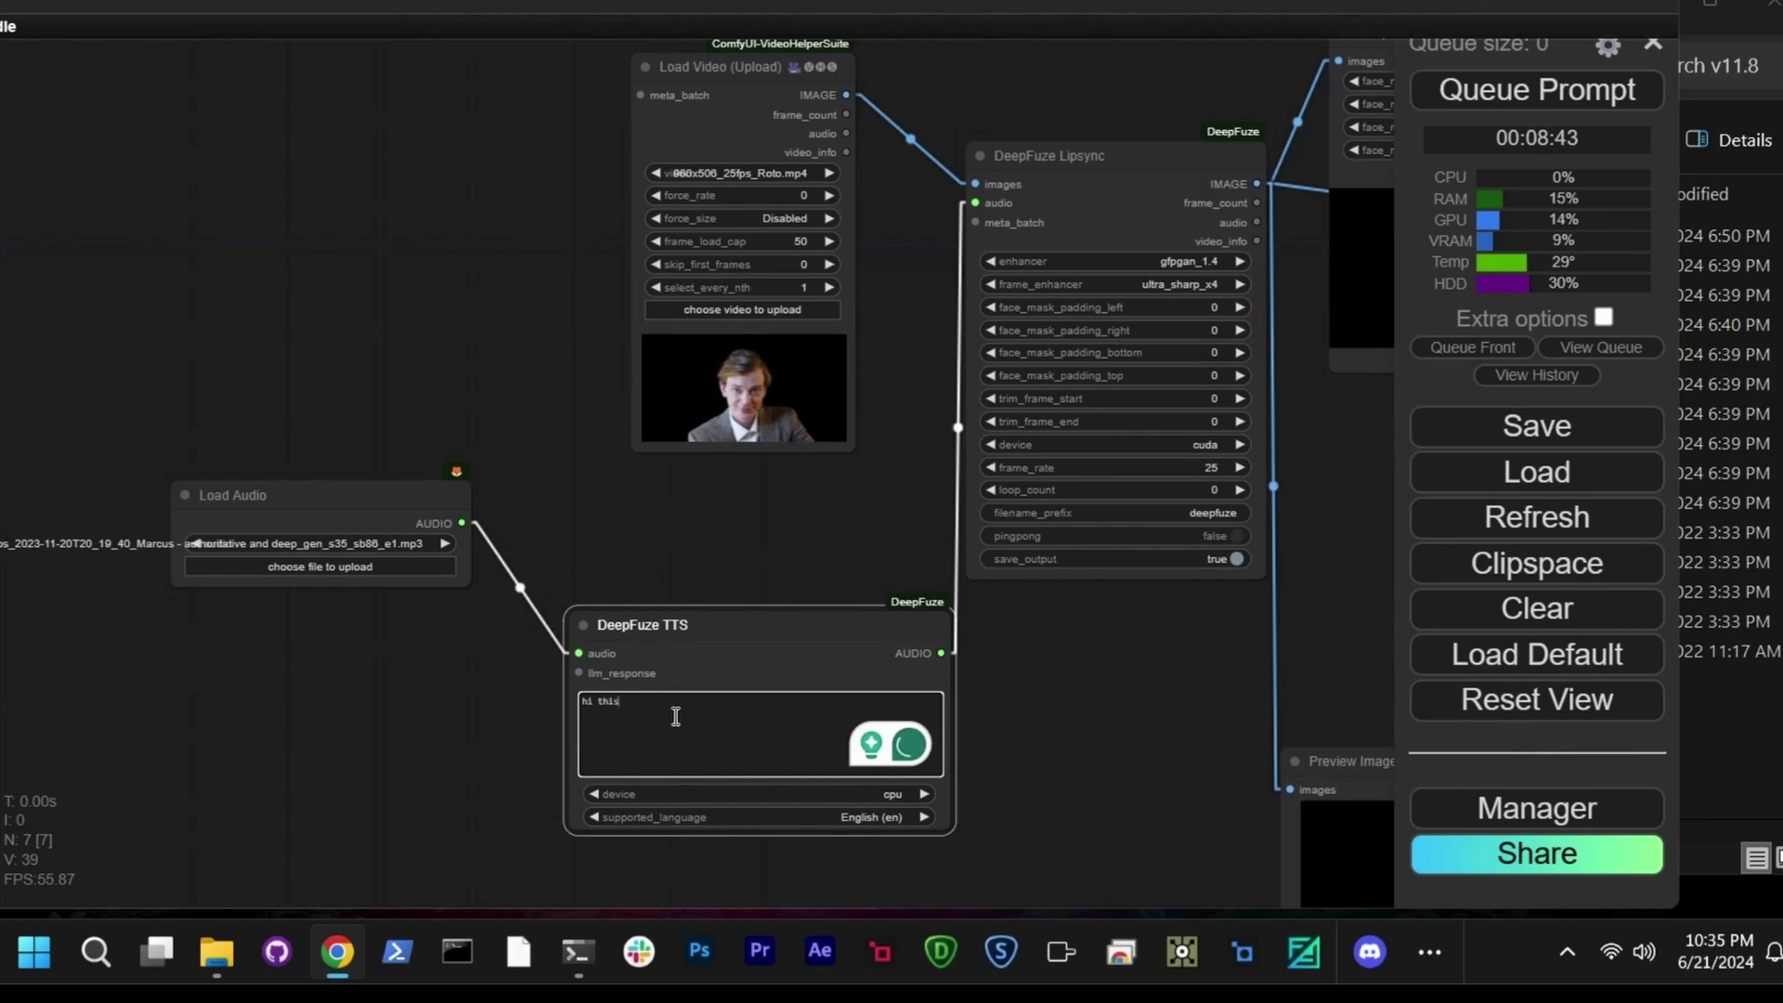
type(" is a test")
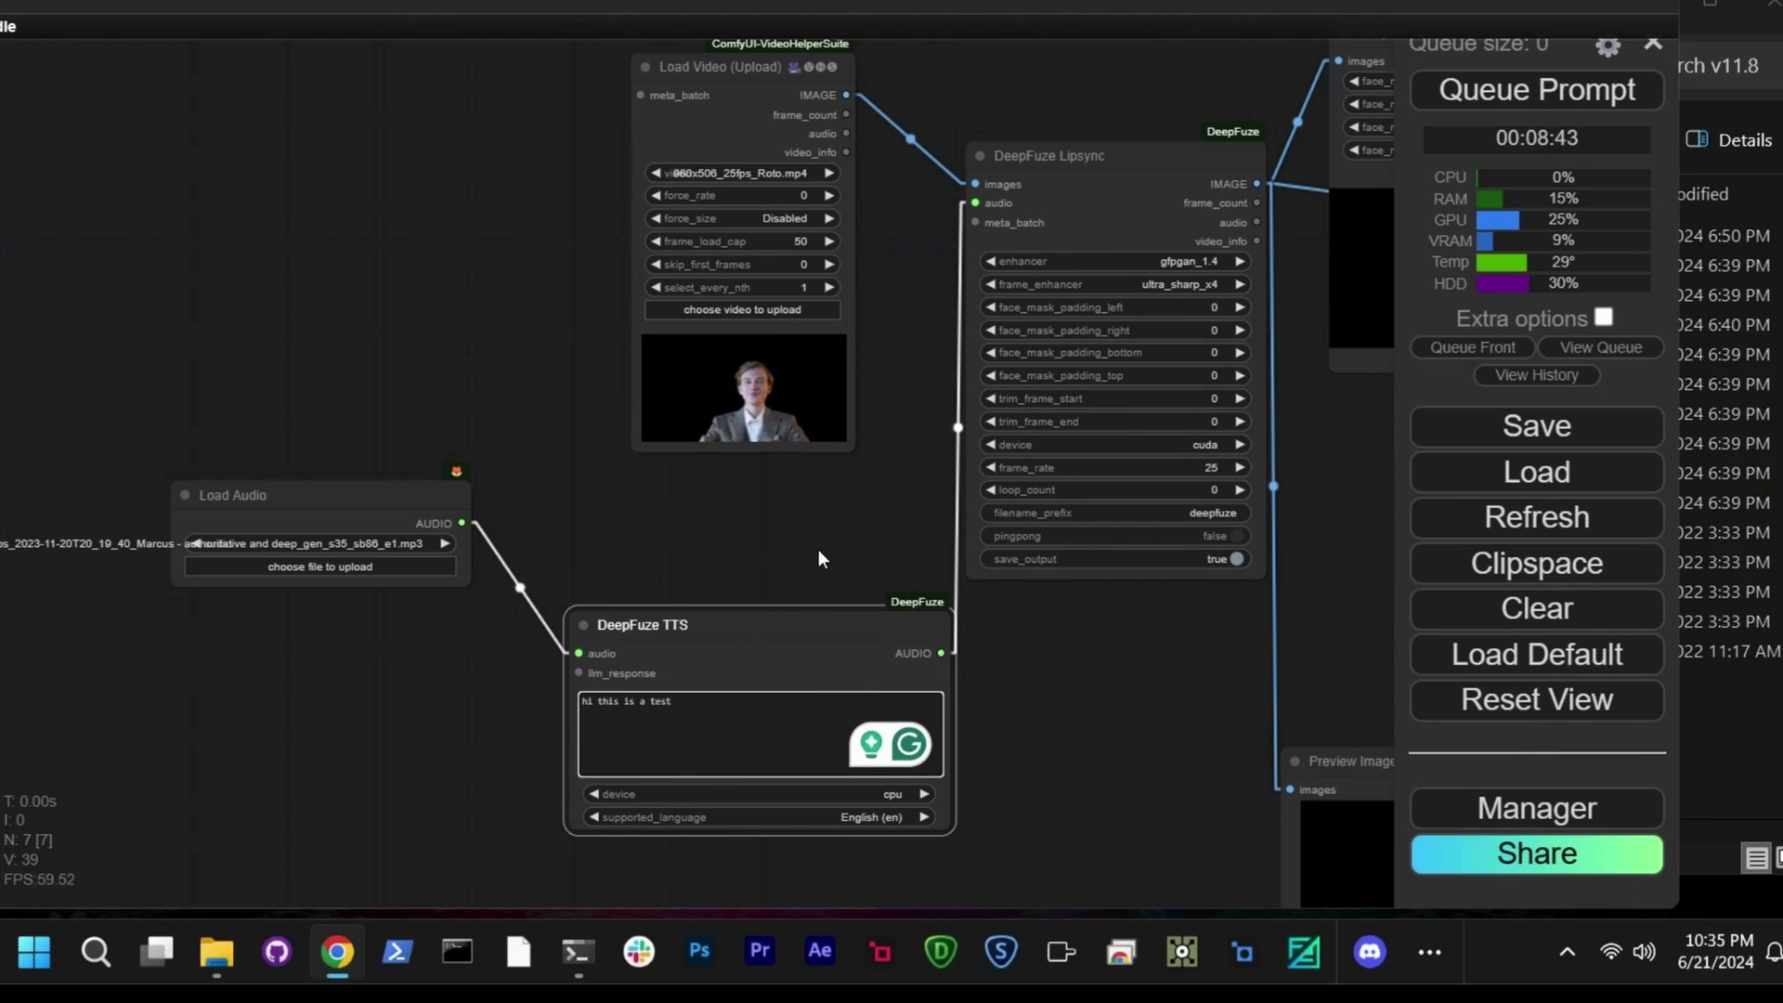
left_click_drag(818, 552, 785, 315)
scroll(961, 611, "up", 10)
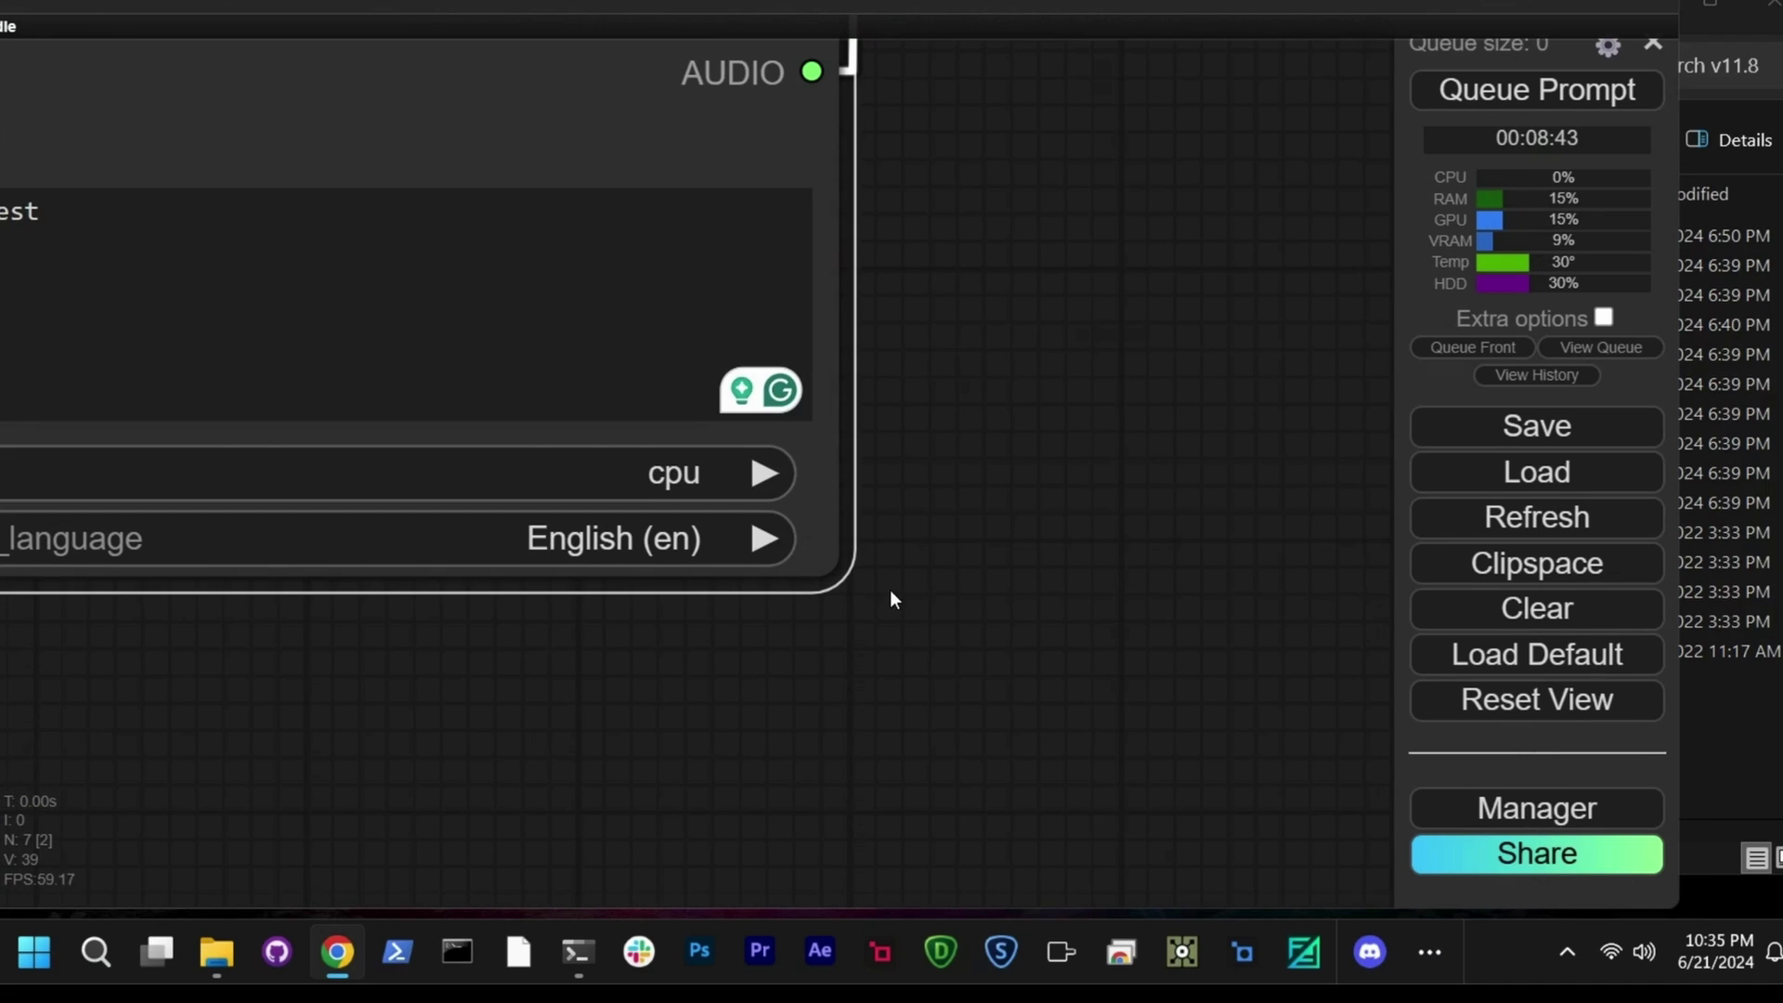
left_click_drag(890, 591, 1253, 545)
left_click(1078, 464)
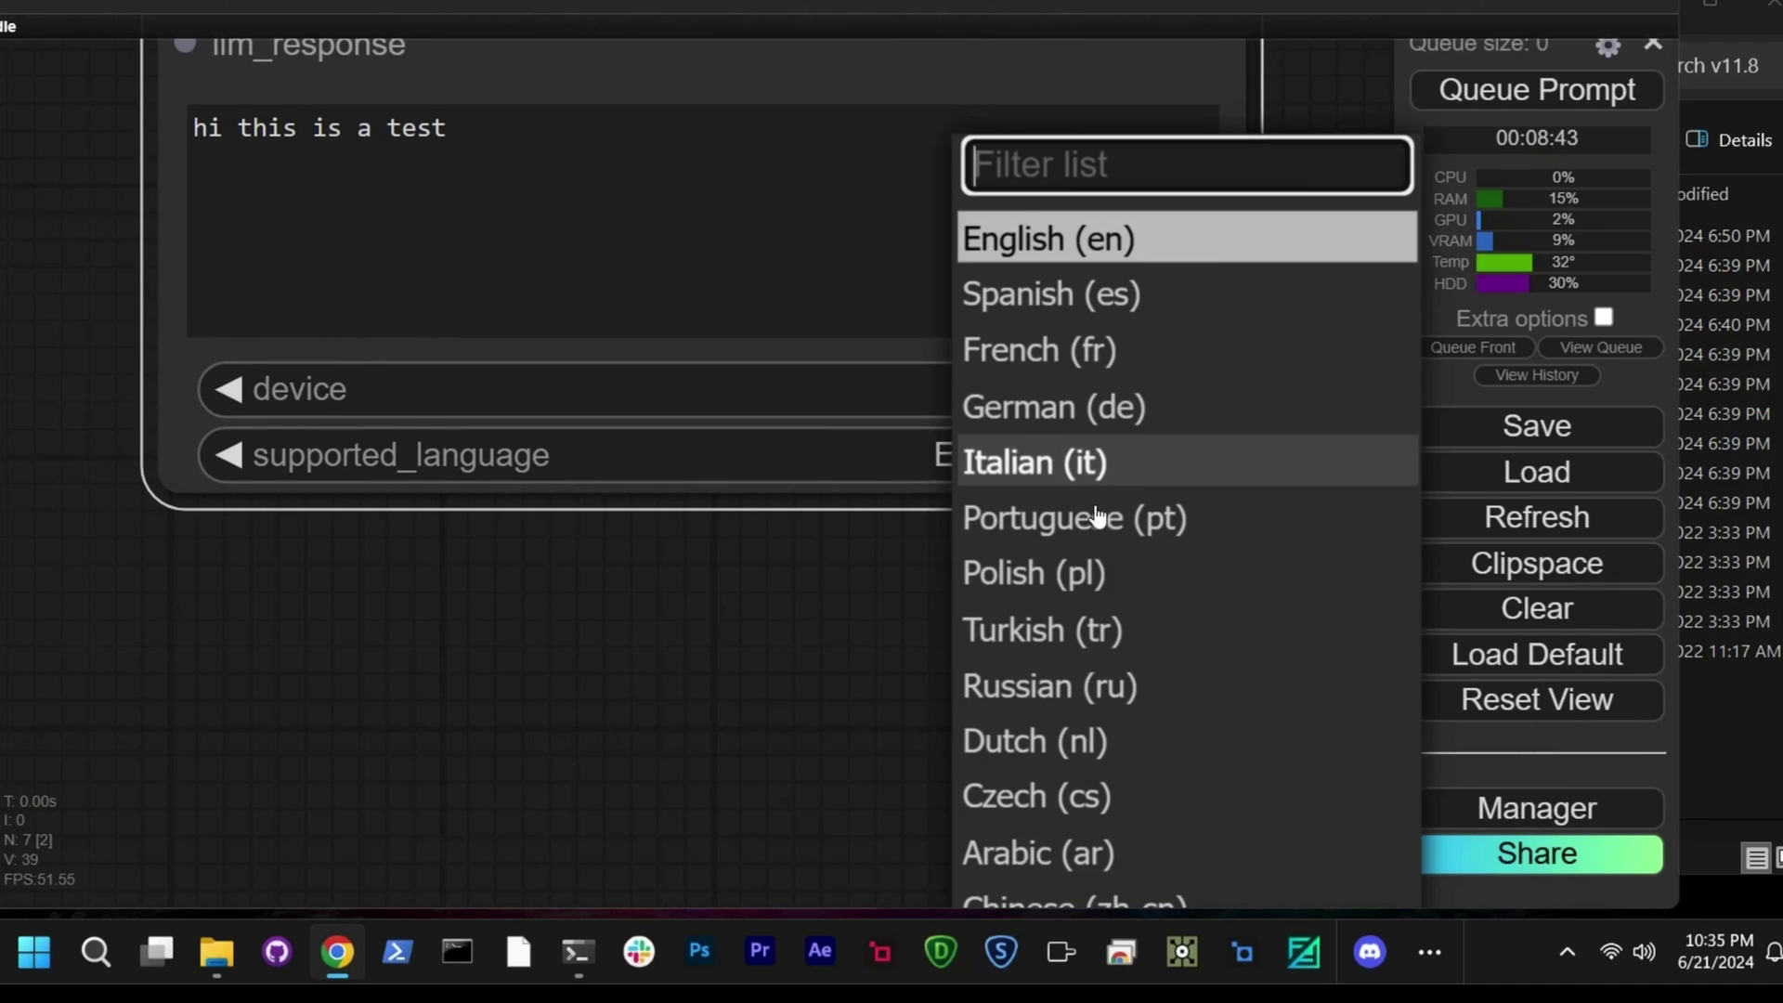
scroll(1086, 351, "down", 3)
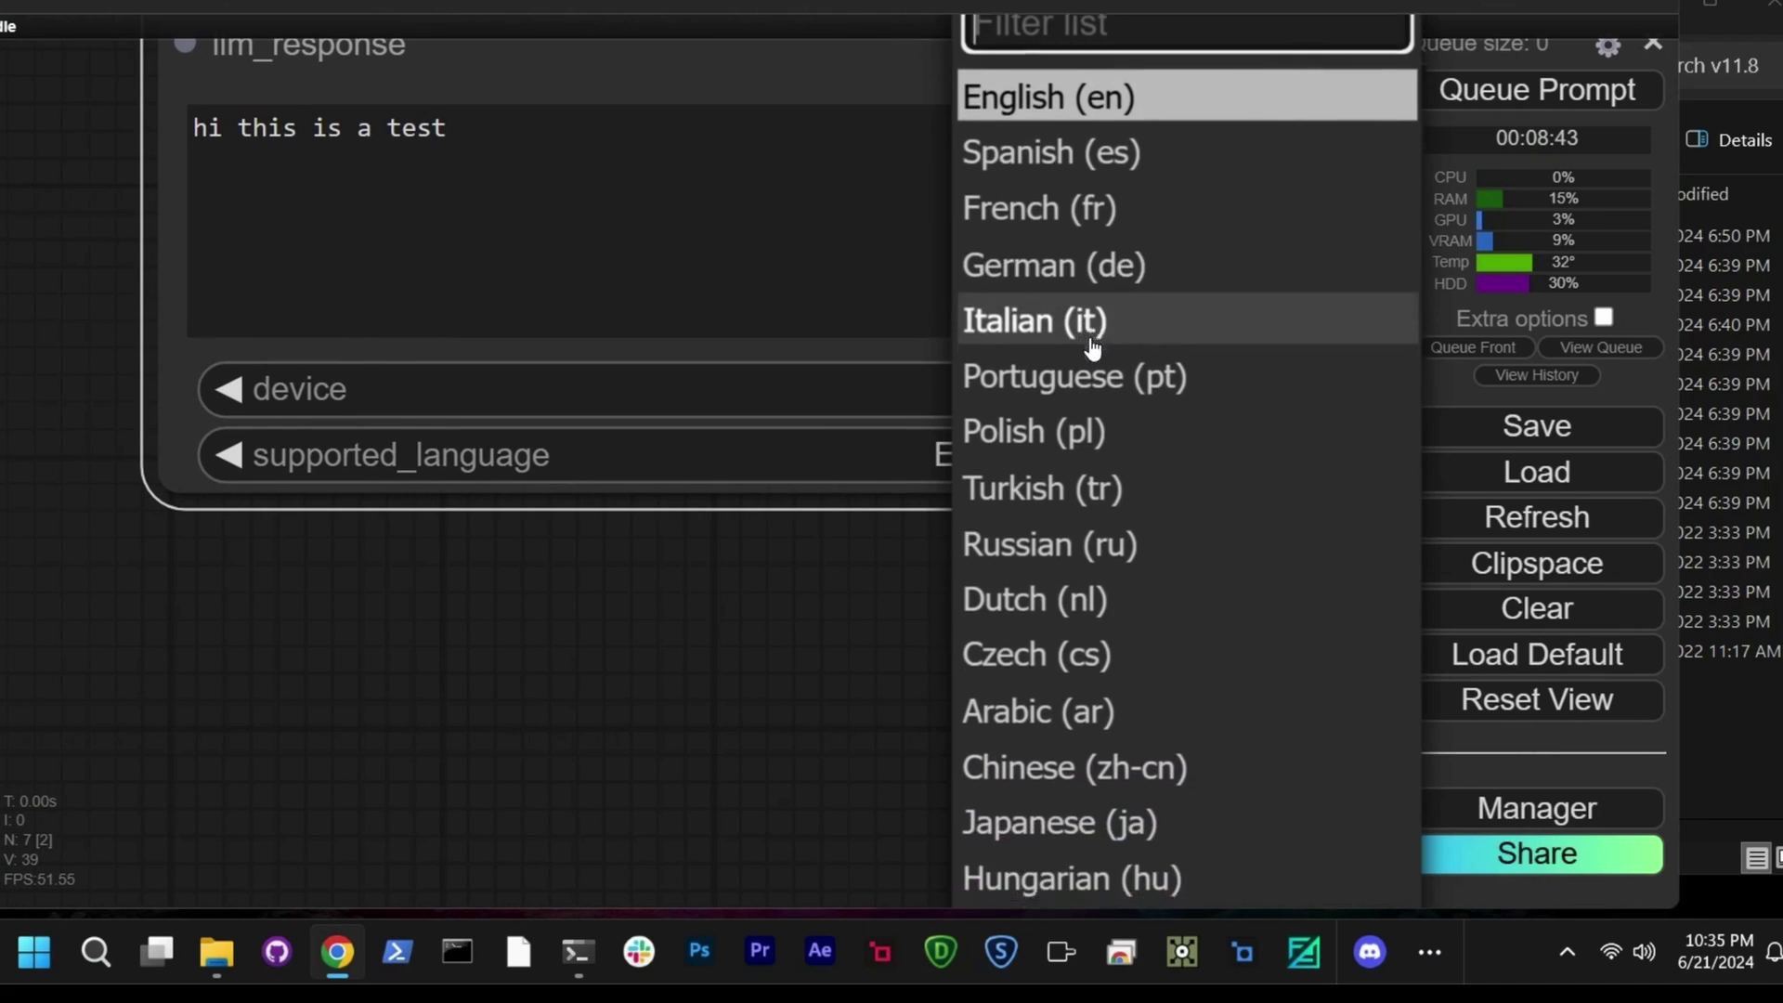
scroll(1082, 802, "down", 1)
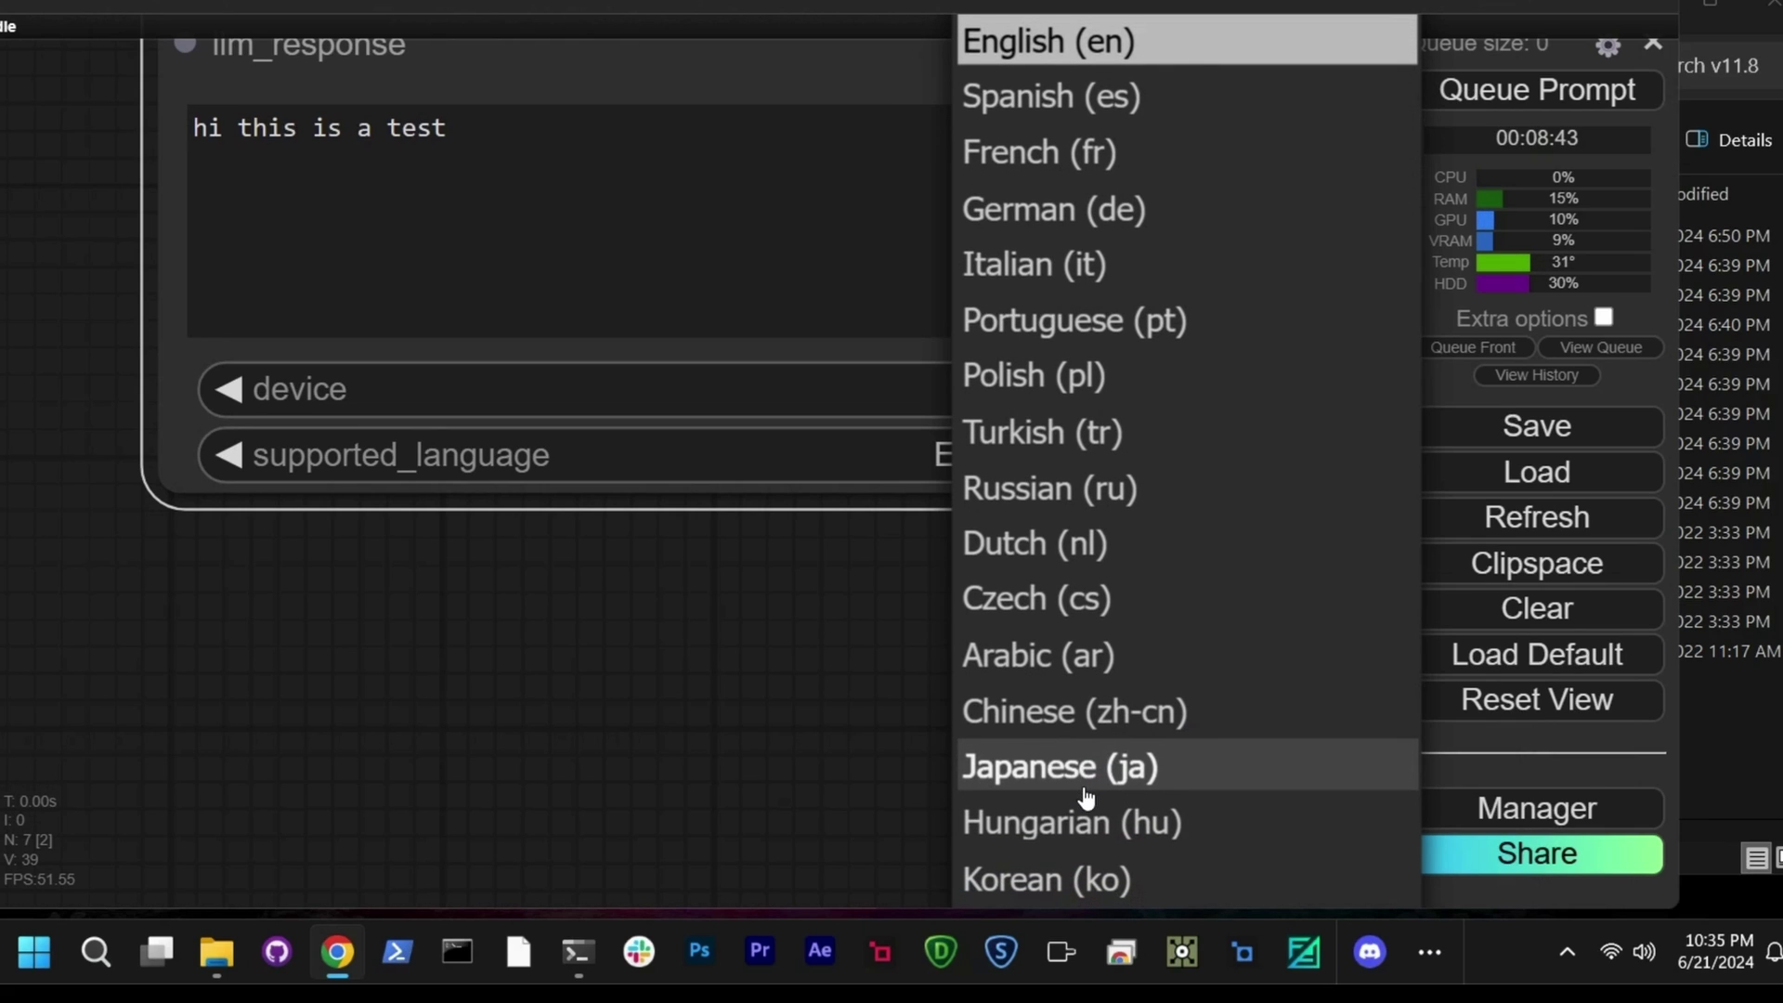
scroll(1084, 795, "down", 2)
scroll(1086, 789, "up", 5)
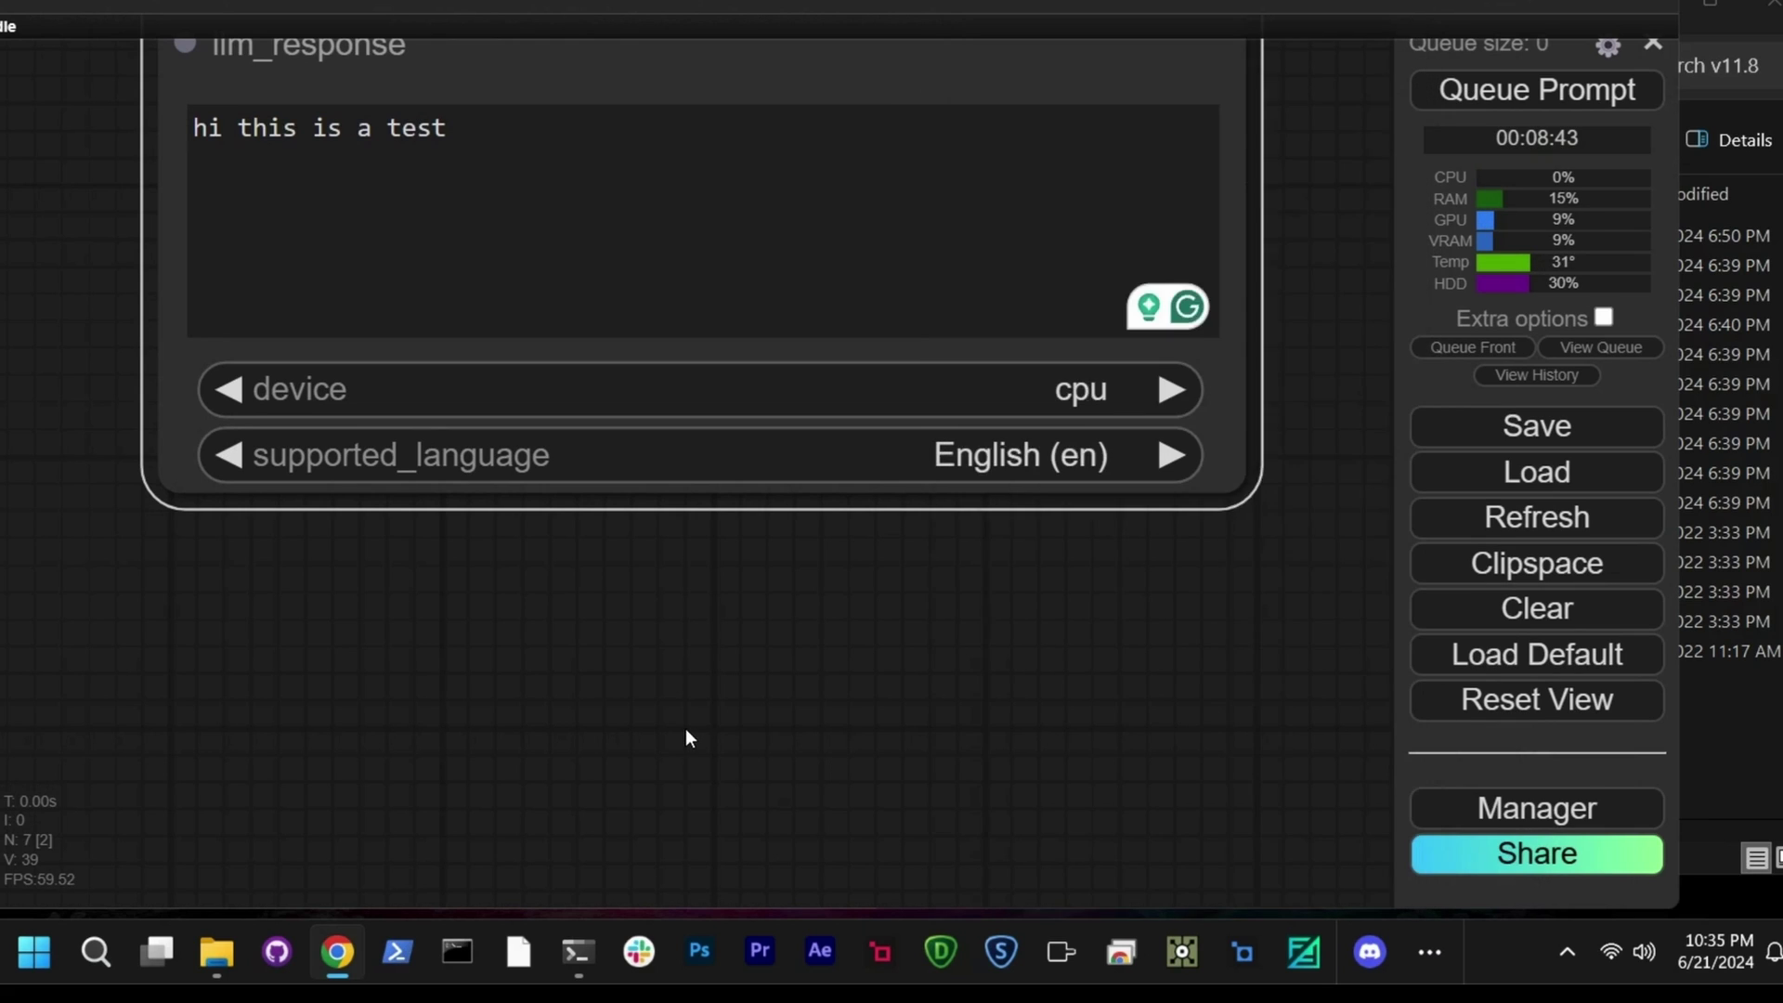
scroll(685, 728, "down", 8)
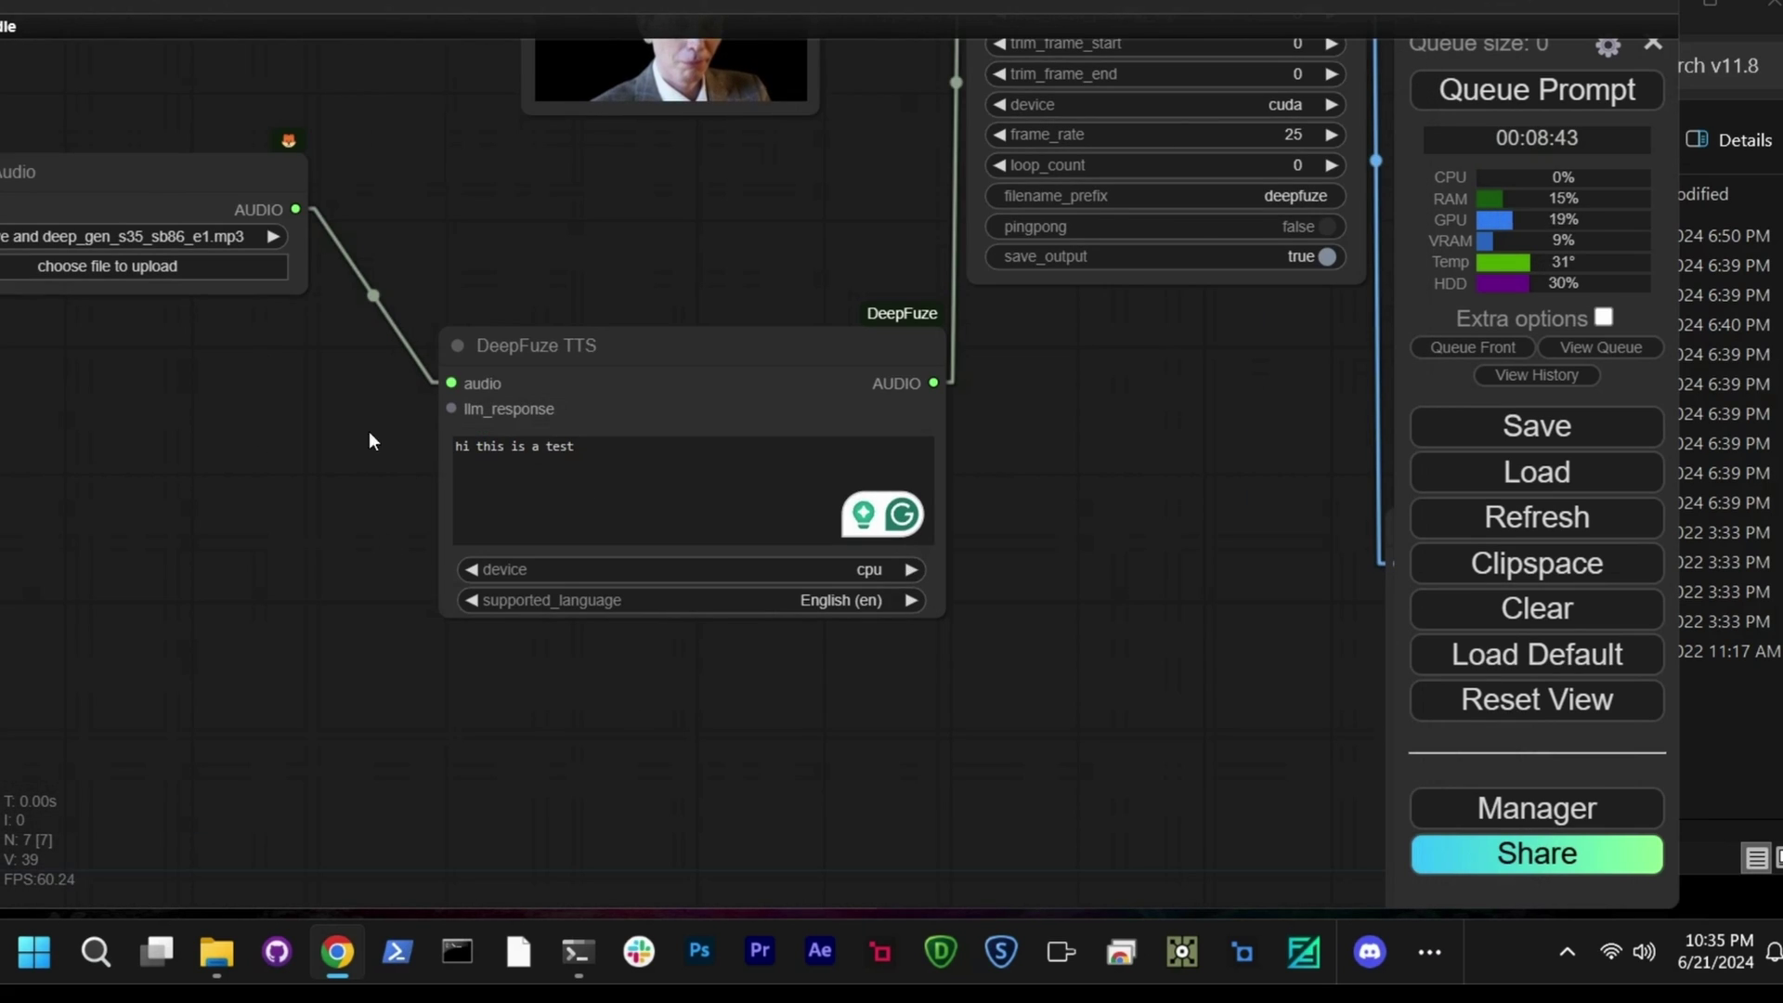
left_click_drag(381, 442, 501, 524)
left_click(949, 682)
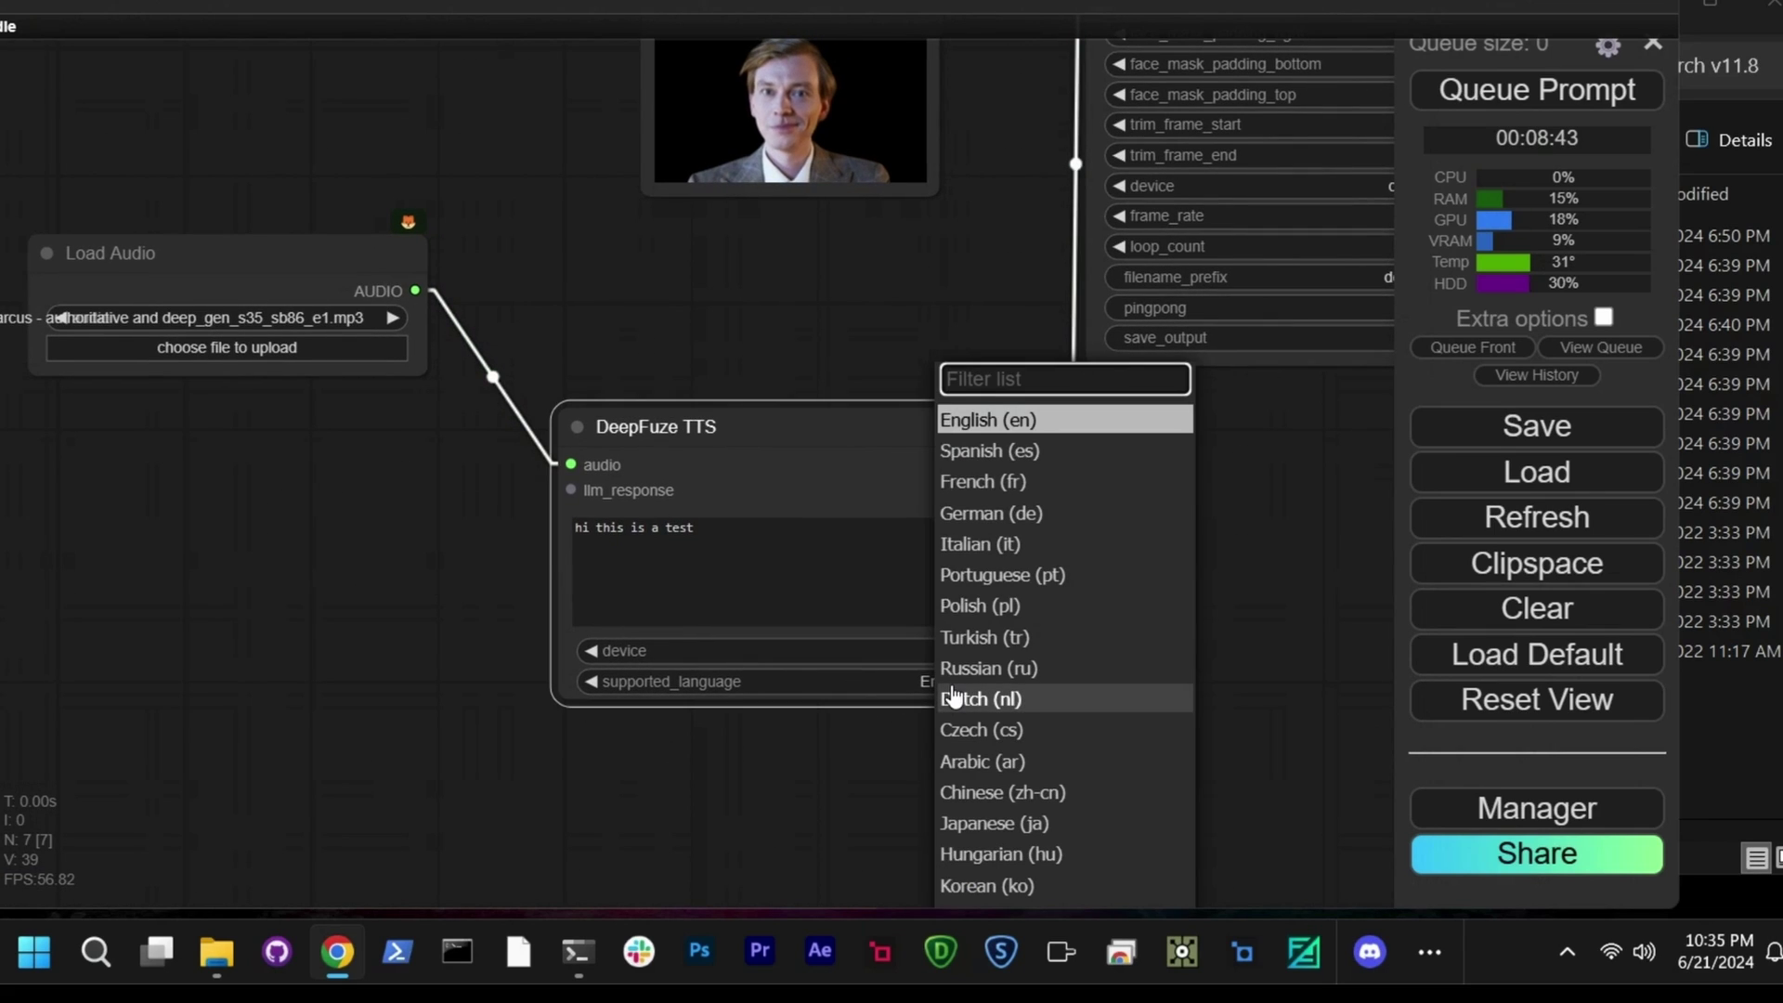
left_click(970, 605)
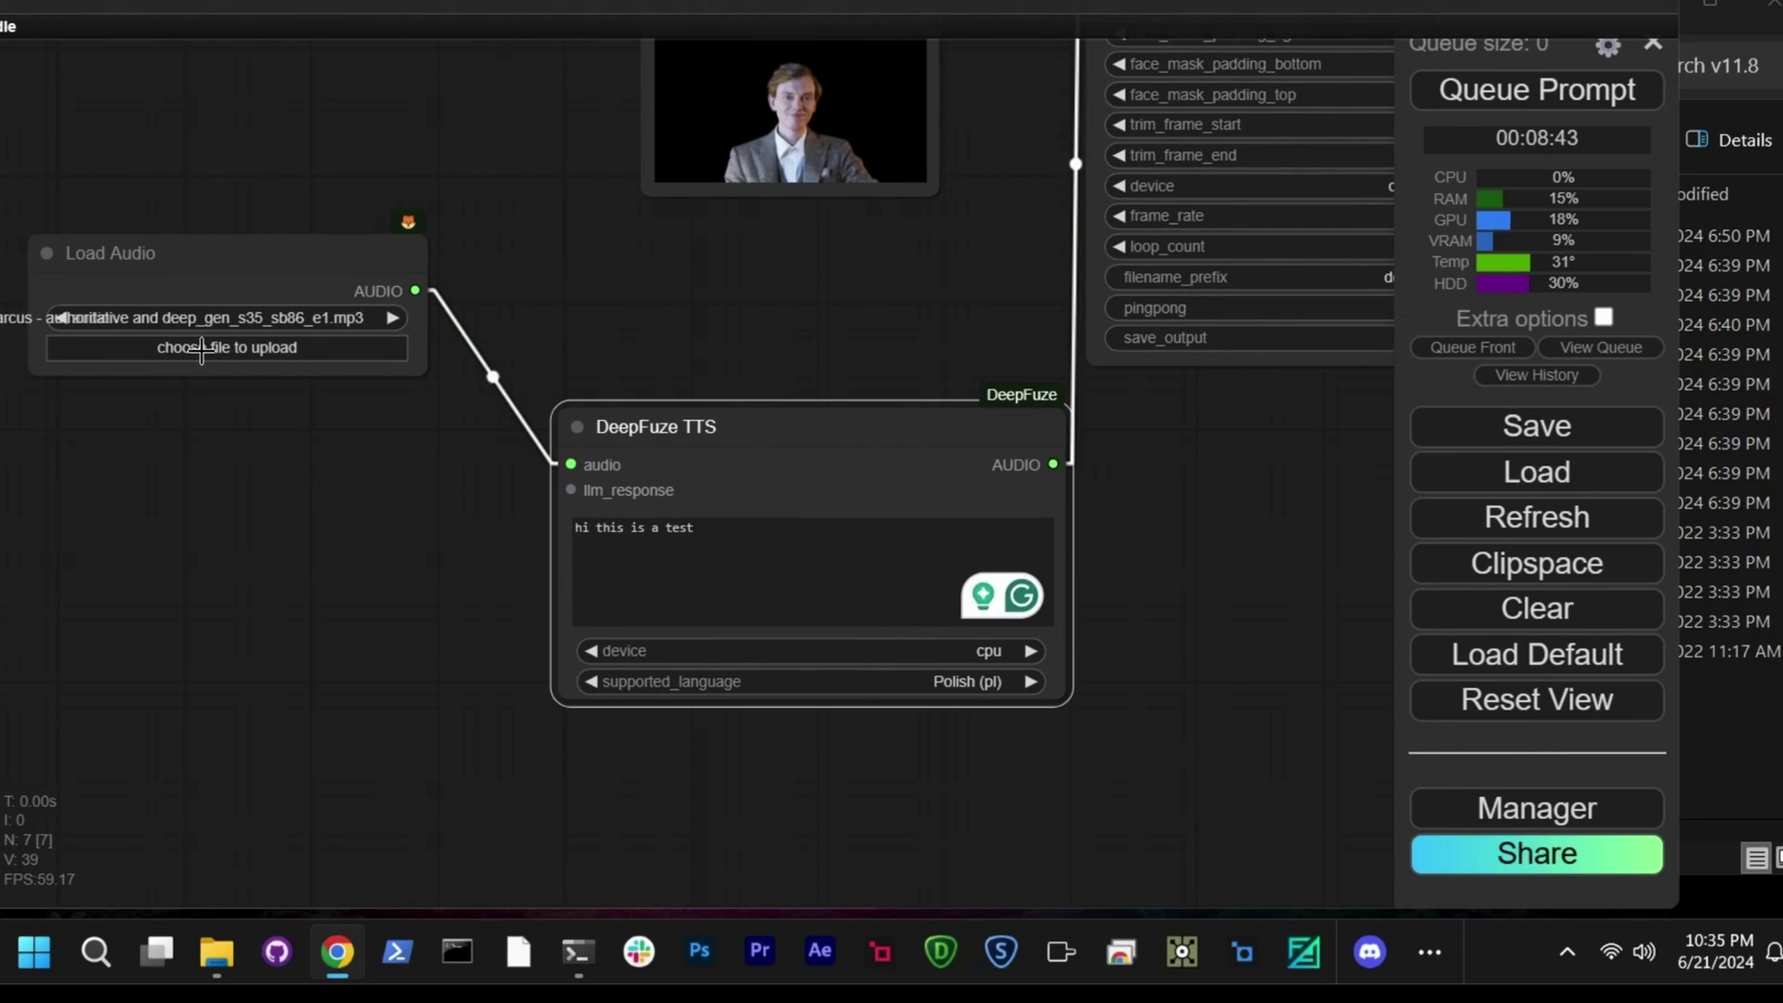
left_click(957, 687)
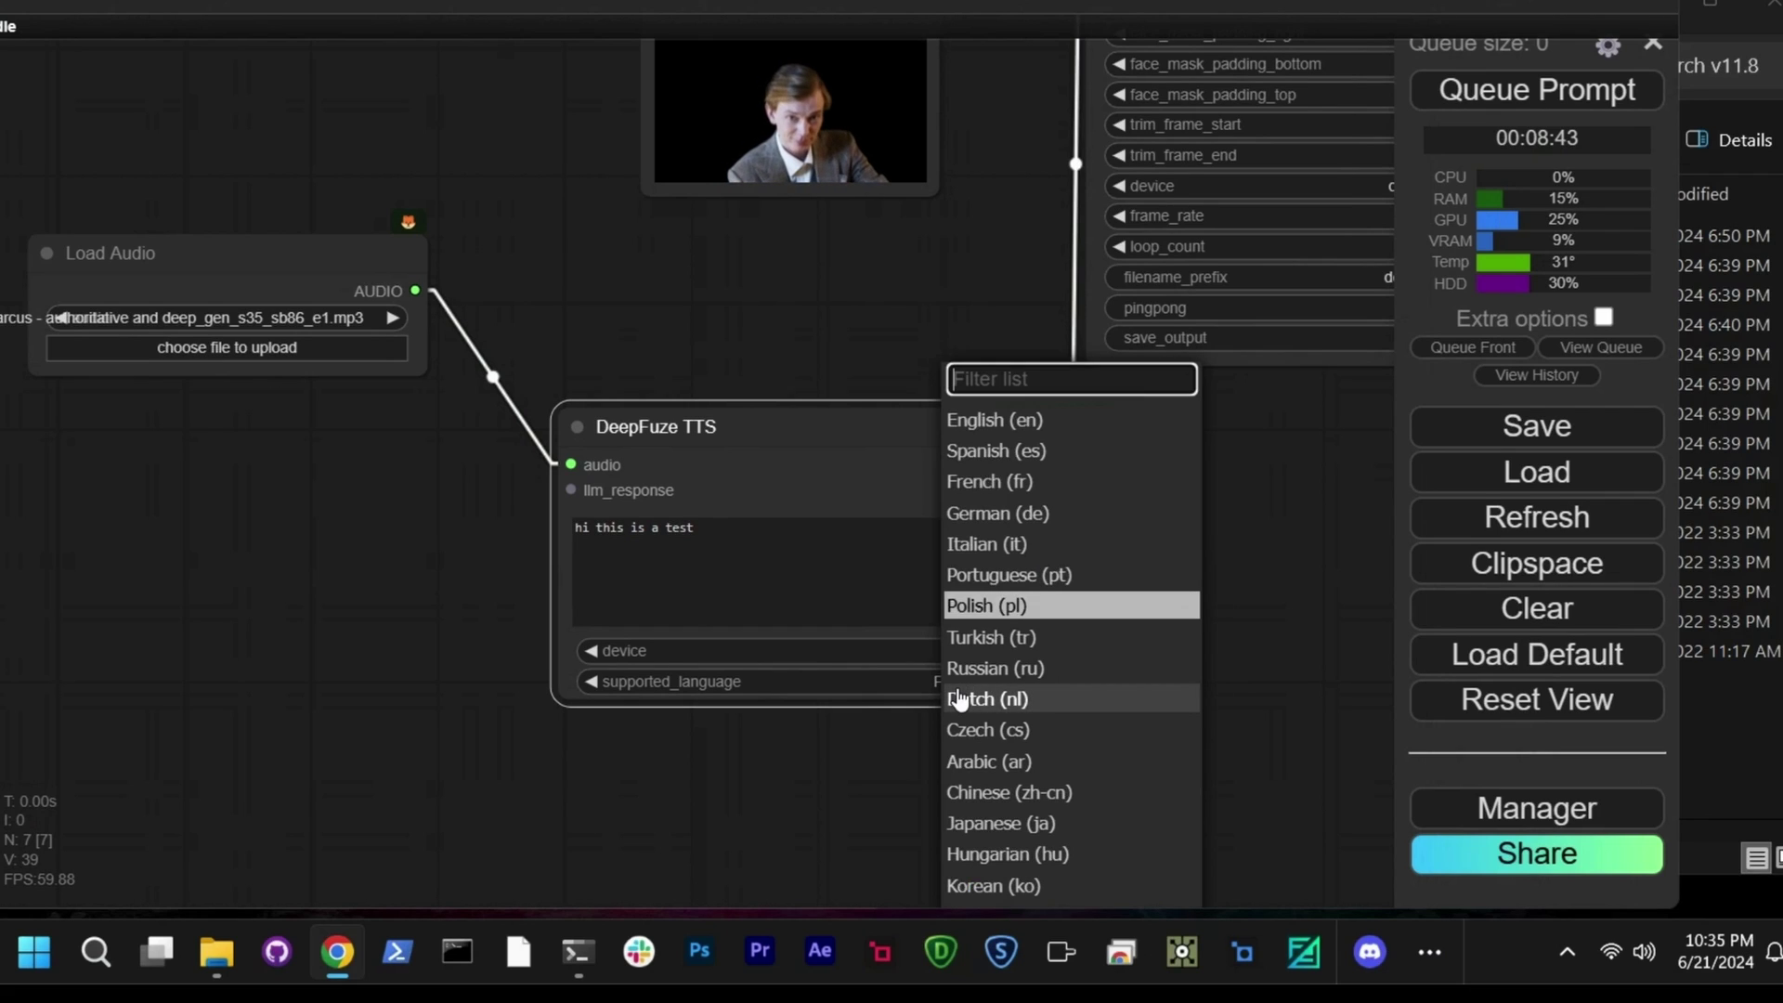
left_click(994, 421)
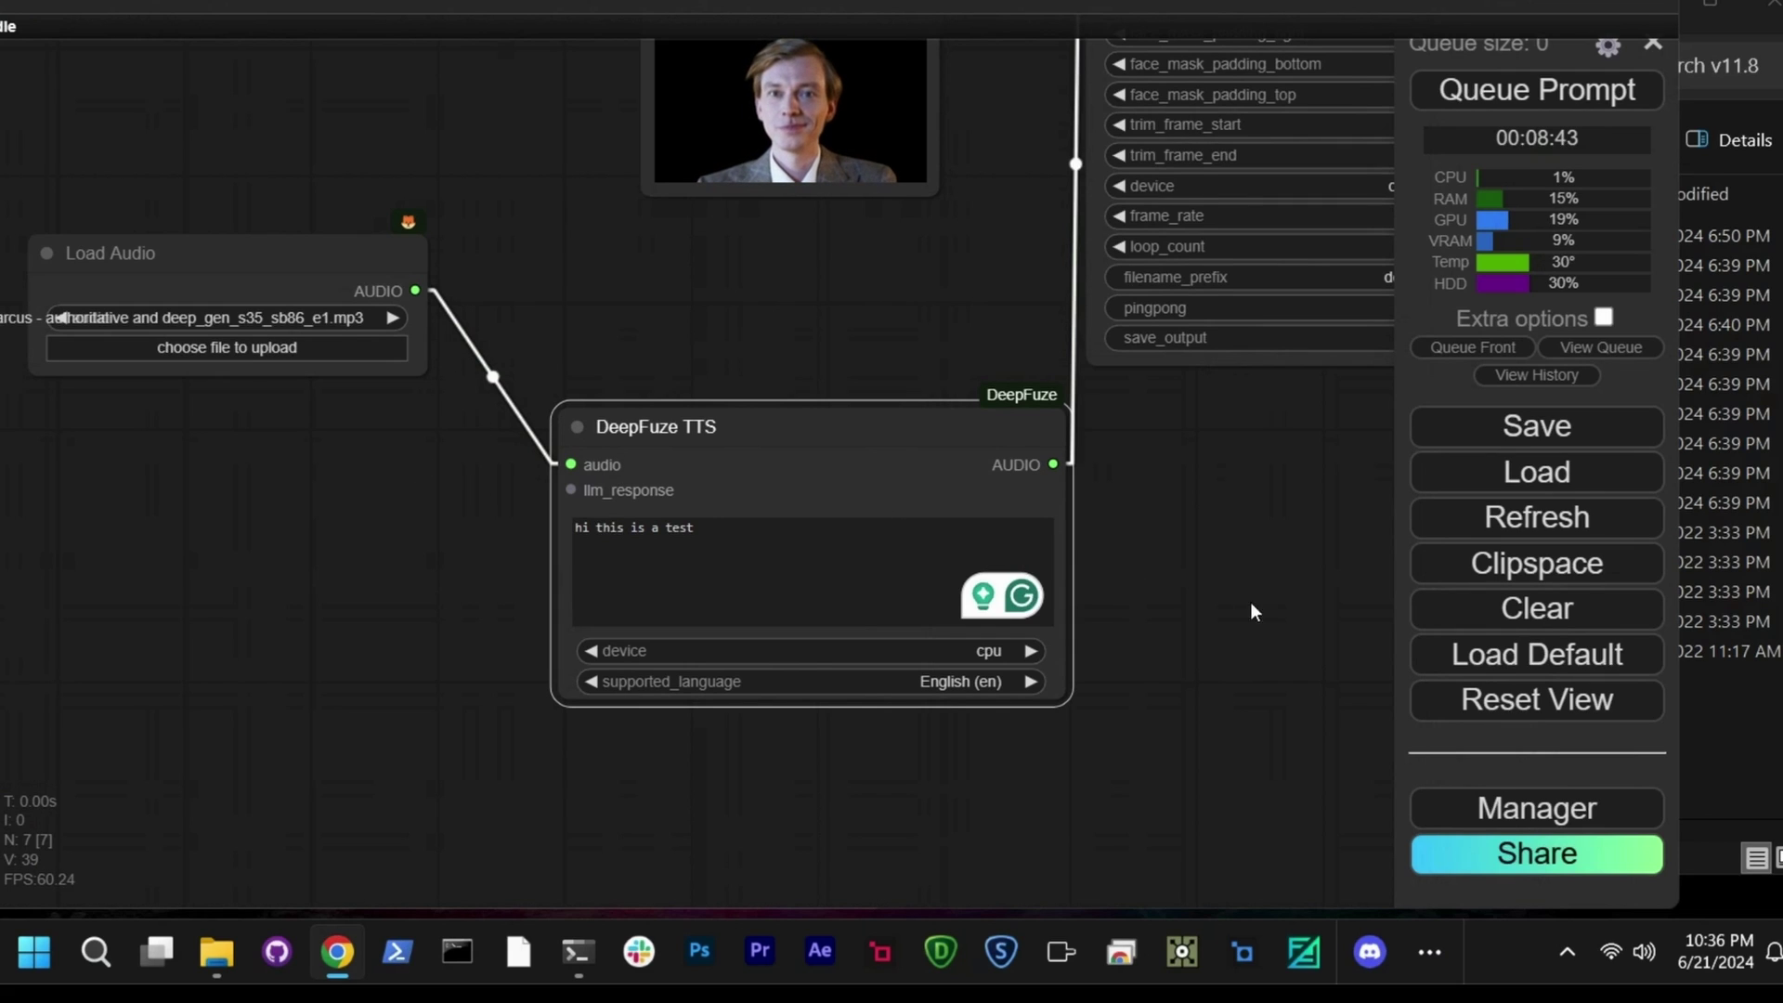
left_click_drag(1221, 605, 1004, 600)
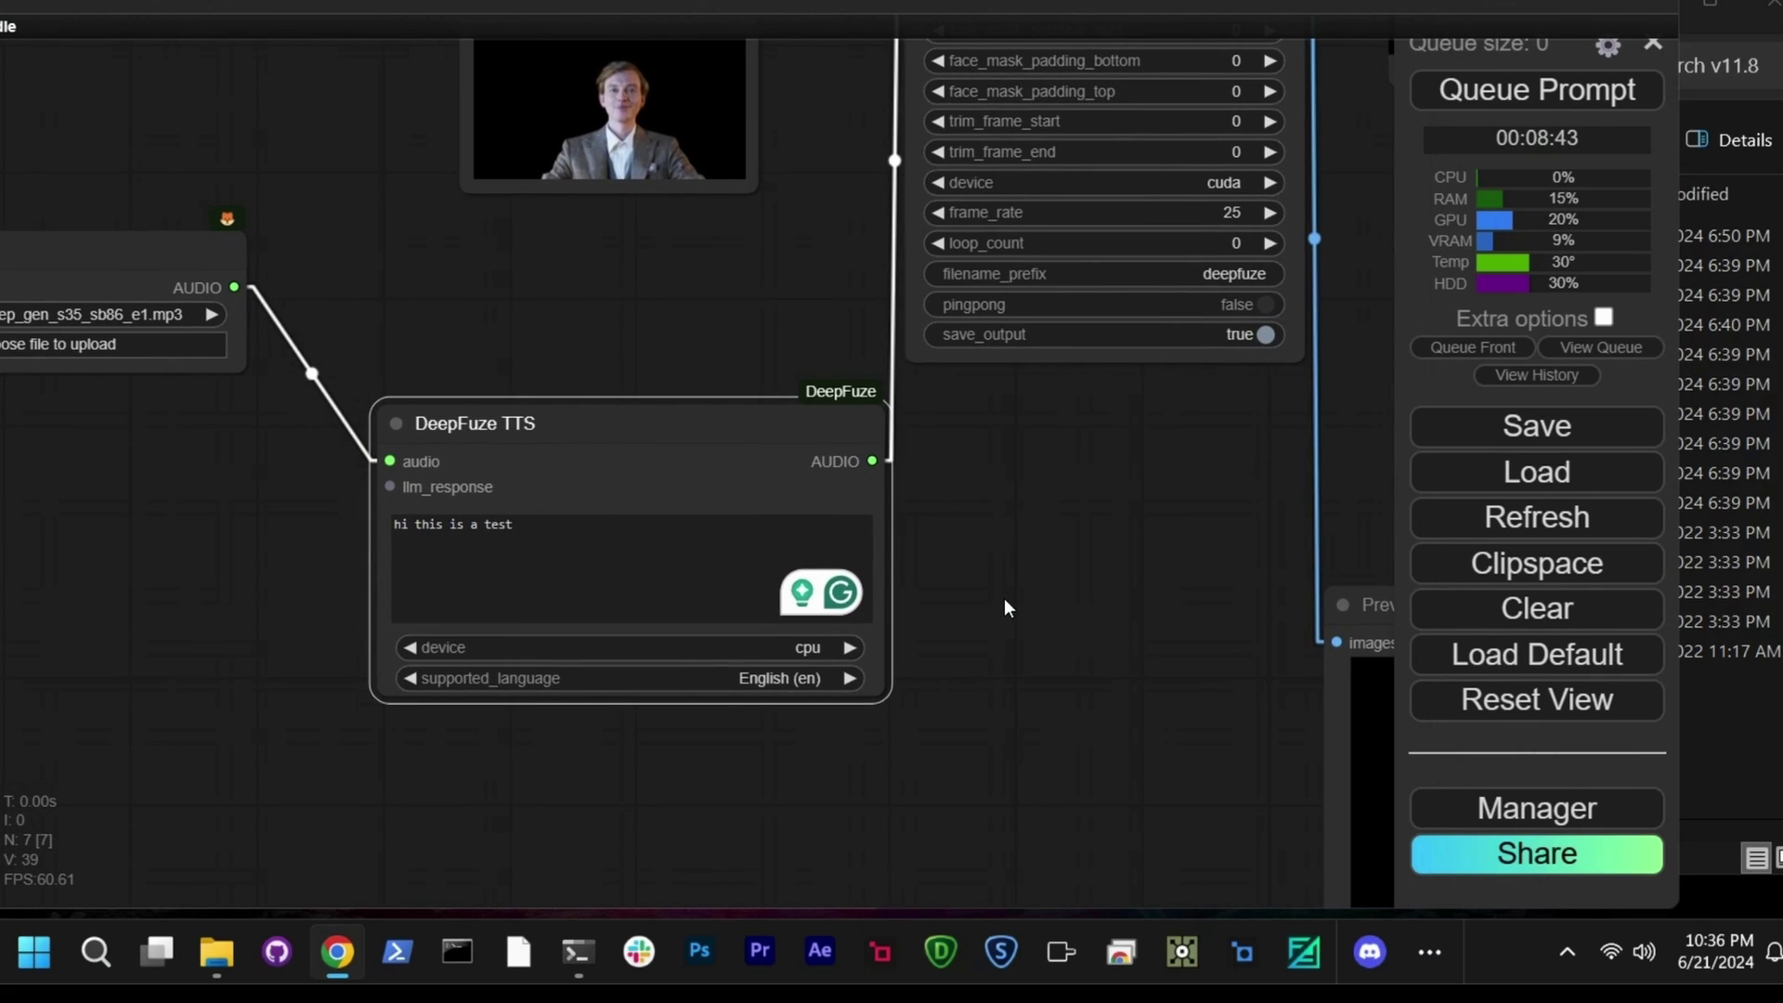
- Add an Openai LLM node feeding TTS's llm_response, place it left, and copy the sample text
scroll(1004, 598, "down", 10)
scroll(1004, 598, "up", 9)
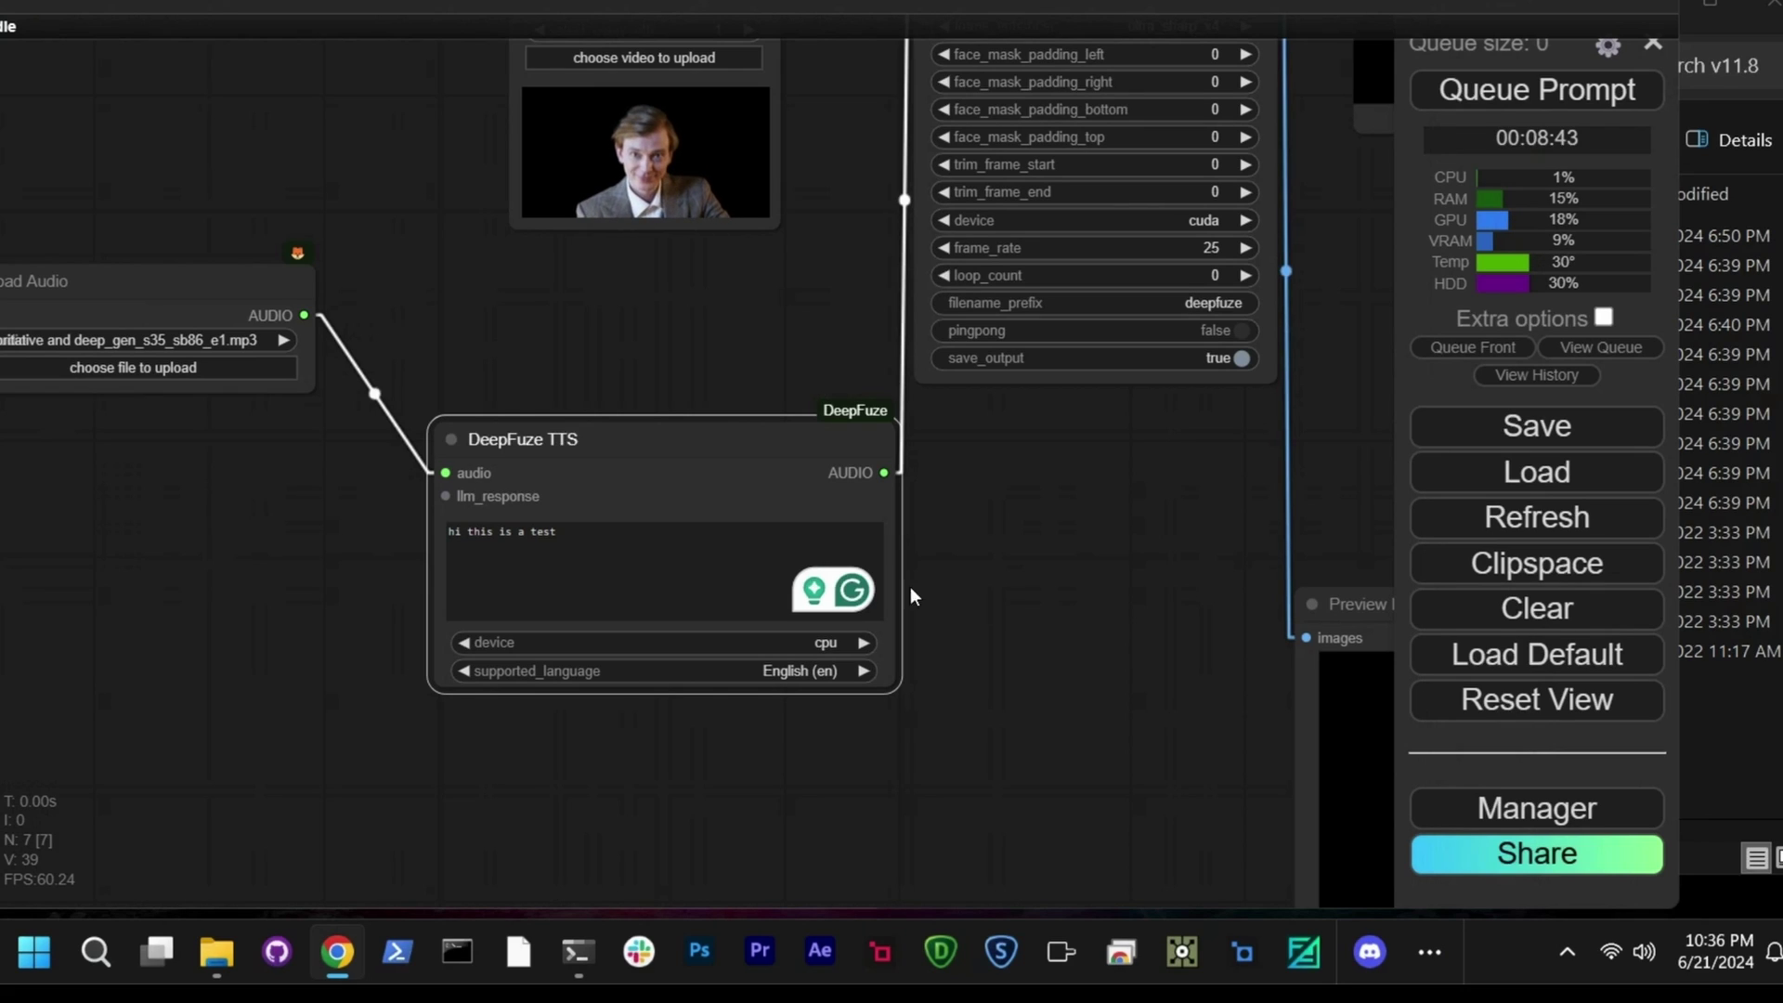
left_click_drag(447, 495, 260, 555)
left_click(348, 663)
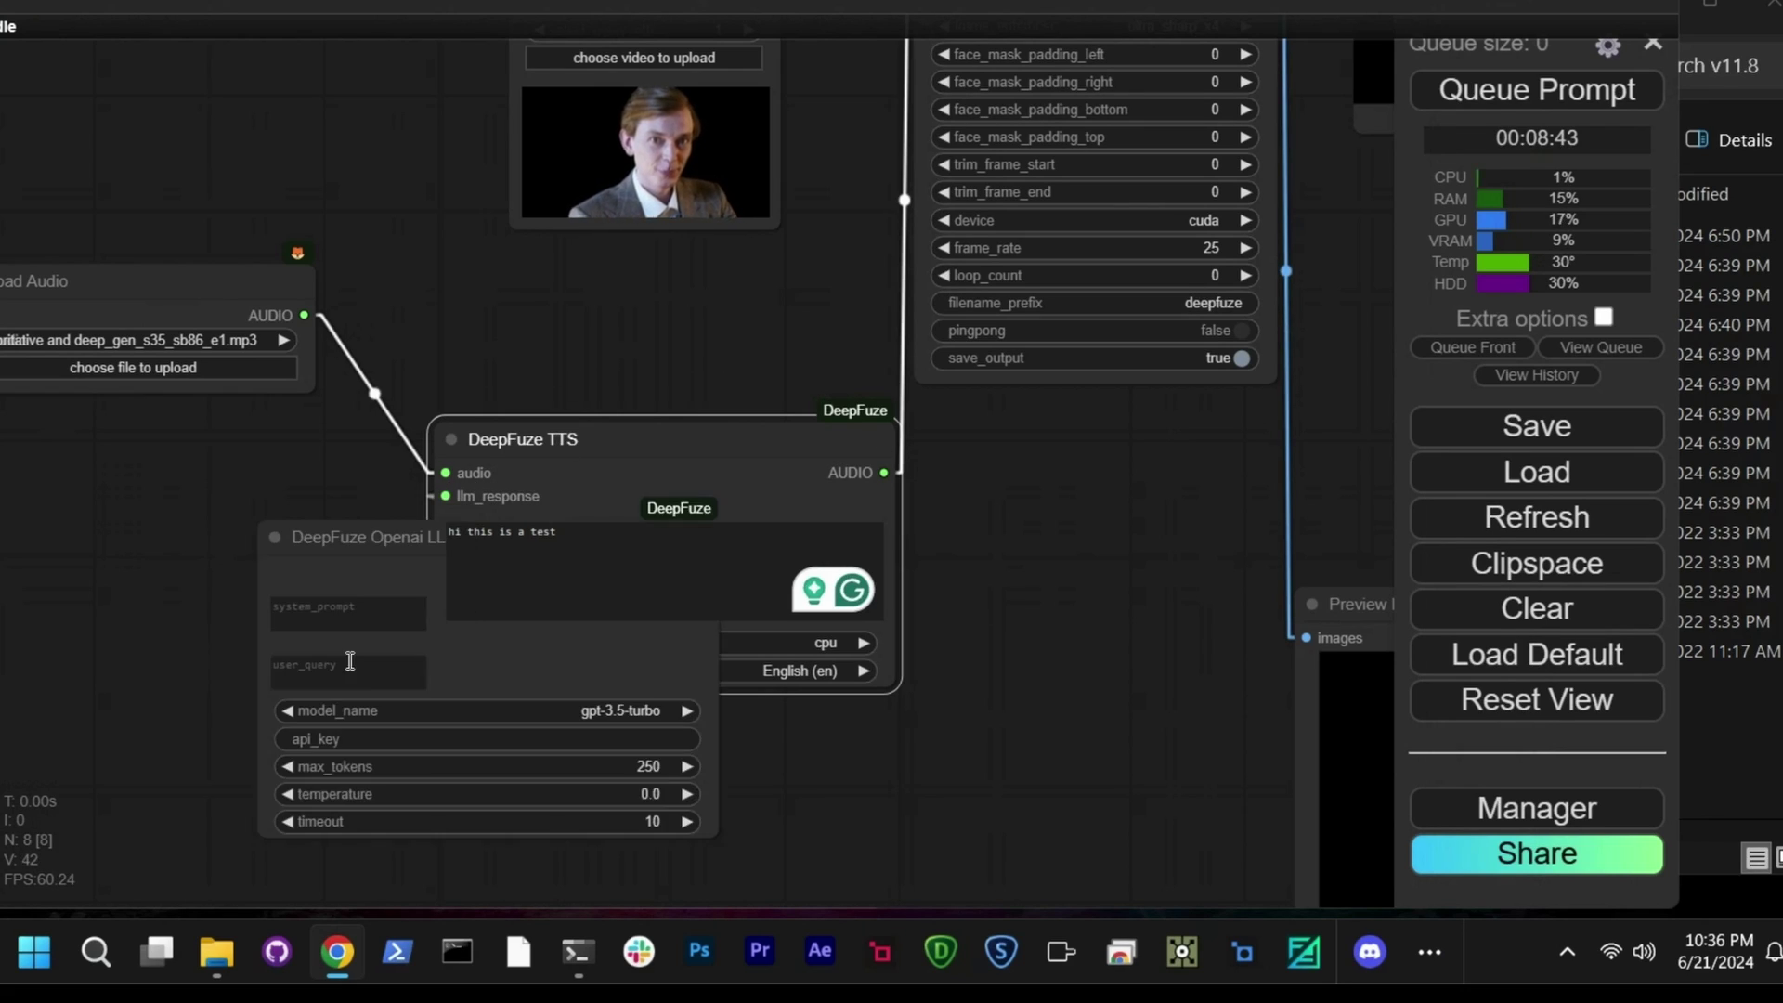
left_click_drag(367, 585, 65, 525)
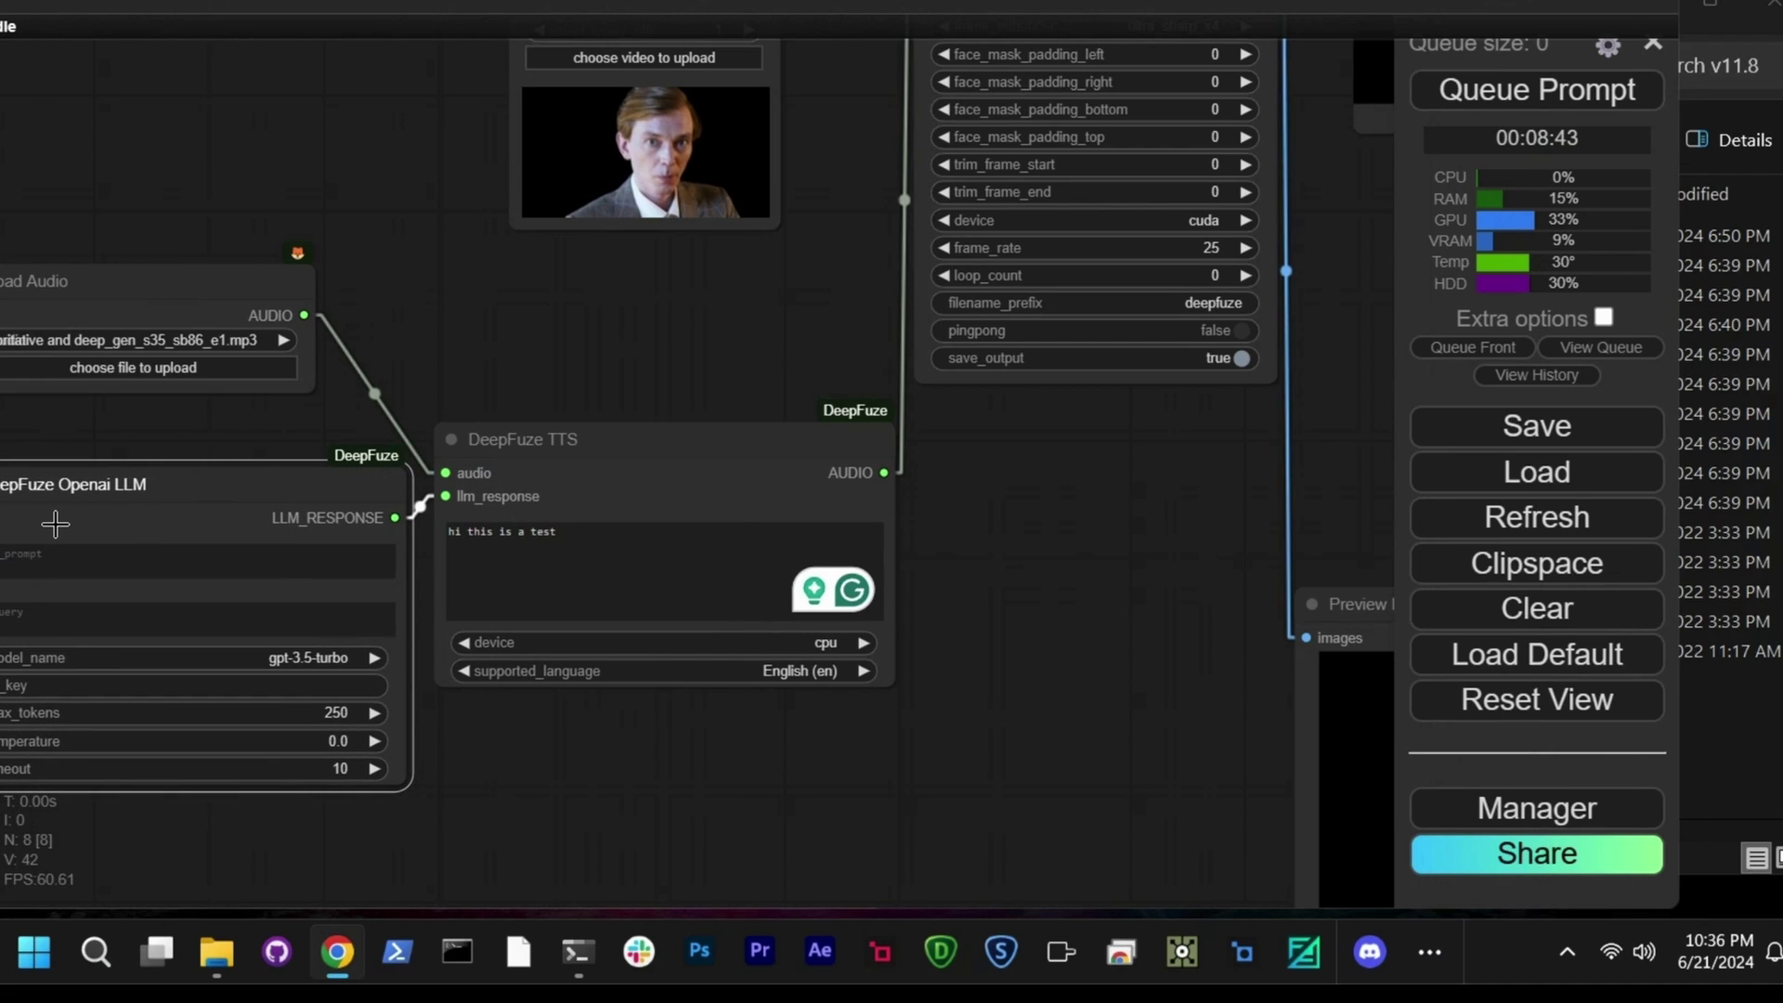
left_click_drag(496, 789, 1014, 745)
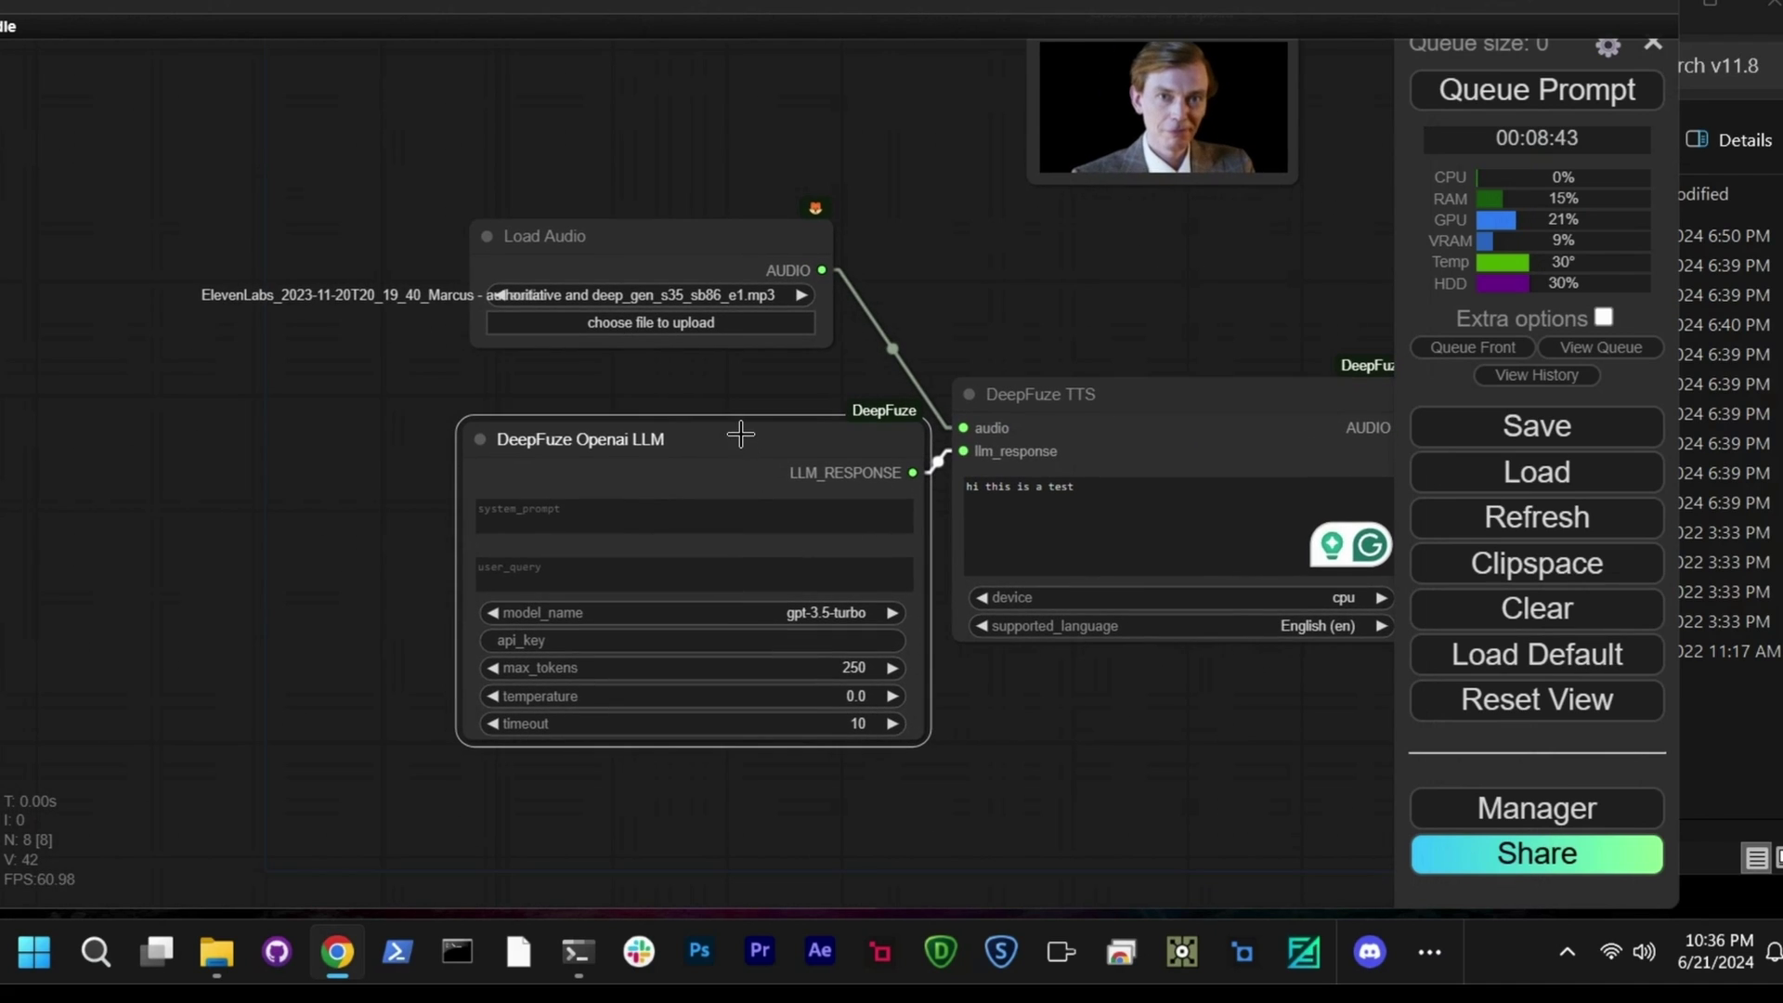
left_click_drag(740, 433, 627, 431)
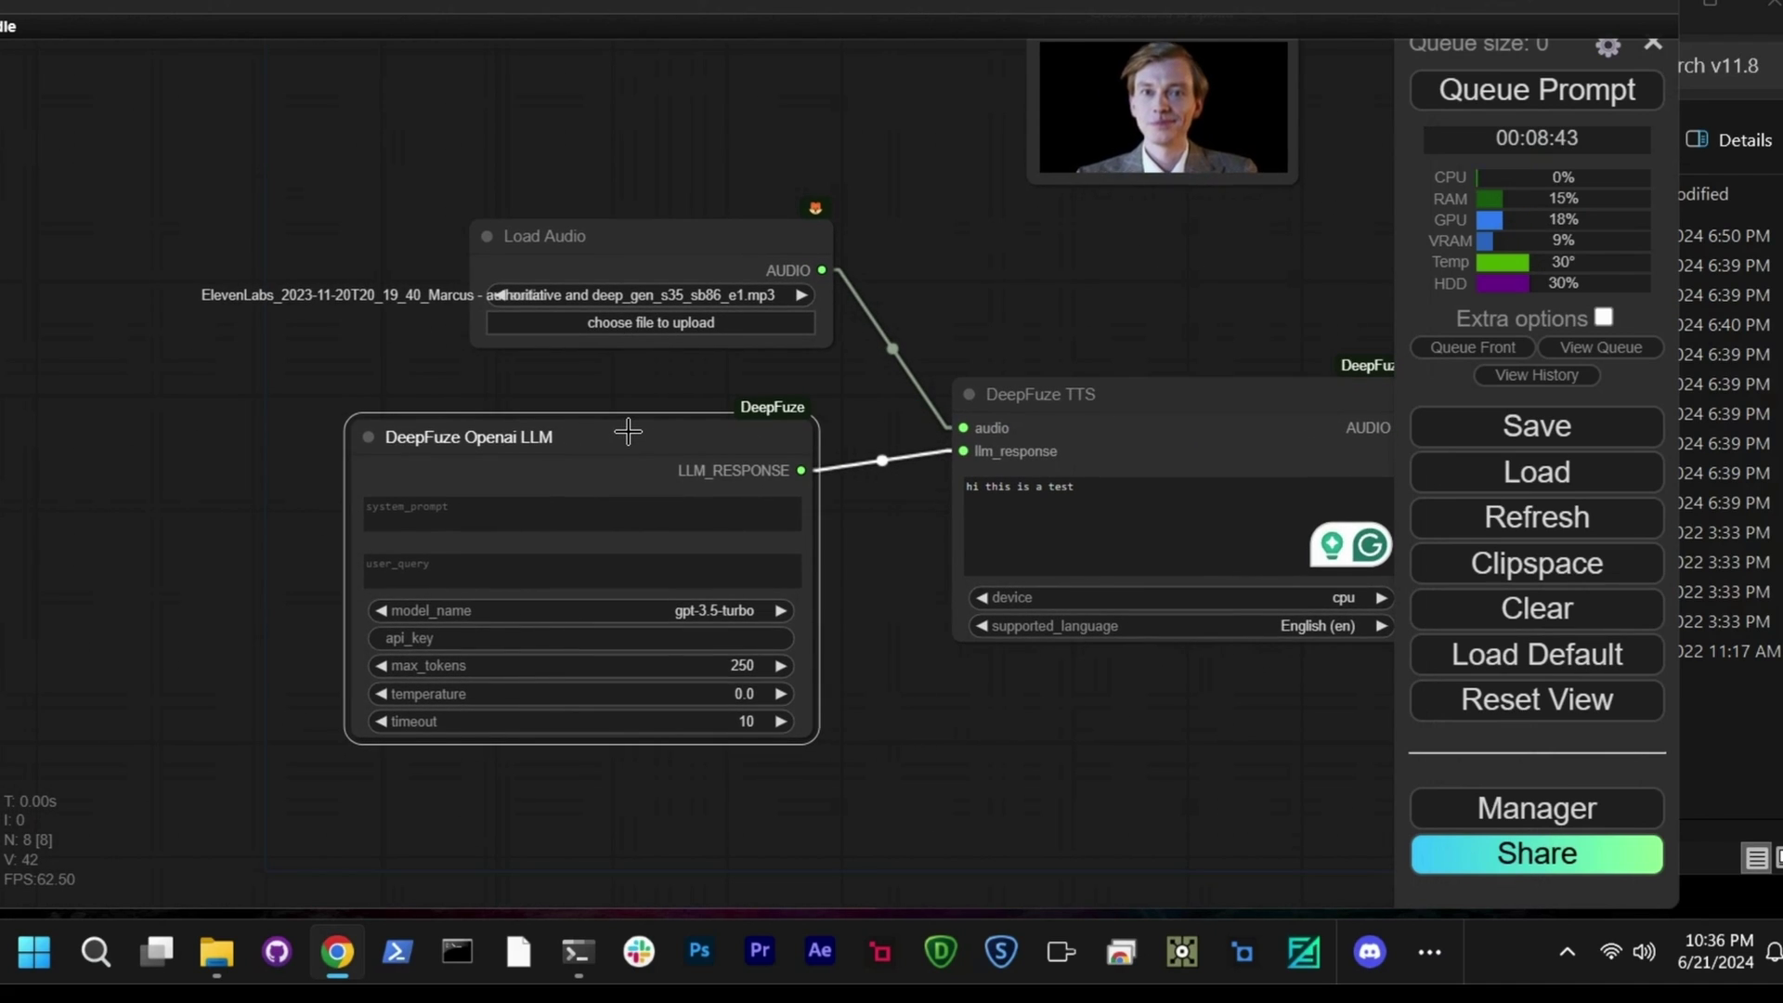
triple_click(1099, 491)
key("super+c")
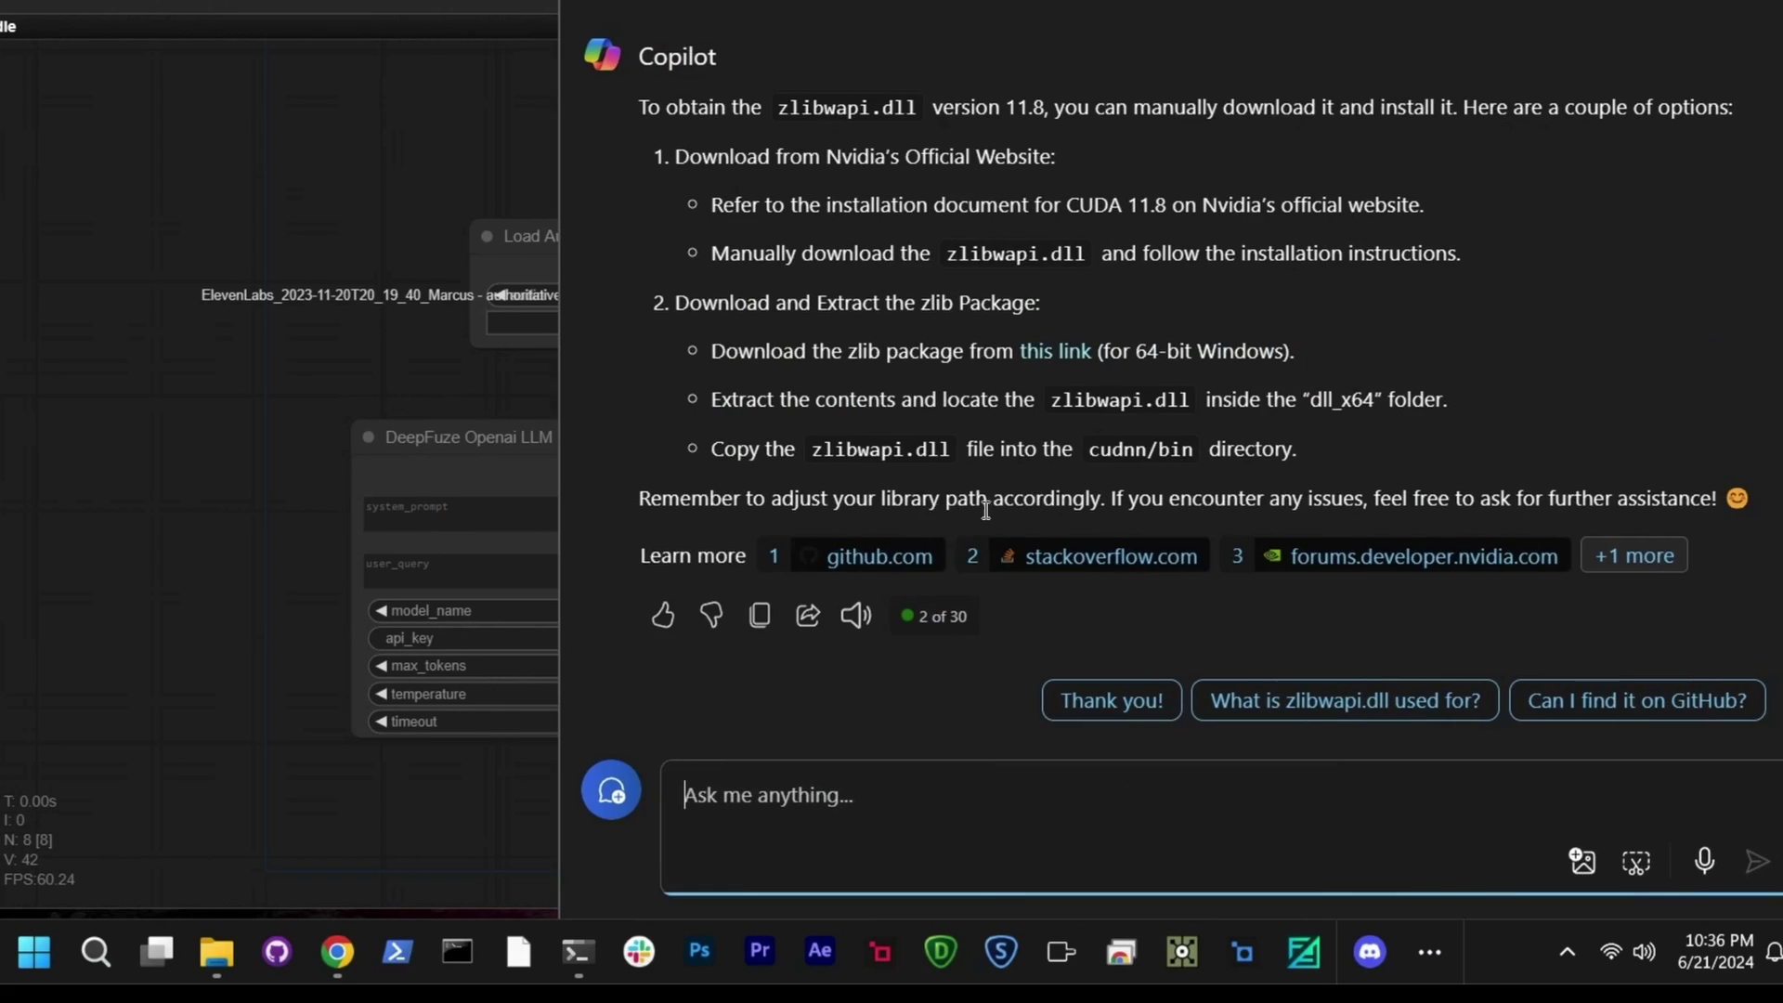
- Review the Openai LLM node's user_query, GPT model list and api_key entry
key("super+c")
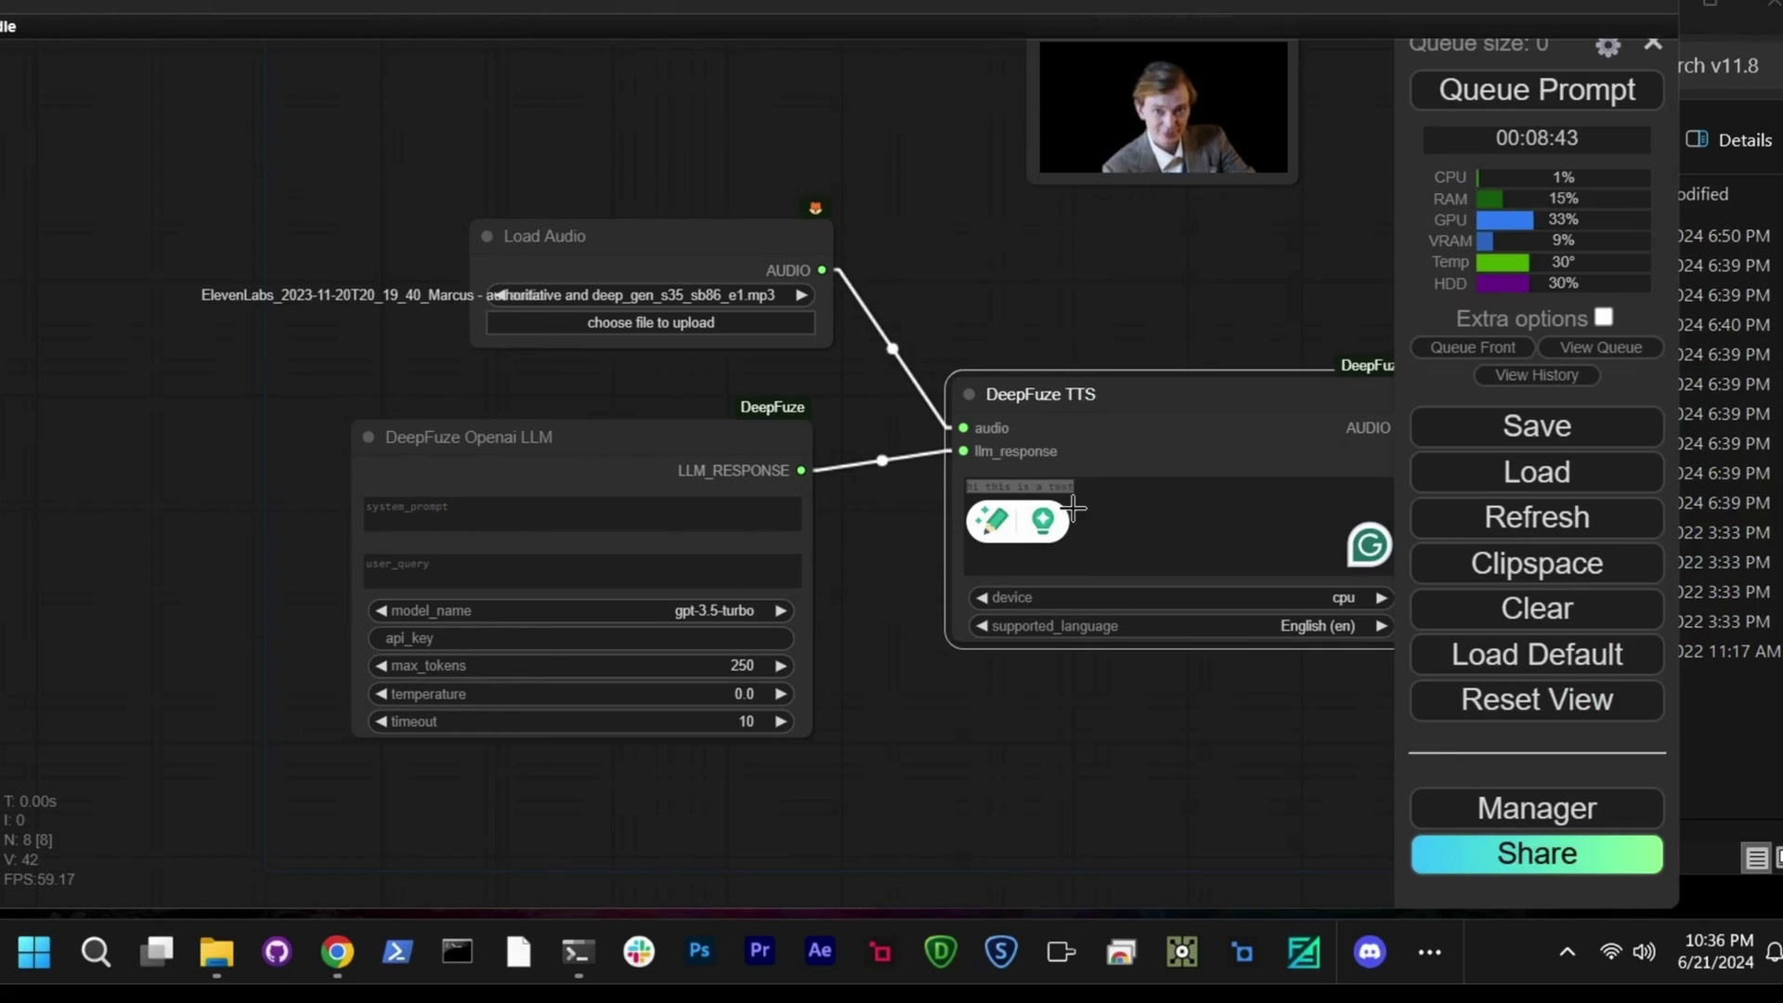
left_click(496, 579)
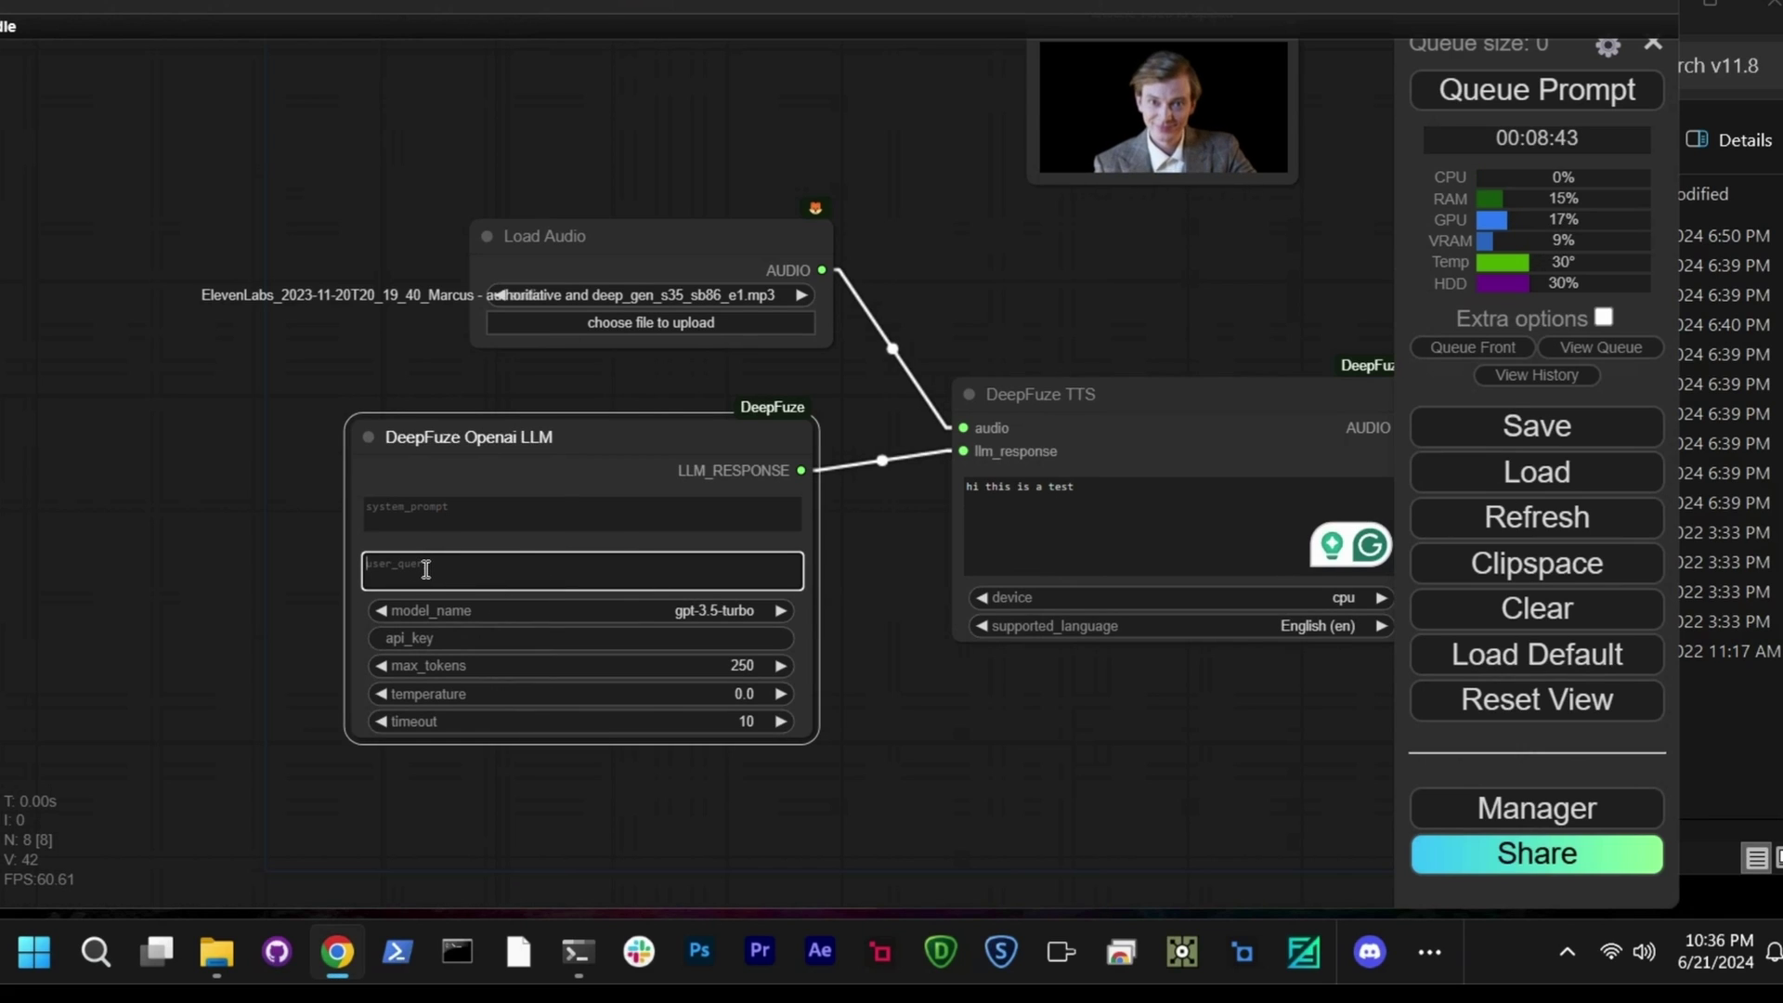
left_click(710, 610)
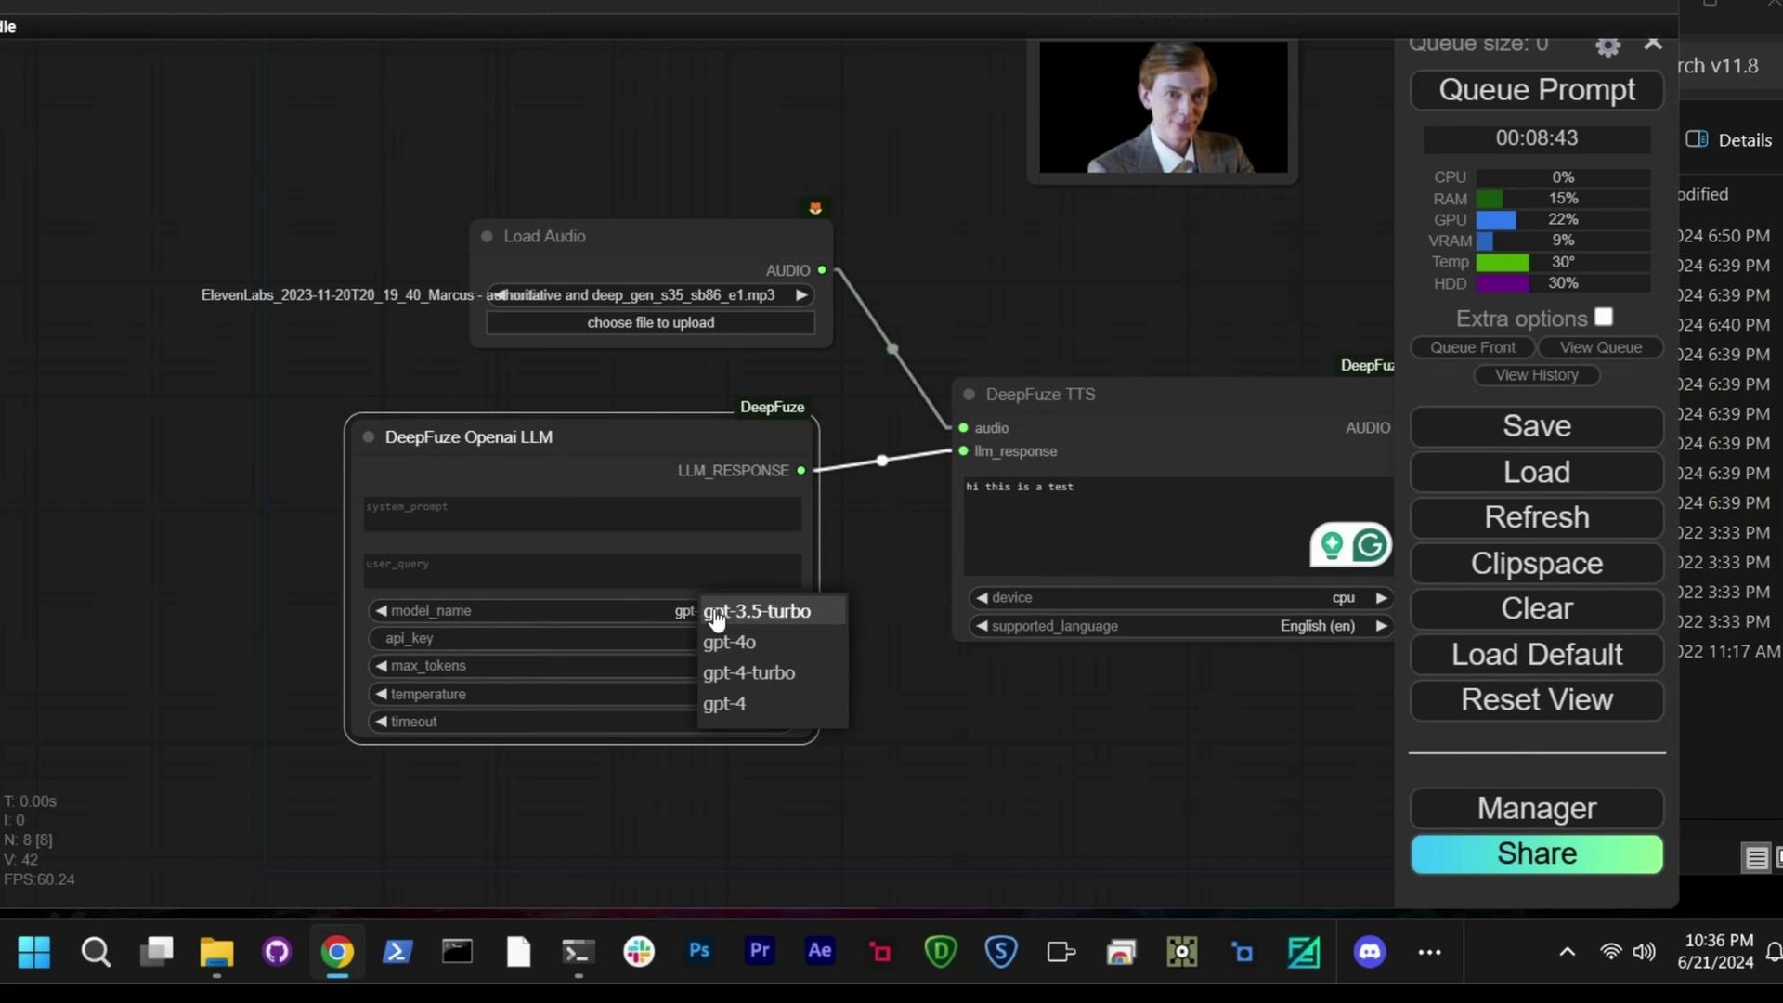
left_click(708, 637)
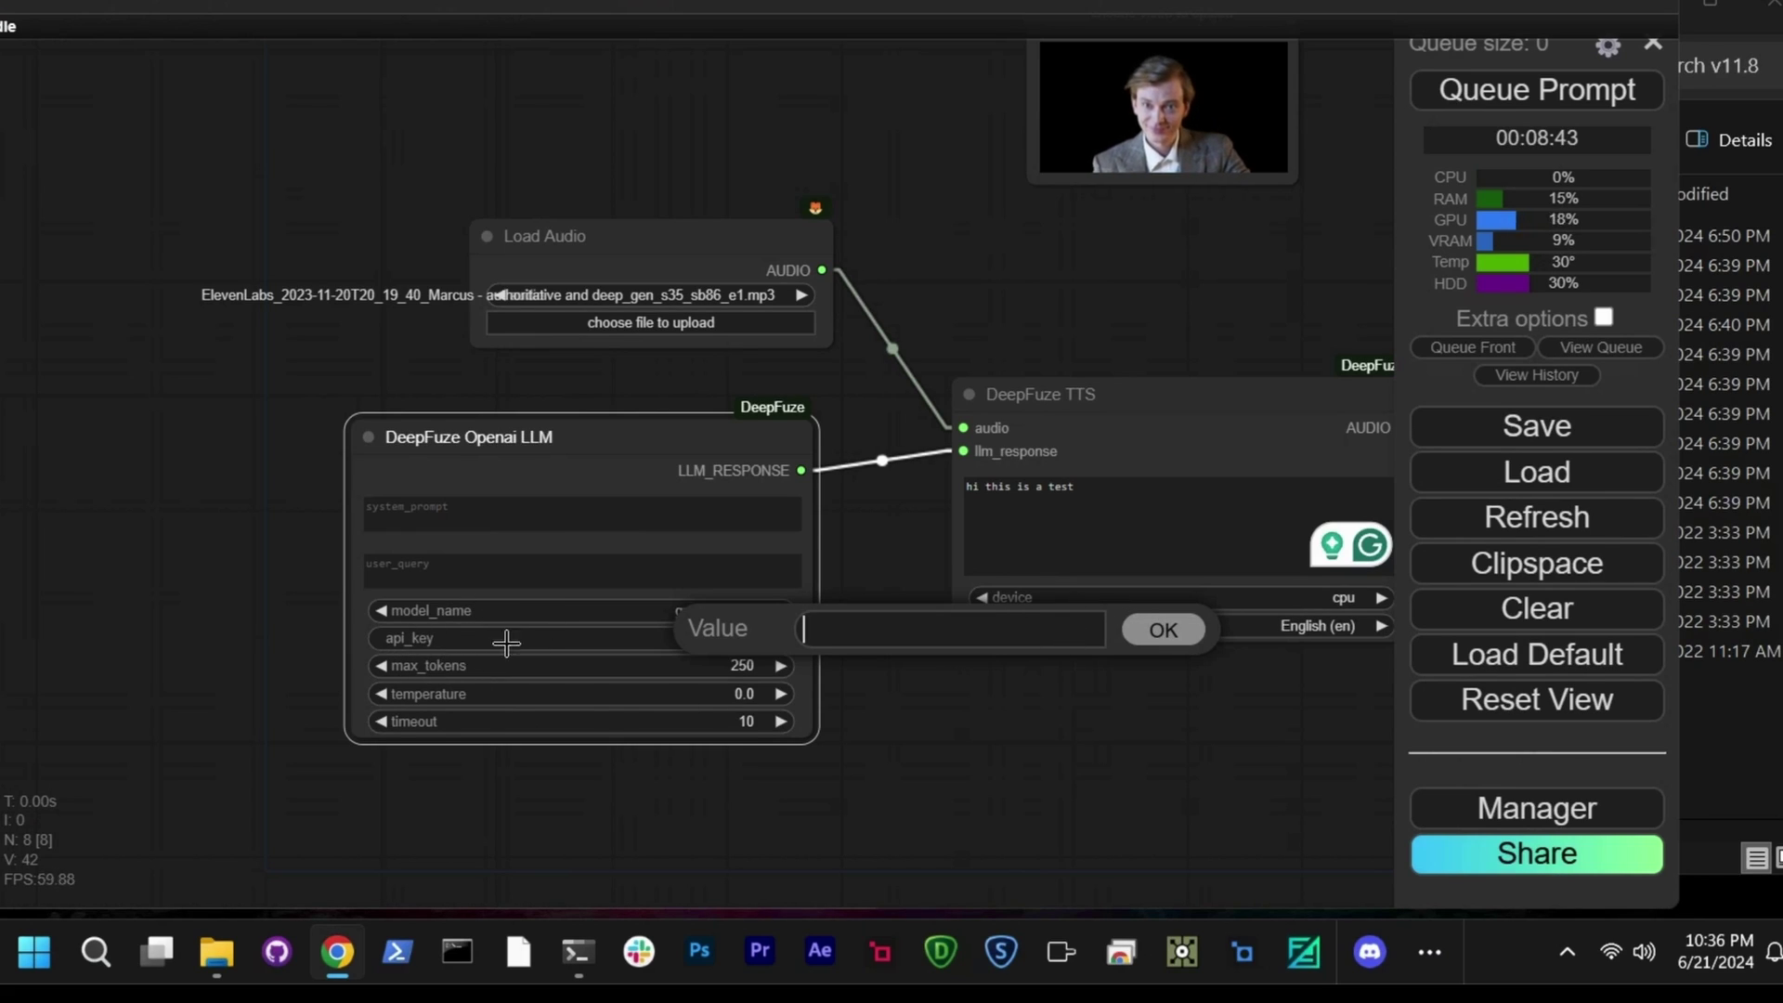
left_click(1158, 631)
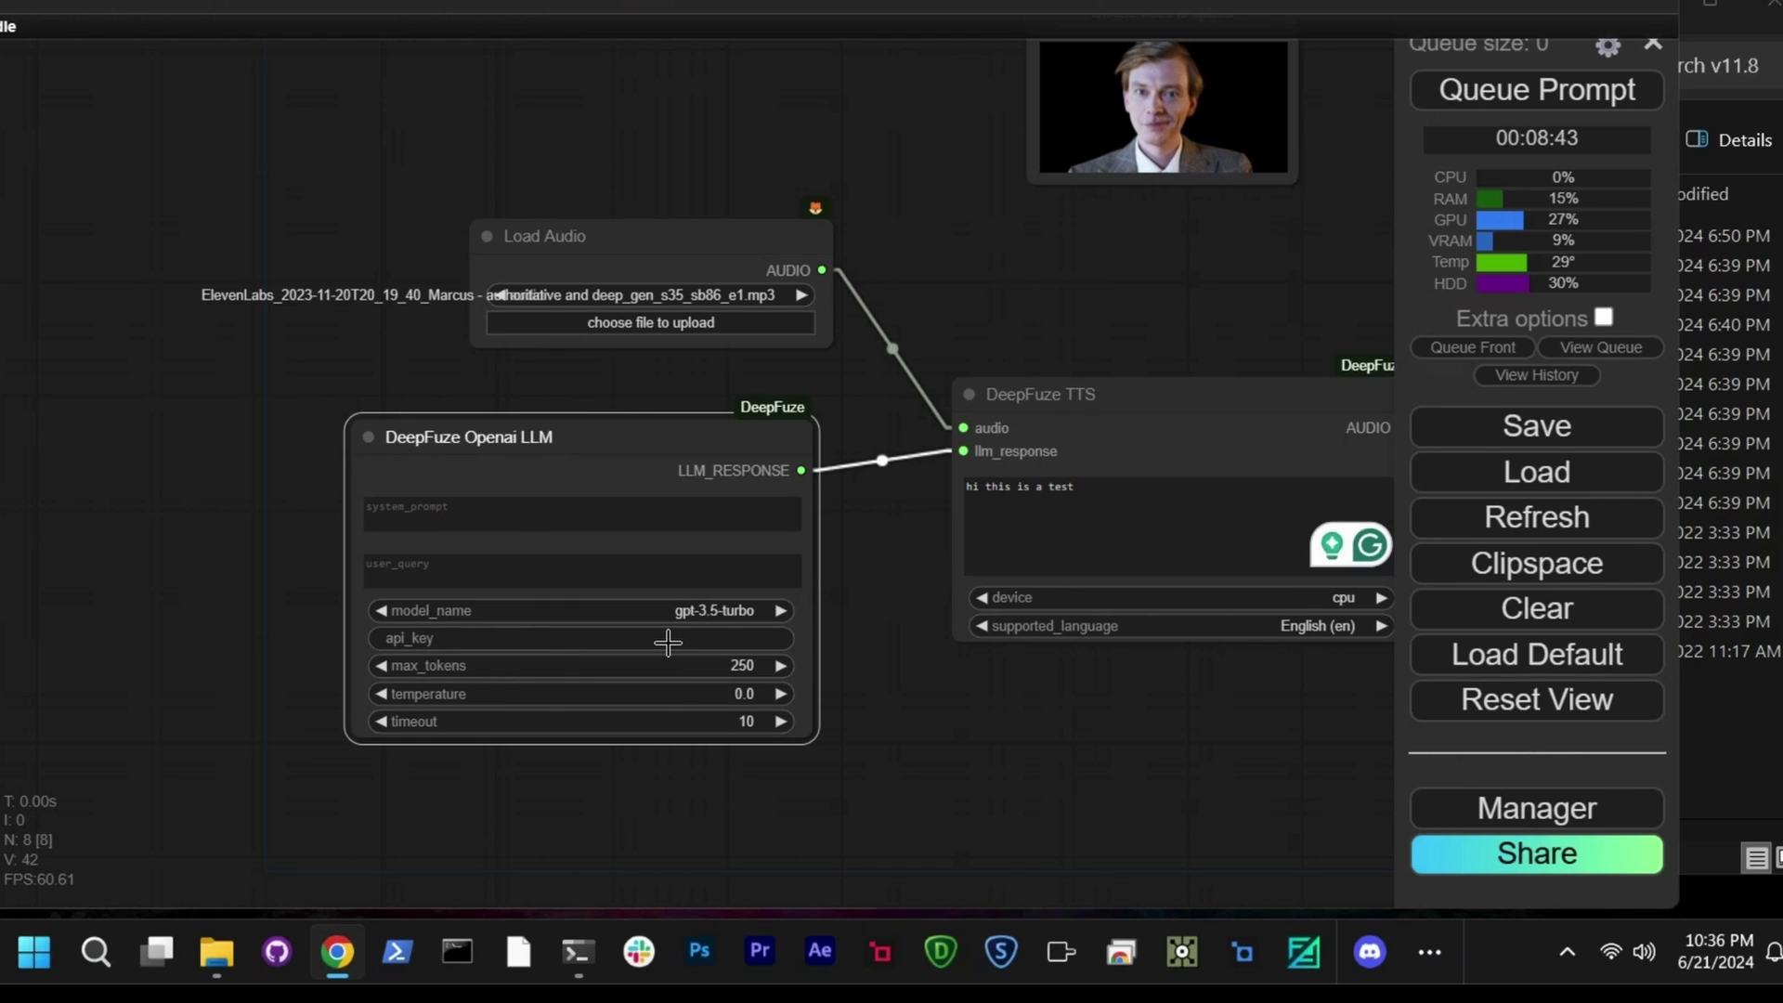
- Delete the 'hi this is a test' sample text from the TTS text box
left_click(1094, 493)
key("ctrl+a")
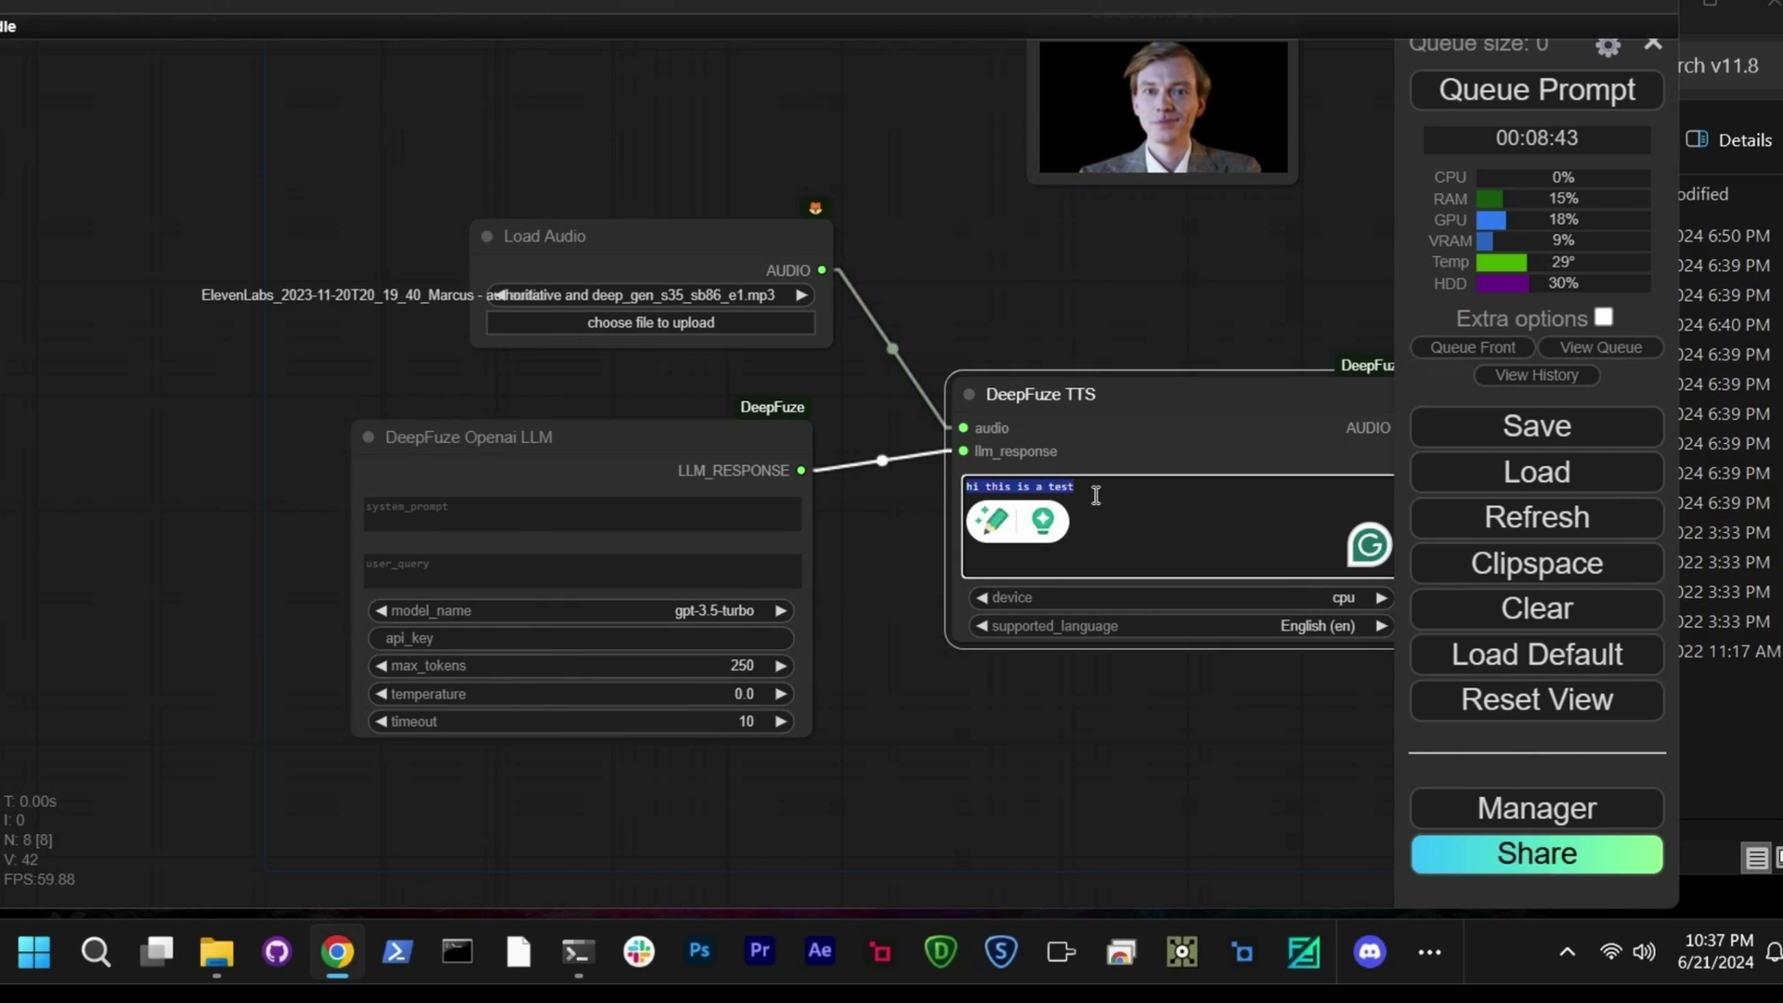
key("BackSpace")
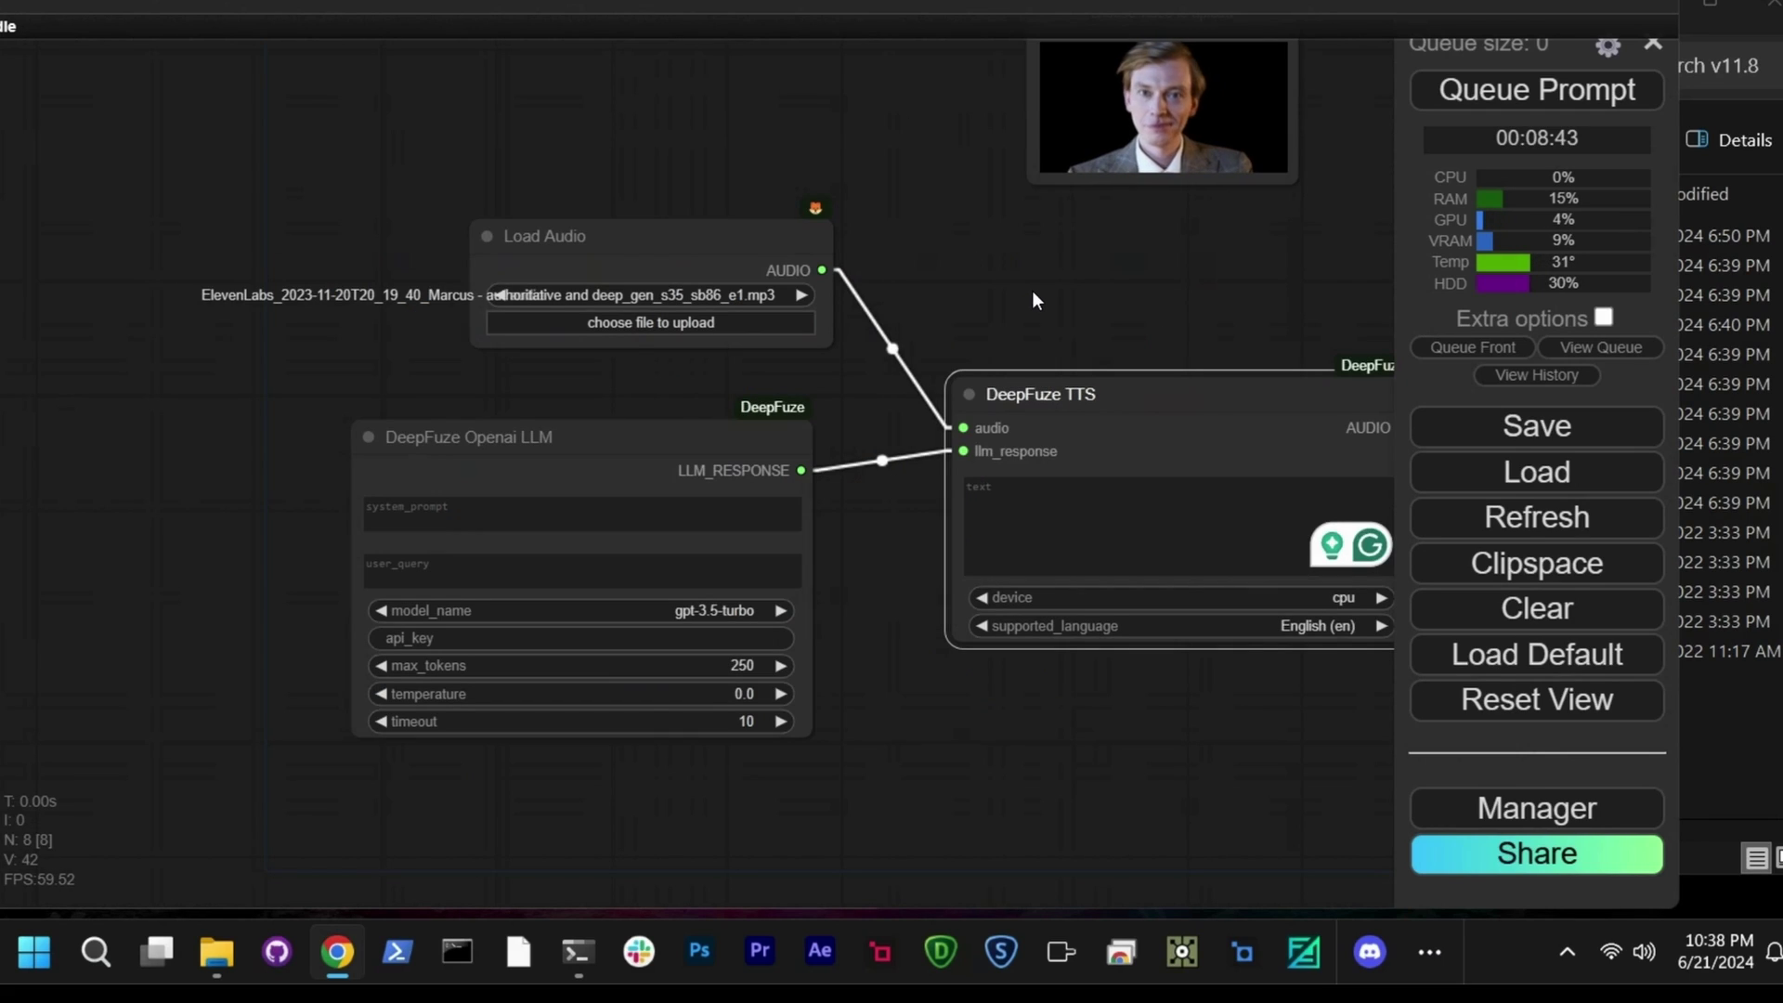
- Add a DeepFuze Save Audio node and connect the TTS audio output to it
left_click_drag(1032, 292, 572, 262)
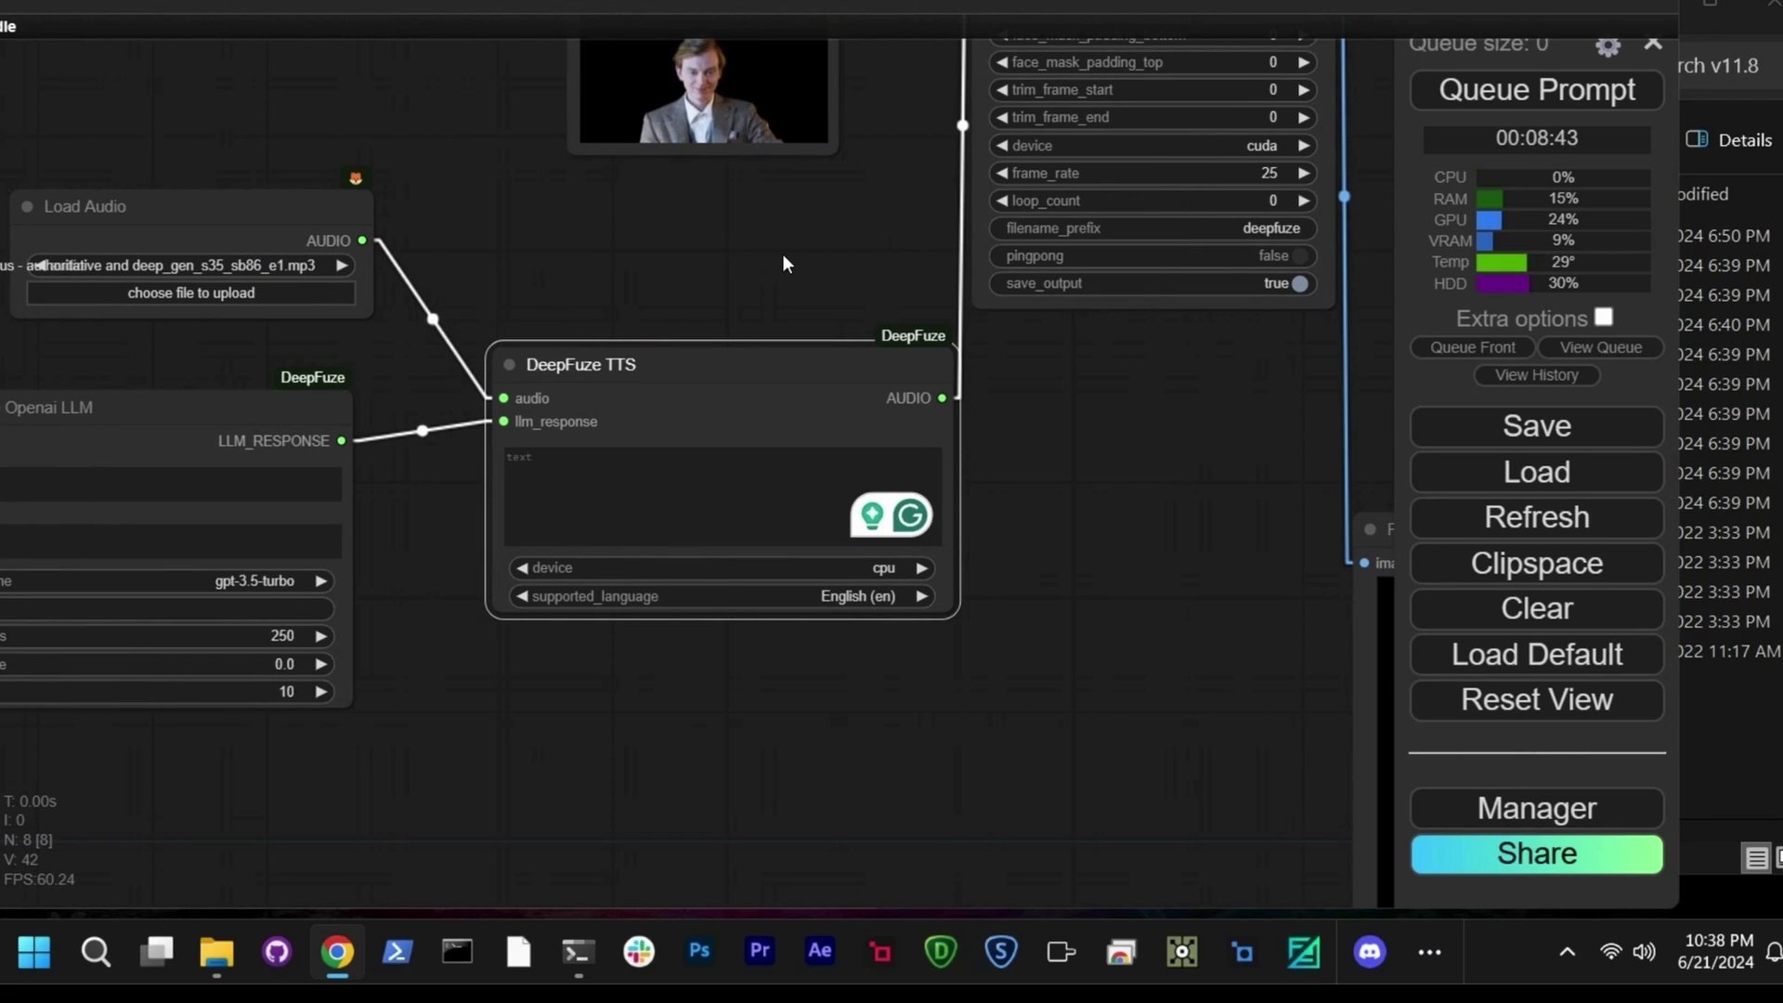
scroll(782, 260, "down", 5)
scroll(782, 260, "up", 7)
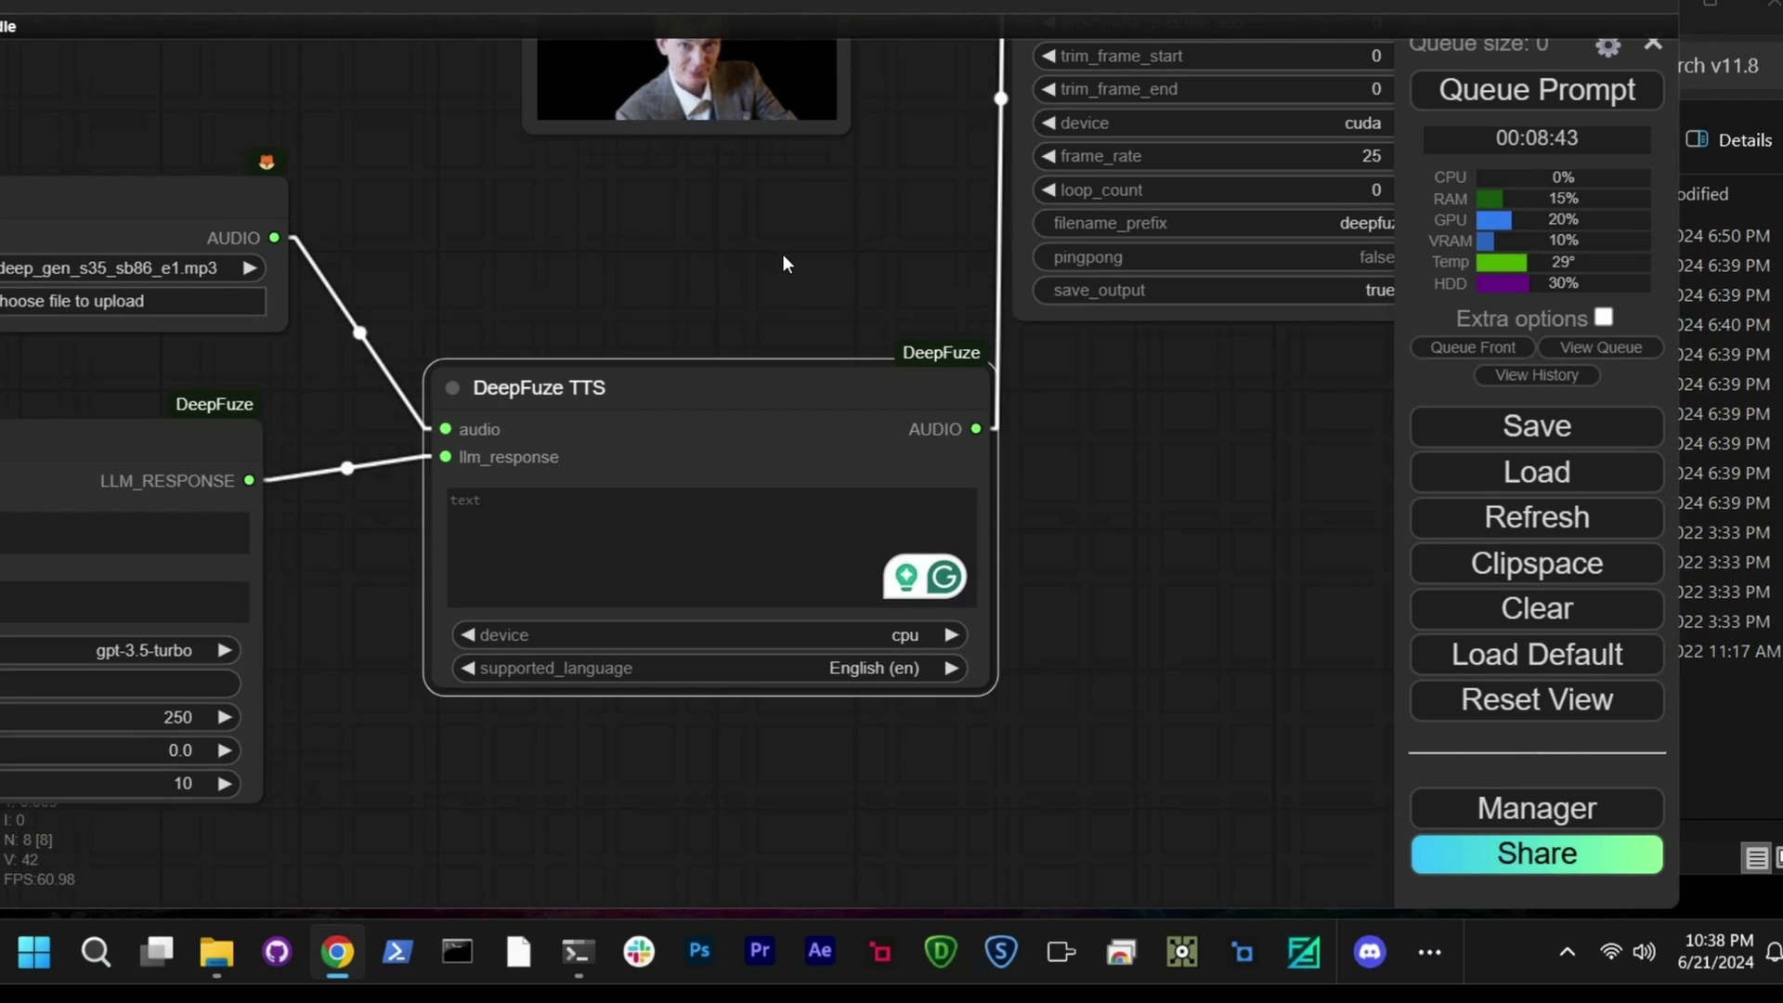
left_click_drag(883, 247, 994, 367)
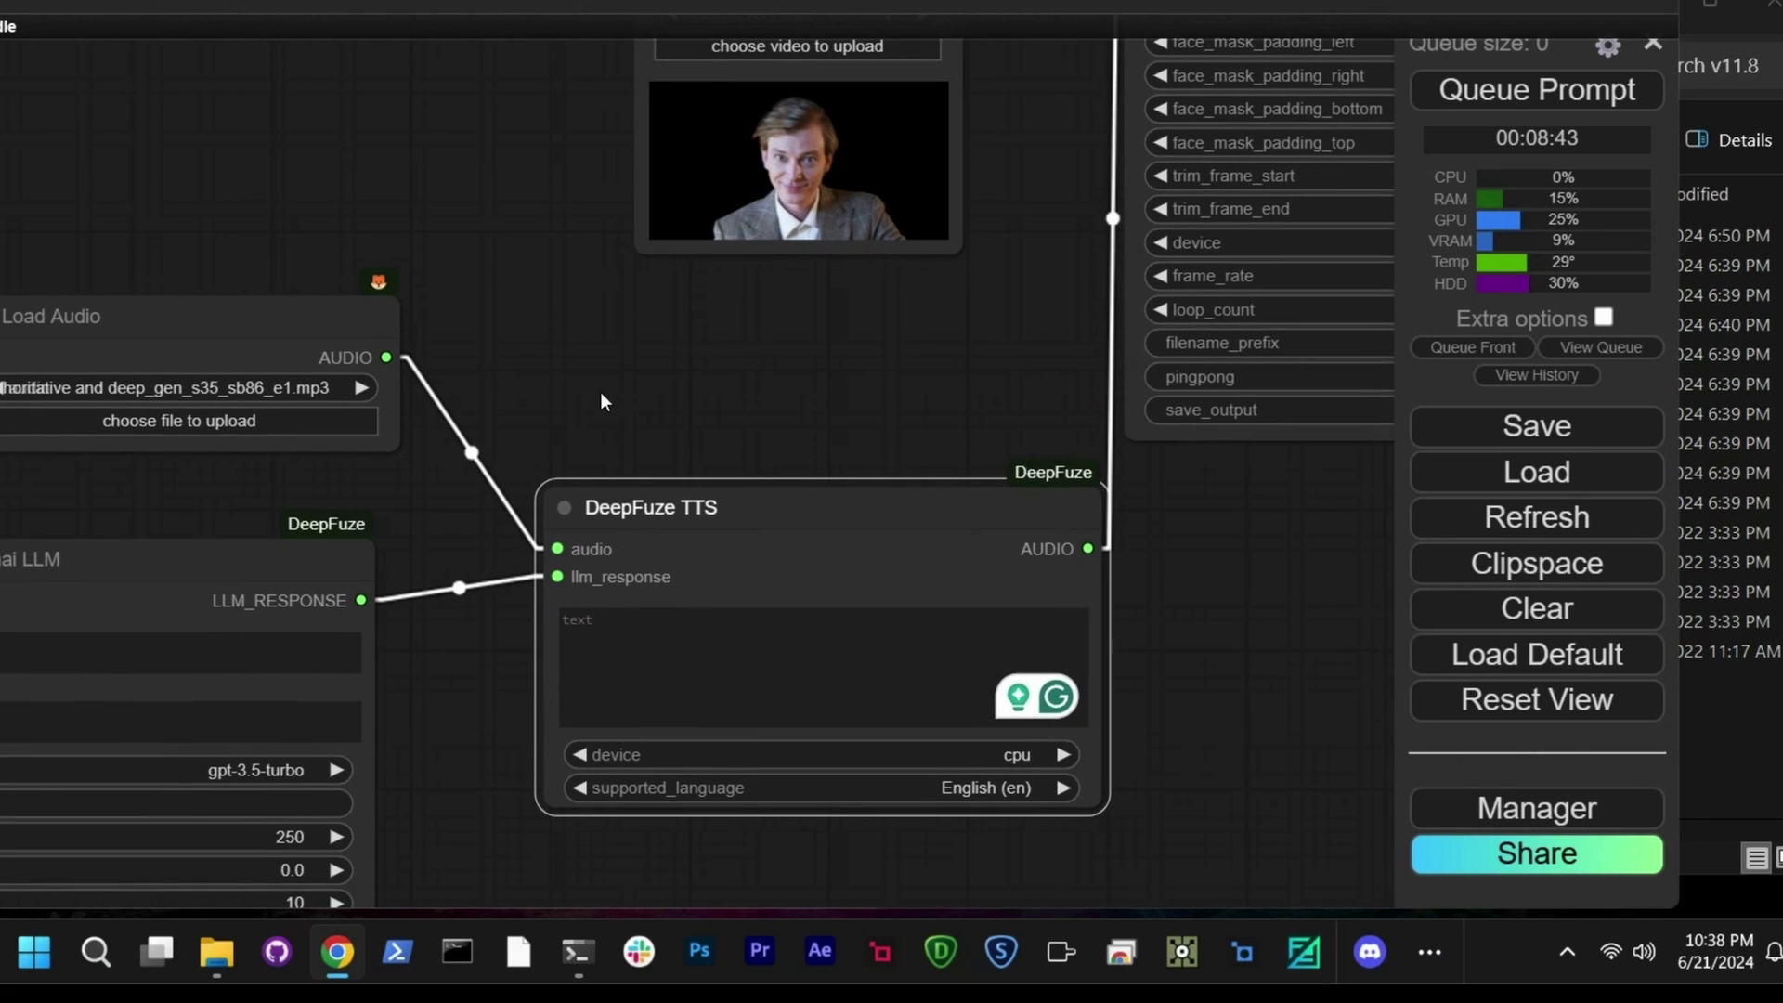
left_click_drag(1182, 543, 945, 451)
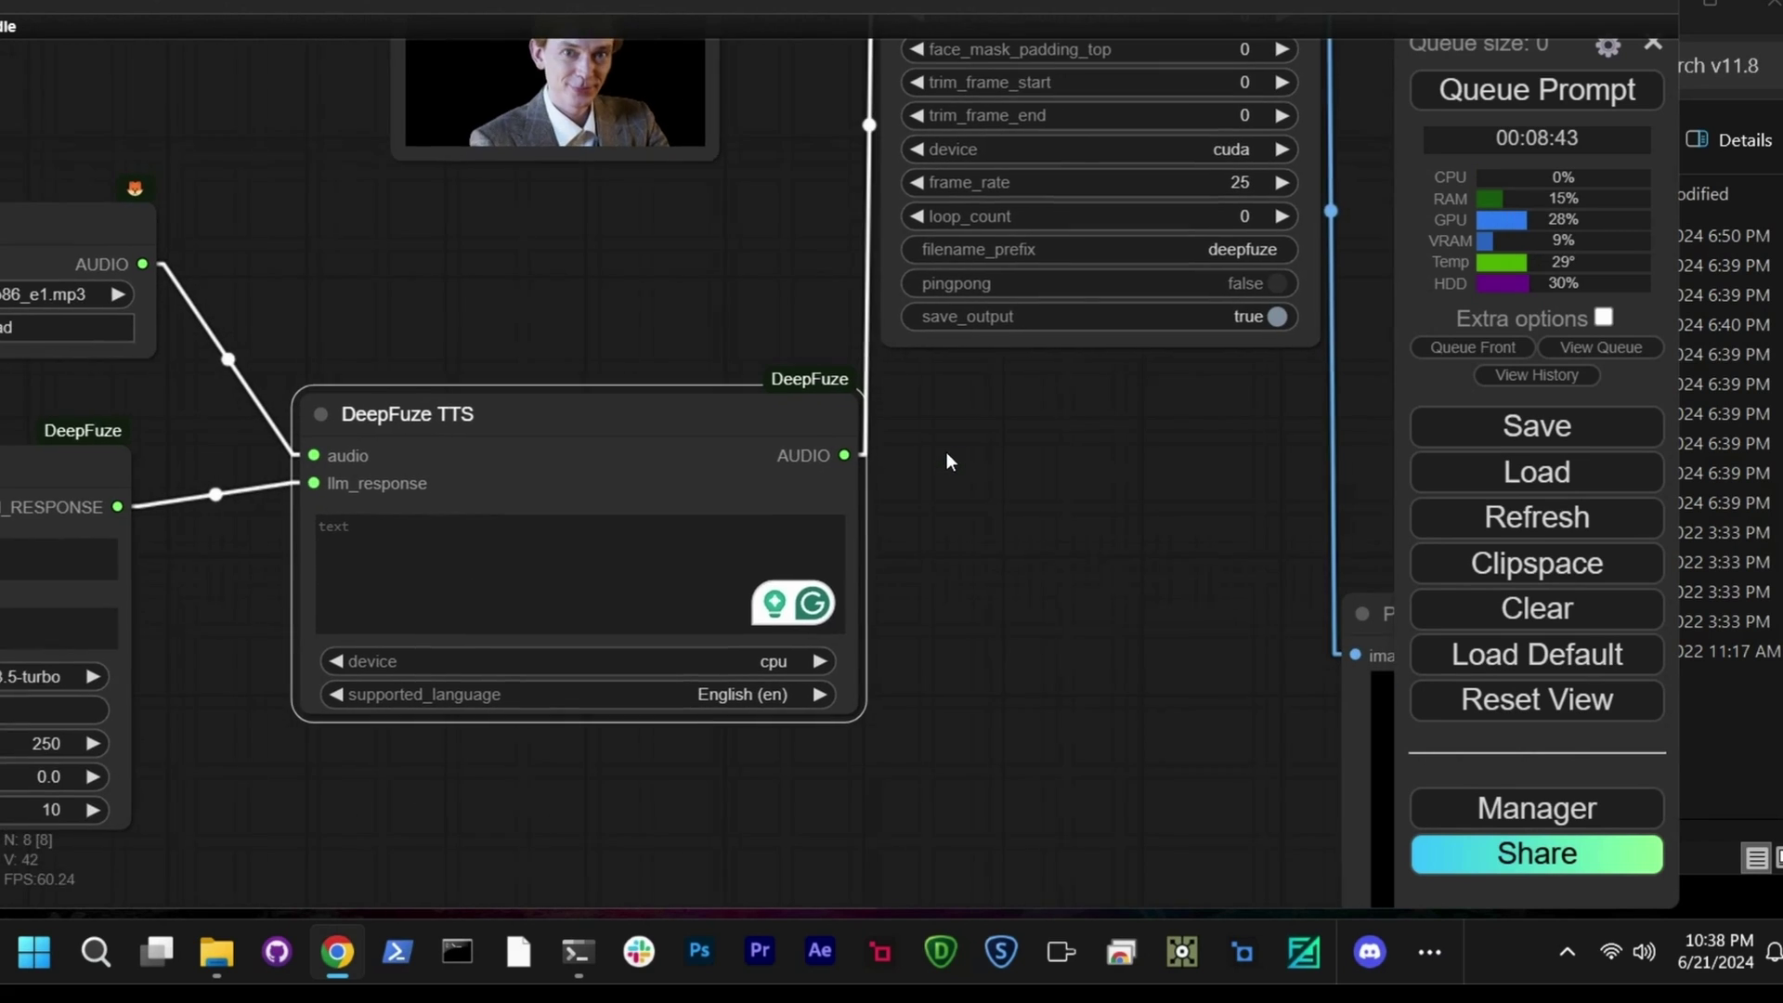
double_click(1058, 533)
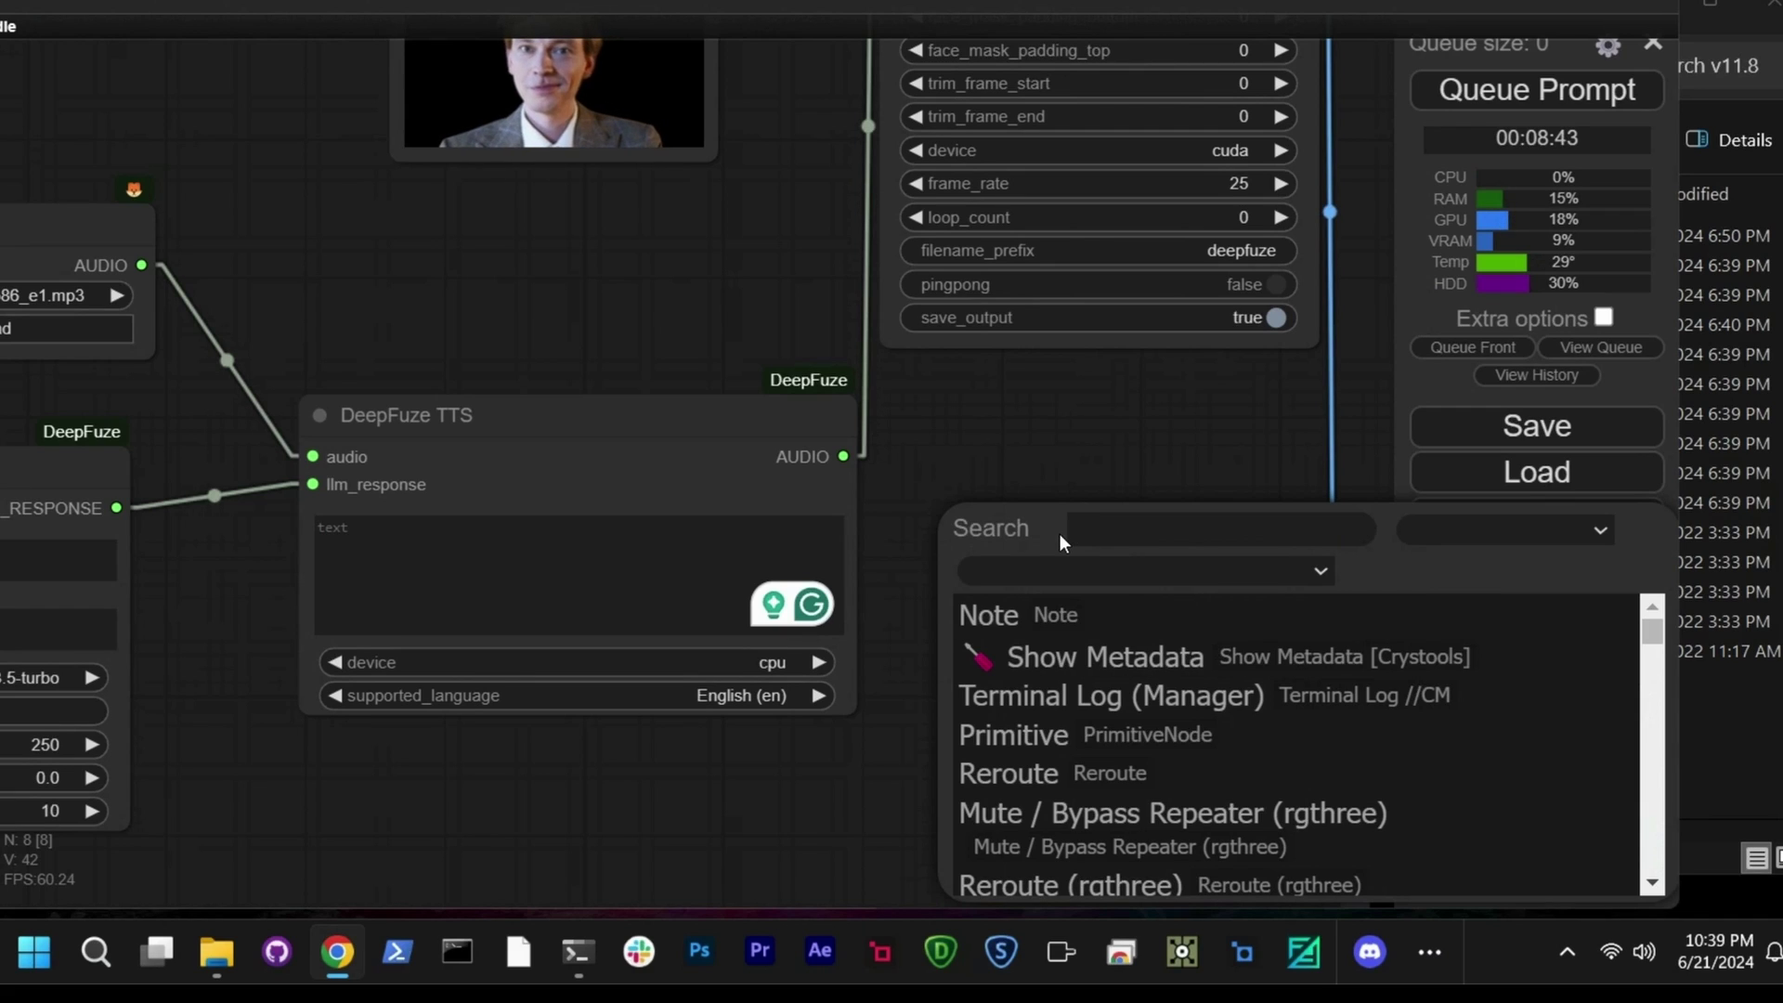
type("deep")
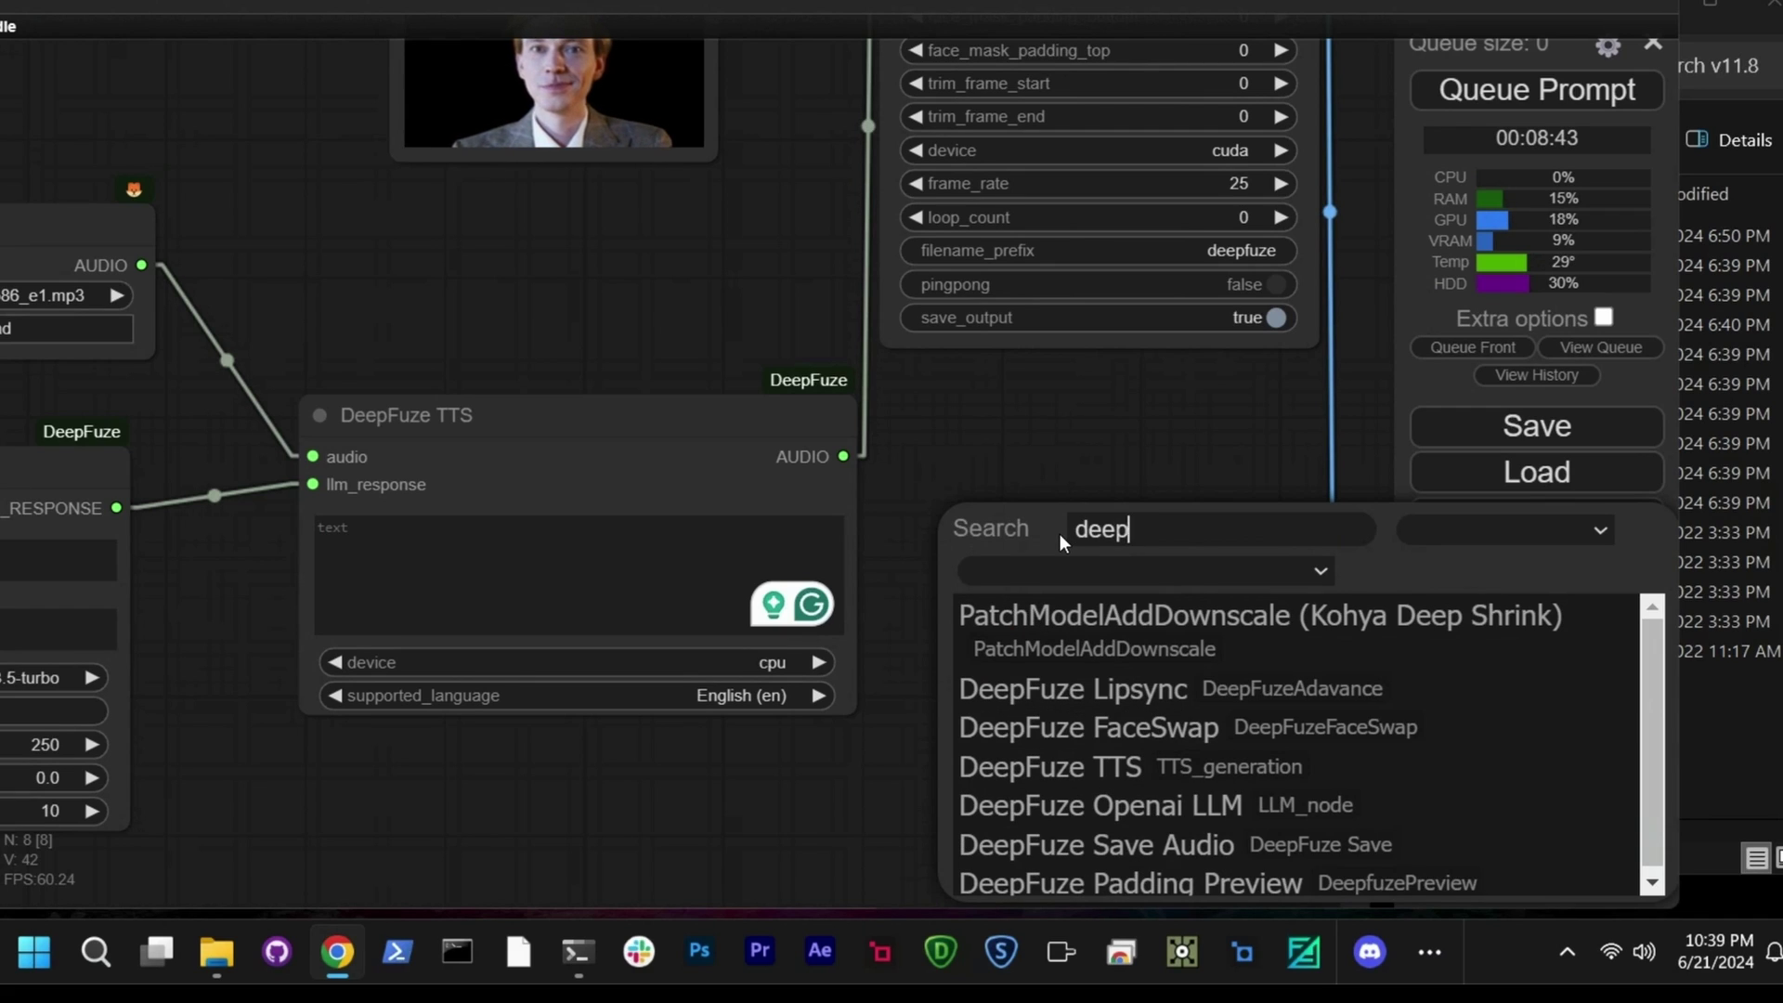
left_click(1115, 844)
left_click_drag(1127, 481, 784, 499)
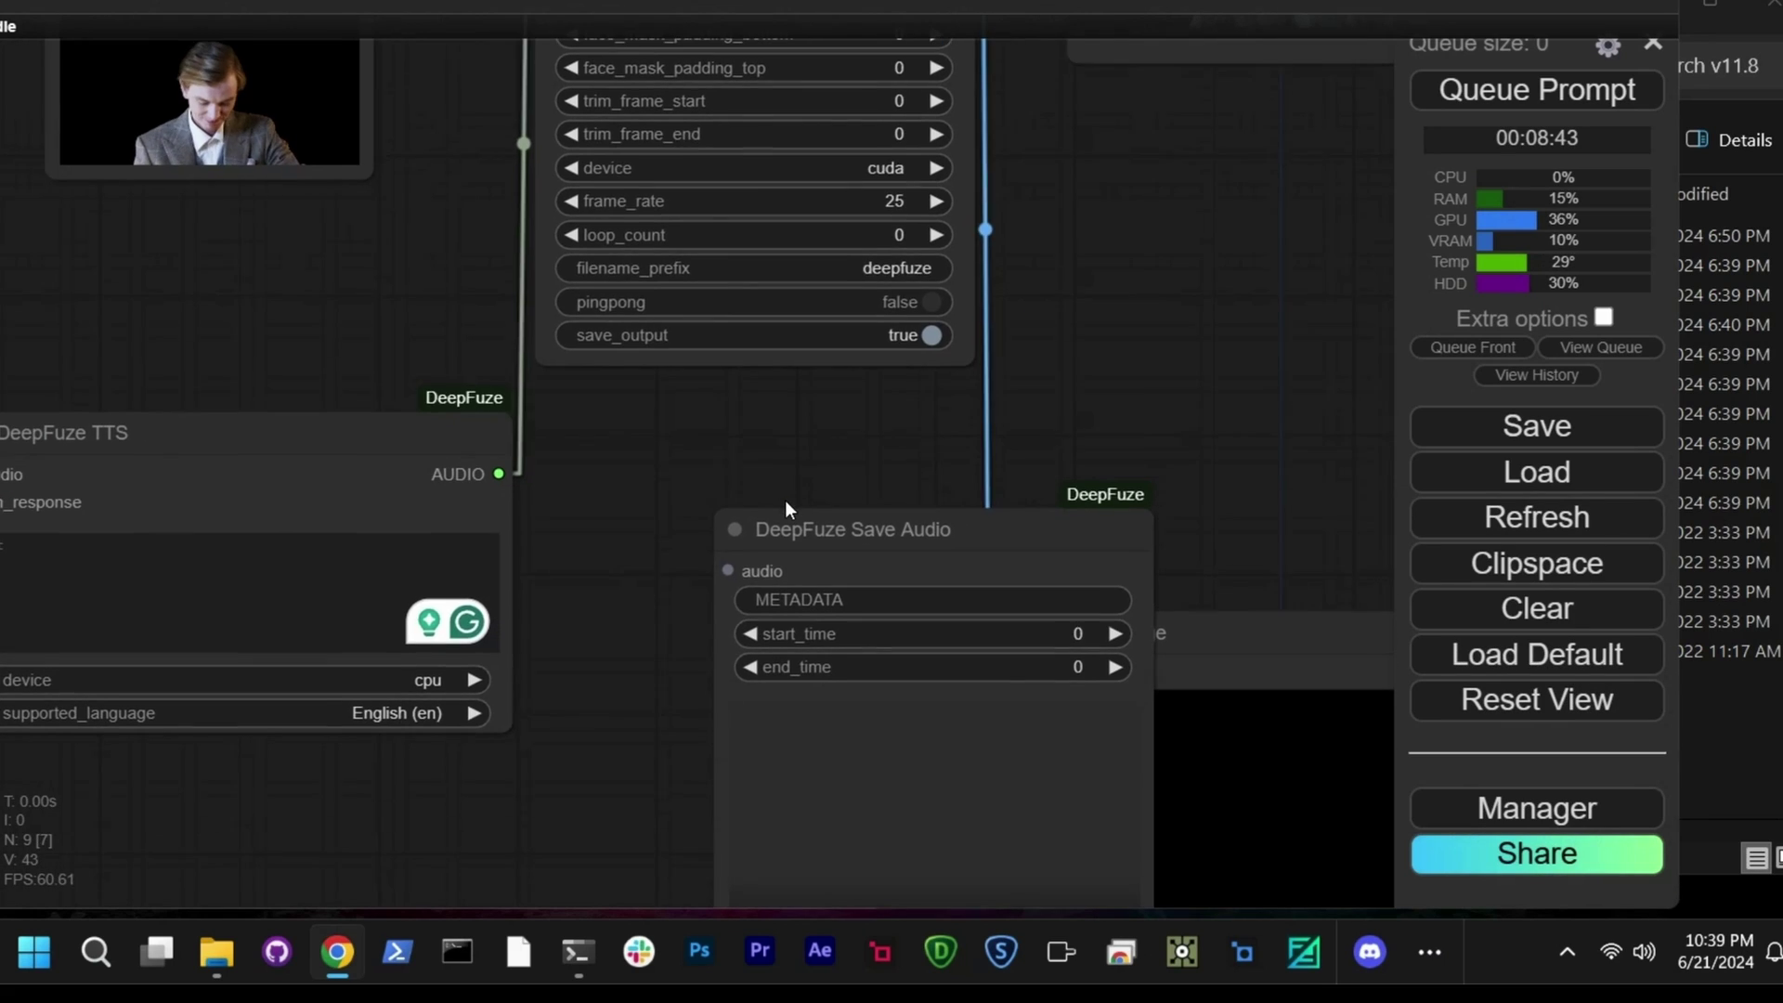
left_click_drag(502, 474, 716, 574)
left_click_drag(818, 528, 752, 479)
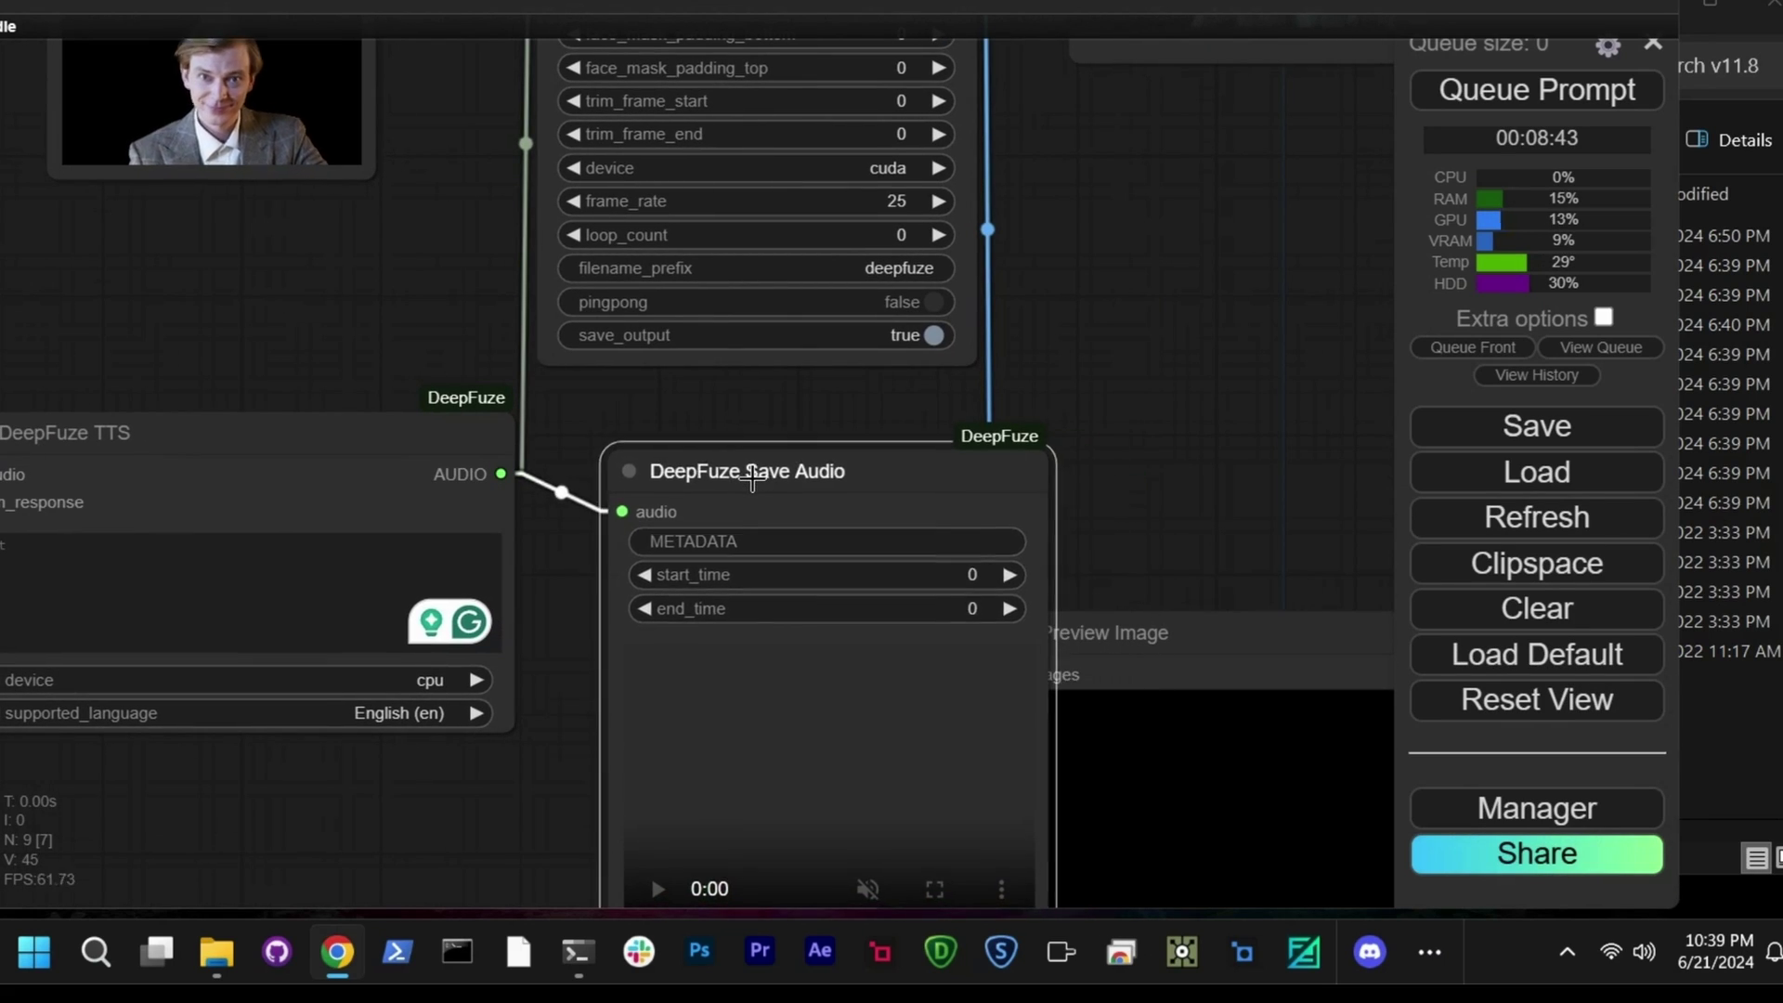
left_click_drag(836, 582, 765, 369)
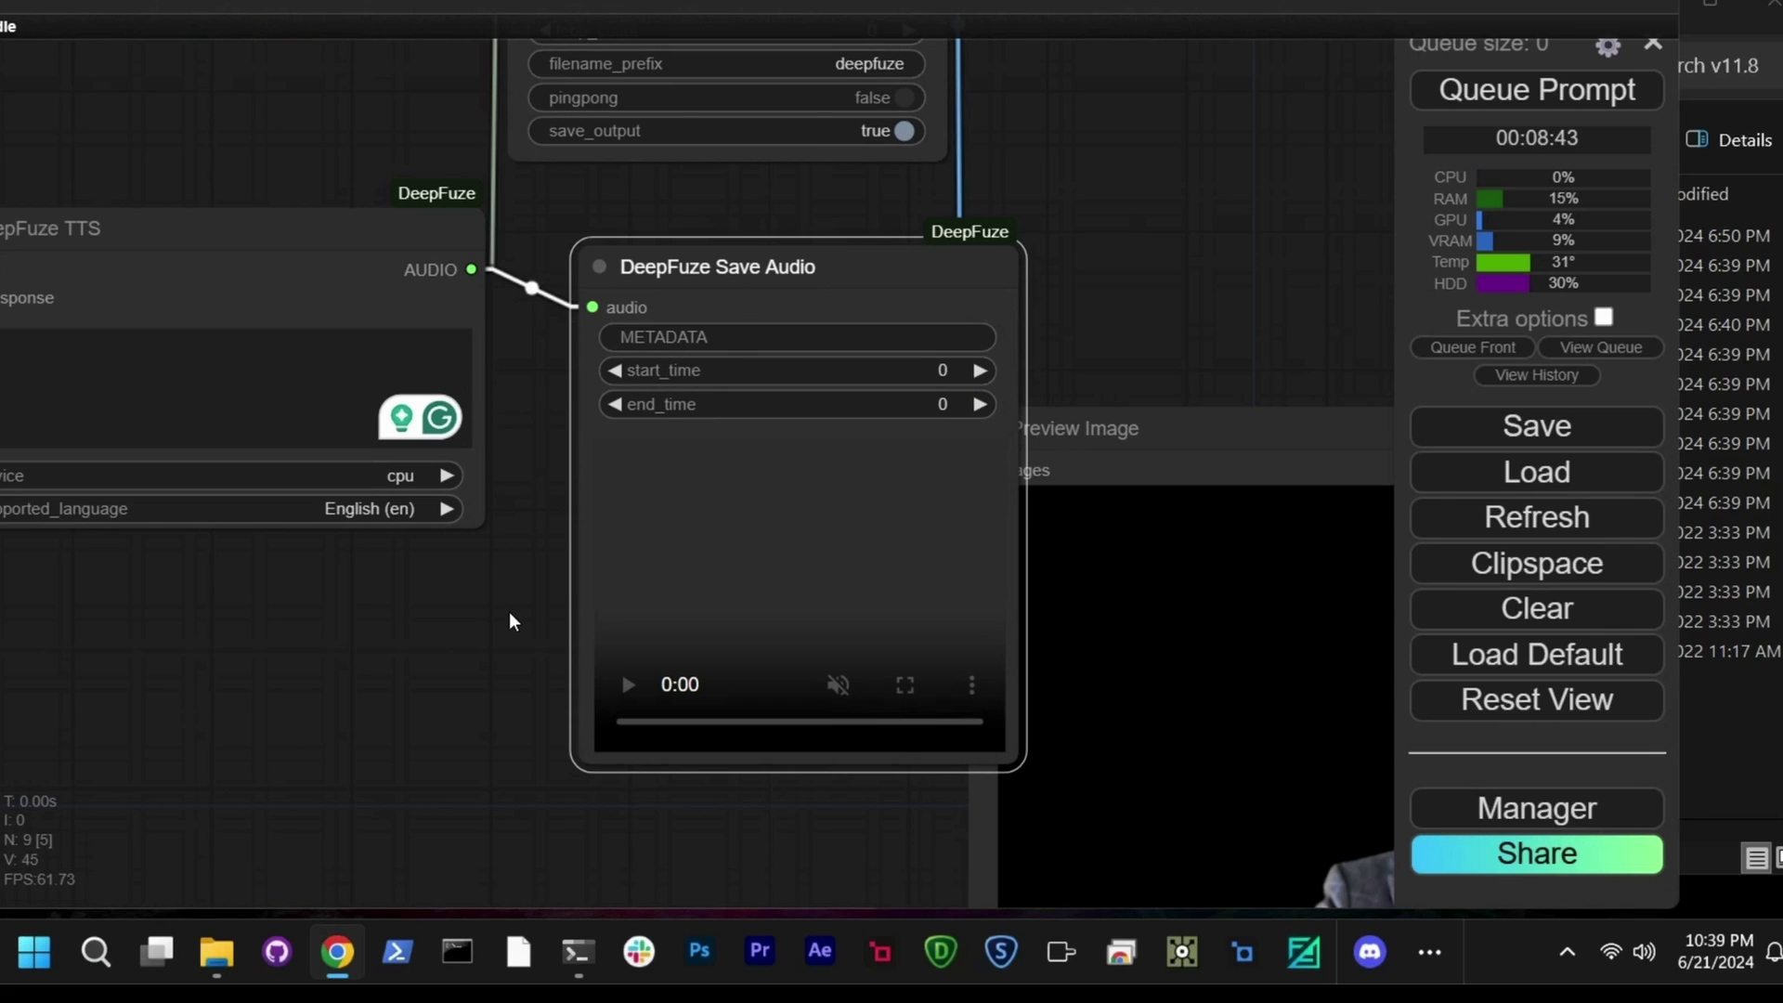
- Unlink the TTS audio from DeepFuze Lipsync's audio input and zoom out over the workflow
left_click_drag(314, 763, 943, 728)
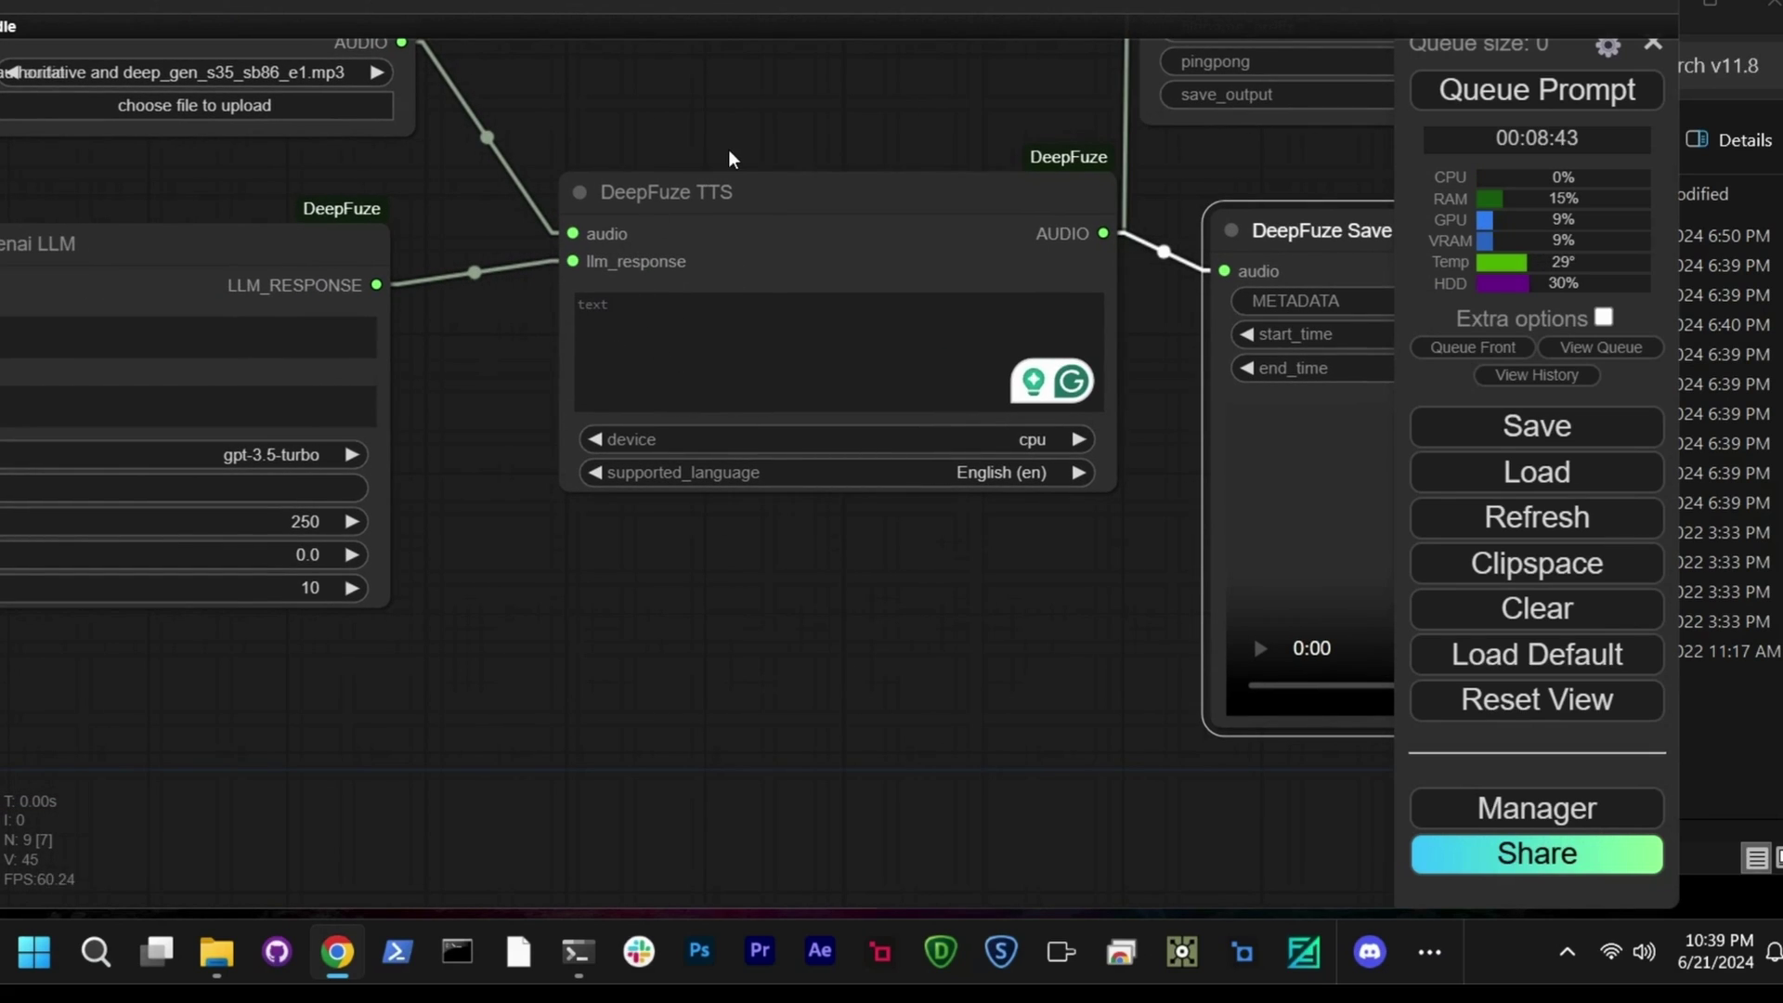
left_click_drag(660, 139, 633, 481)
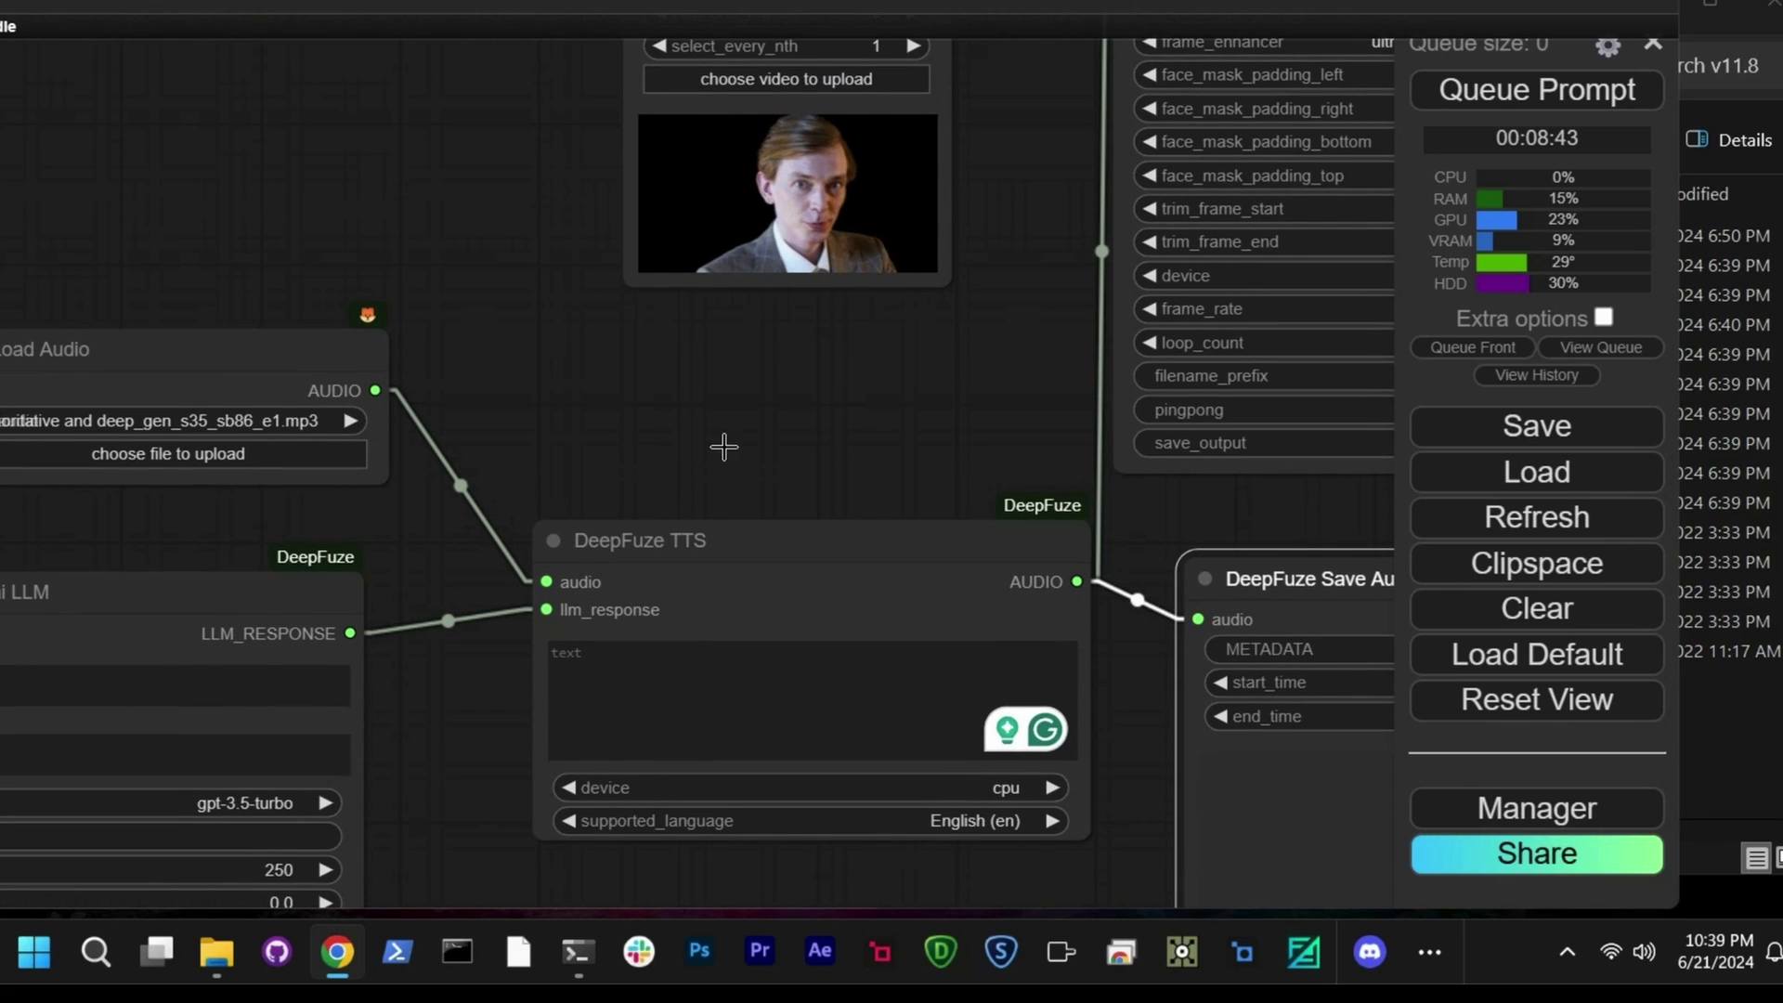
left_click_drag(1024, 93, 949, 282)
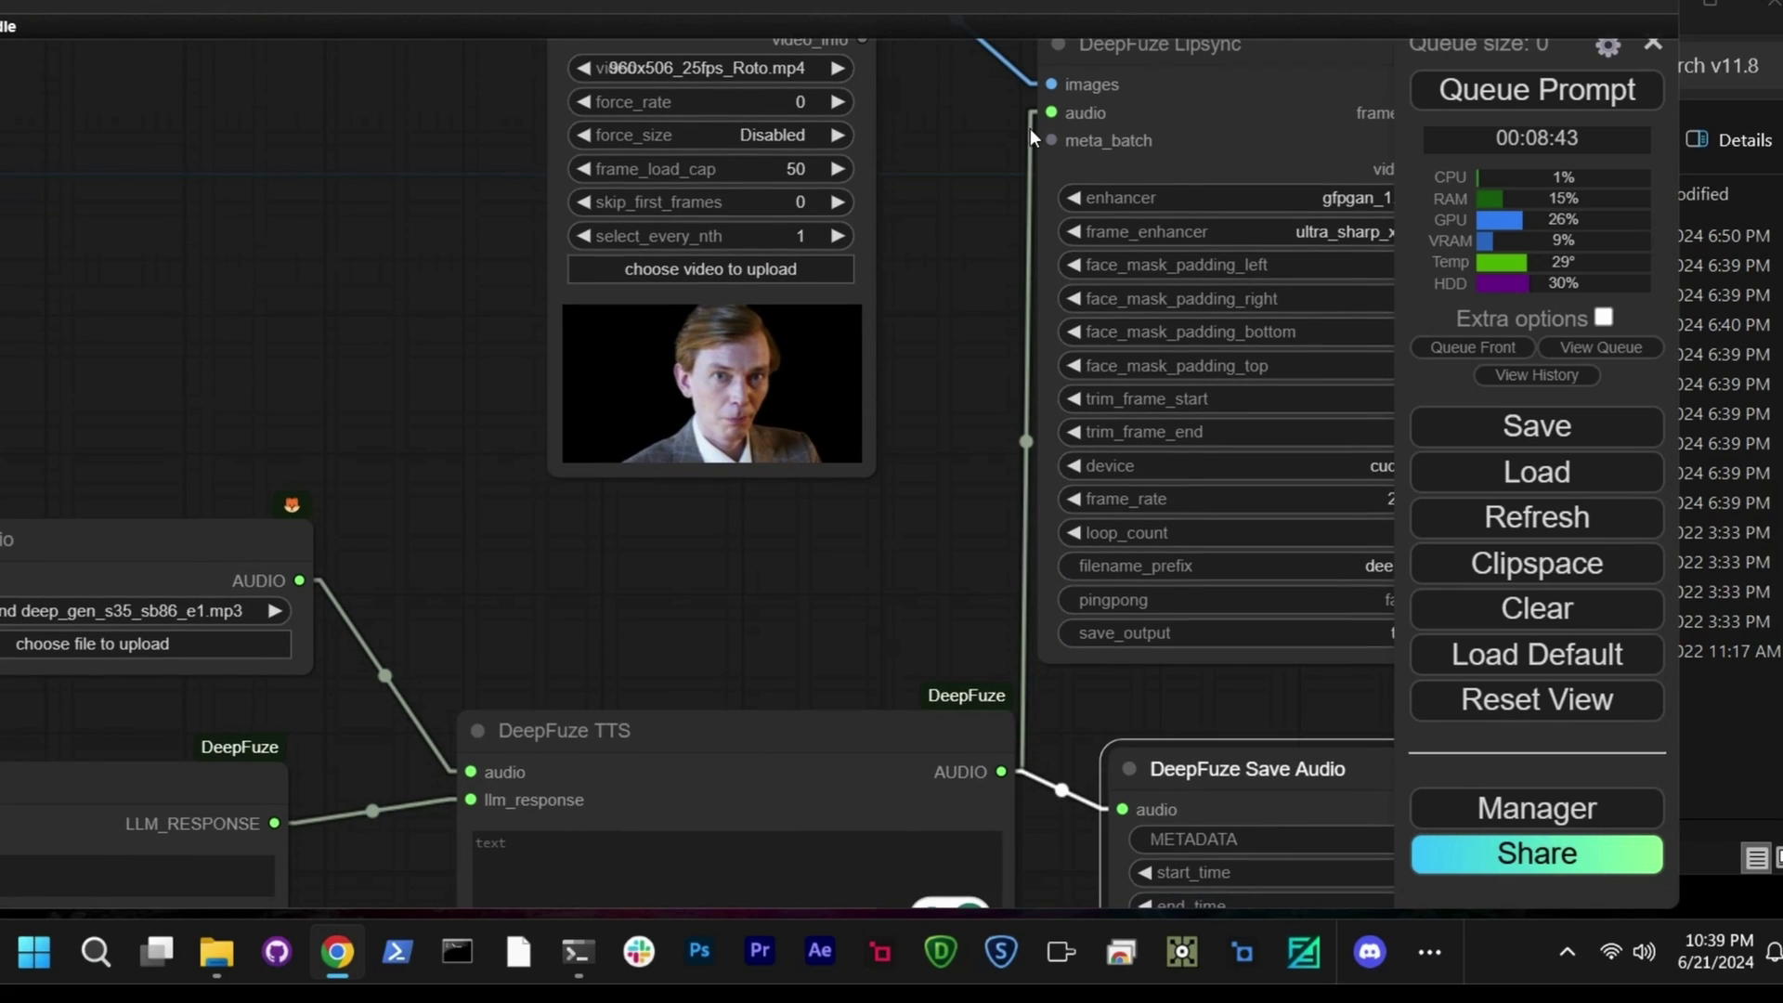
left_click_drag(1045, 111, 743, 455)
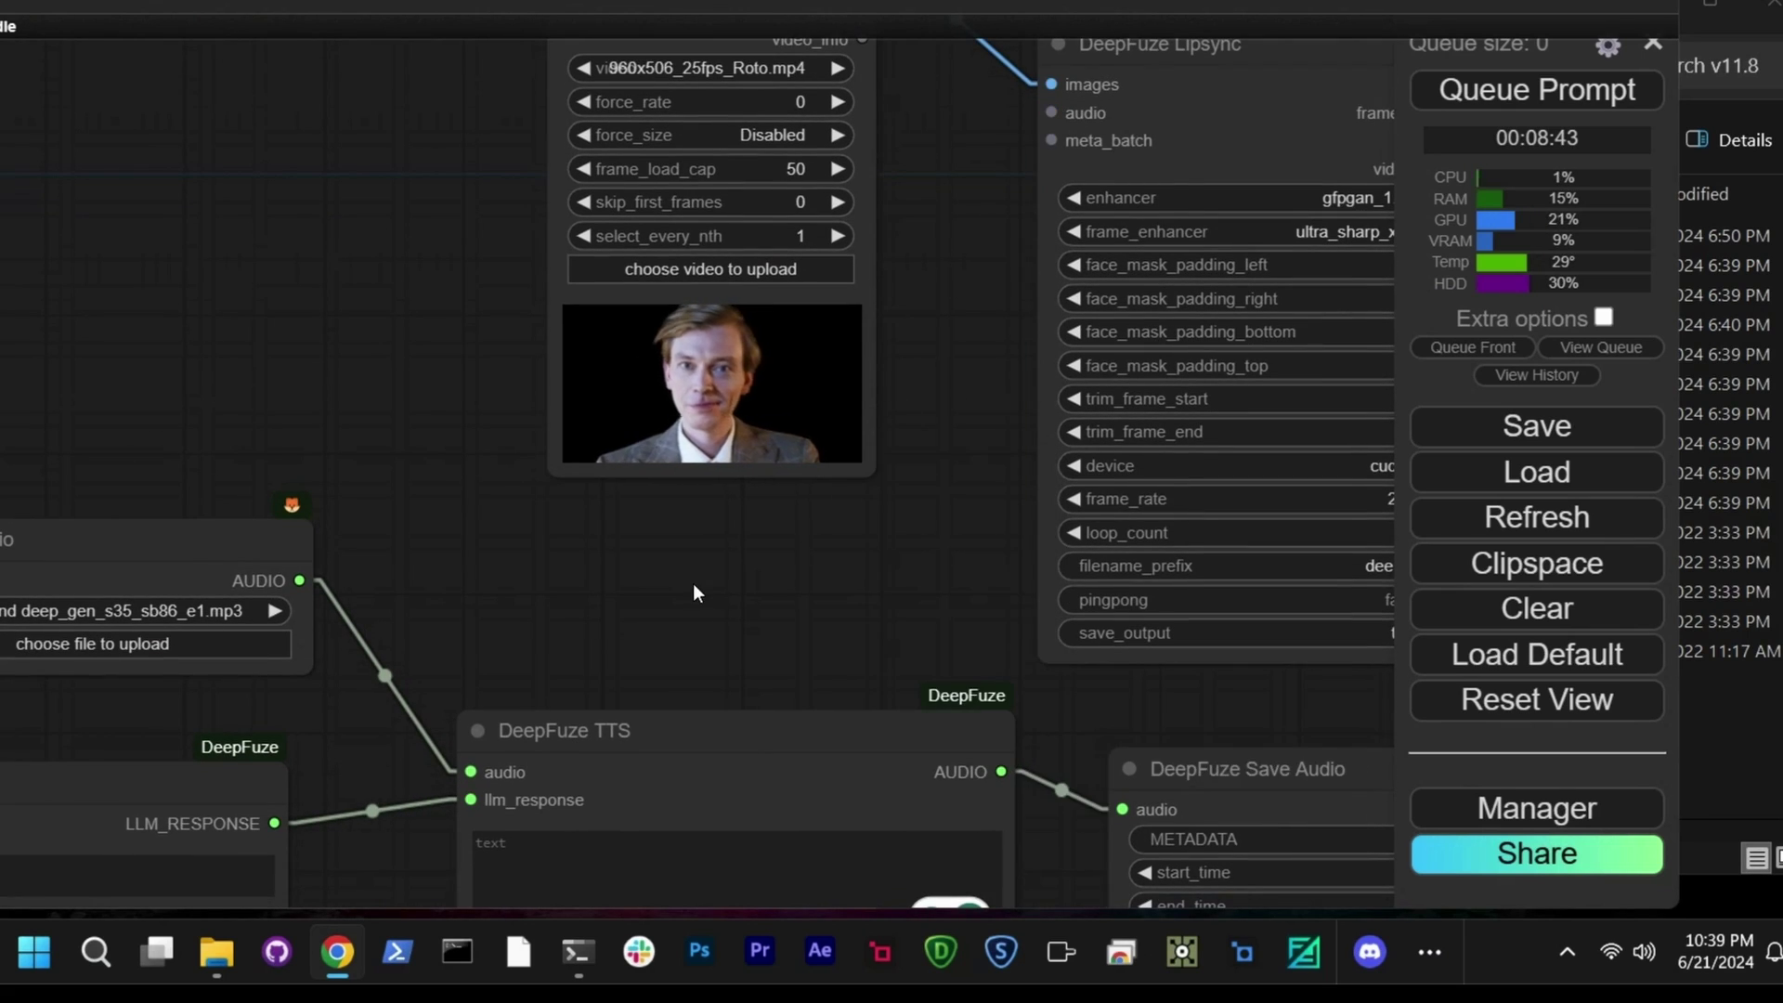
scroll(693, 583, "down", 1)
scroll(693, 583, "down", 3)
left_click_drag(693, 583, 567, 310)
- Delete the DeepFuze Save Audio and DeepFuze TTS nodes, keeping Load Audio and the Openai LLM node
scroll(569, 313, "up", 1)
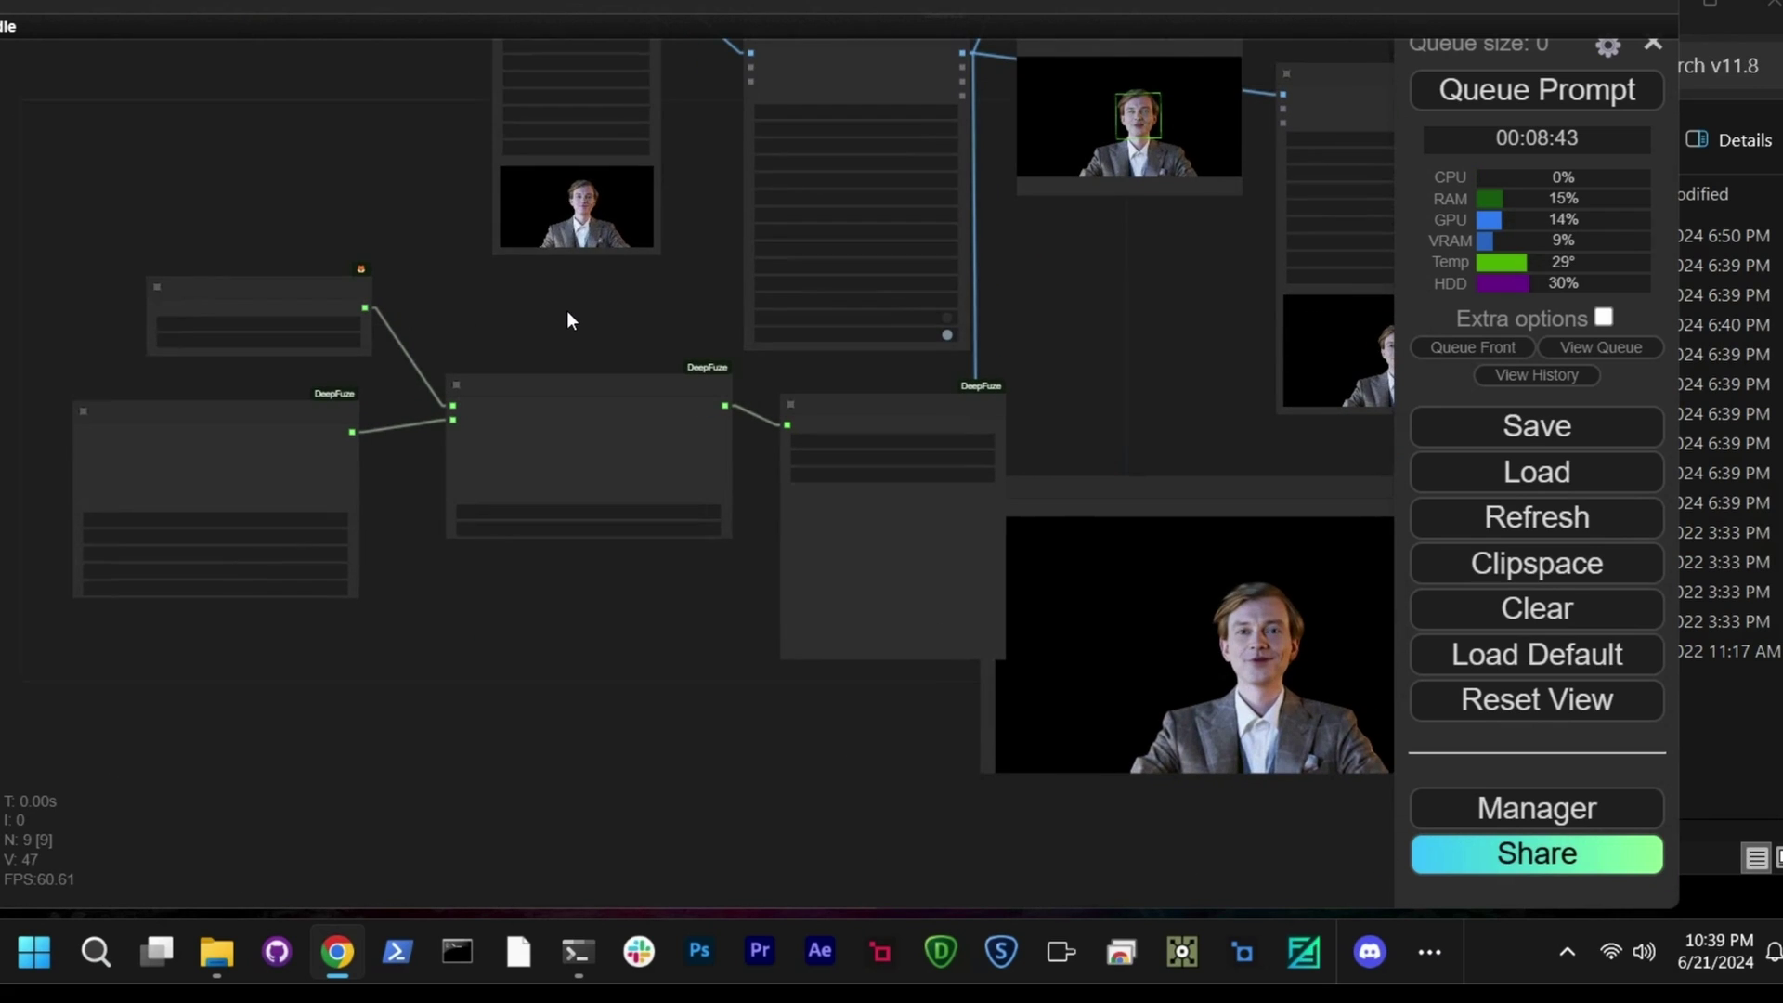
scroll(568, 315, "up", 1)
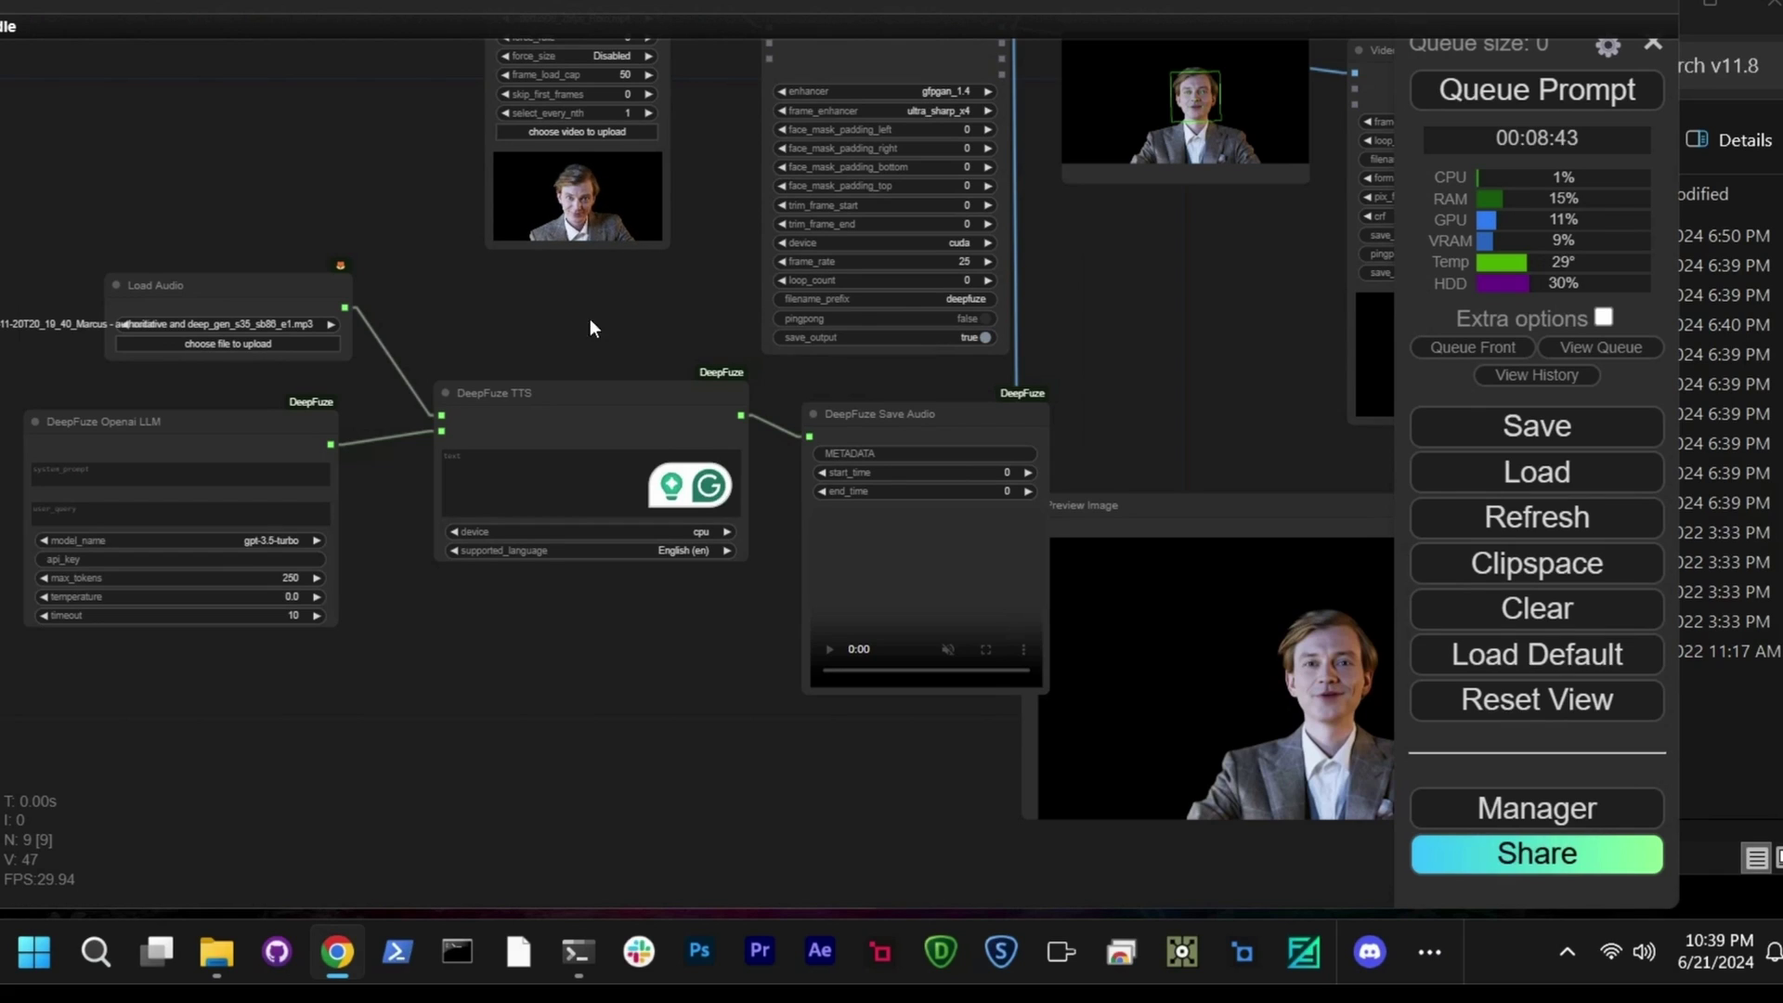
left_click(937, 429)
key("Delete")
left_click(564, 402)
key("Delete")
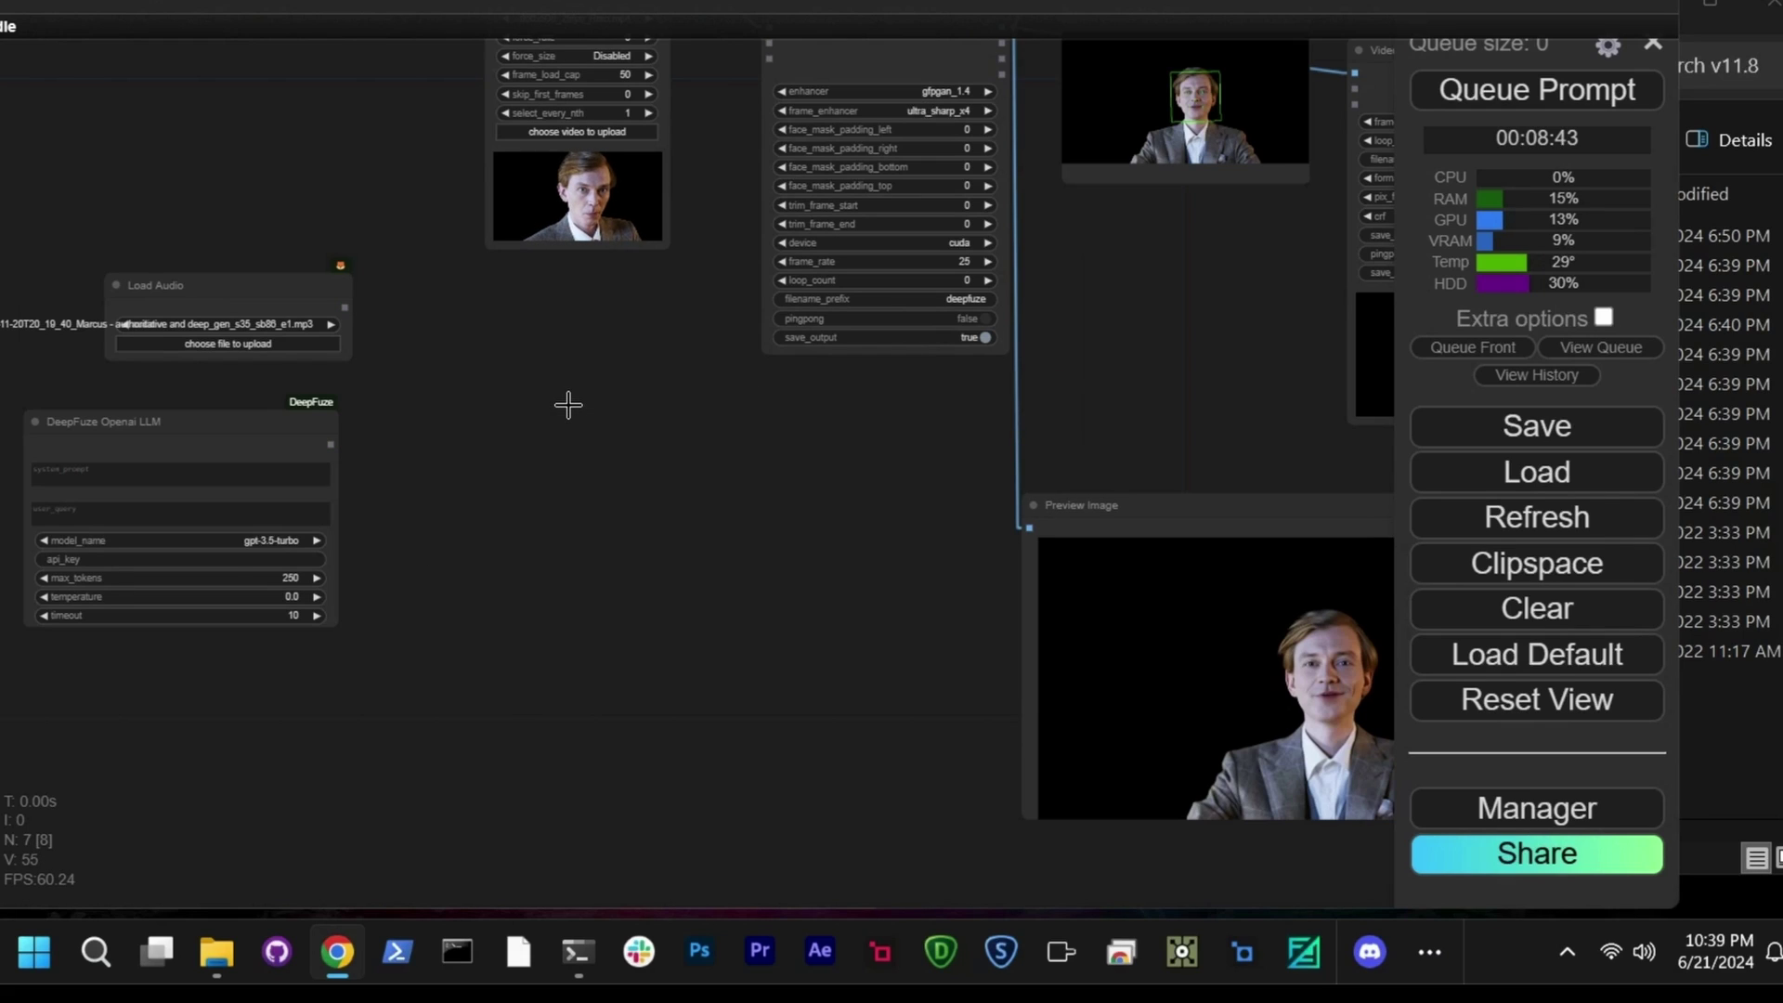
left_click(240, 287)
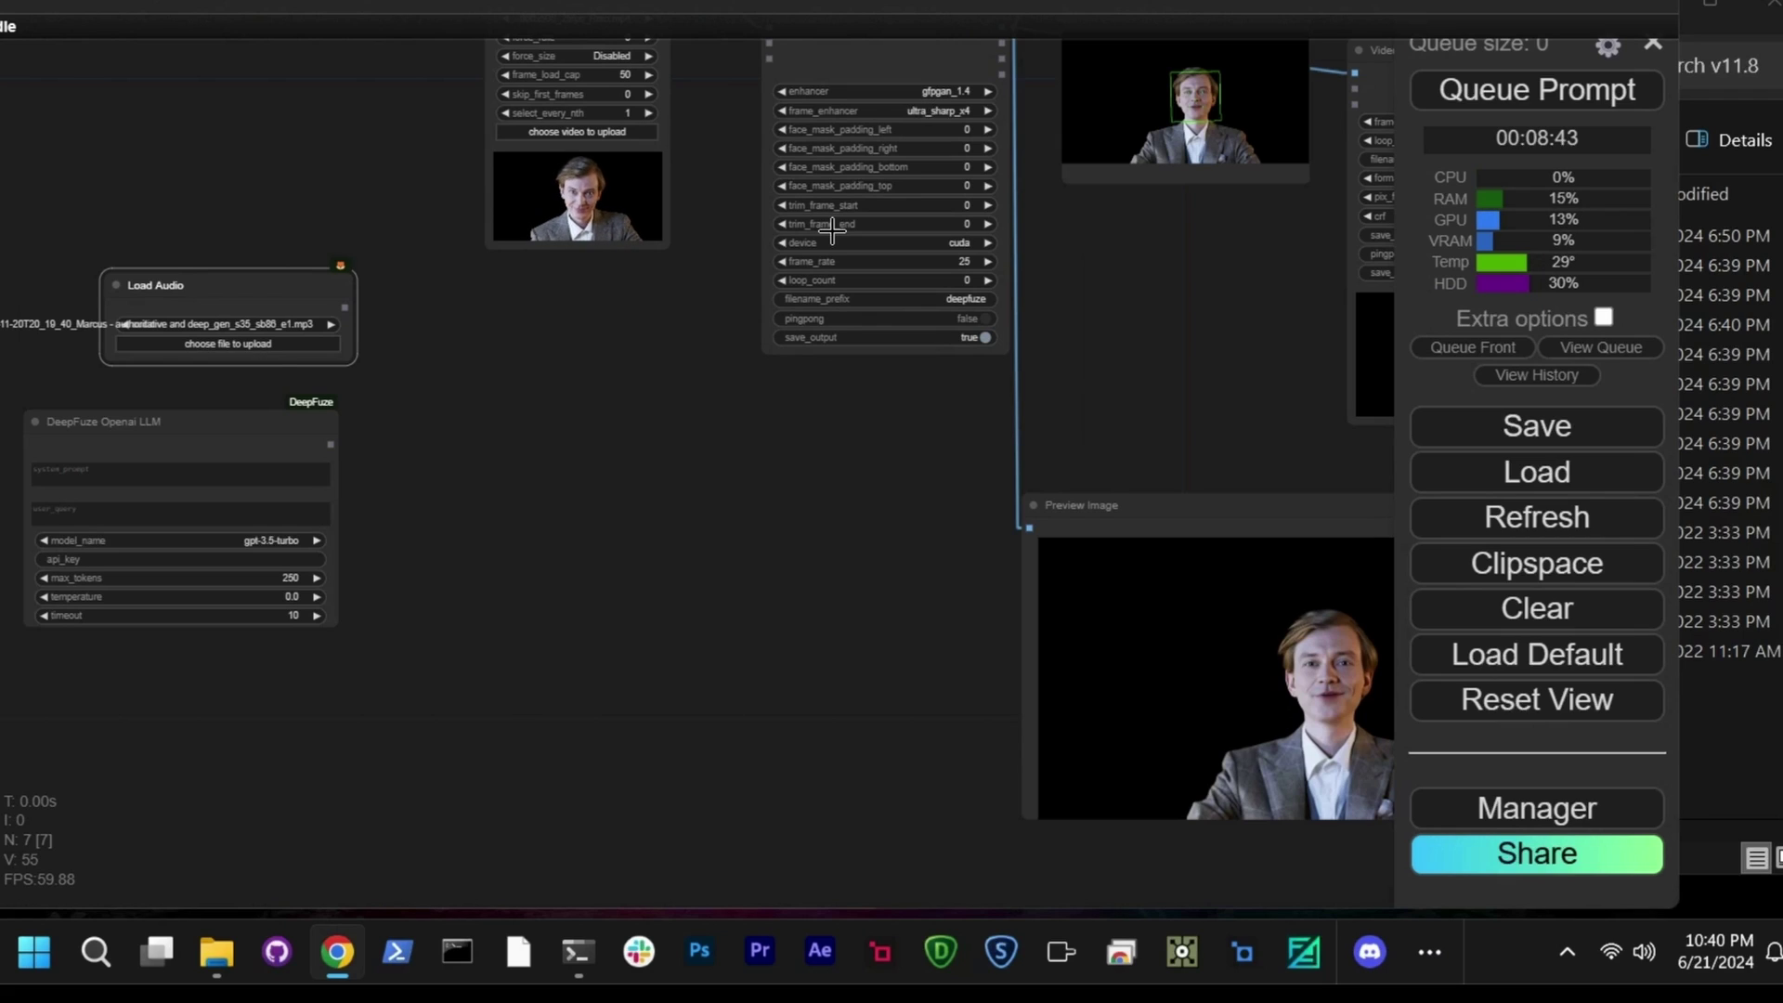
- Add an rgthree Display Any node and wire LLM_RESPONSE into its source input
right_click(493, 507)
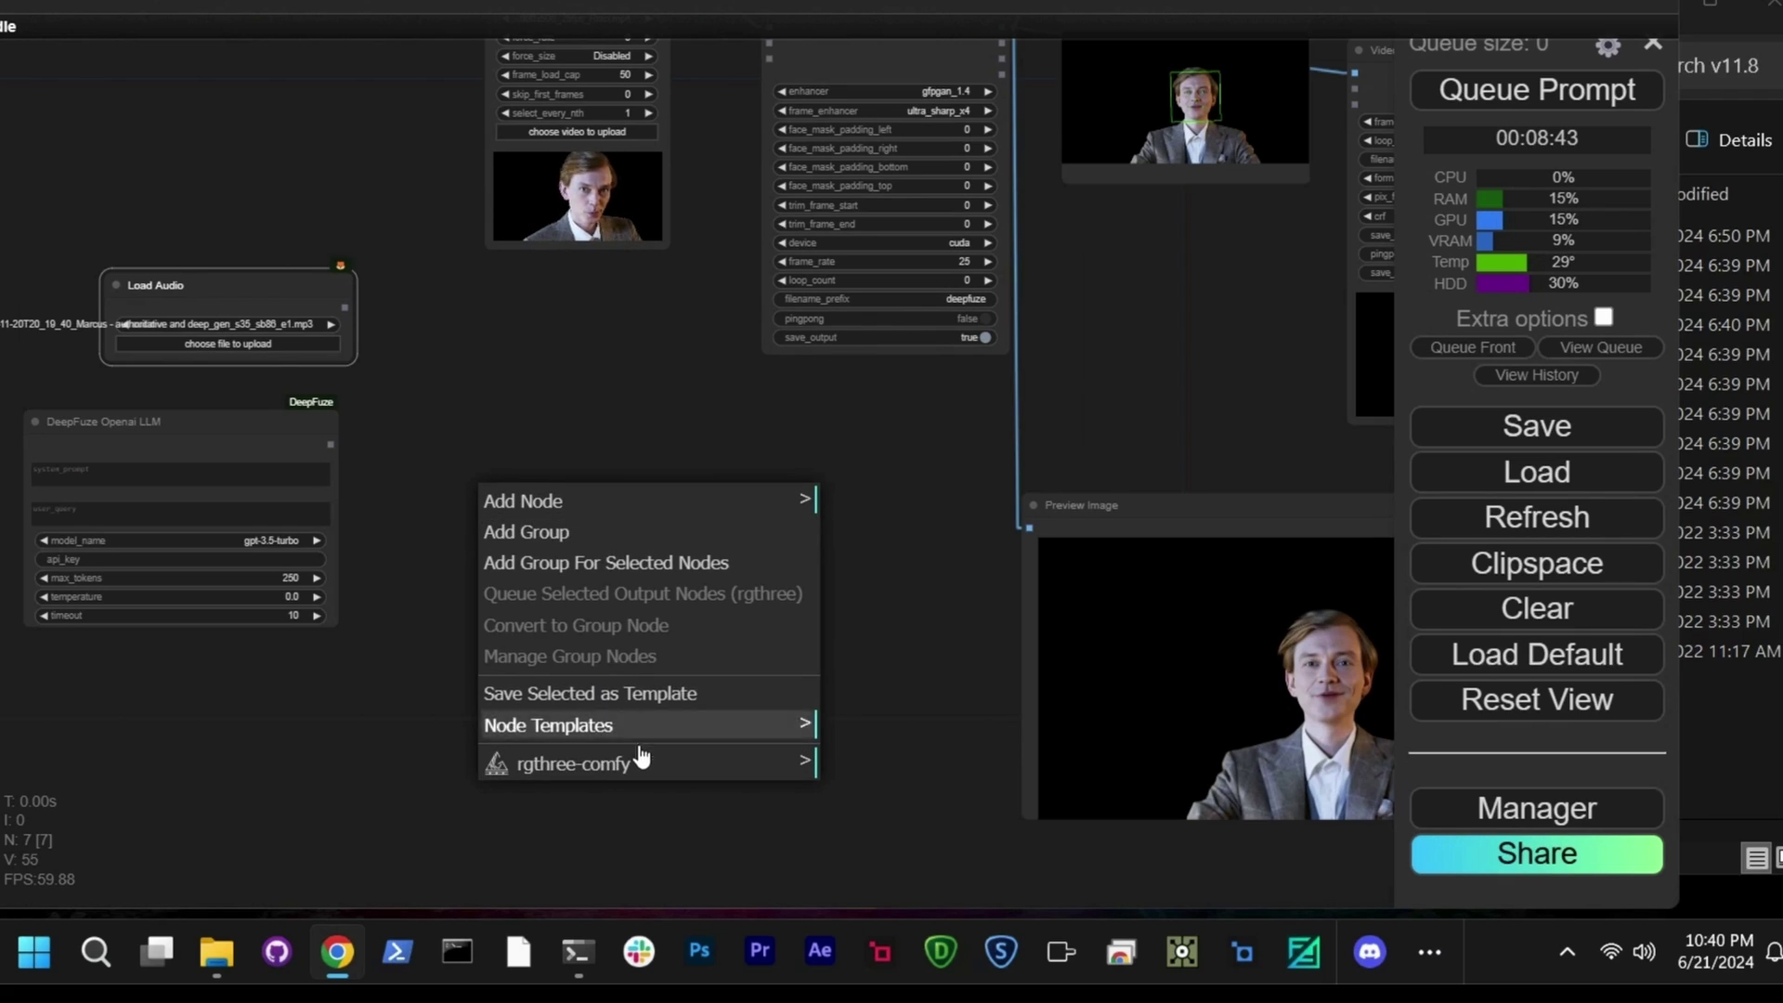
left_click(576, 506)
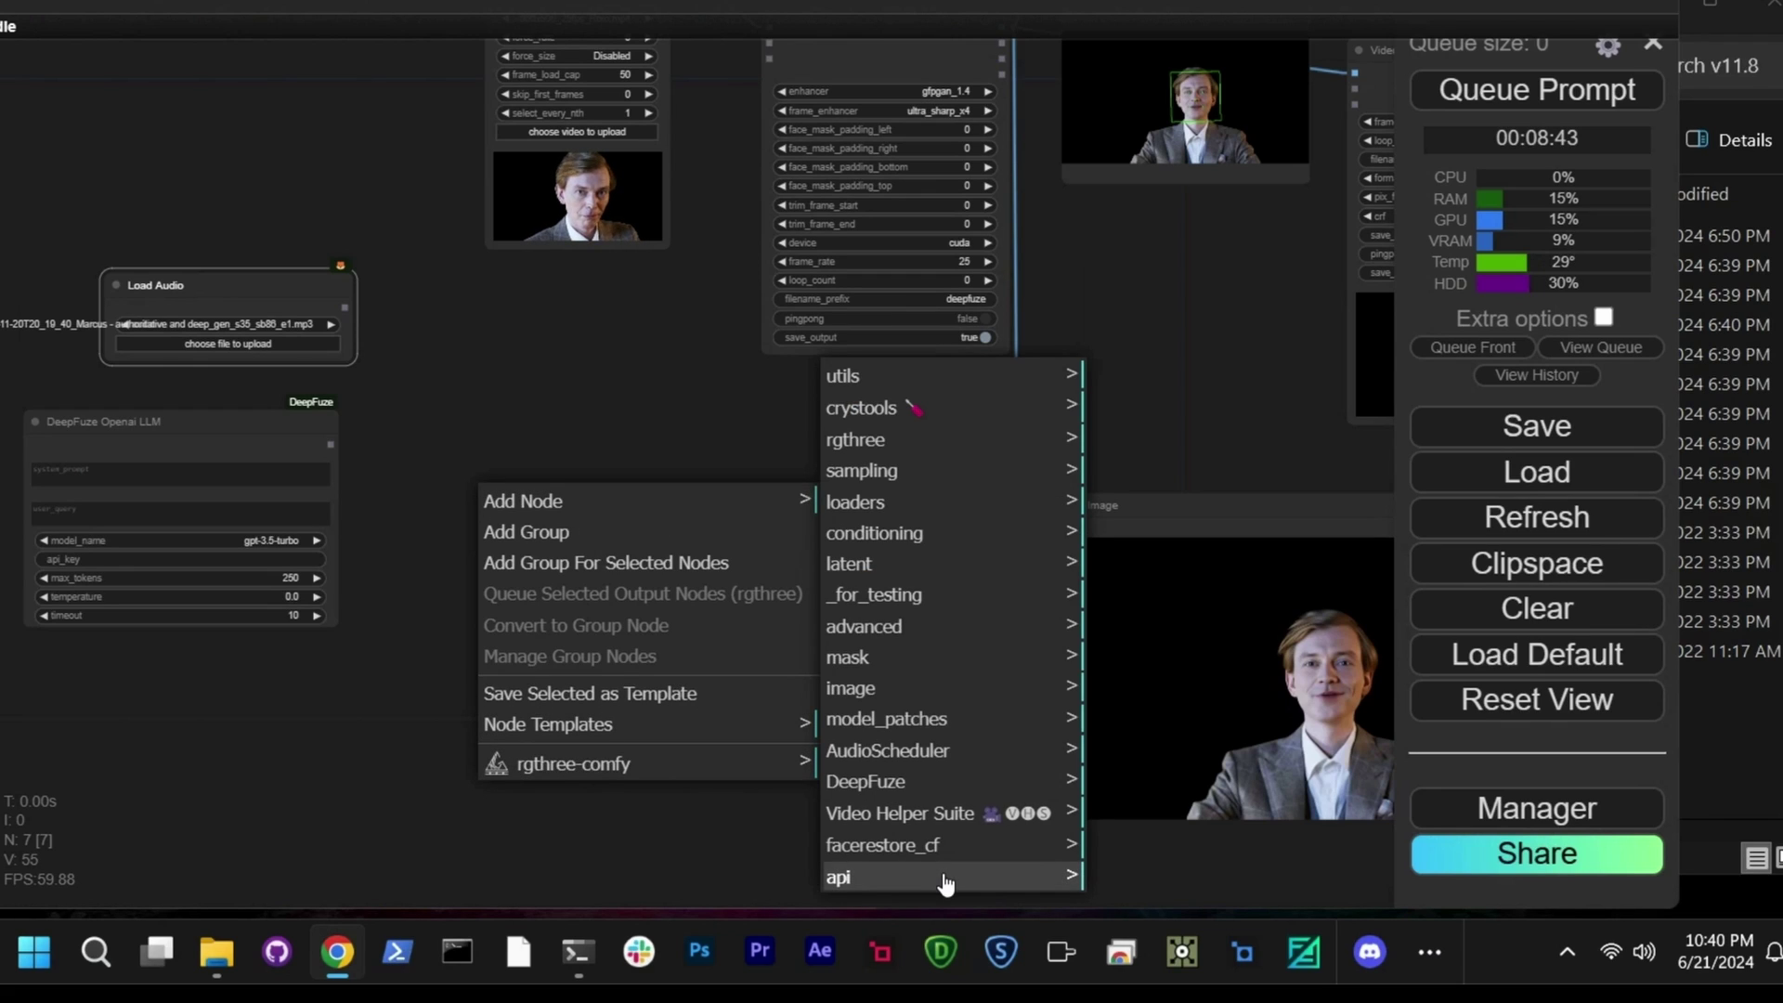
left_click(882, 449)
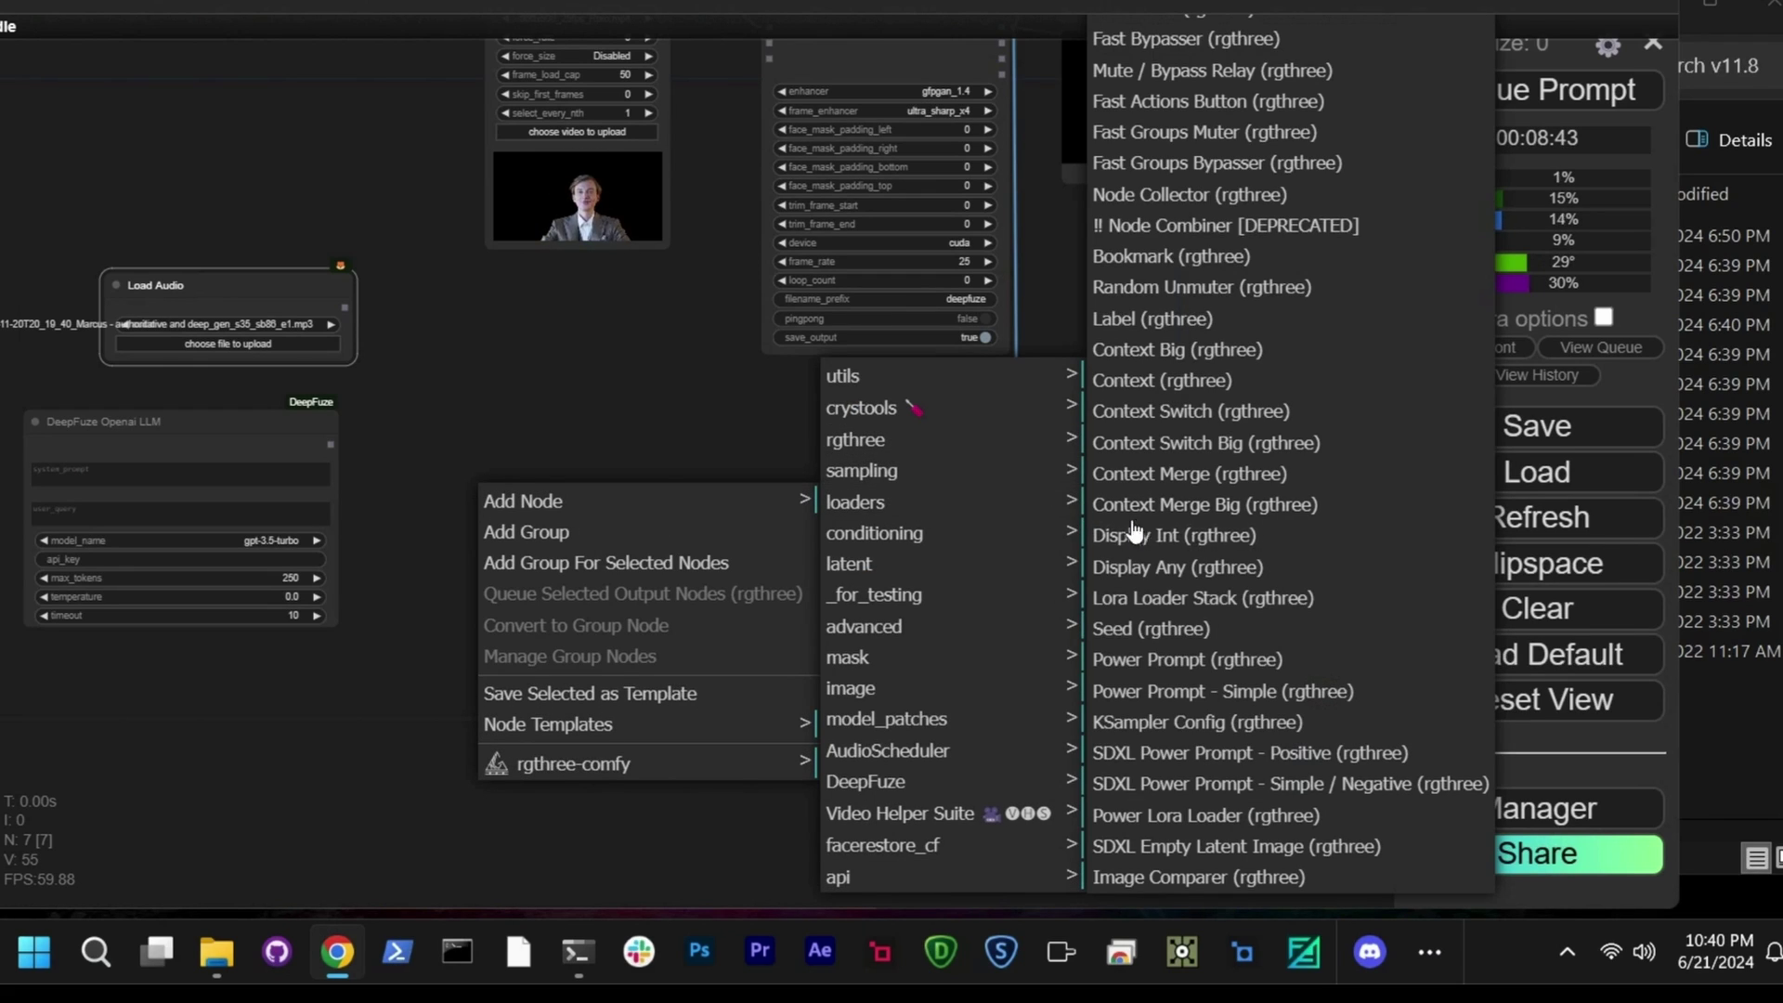
left_click(1141, 568)
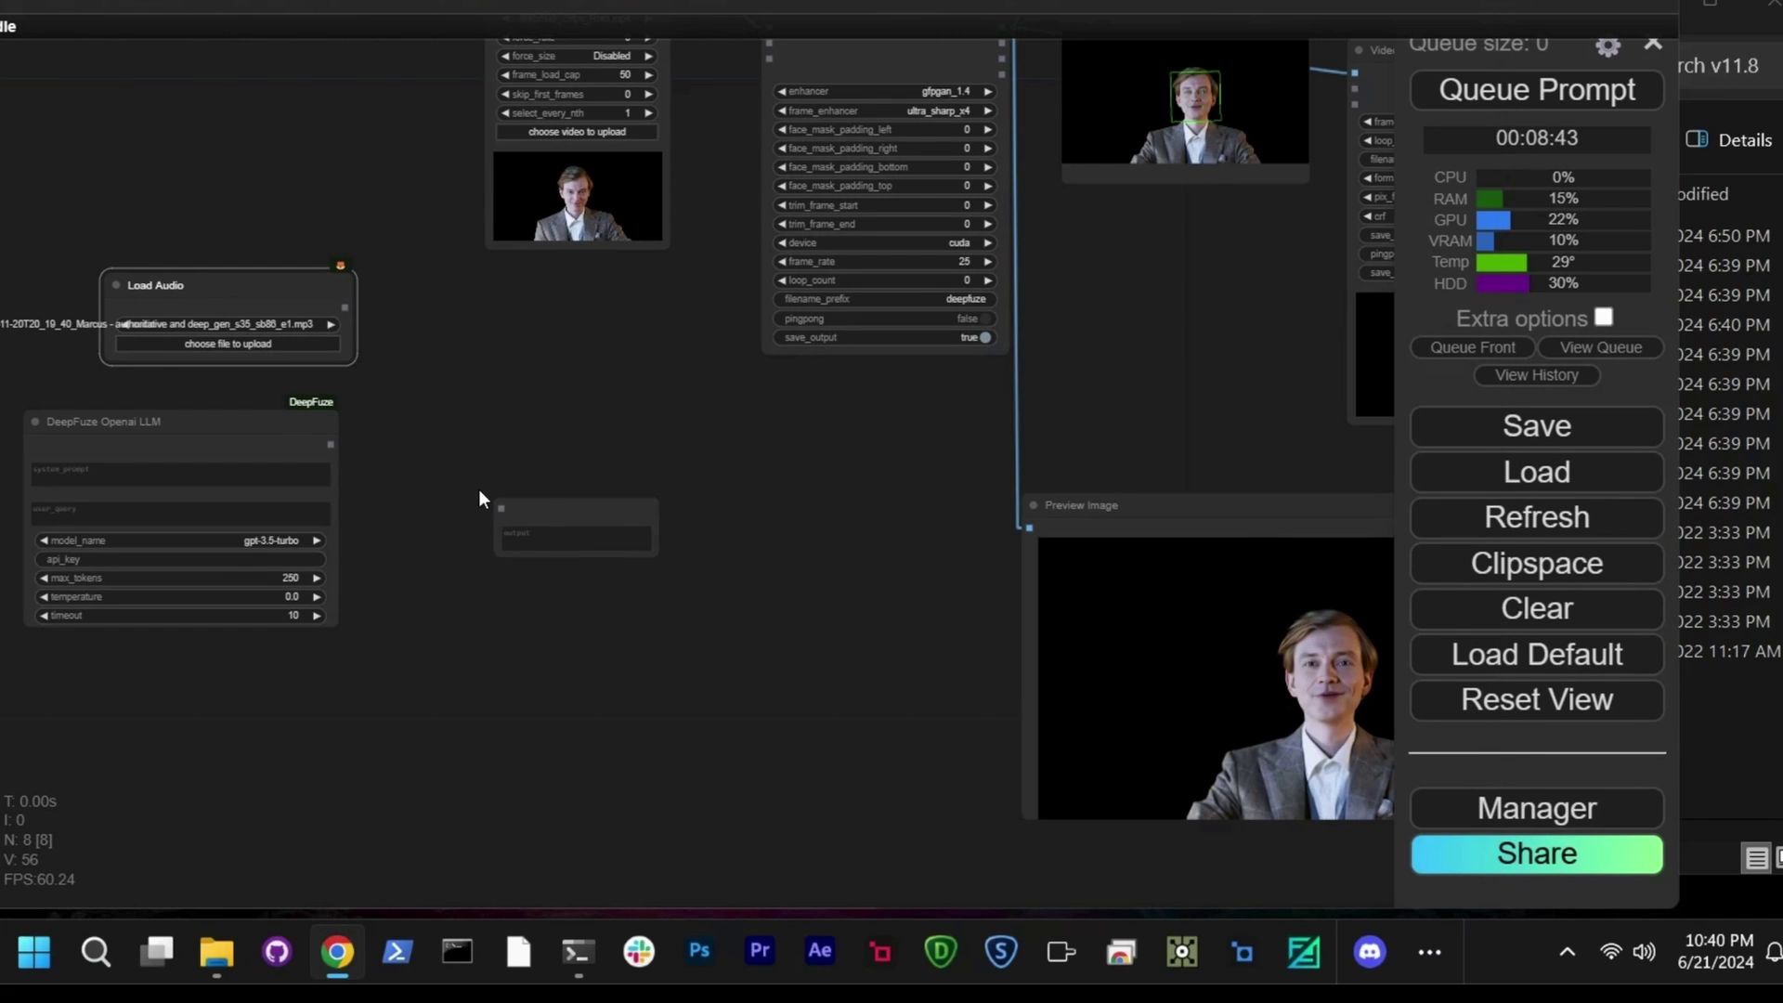
scroll(479, 492, "up", 5)
left_click_drag(99, 375, 539, 546)
- Move the Display Any node beside the Openai LLM node and enlarge it for longer text
left_click_drag(385, 397, 1026, 386)
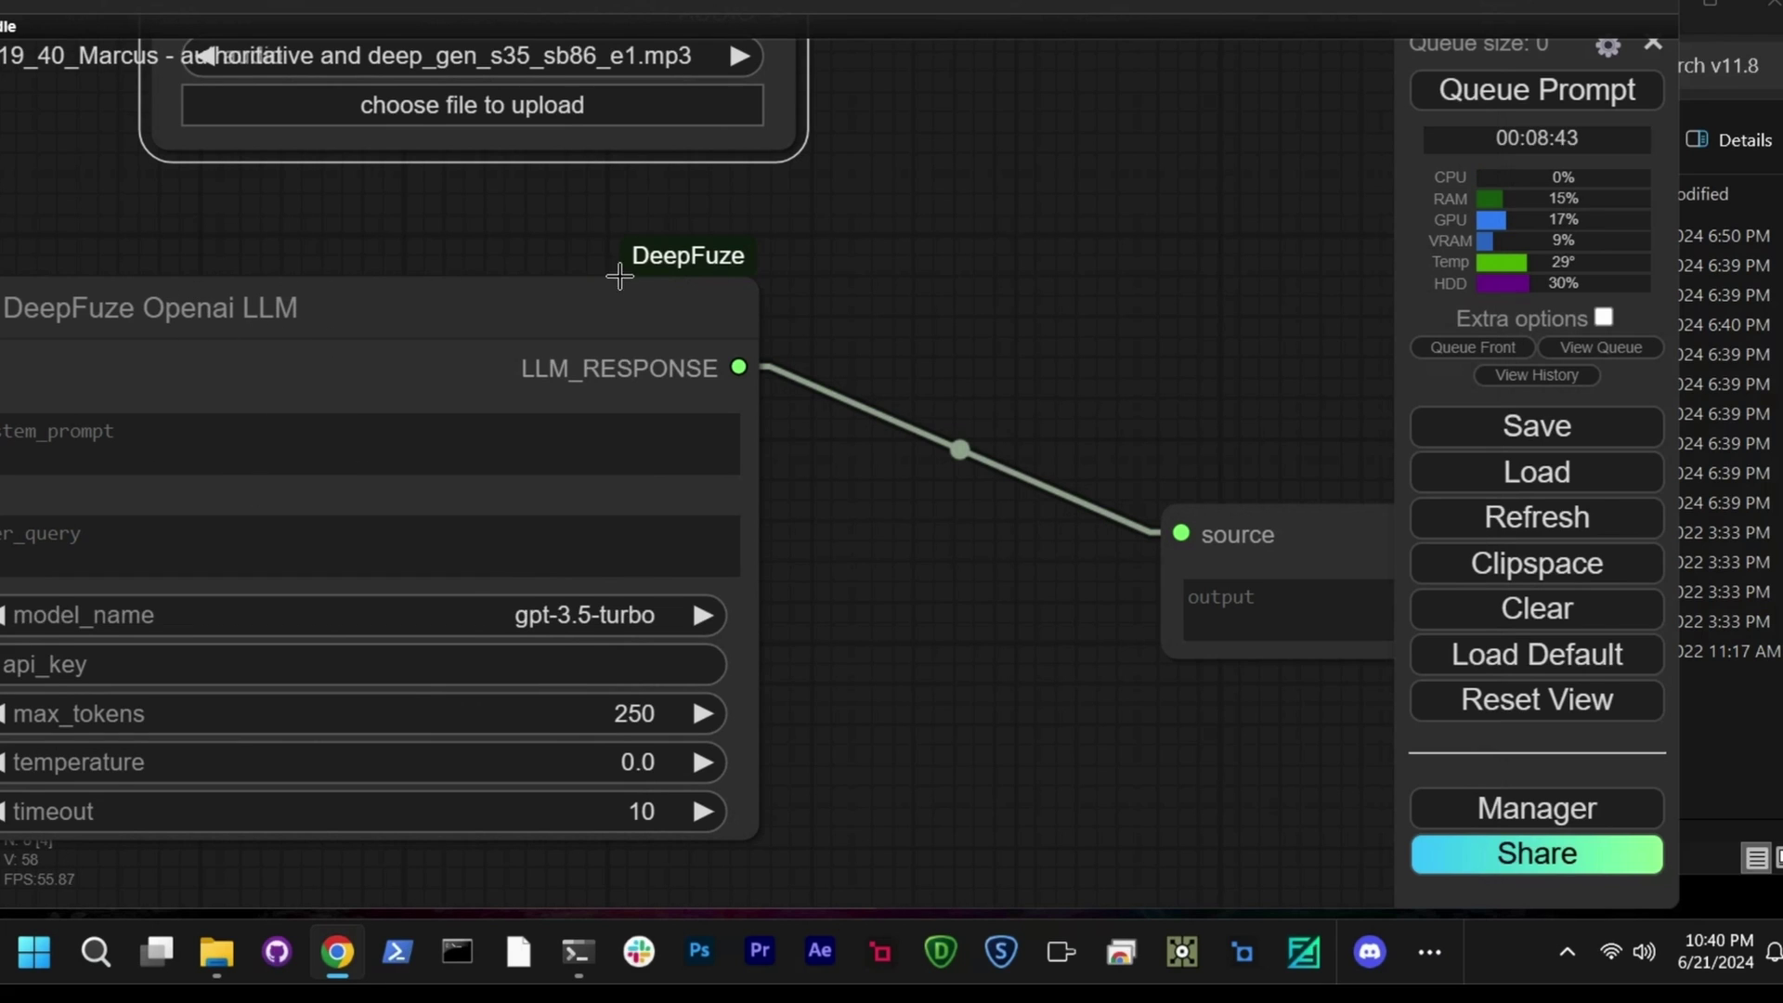
left_click_drag(1053, 370, 740, 299)
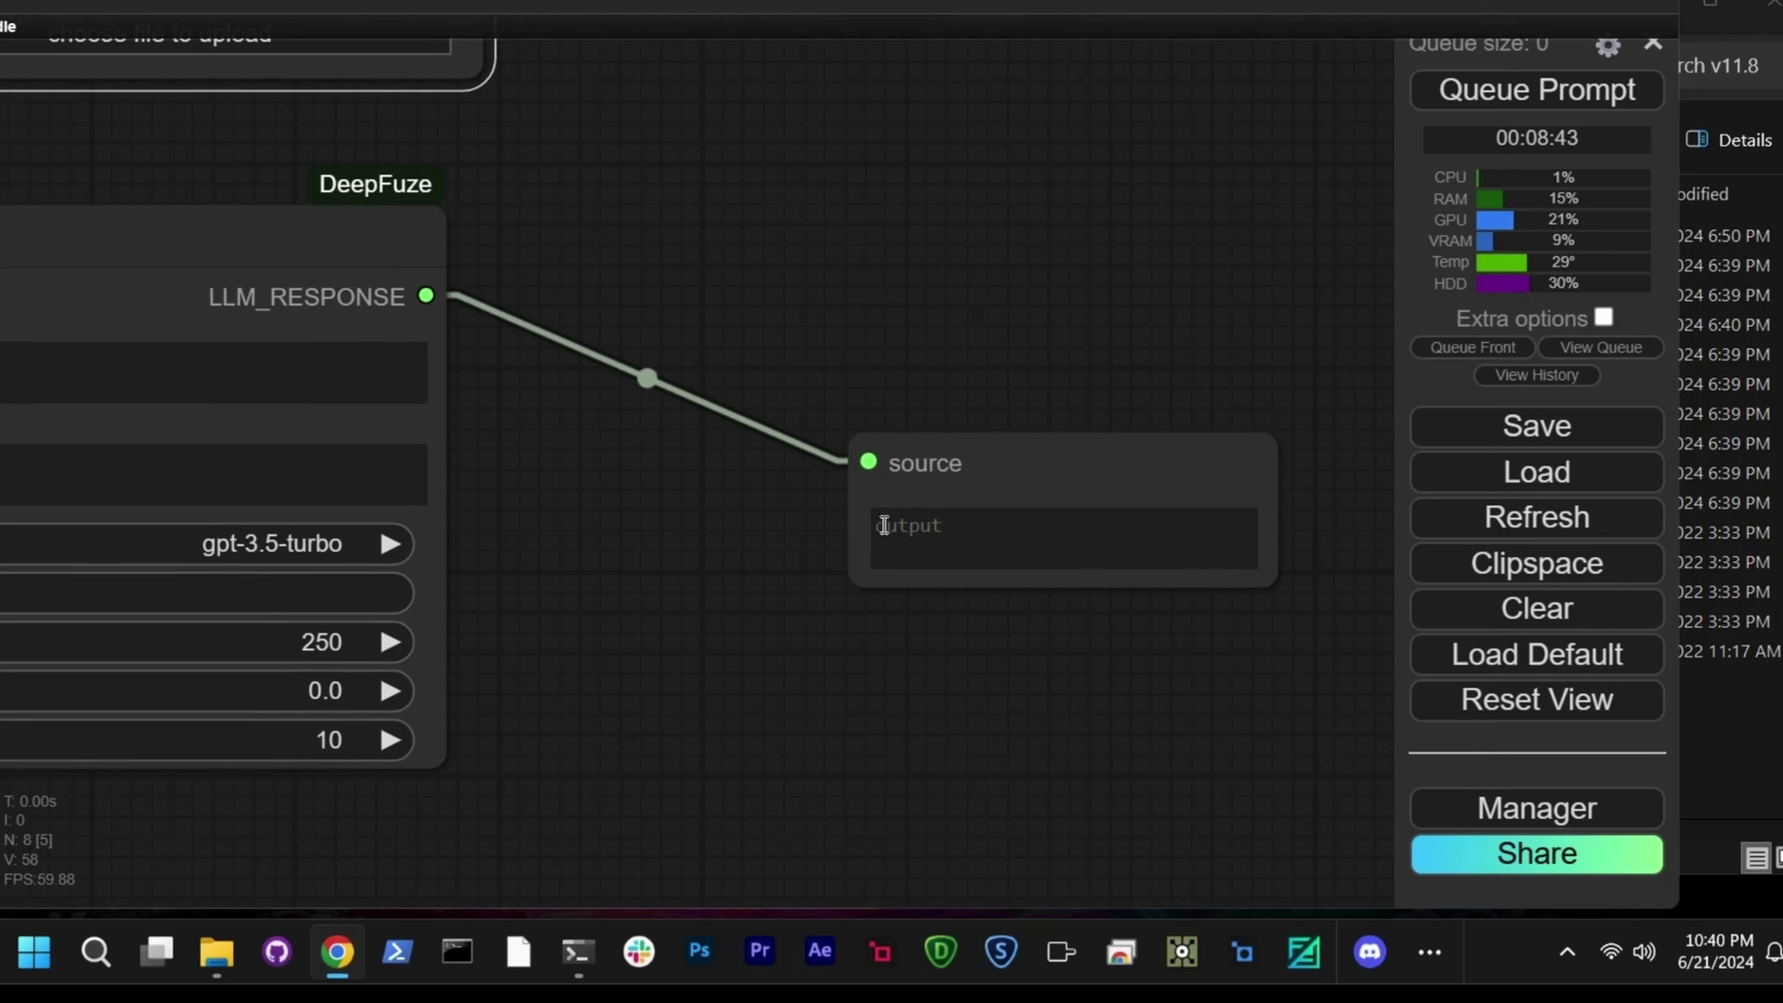
left_click_drag(949, 411, 1084, 399)
scroll(1087, 386, "down", 5)
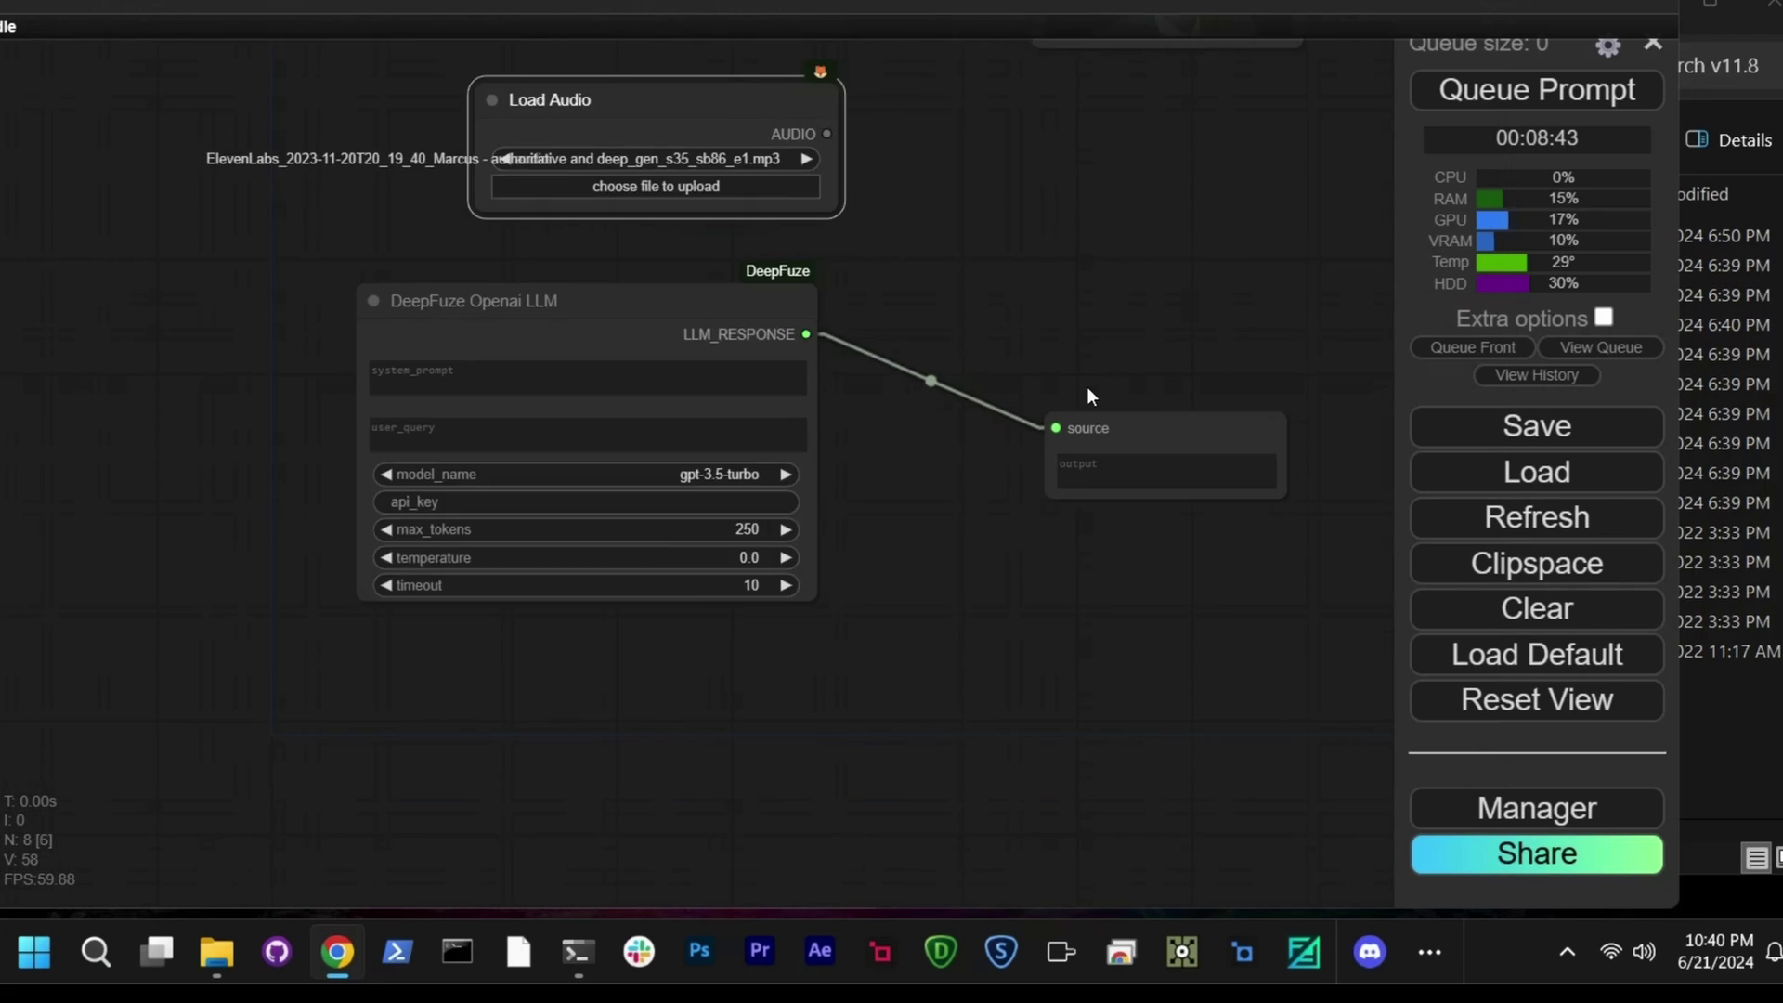
left_click(1179, 450)
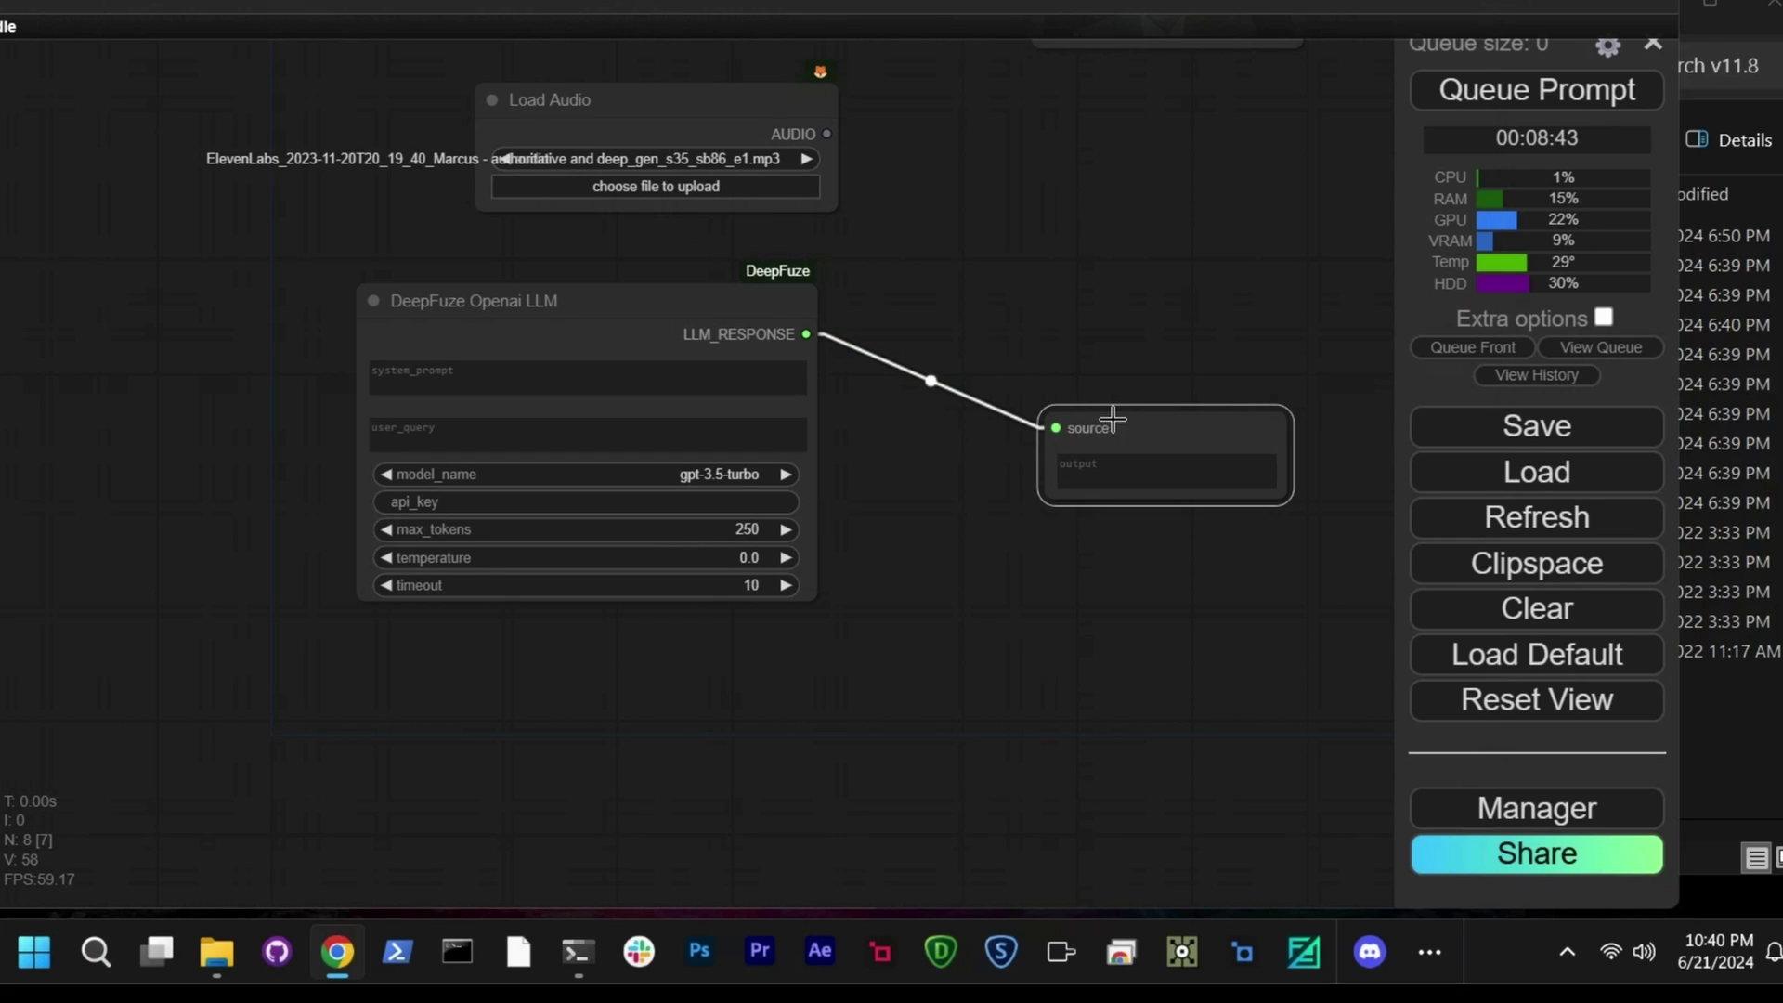
left_click_drag(1115, 417, 994, 310)
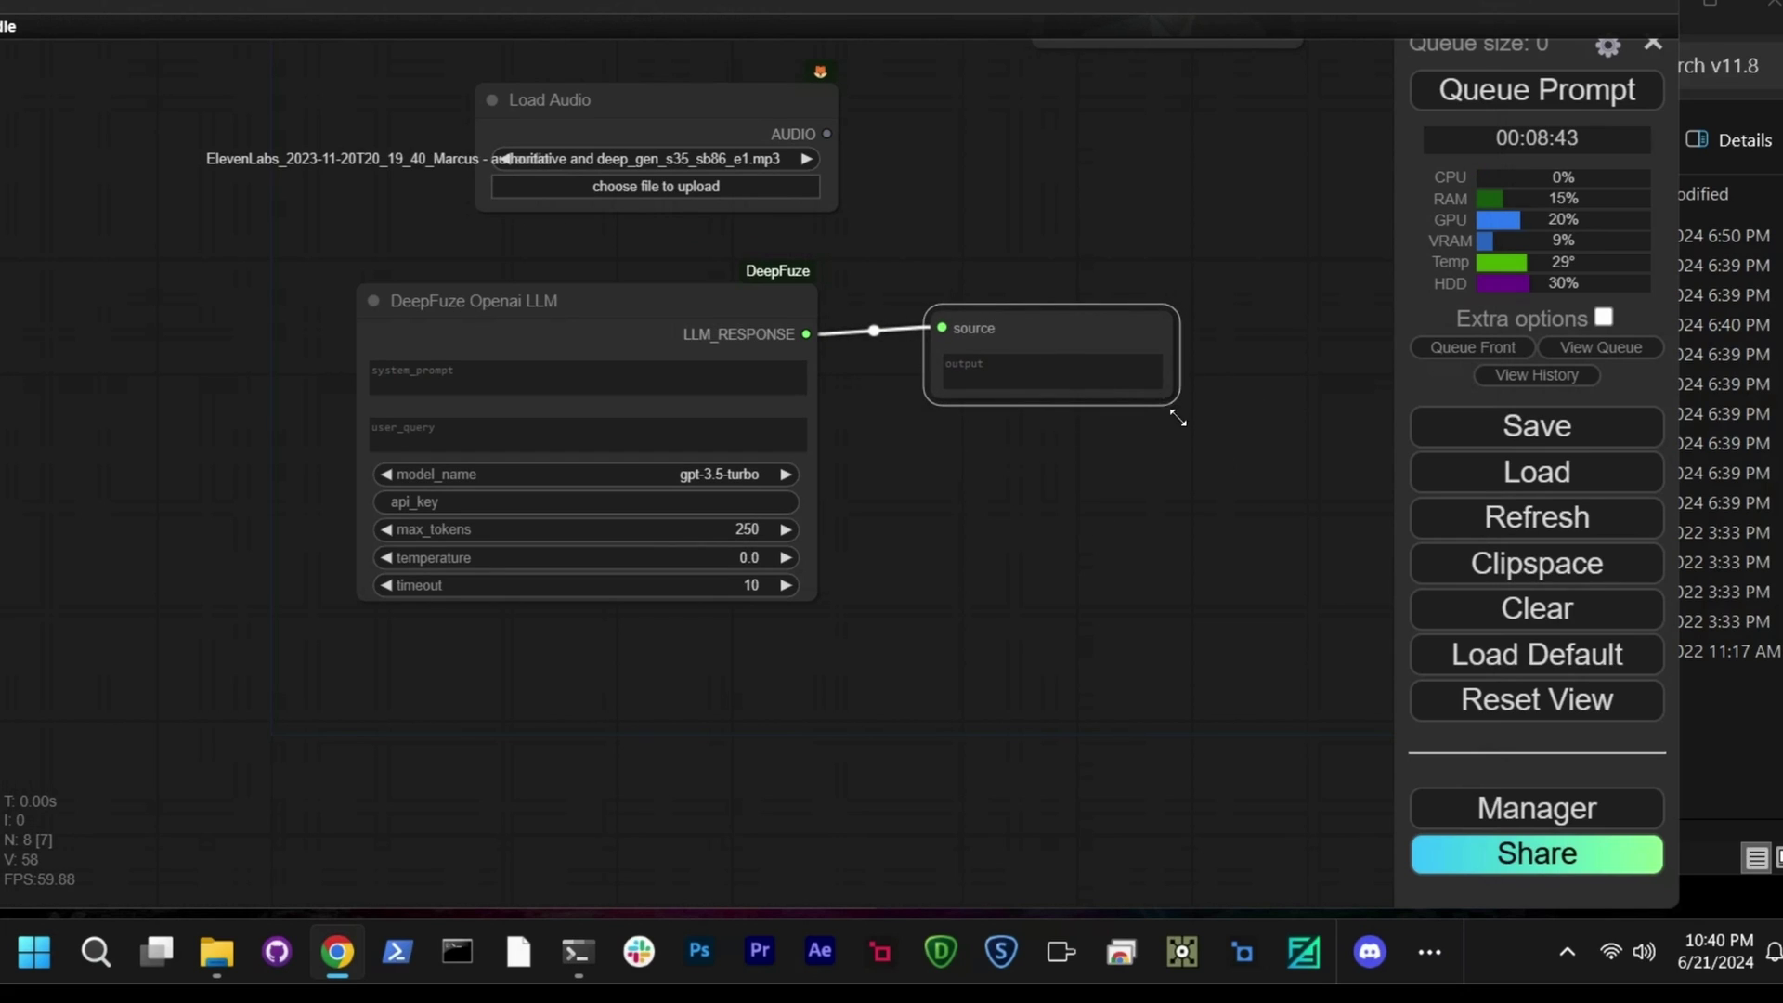
left_click_drag(1170, 411, 1313, 608)
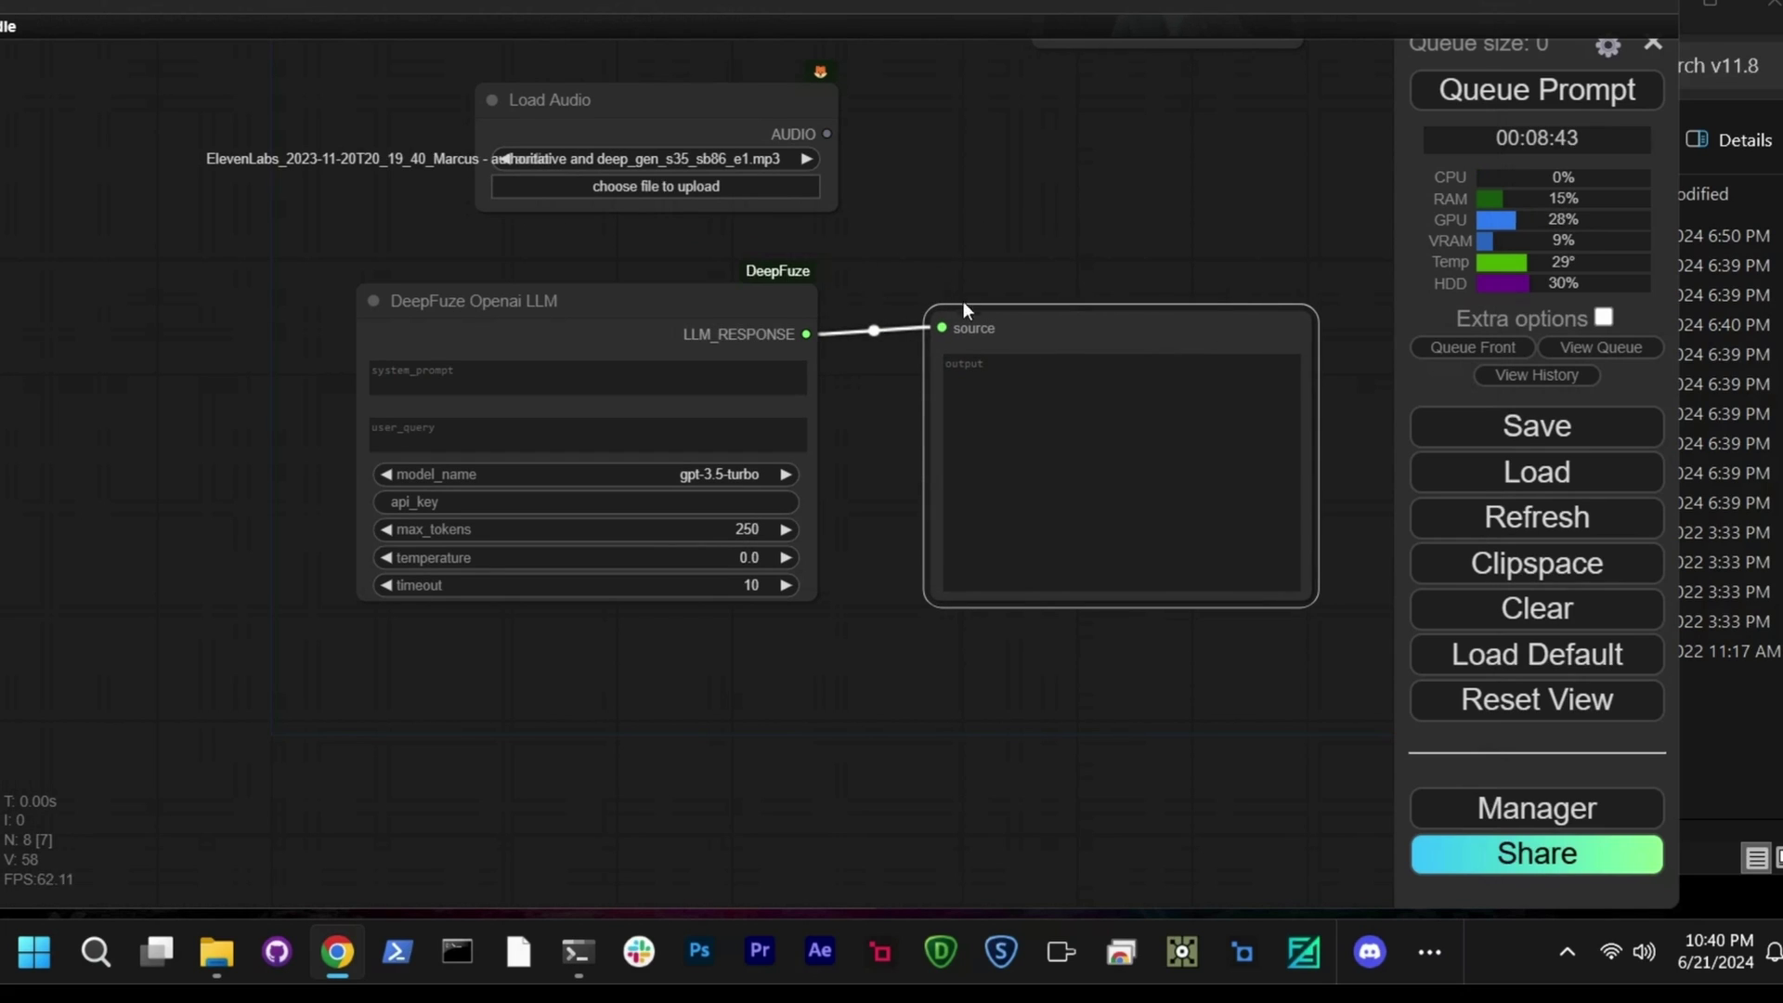
mouse_move(1045, 341)
left_mouse_down()
mouse_move(1042, 315)
mouse_move(1021, 320)
left_mouse_up()
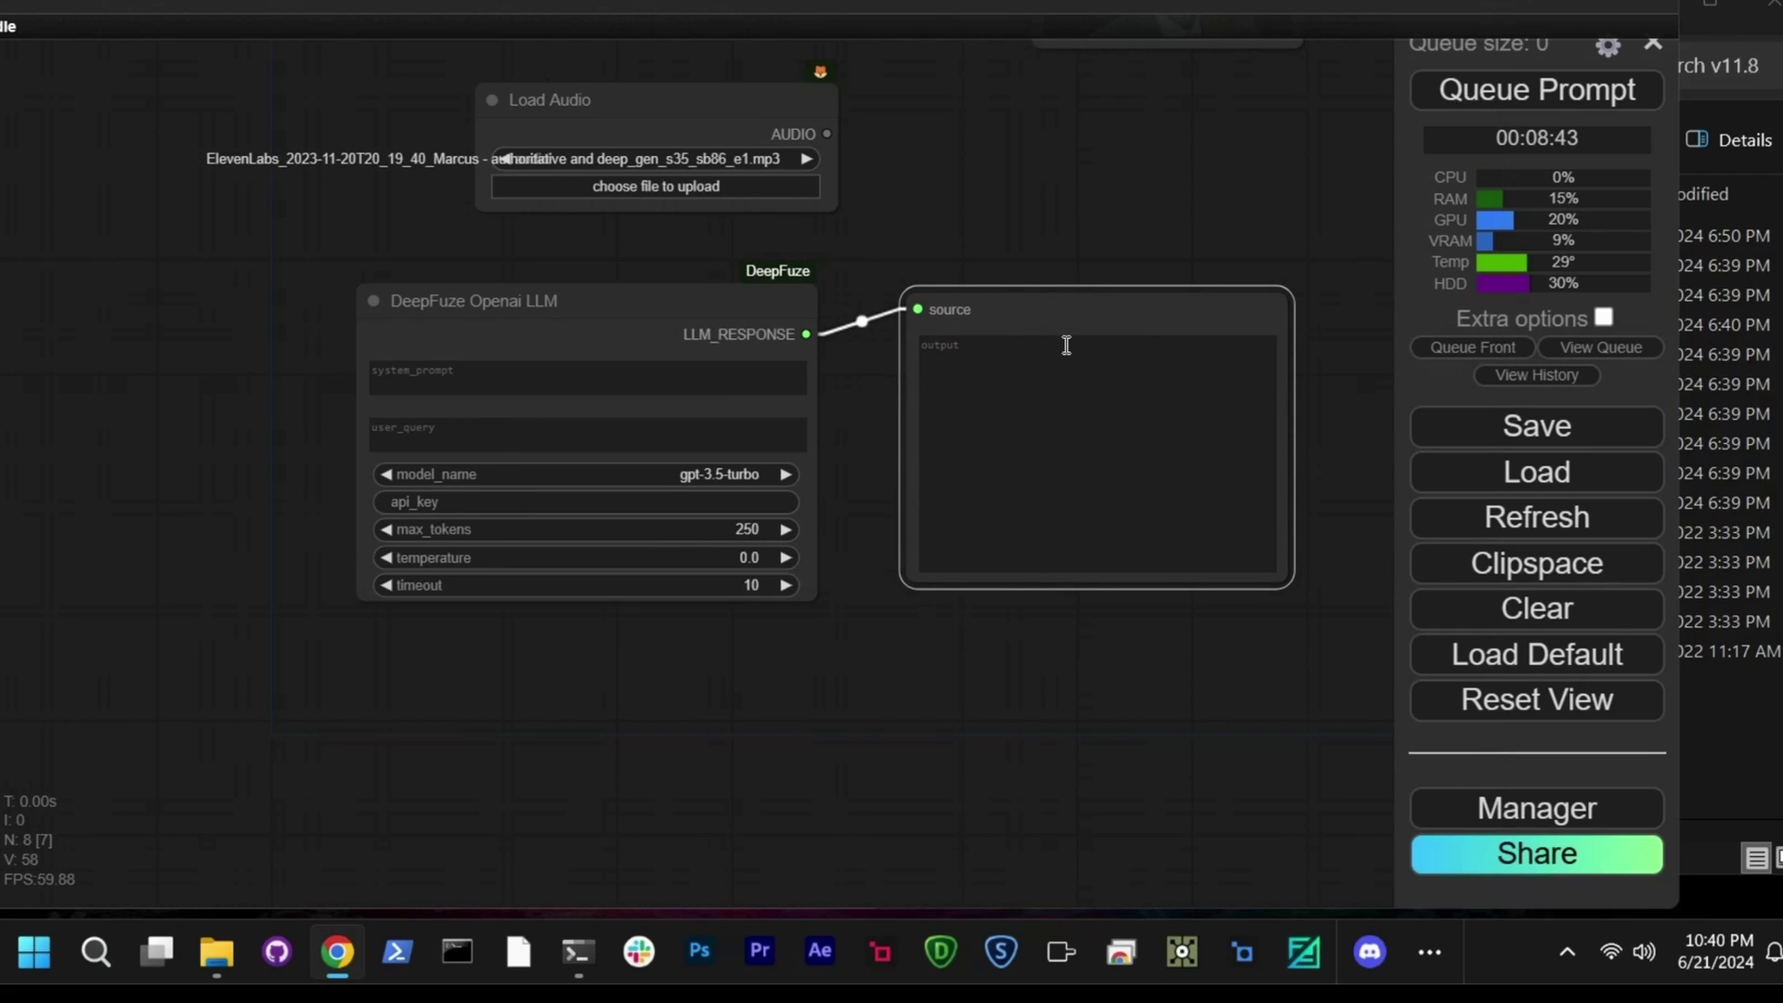
left_click_drag(798, 336, 994, 203)
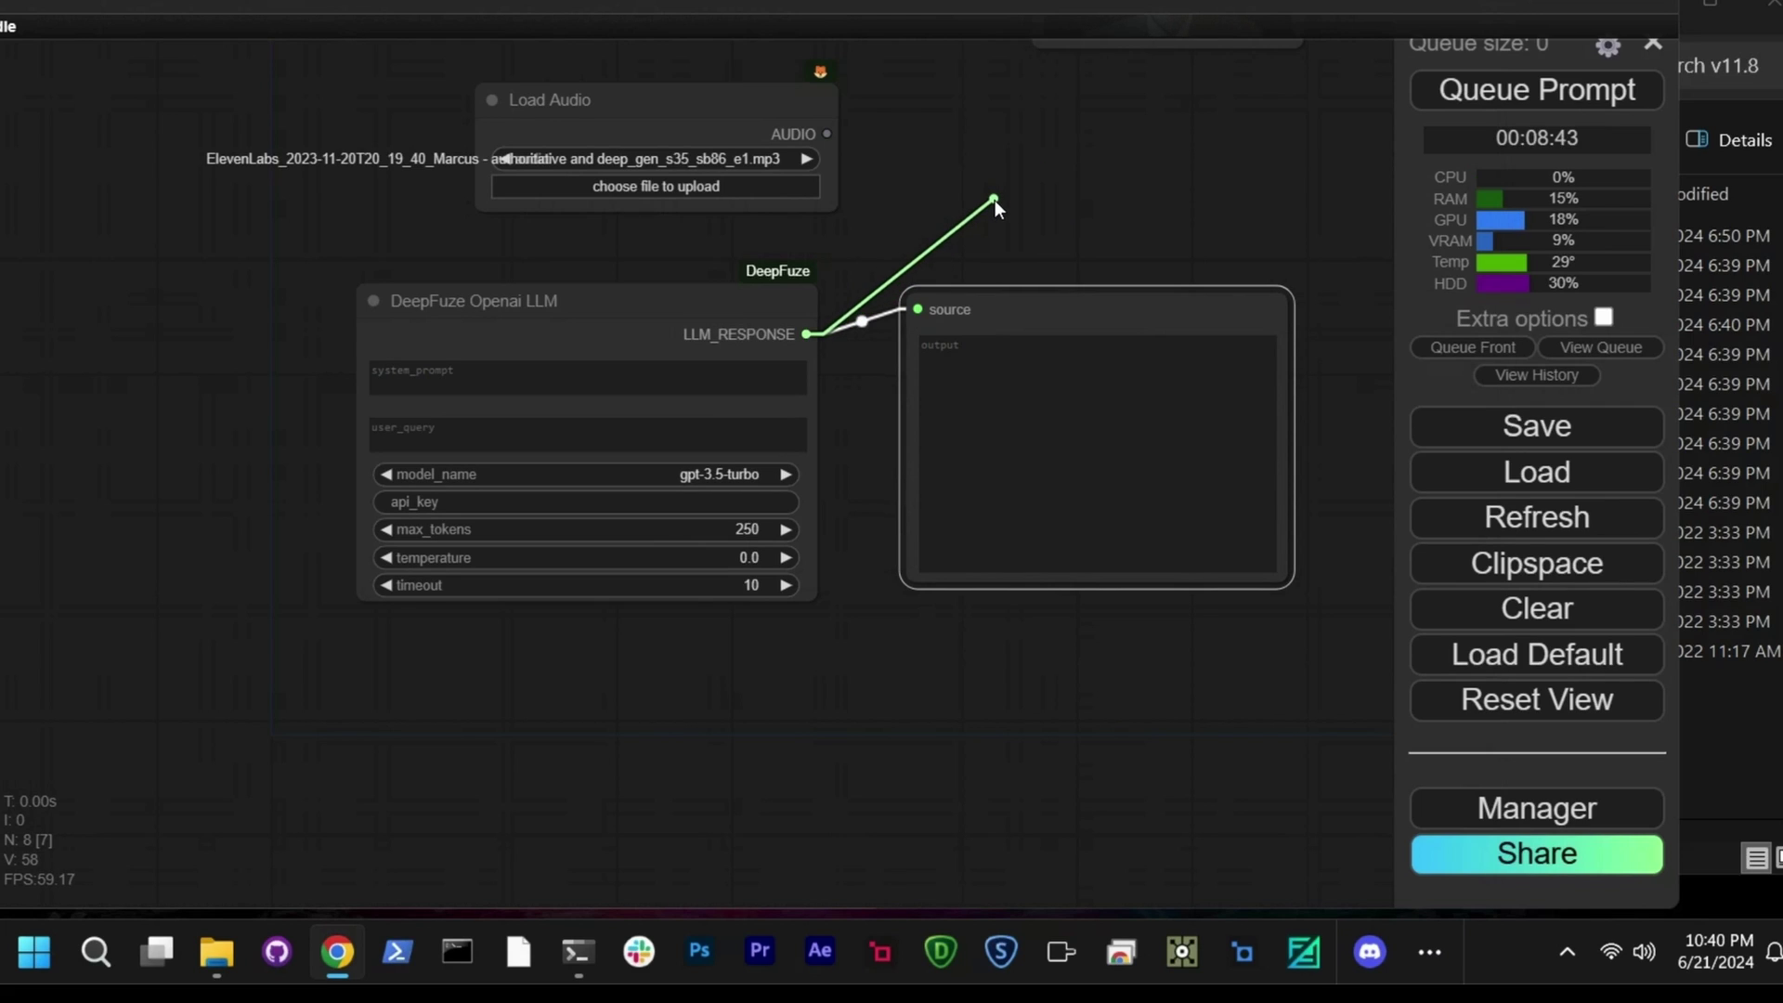
left_click_drag(994, 199, 995, 191)
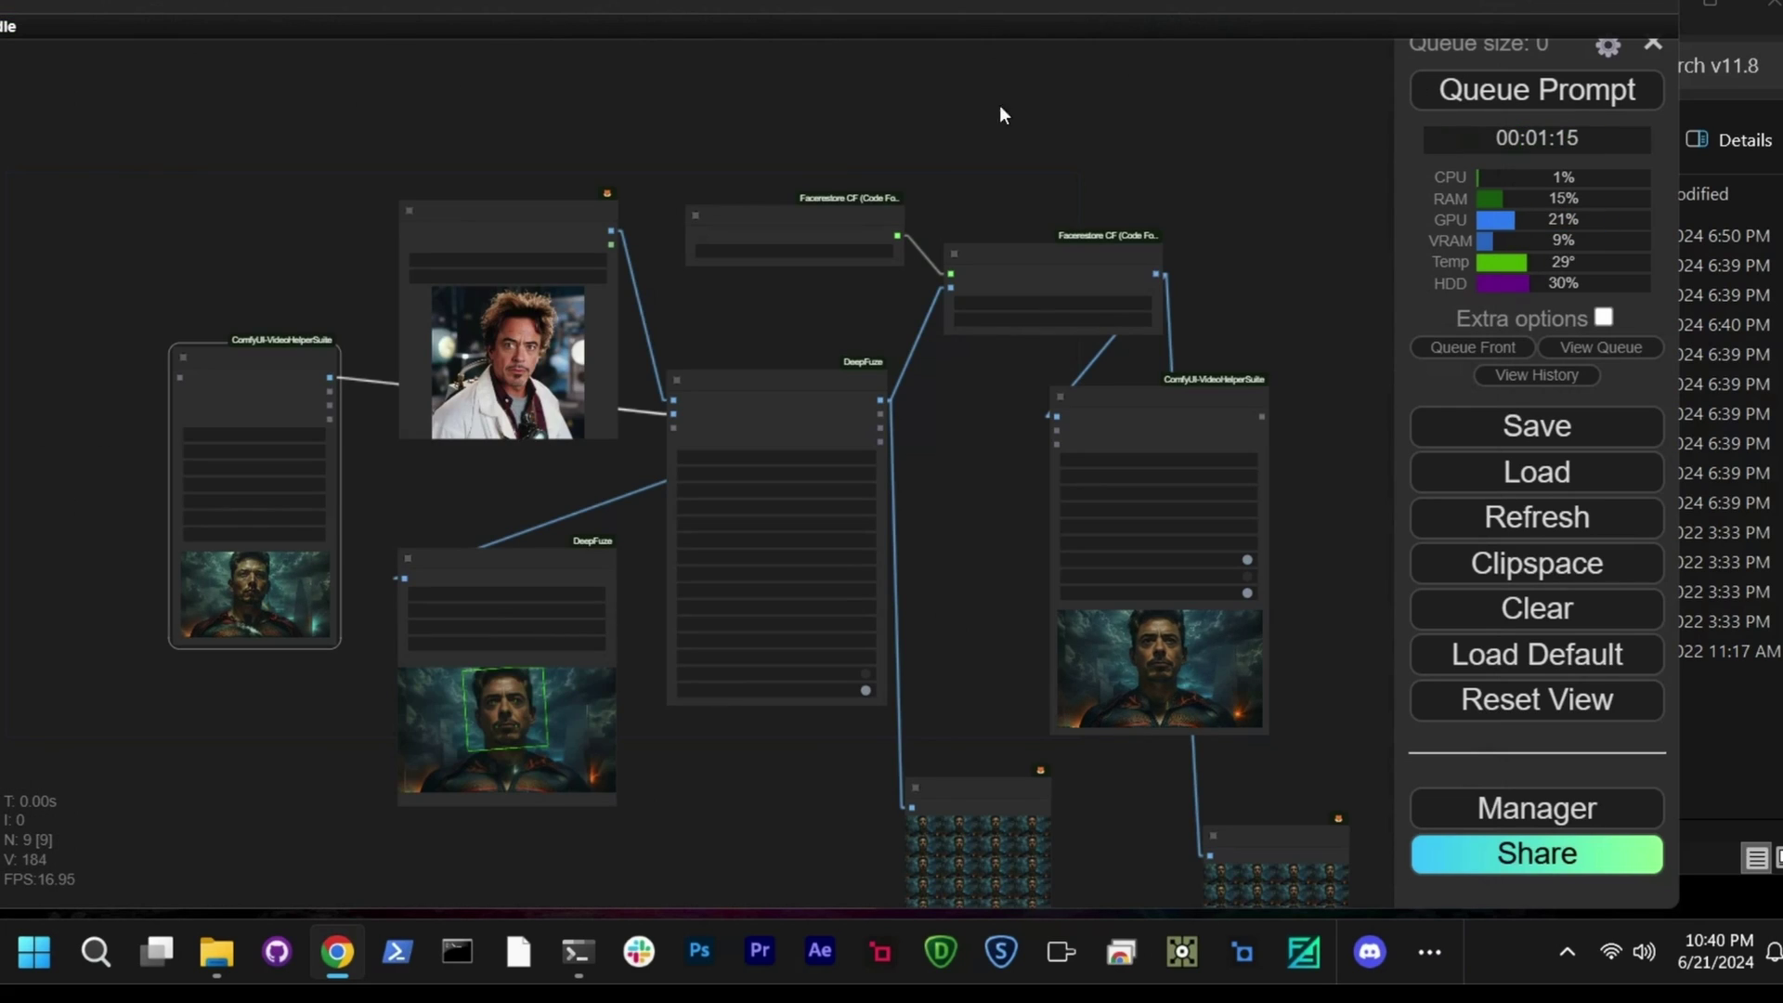
- Pan around the face-swap workflow to inspect the padding preview, output video and settings nodes
left_click_drag(1161, 275, 1125, 176)
scroll(427, 548, "up", 15)
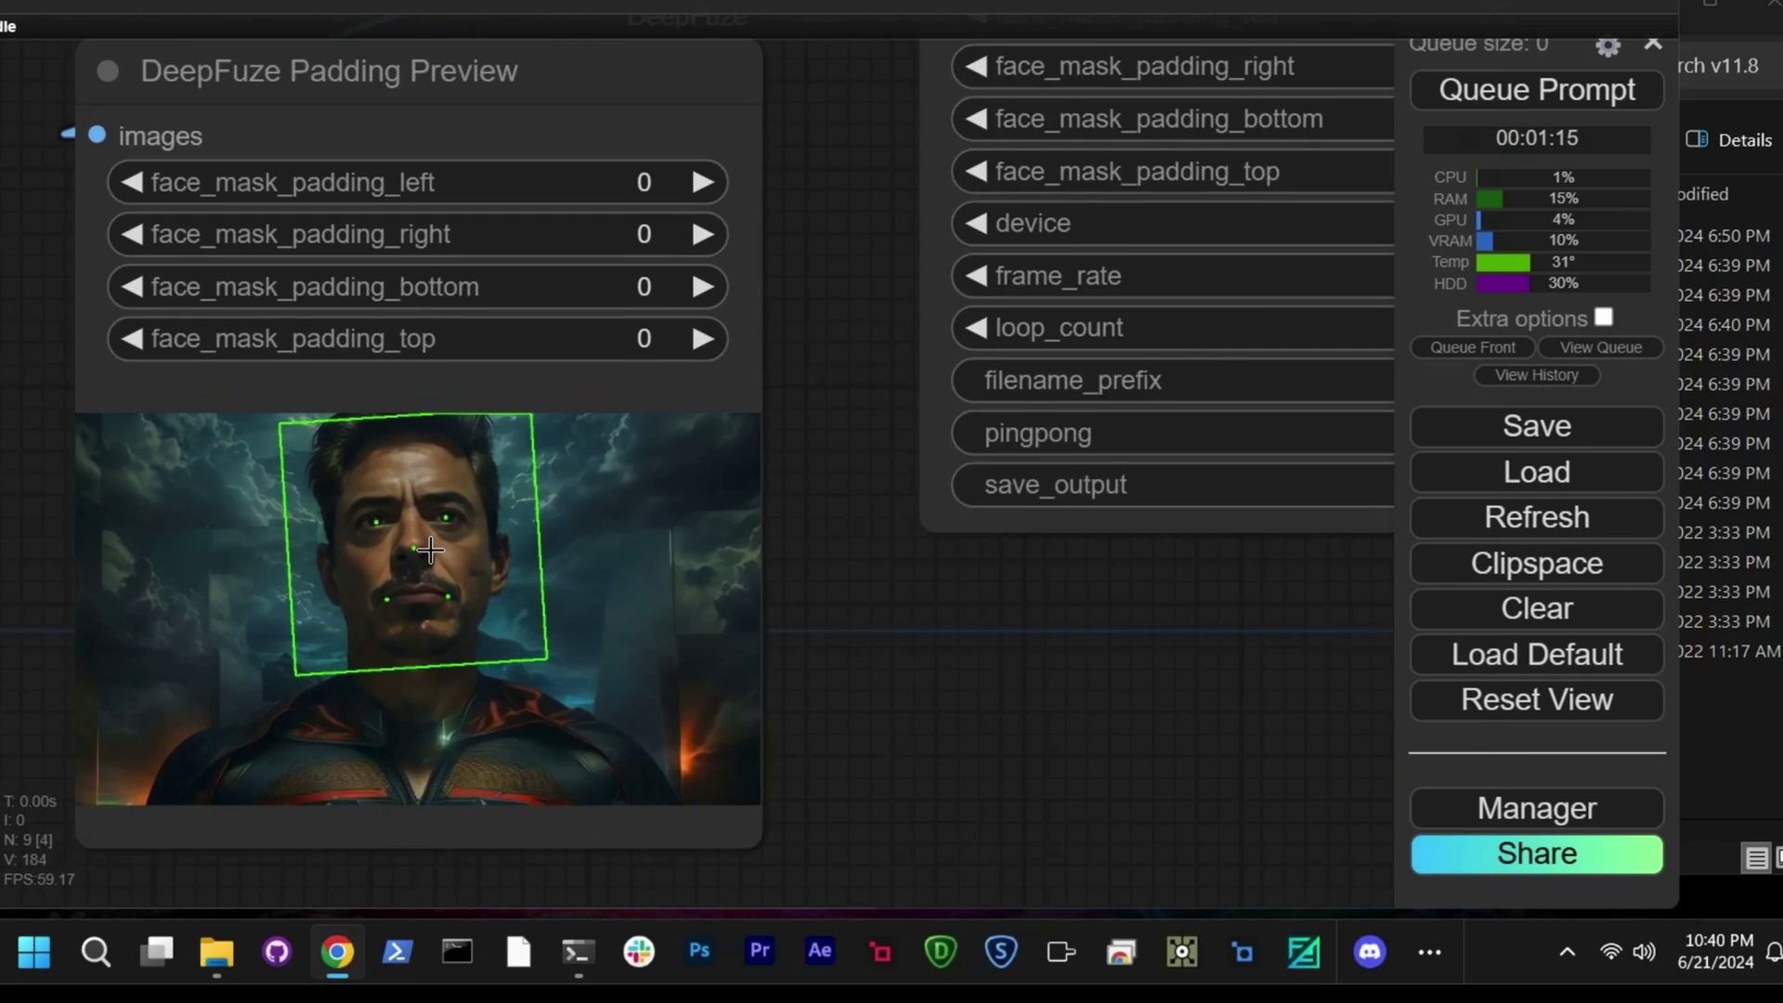
scroll(429, 550, "down", 7)
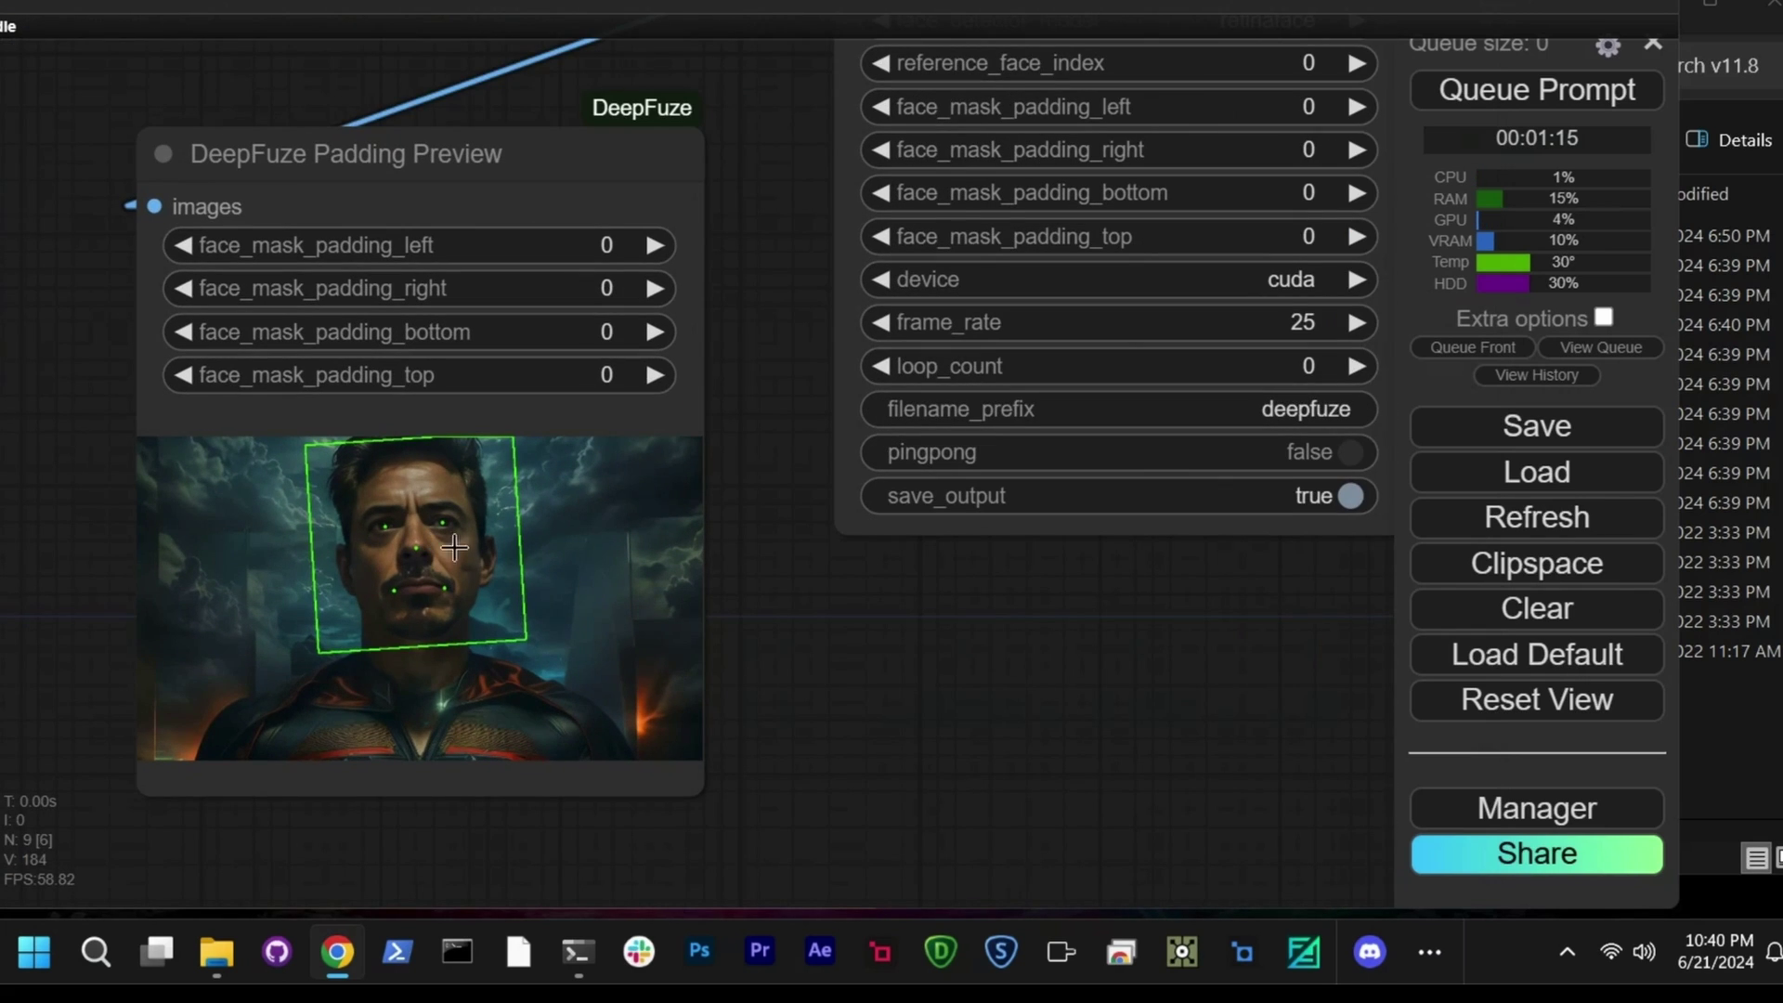
left_click_drag(1065, 640, 295, 481)
scroll(628, 462, "down", 2)
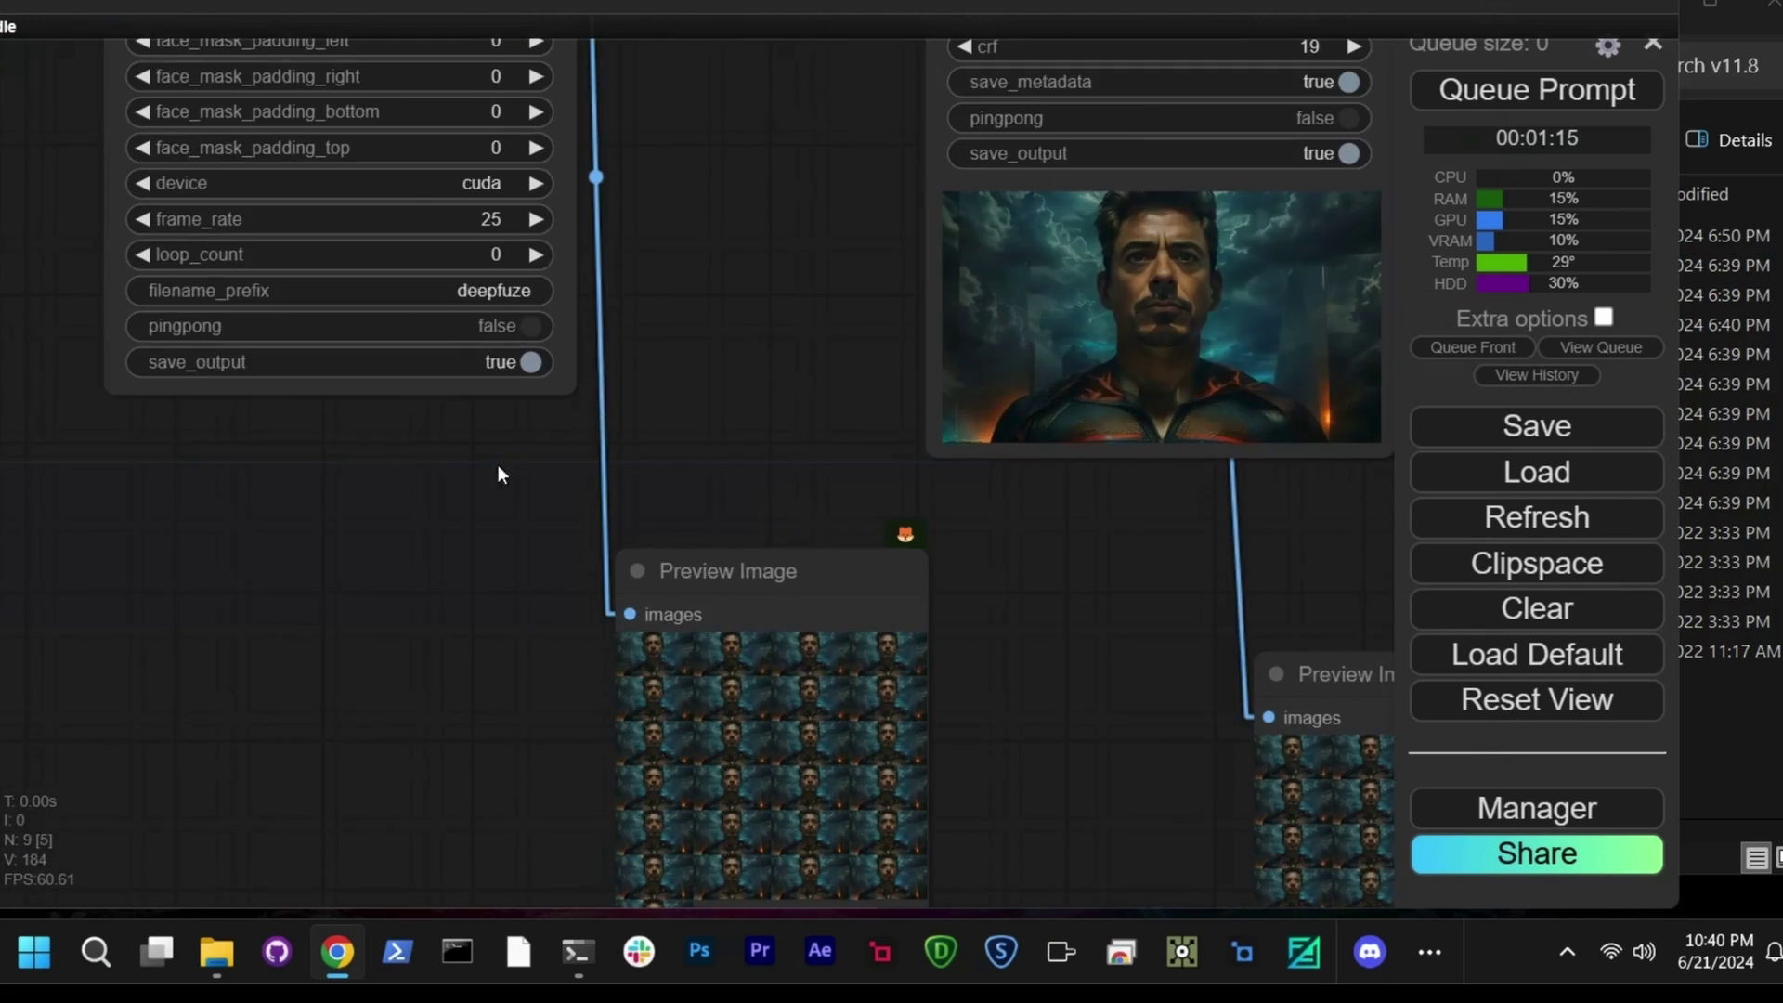
left_click_drag(1188, 279, 678, 269)
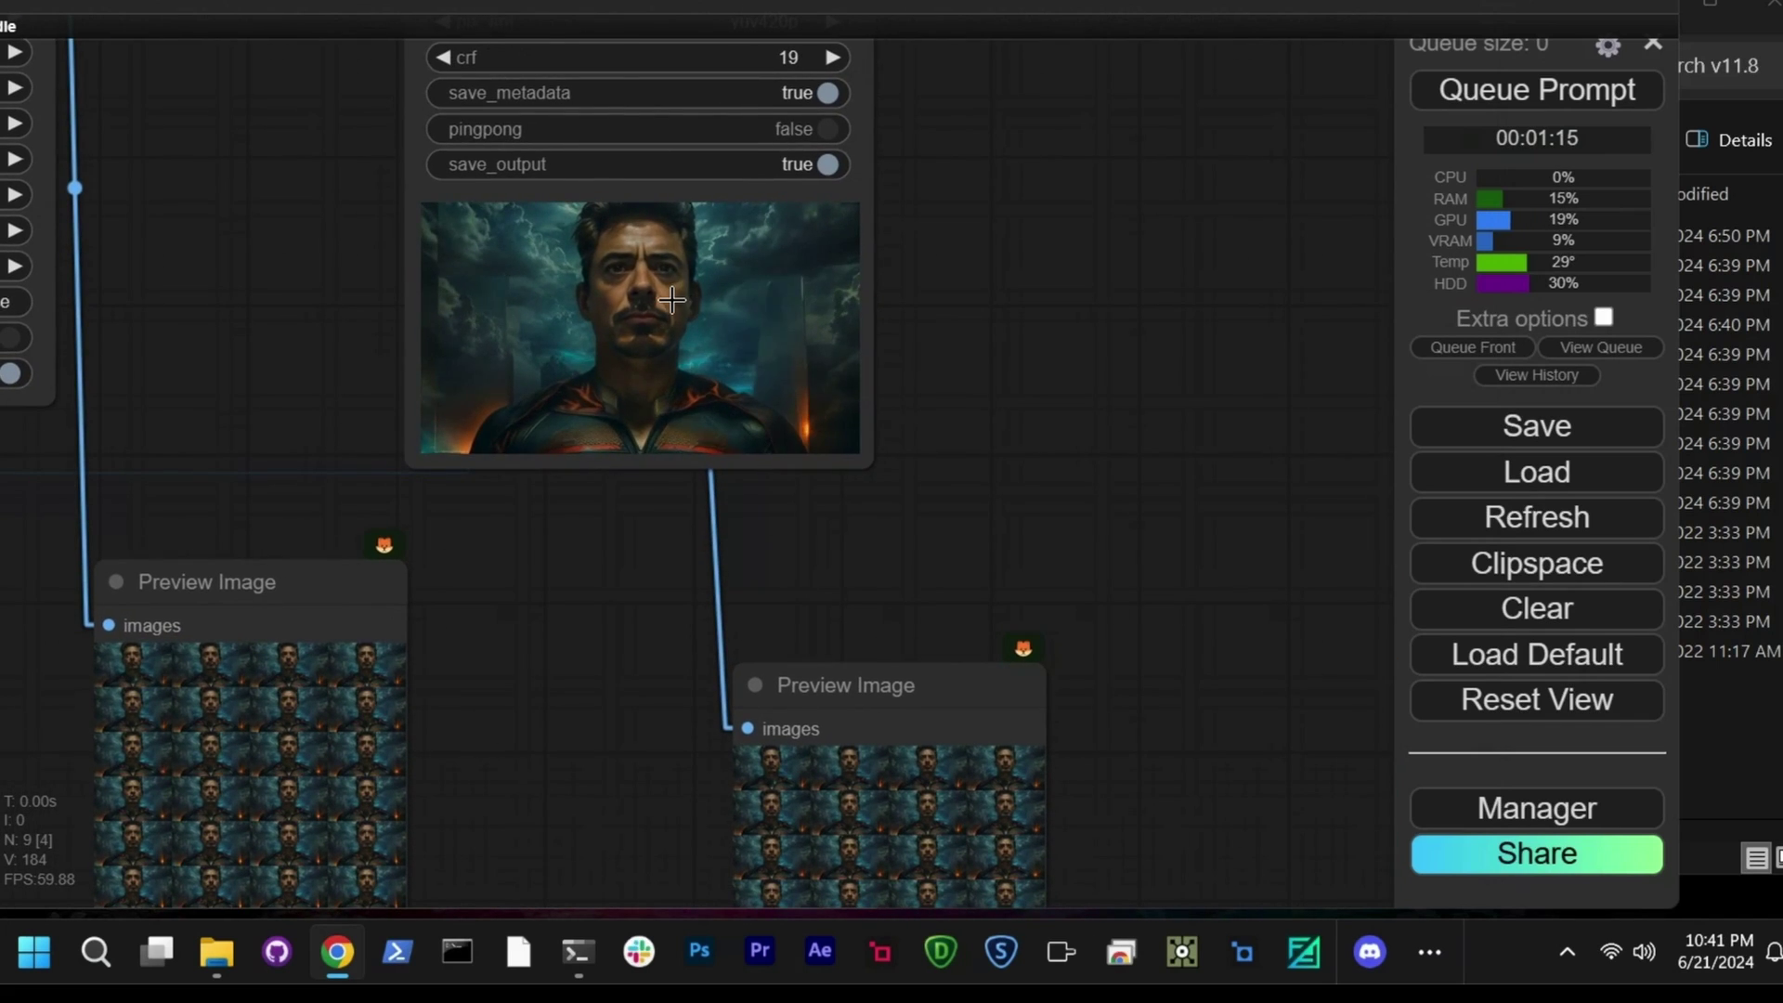
scroll(671, 299, "up", 5)
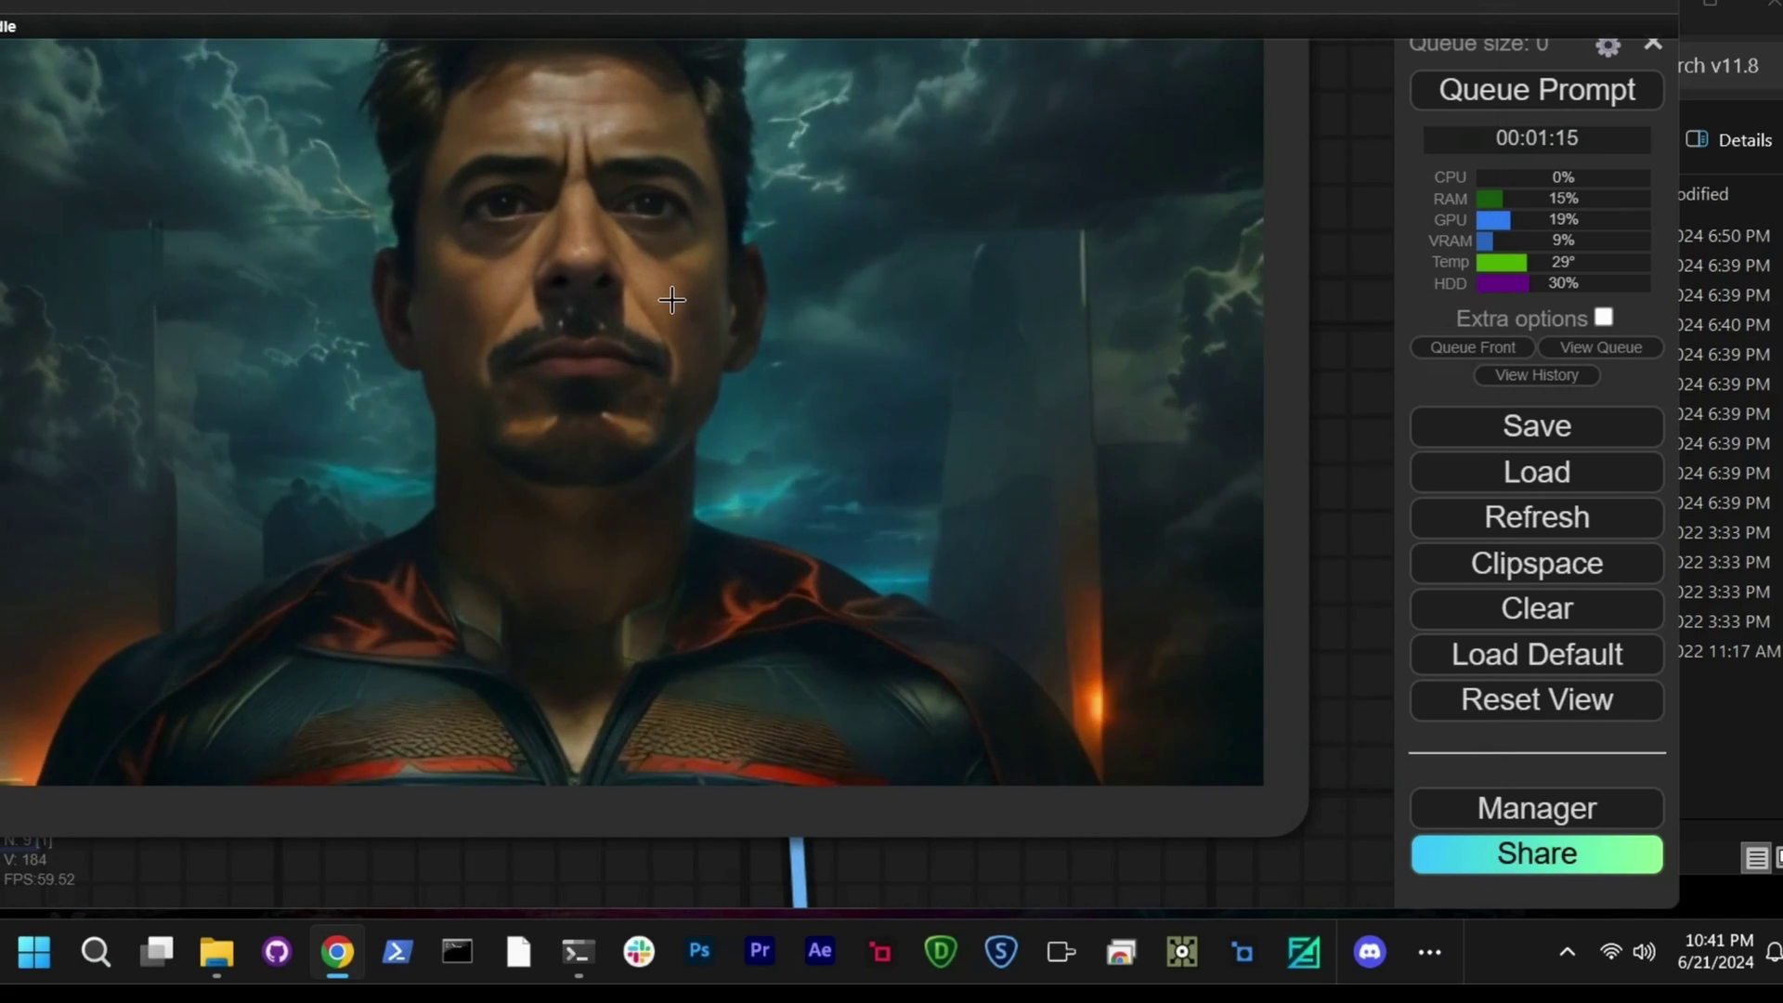
scroll(671, 299, "down", 5)
scroll(582, 304, "up", 10)
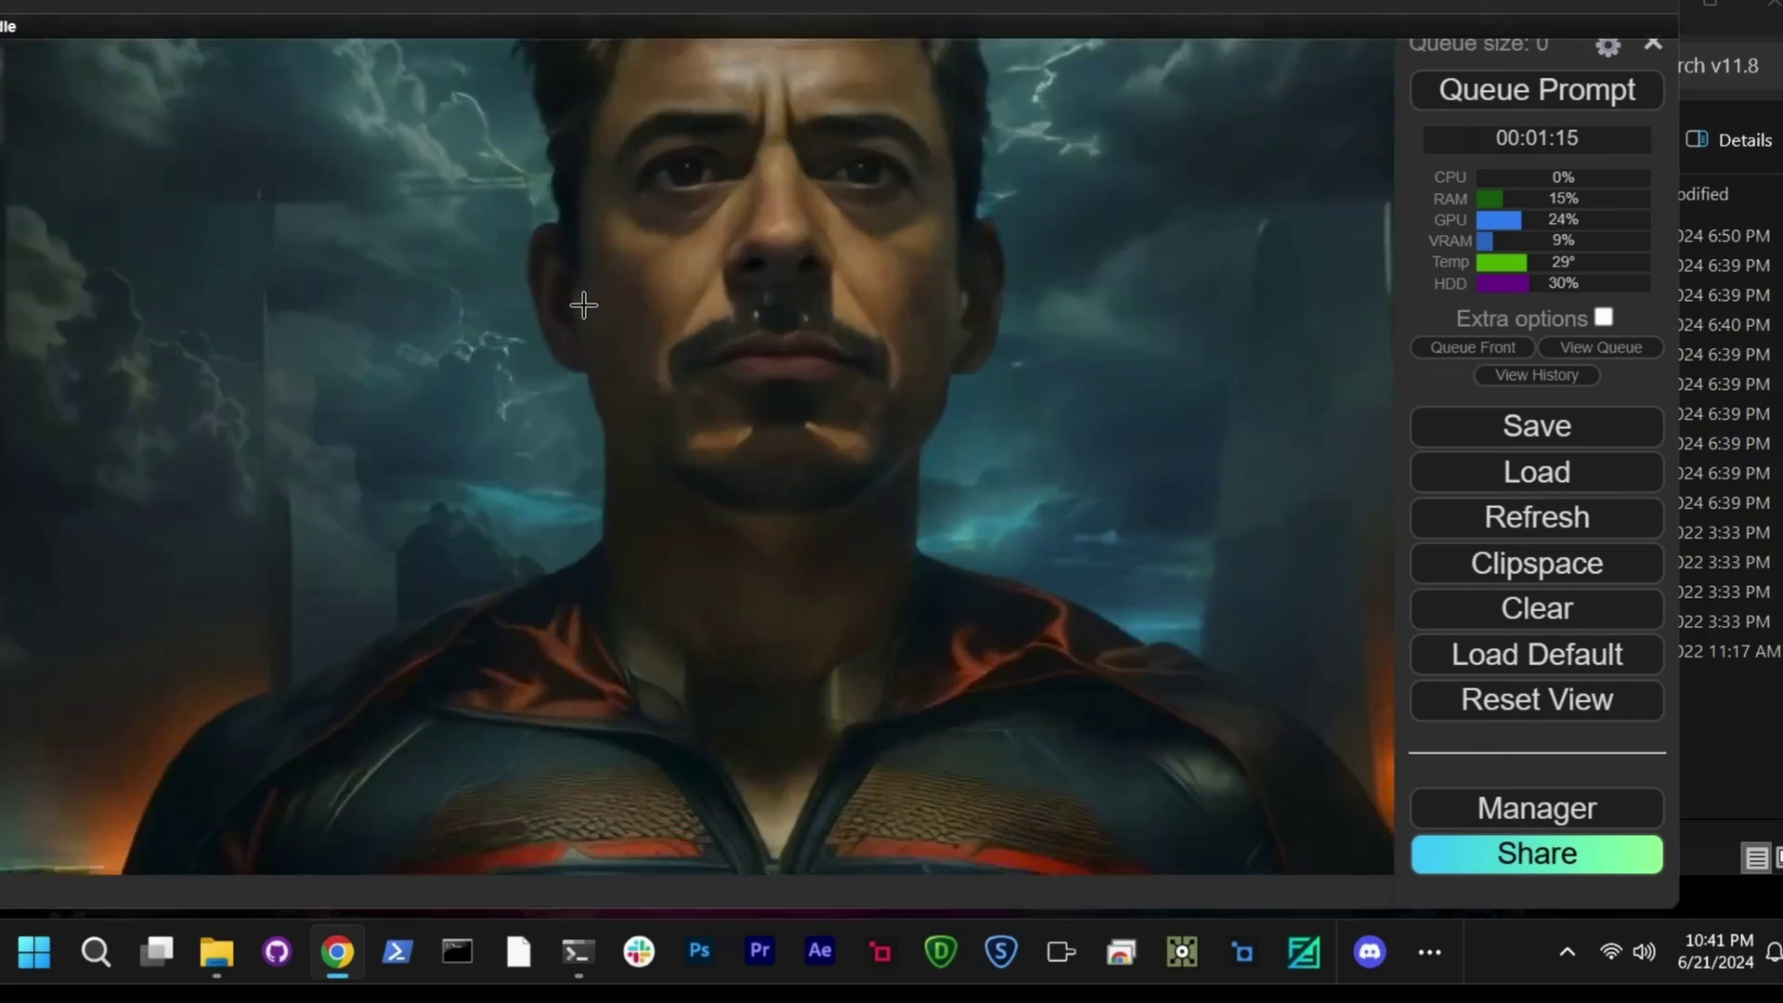
scroll(582, 304, "down", 8)
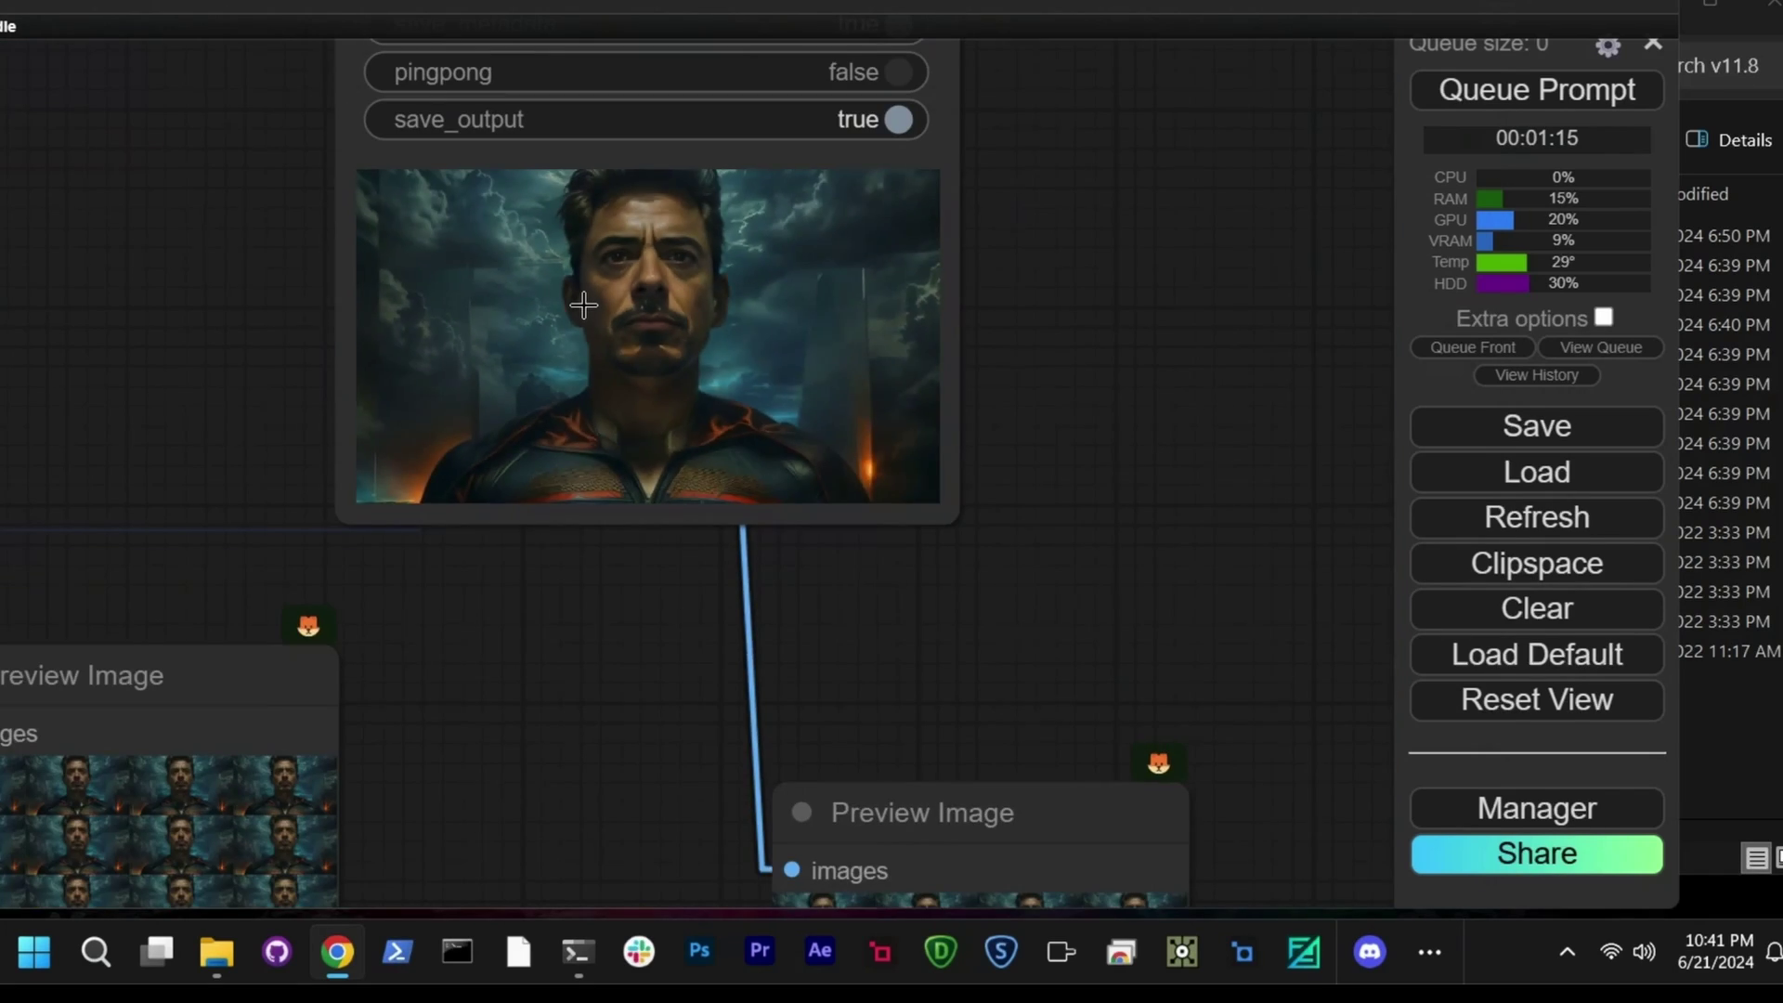
left_click_drag(274, 375, 729, 426)
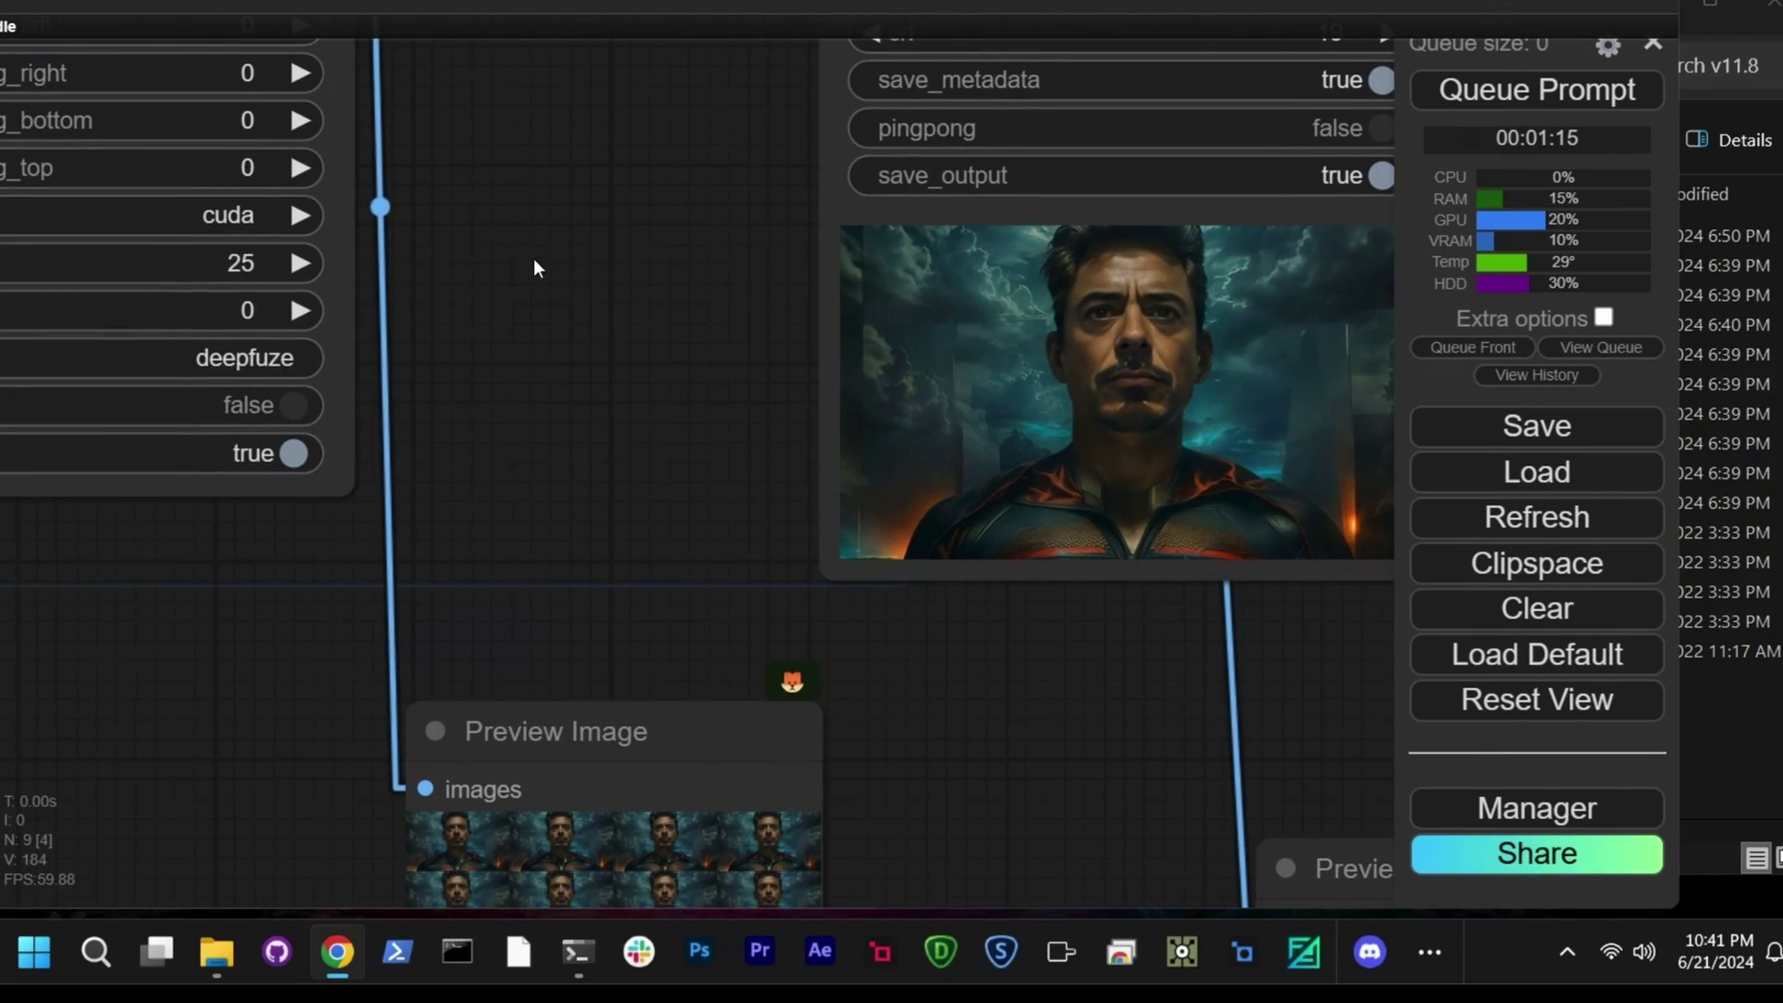
left_click_drag(529, 259, 963, 569)
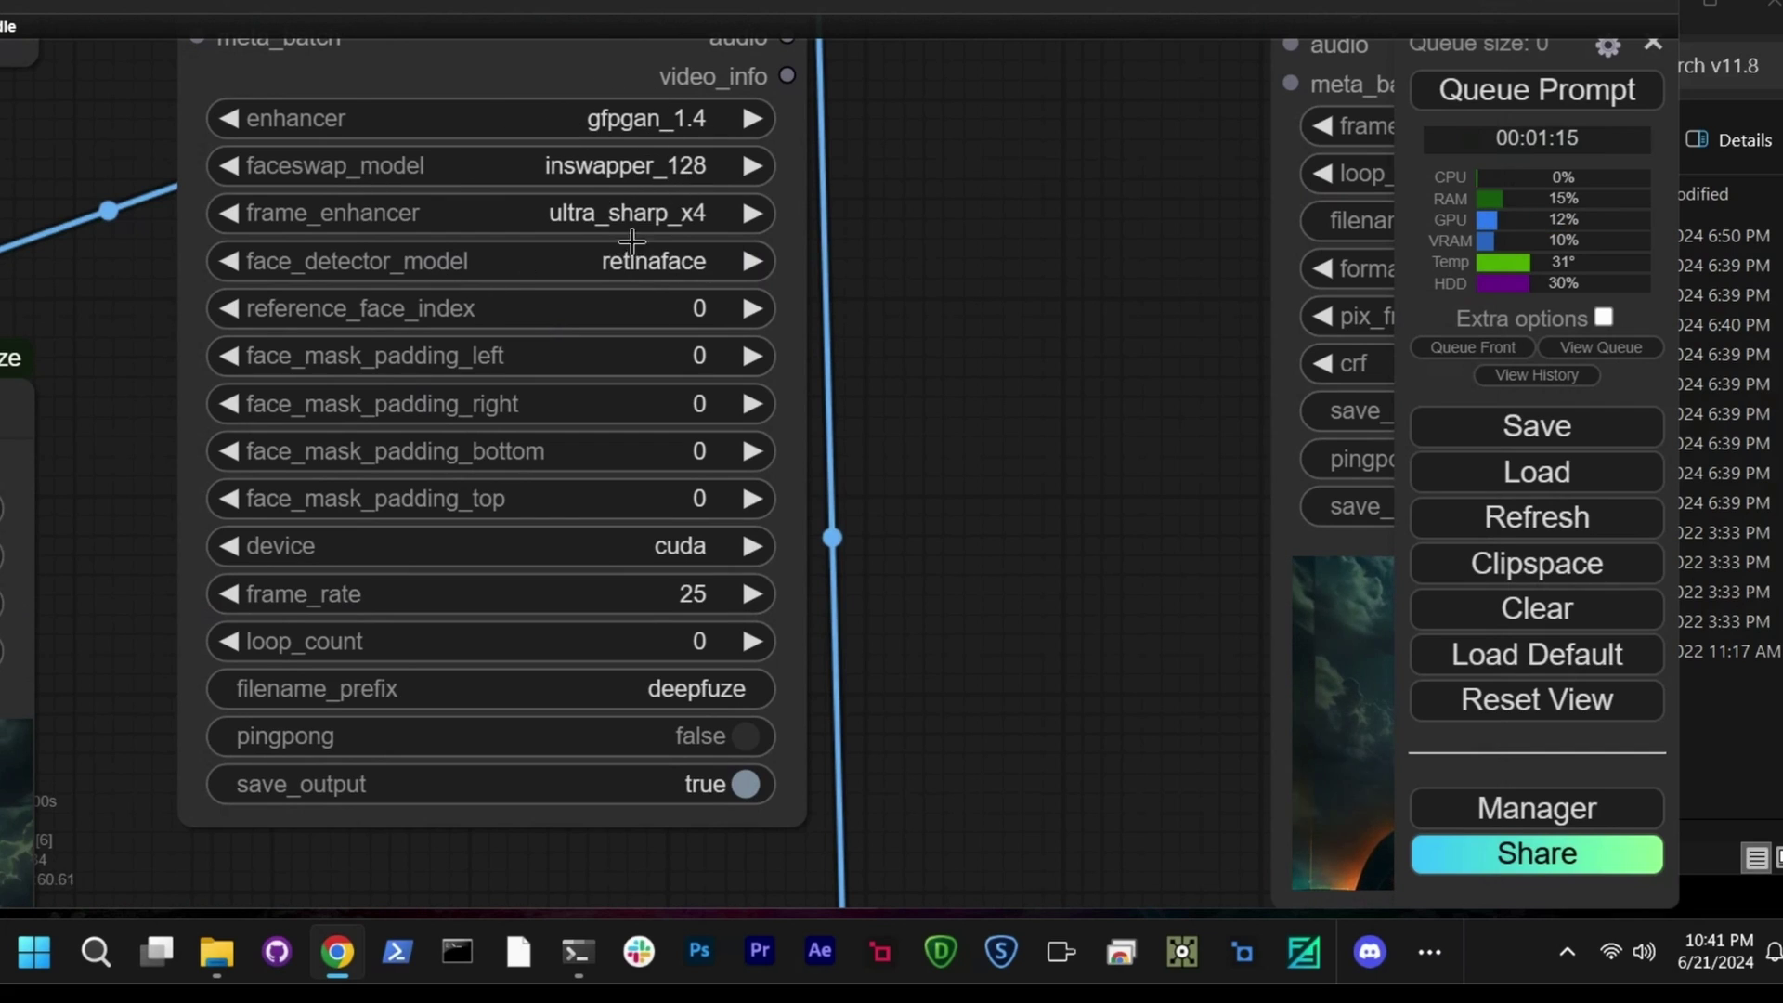
- Enlarge the Preview Image node to show a wider grid of swapped-face frames
scroll(843, 210, "down", 5)
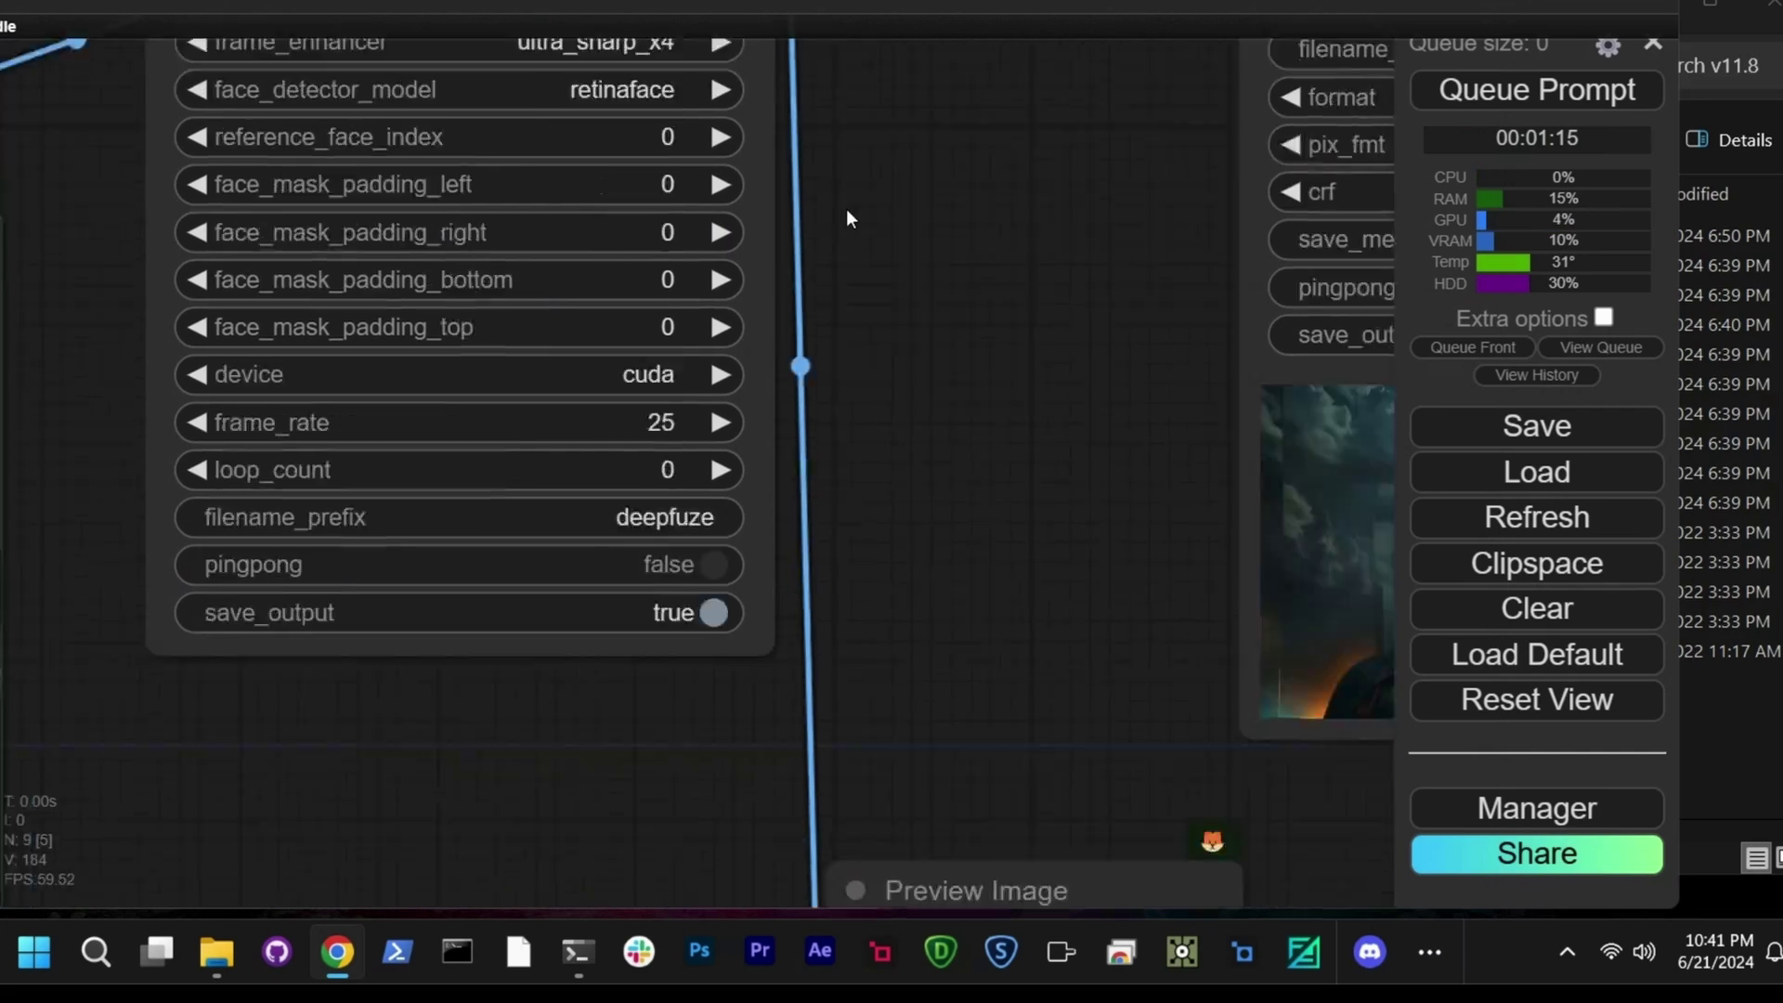
left_click_drag(843, 215, 891, 470)
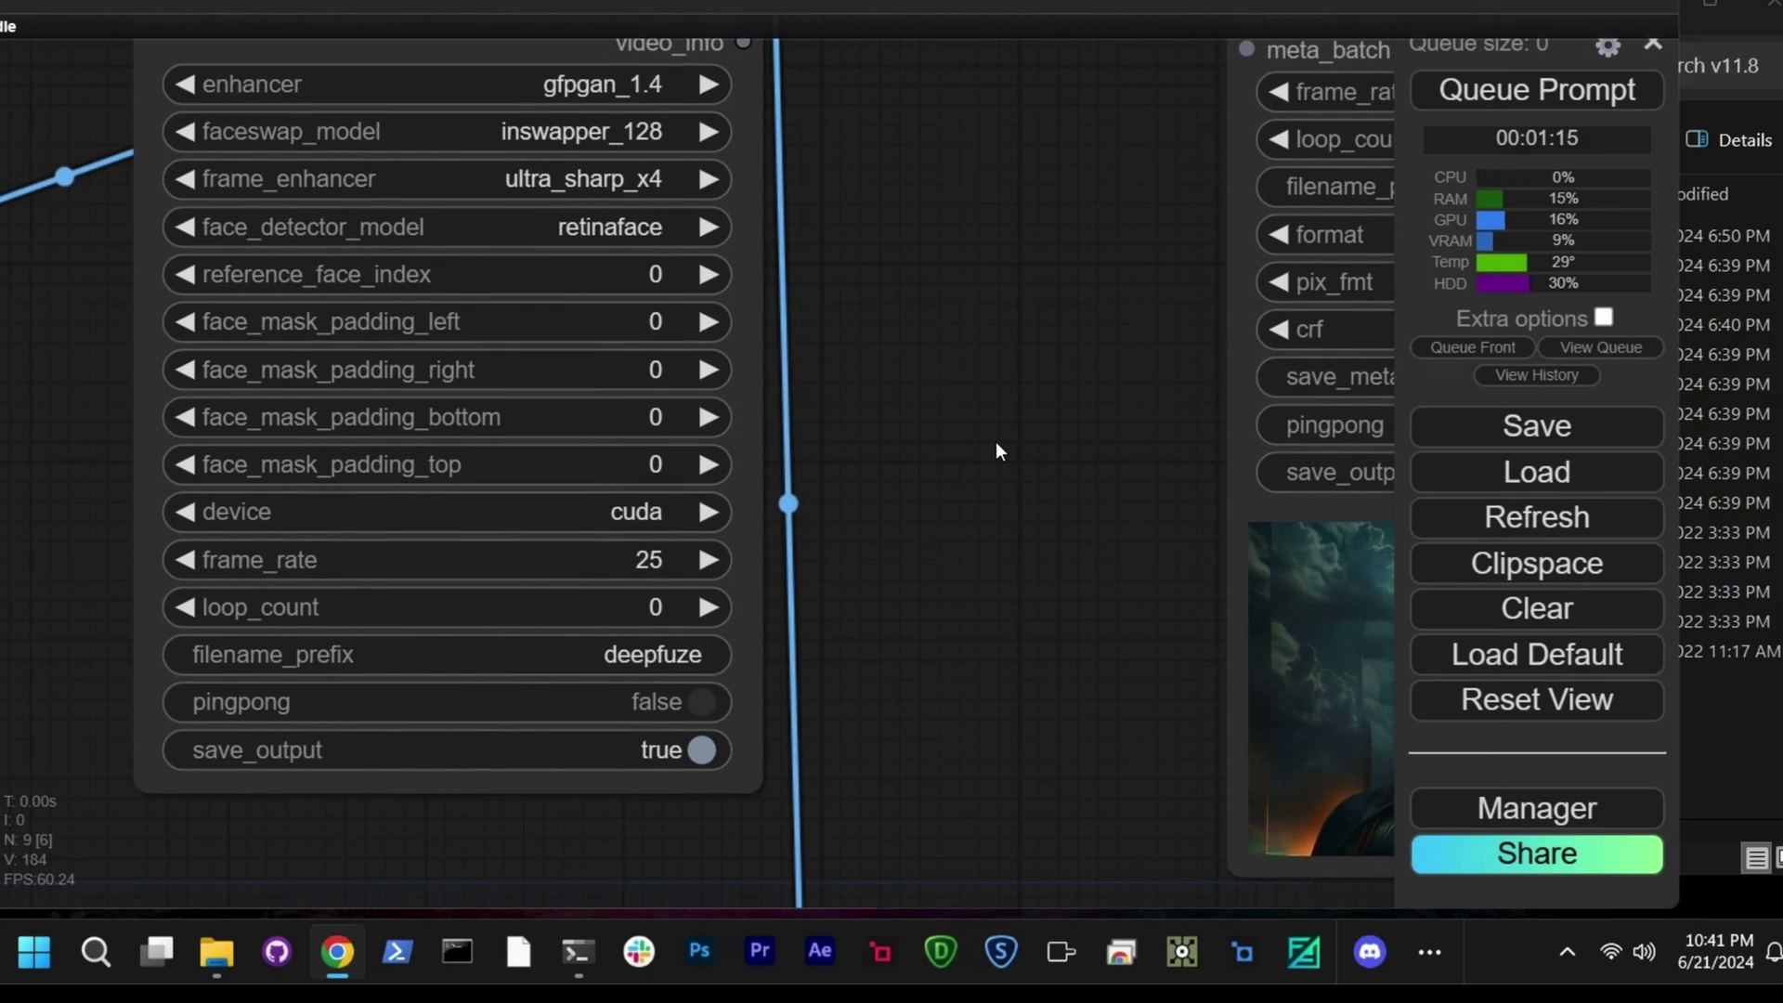
scroll(995, 442, "down", 5)
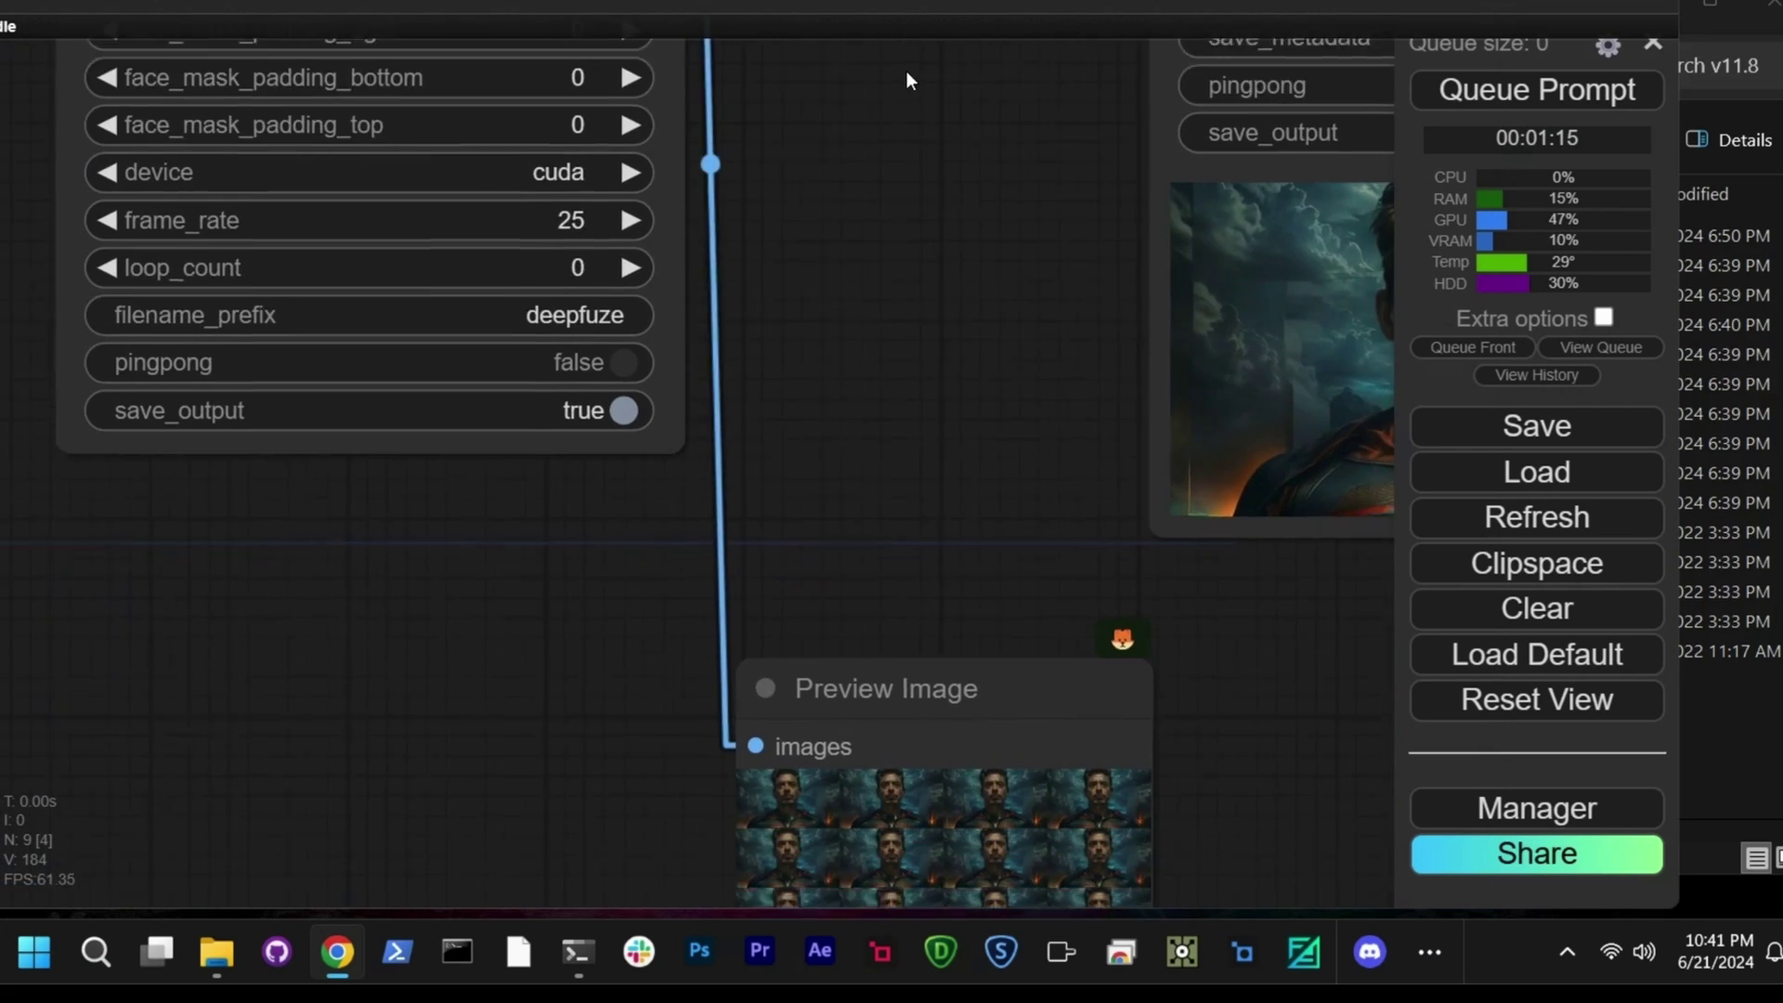
scroll(585, 349, "down", 4)
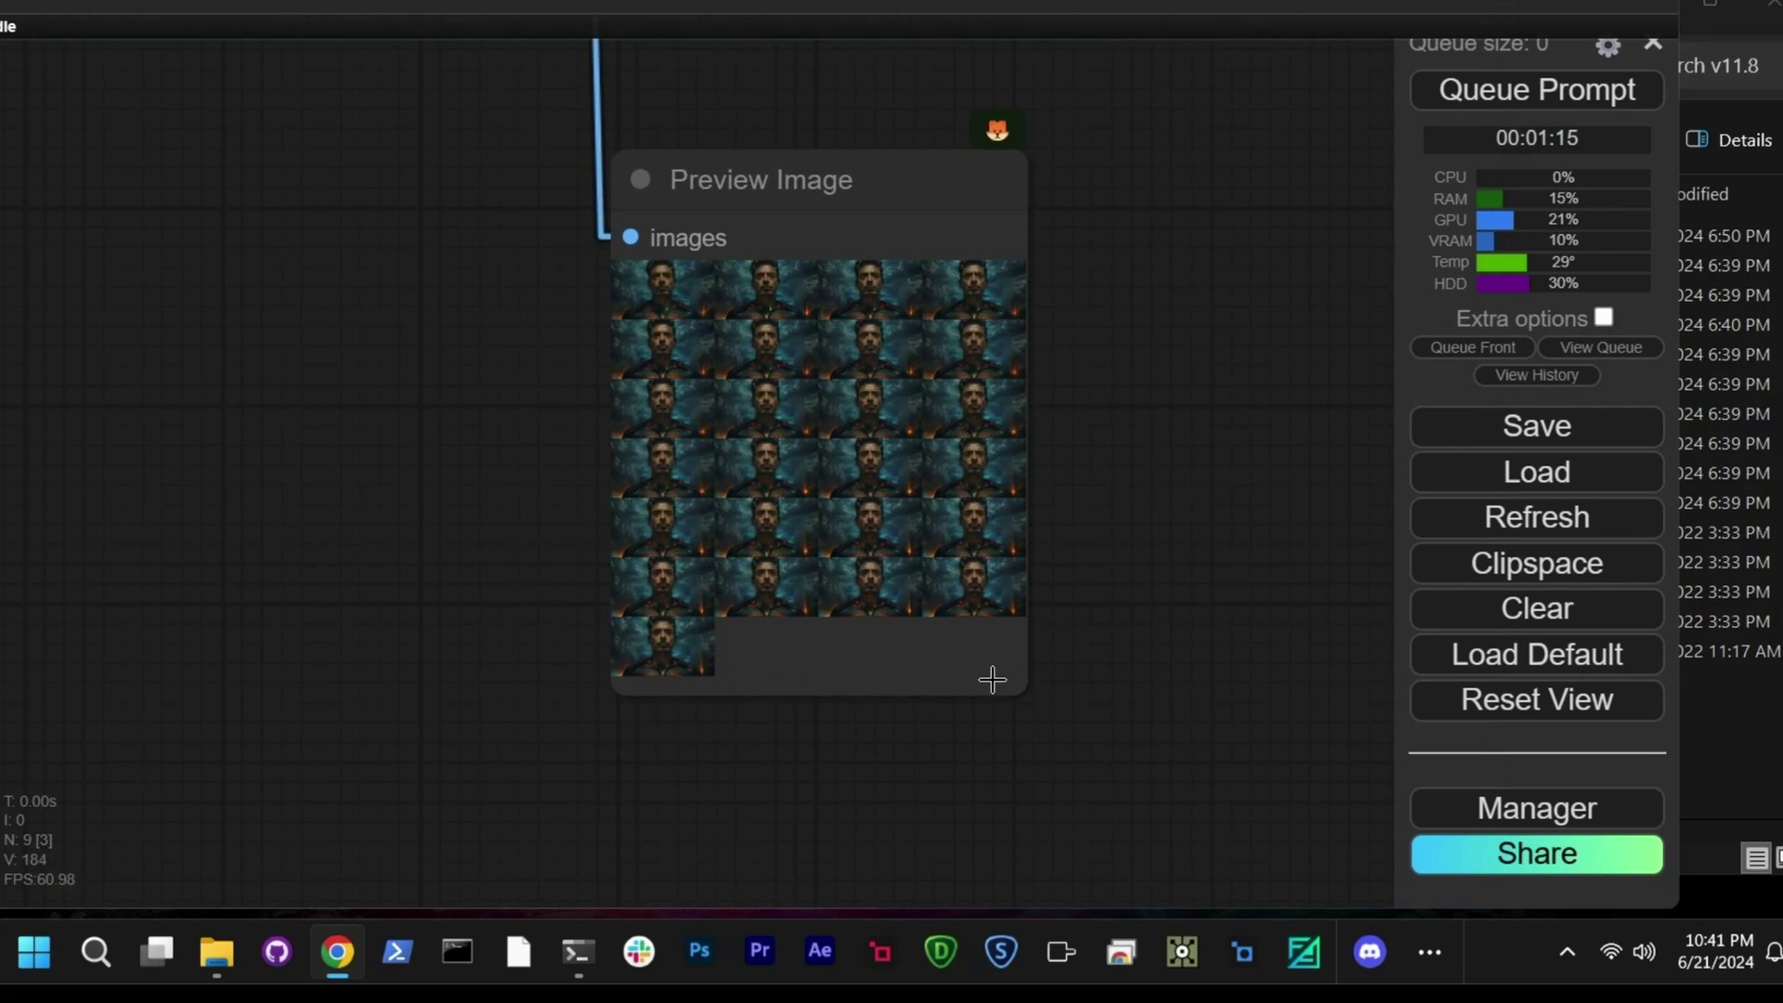
left_click_drag(1017, 693, 1351, 828)
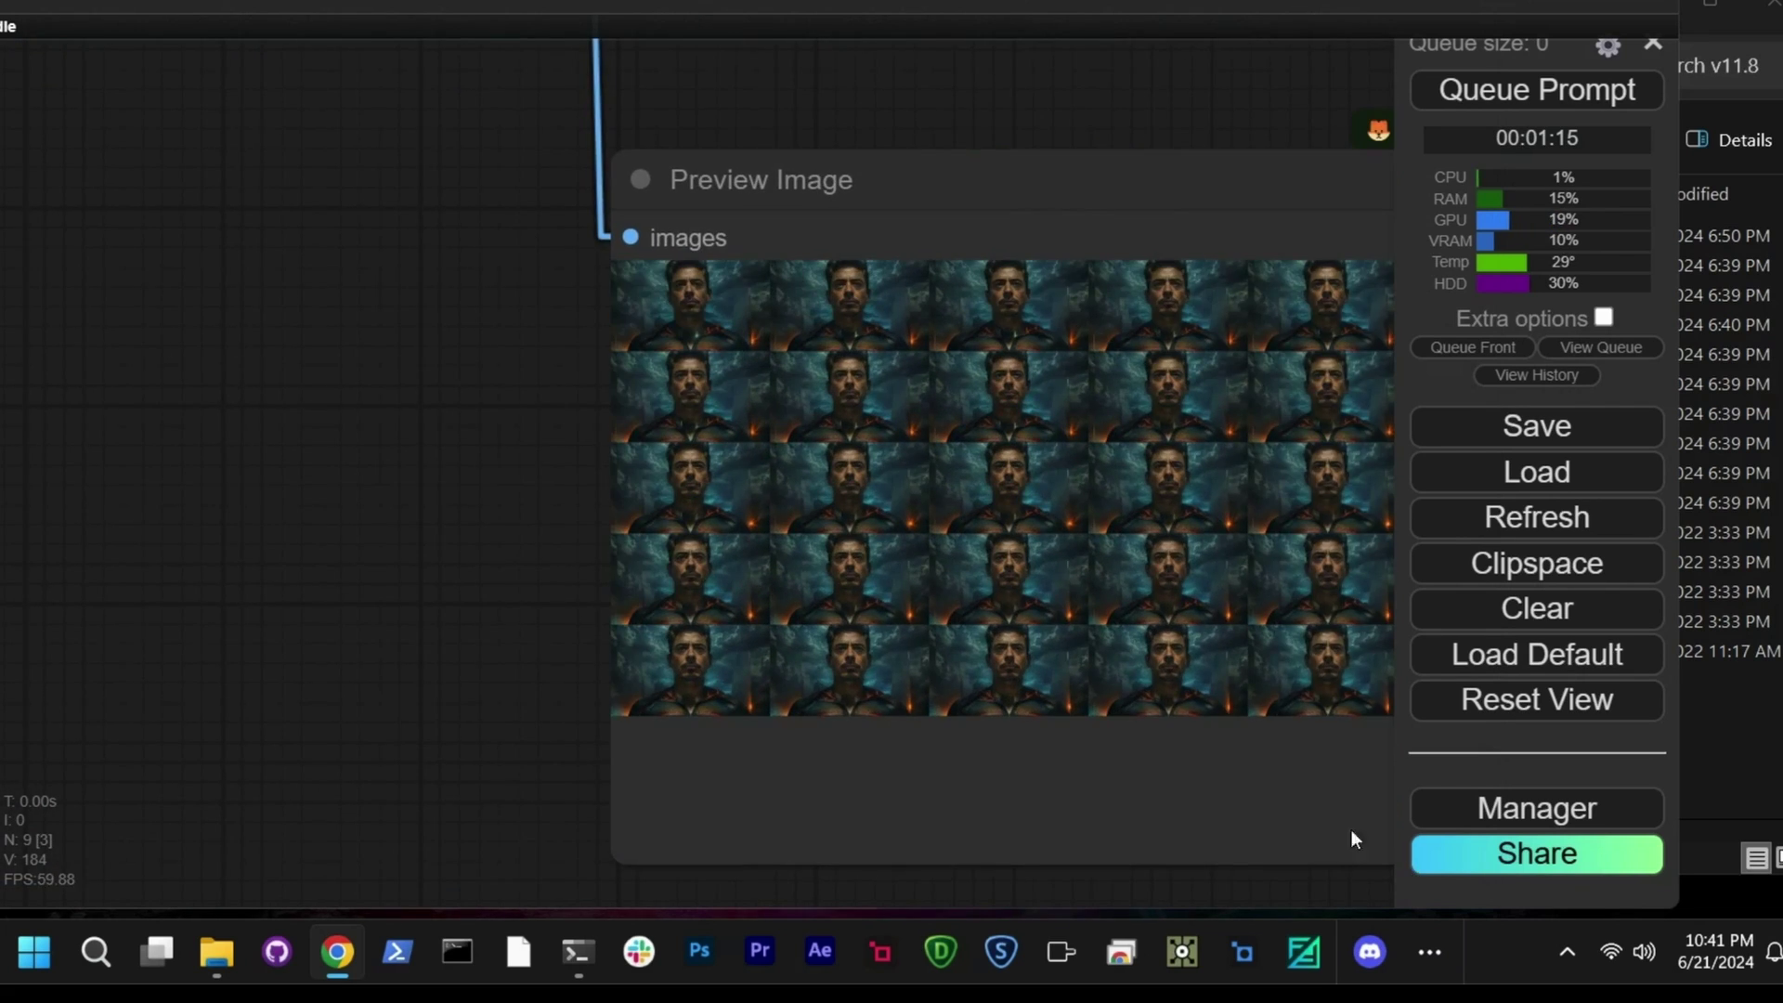
- Open the first Preview Image output in single-frame view and step through the frames
left_click(727, 342)
left_click_drag(454, 410, 20, 286)
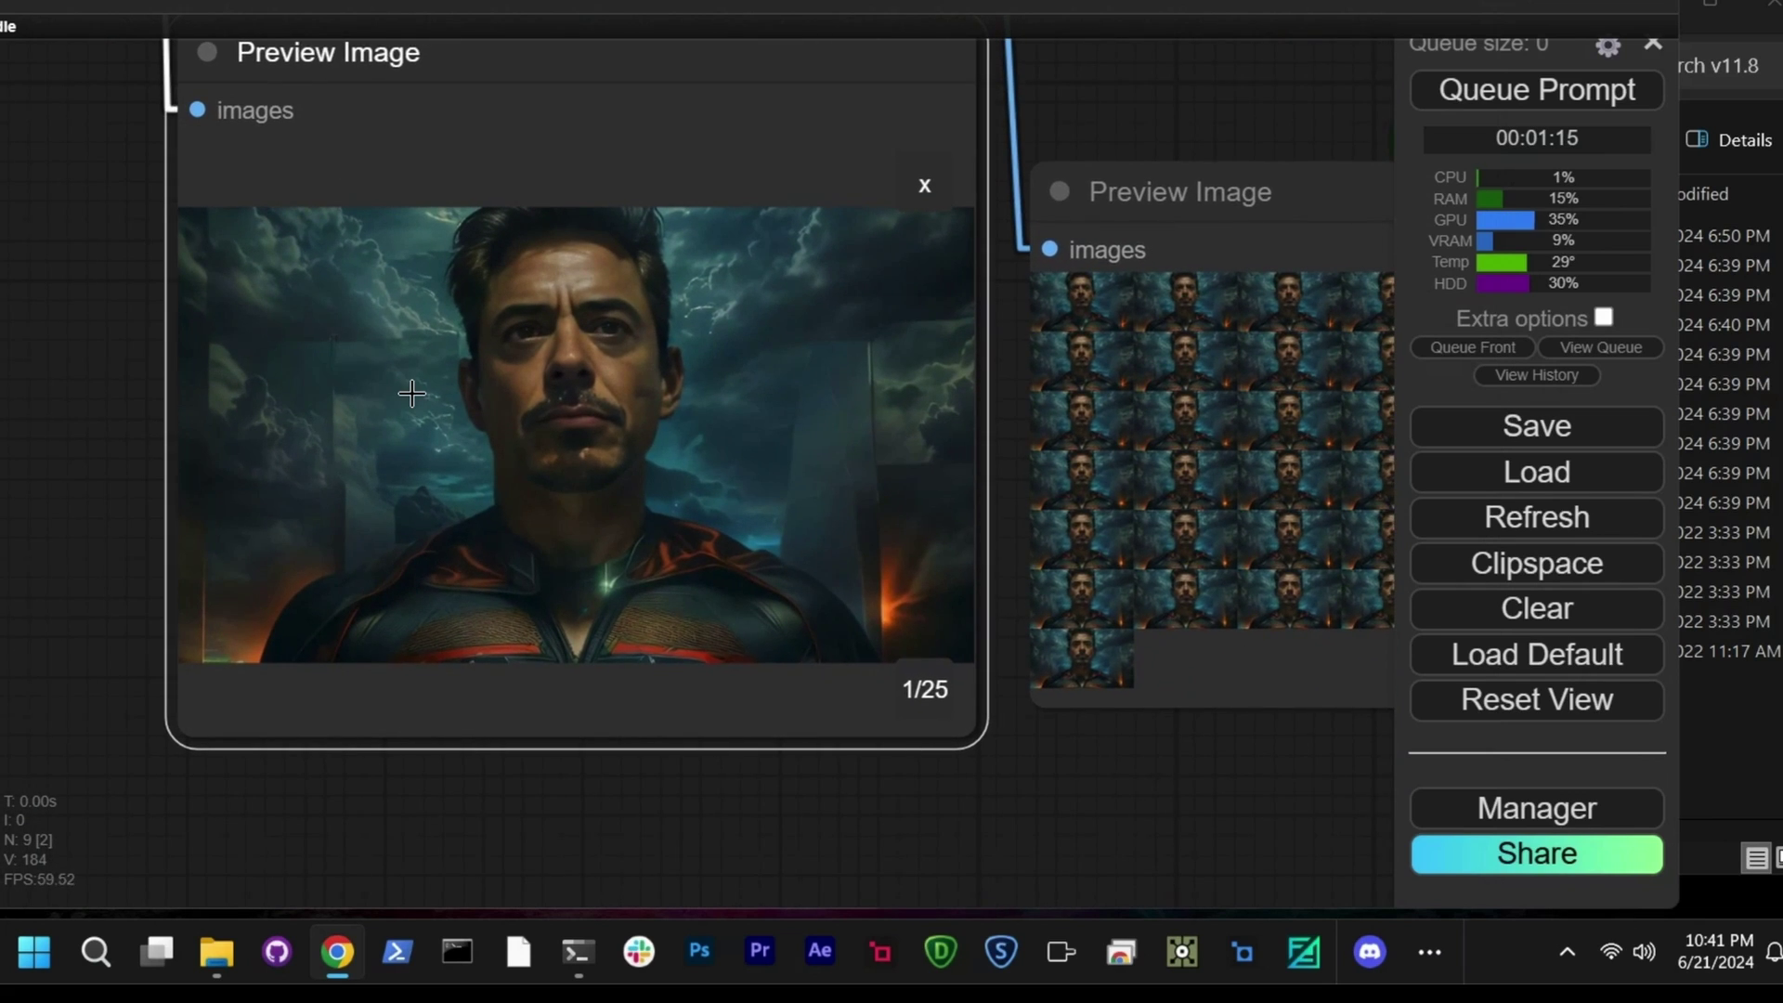
scroll(411, 394, "up", 4)
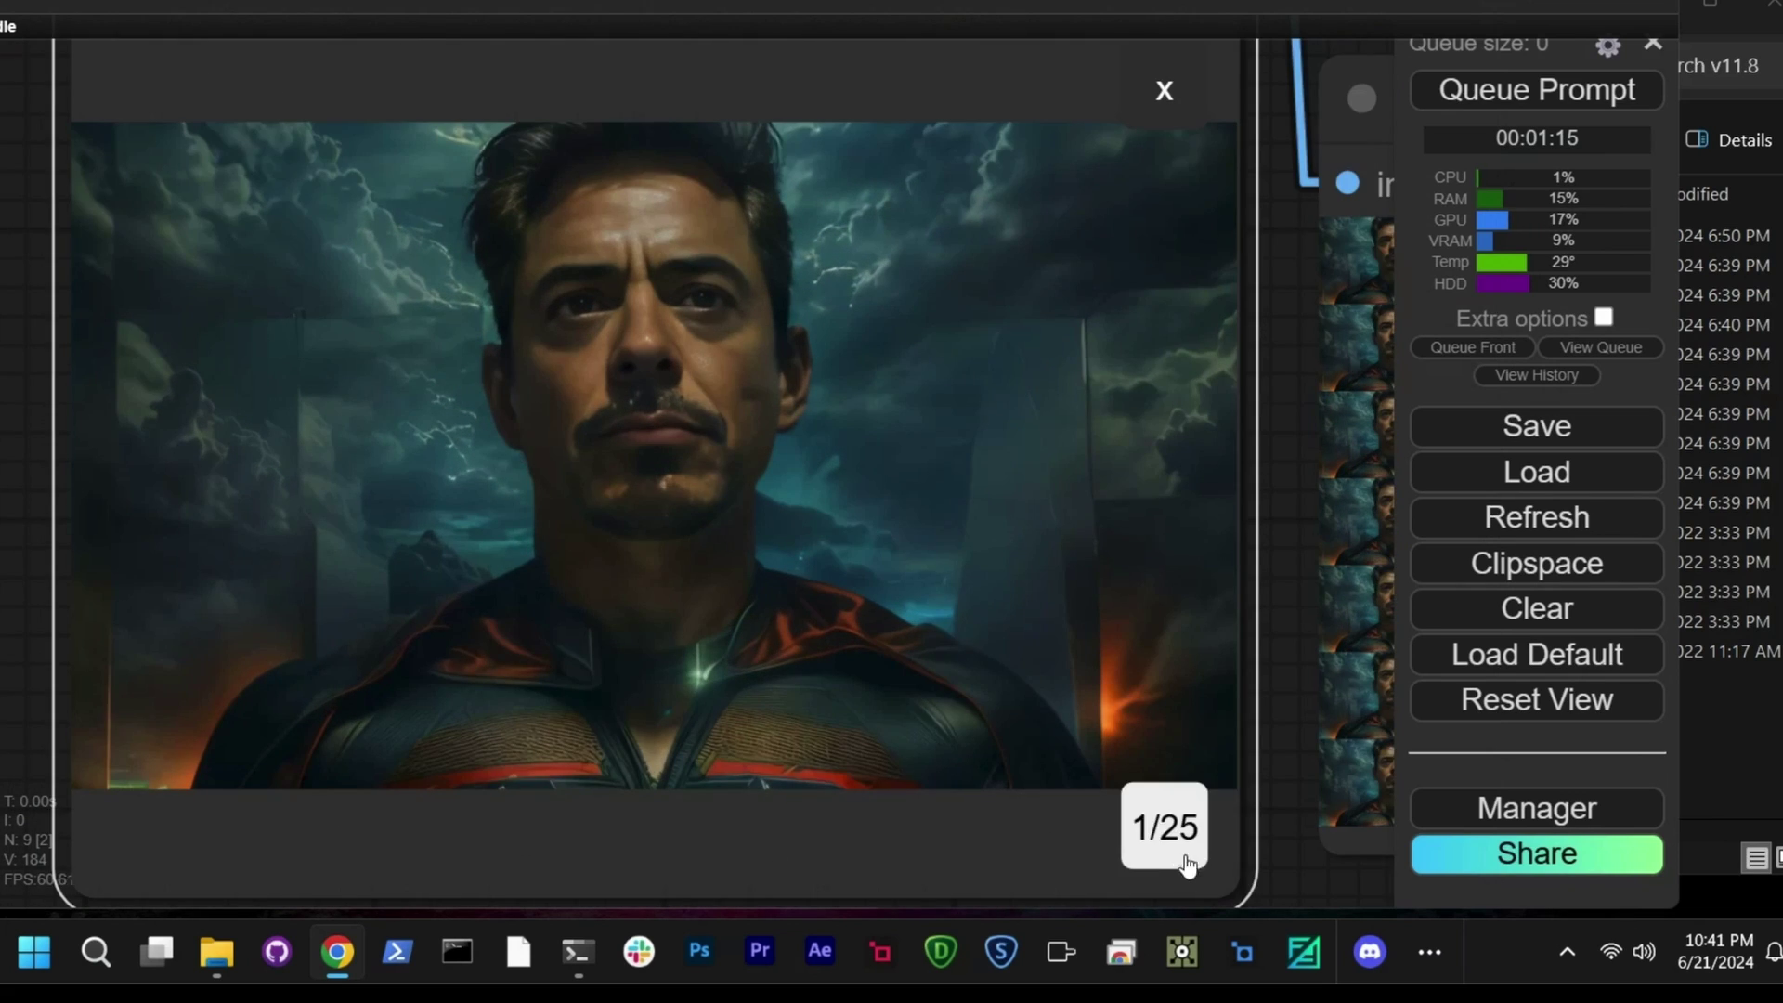
scroll(1181, 856, "down", 9)
scroll(1184, 859, "down", 3)
scroll(745, 446, "down", 2)
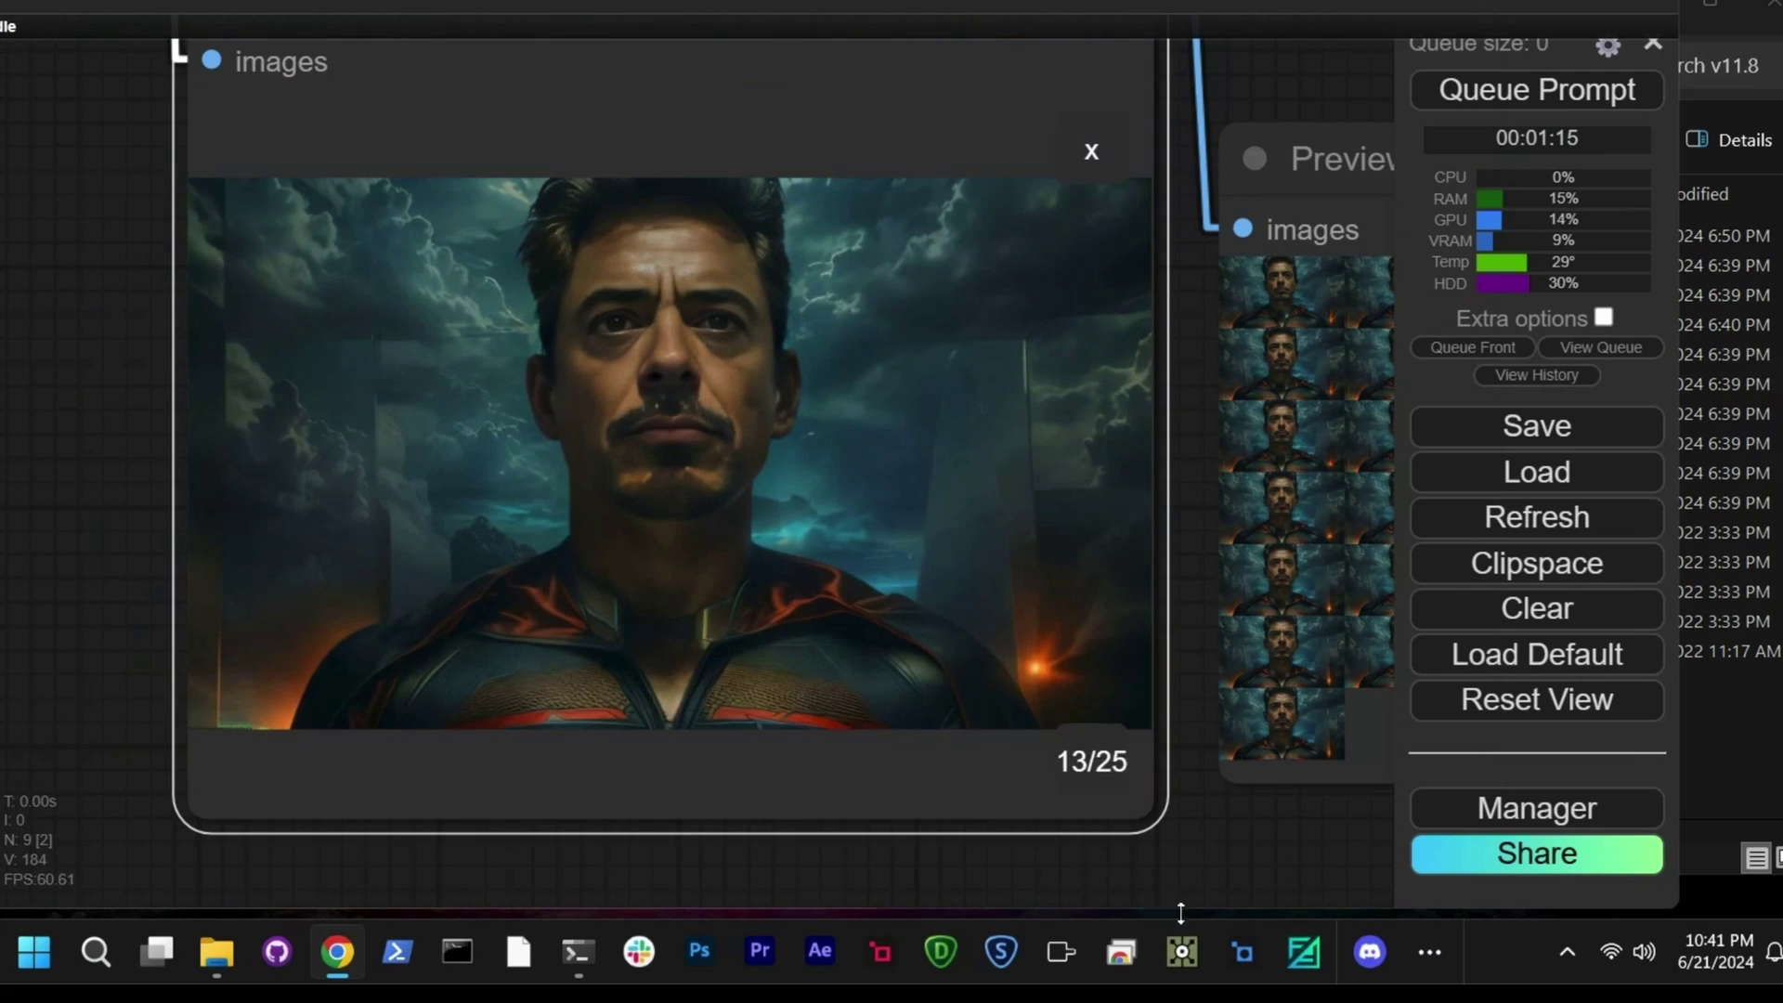
scroll(1245, 894, "down", 5)
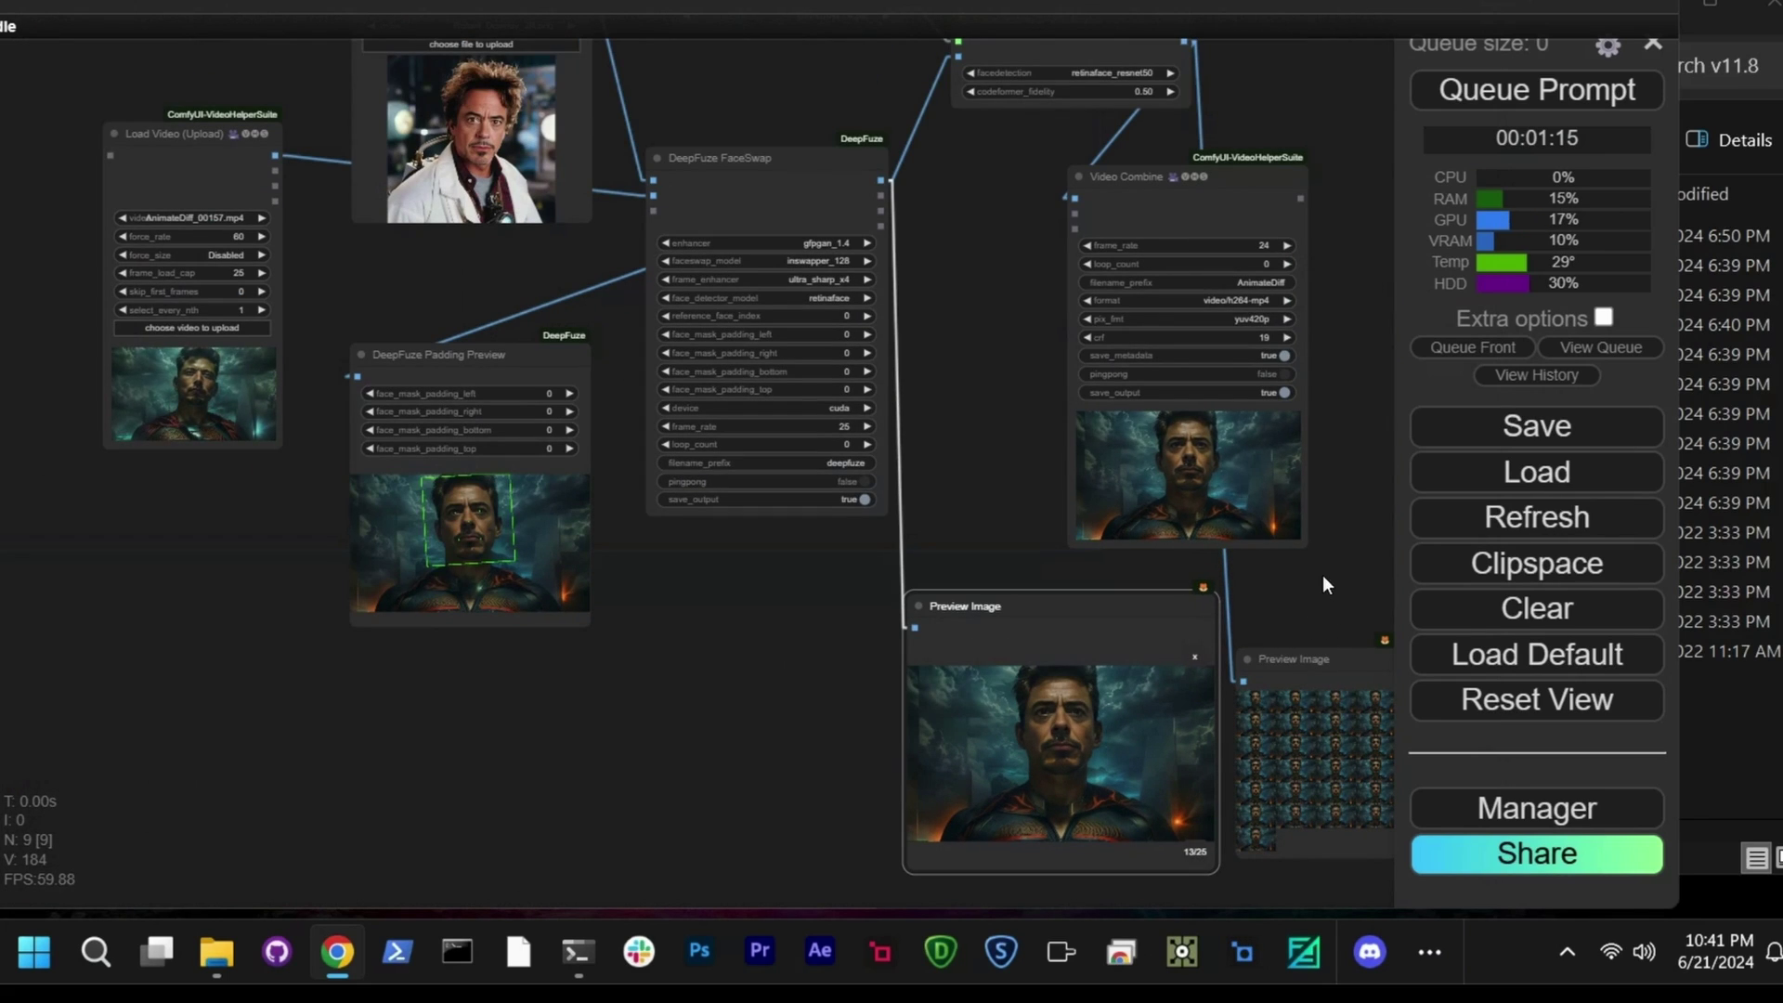
- Resize the second Preview Image node and show its first frame enlarged on its own
left_click_drag(1323, 583, 641, 424)
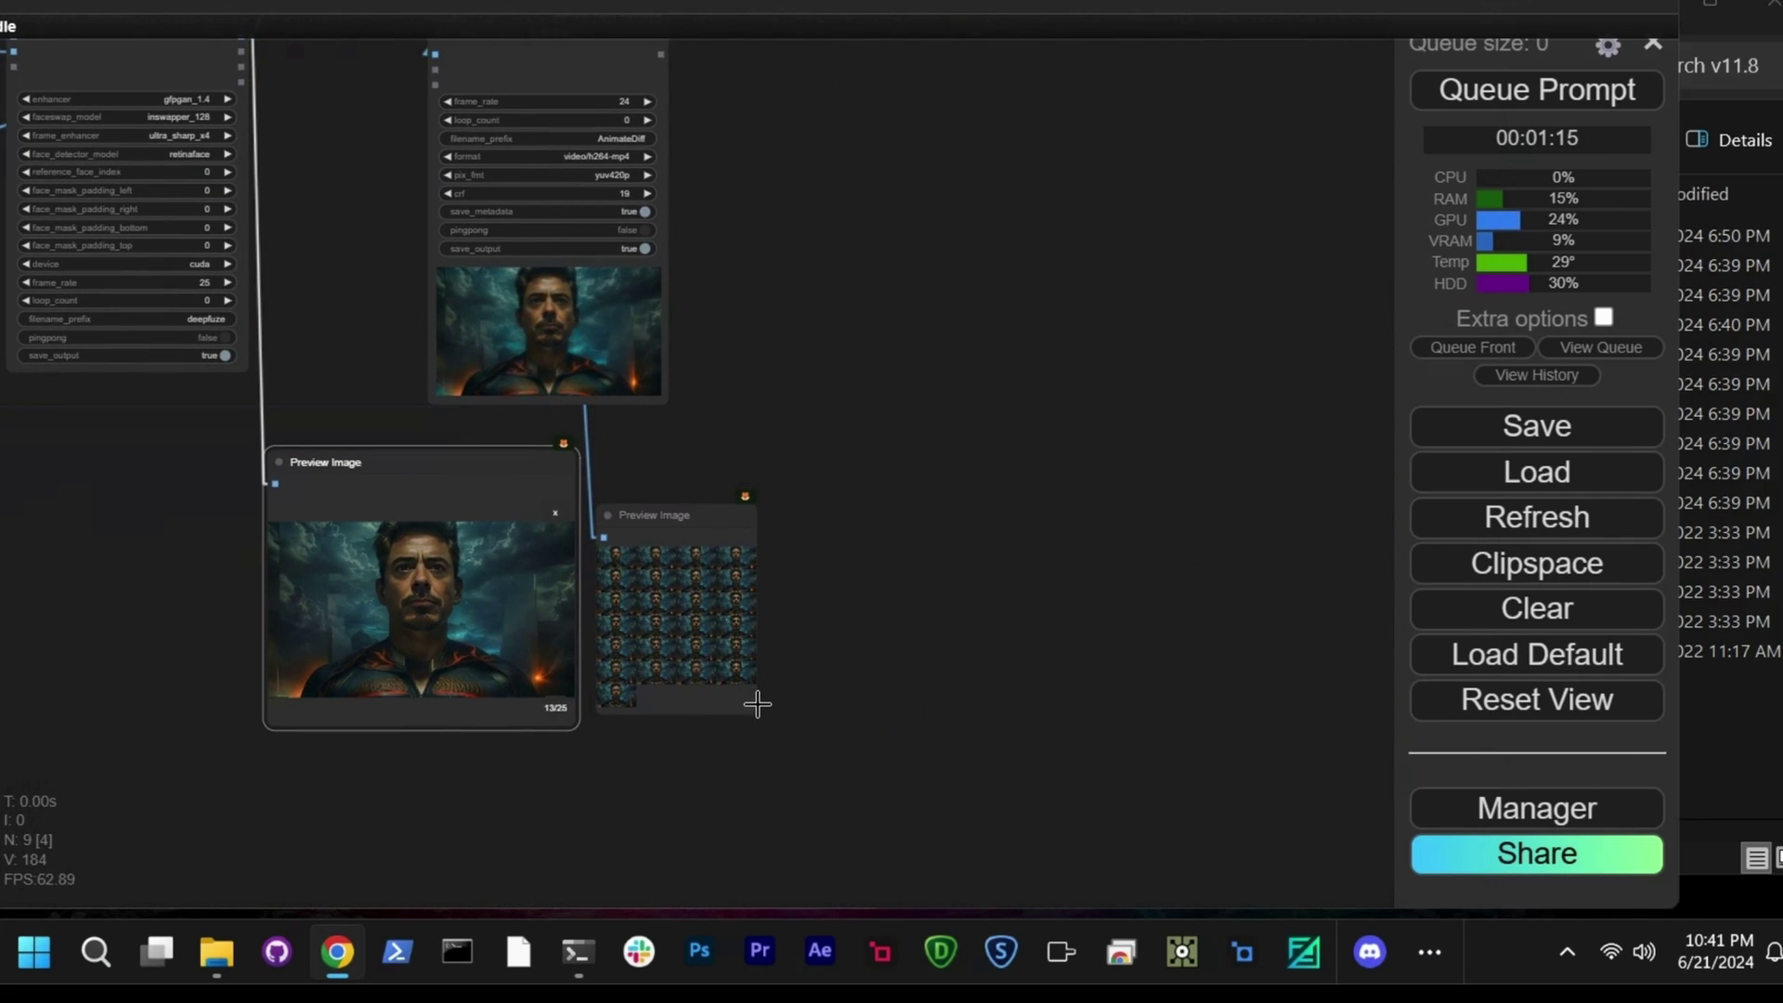
left_click_drag(820, 697, 1174, 691)
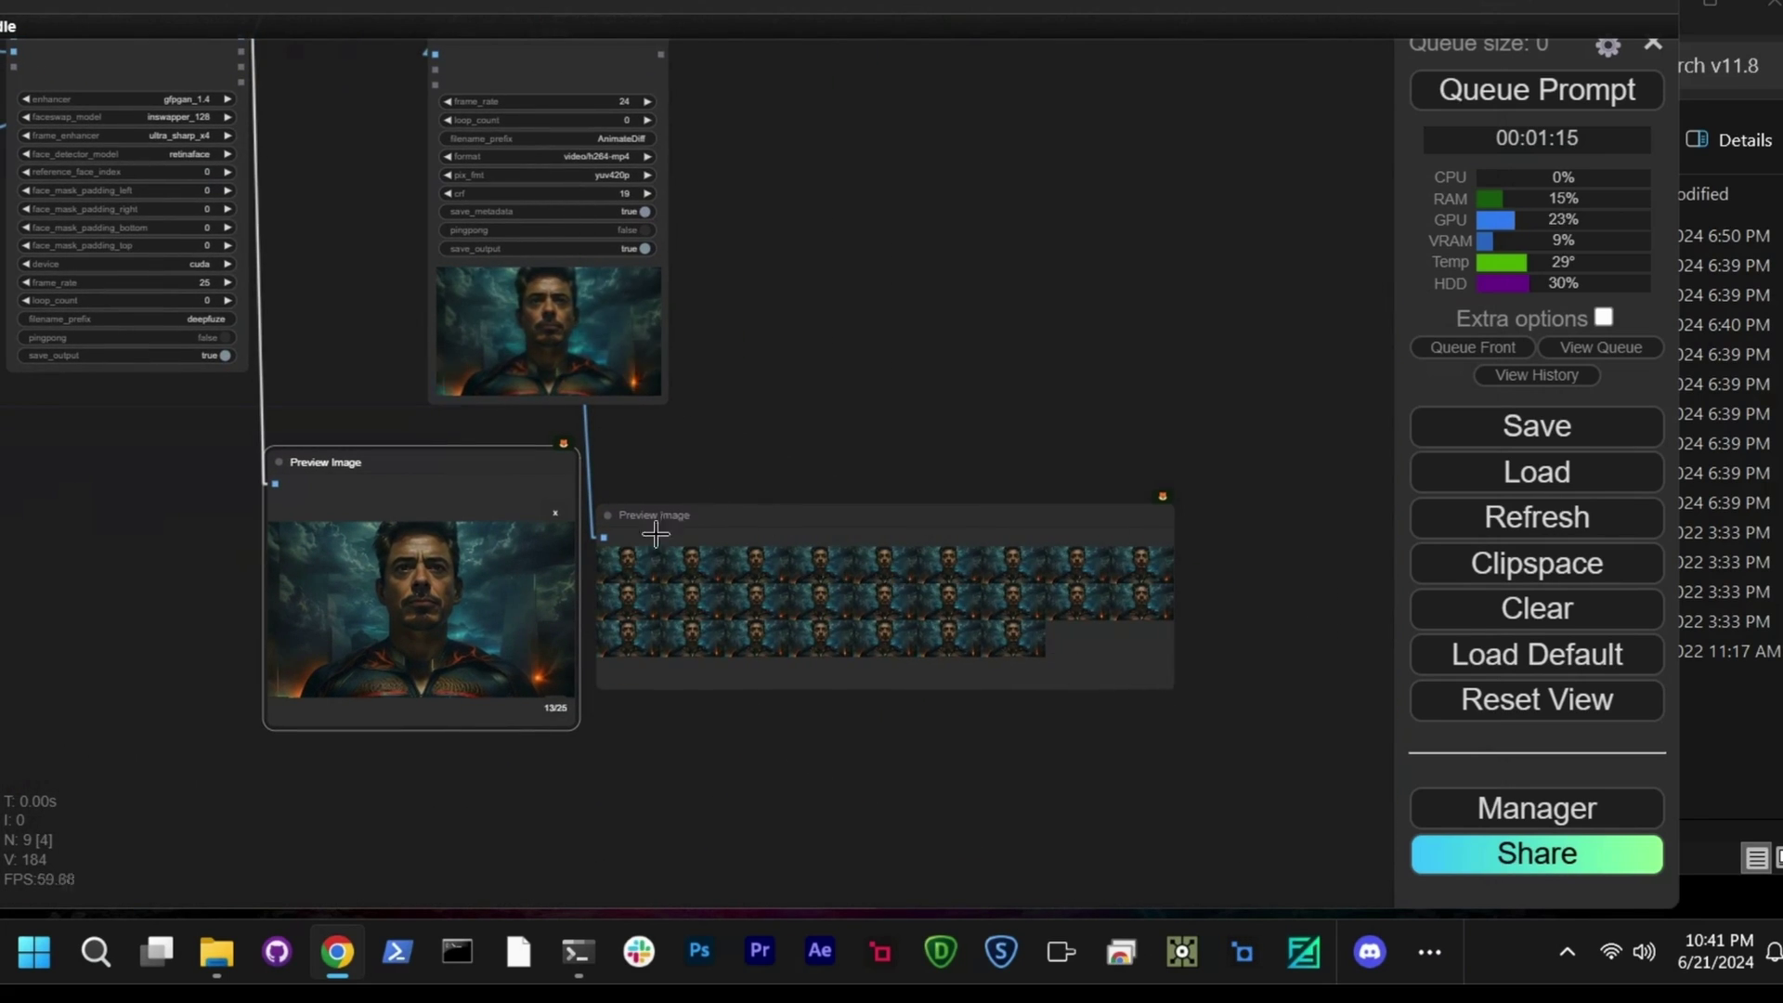
left_click(641, 566)
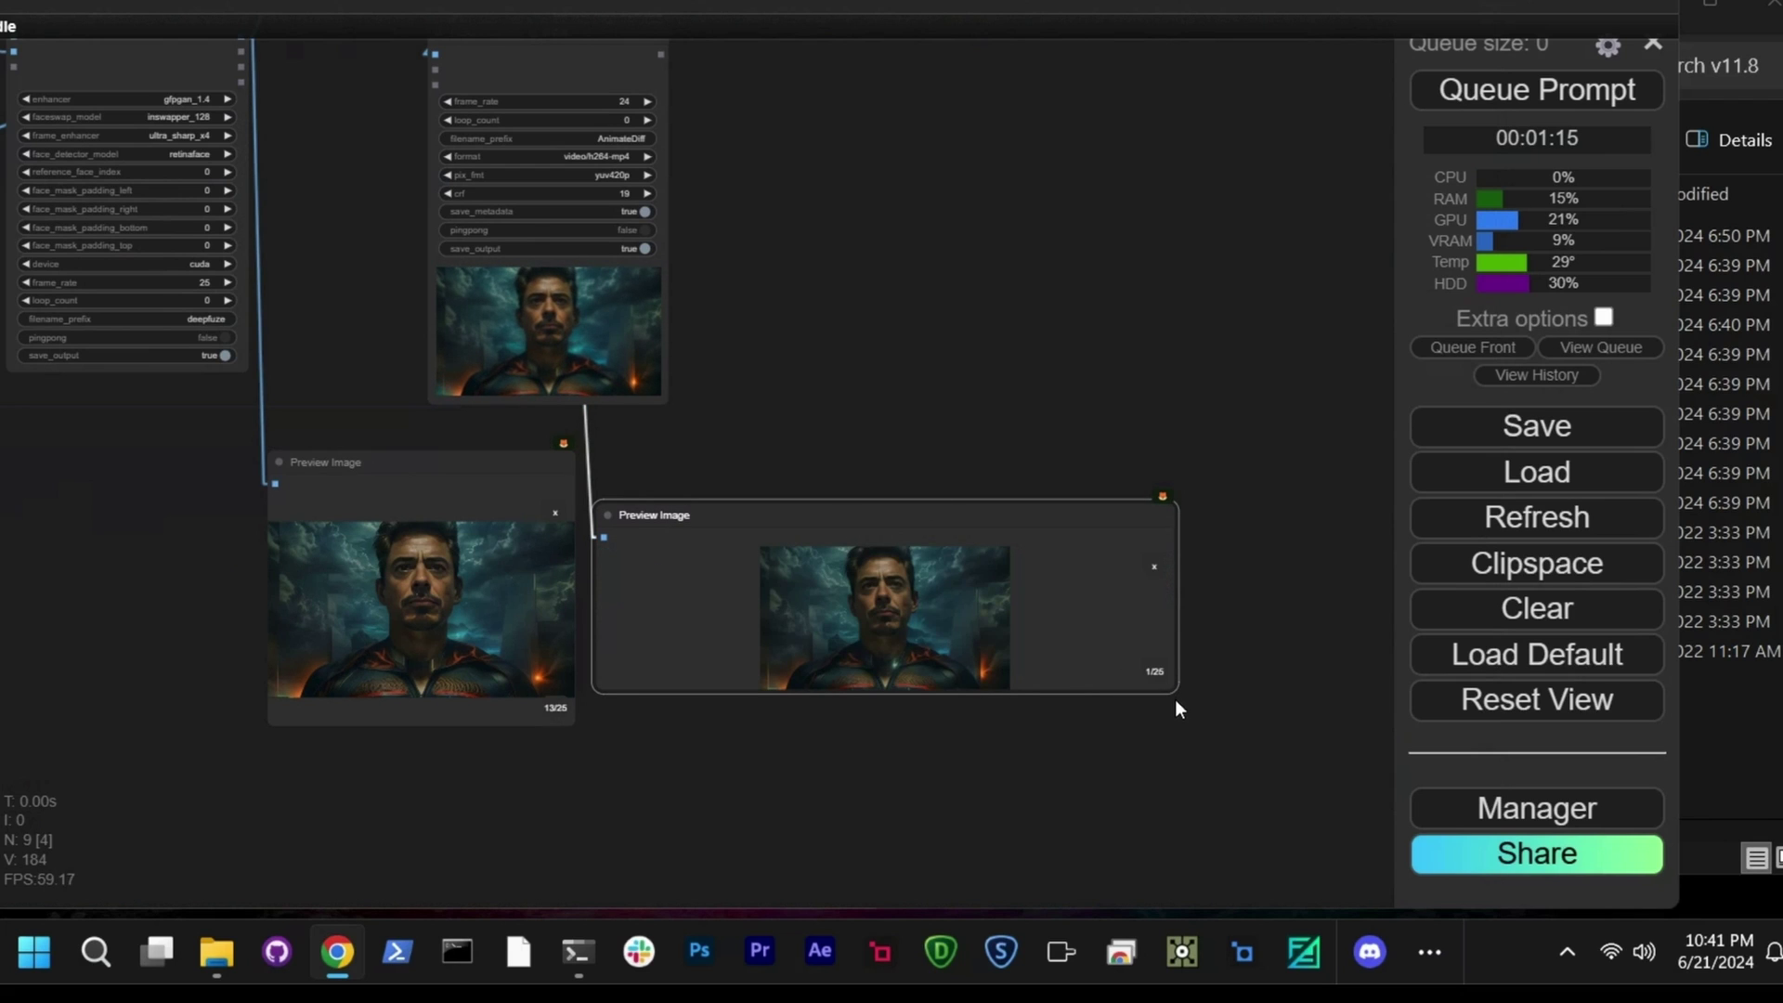
left_click_drag(1174, 701, 1255, 926)
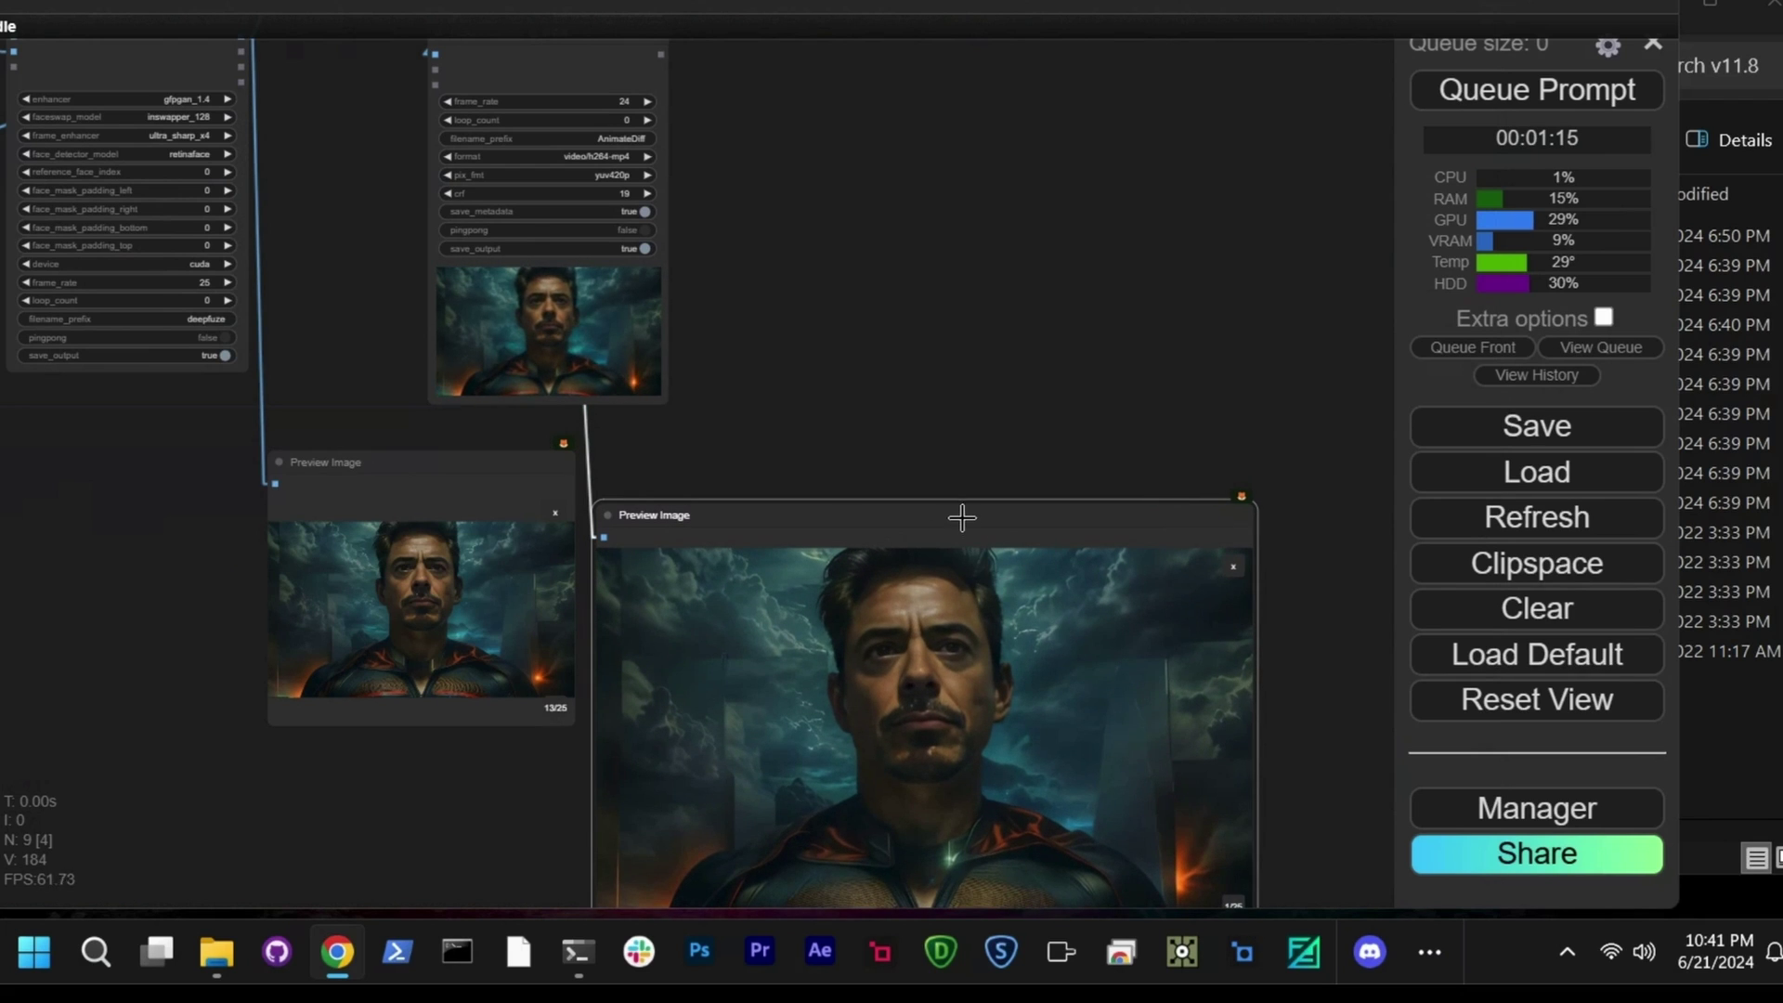
left_click_drag(961, 517, 959, 291)
scroll(921, 377, "up", 10)
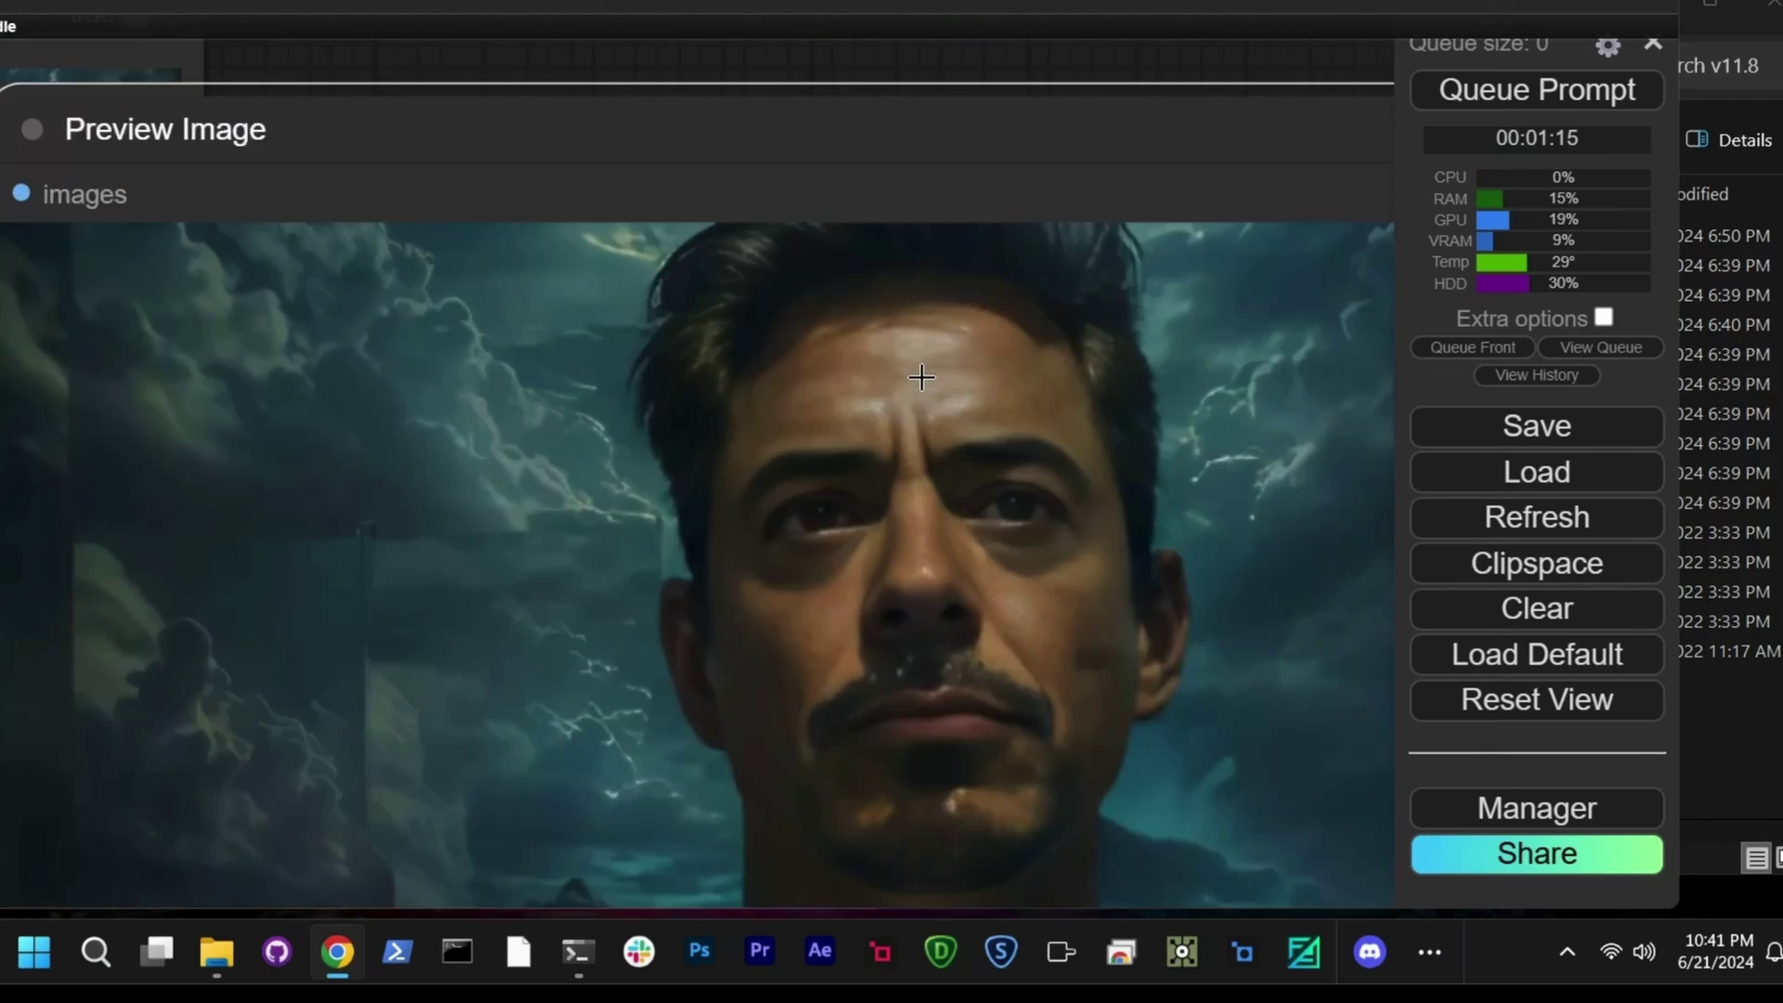
scroll(921, 377, "down", 10)
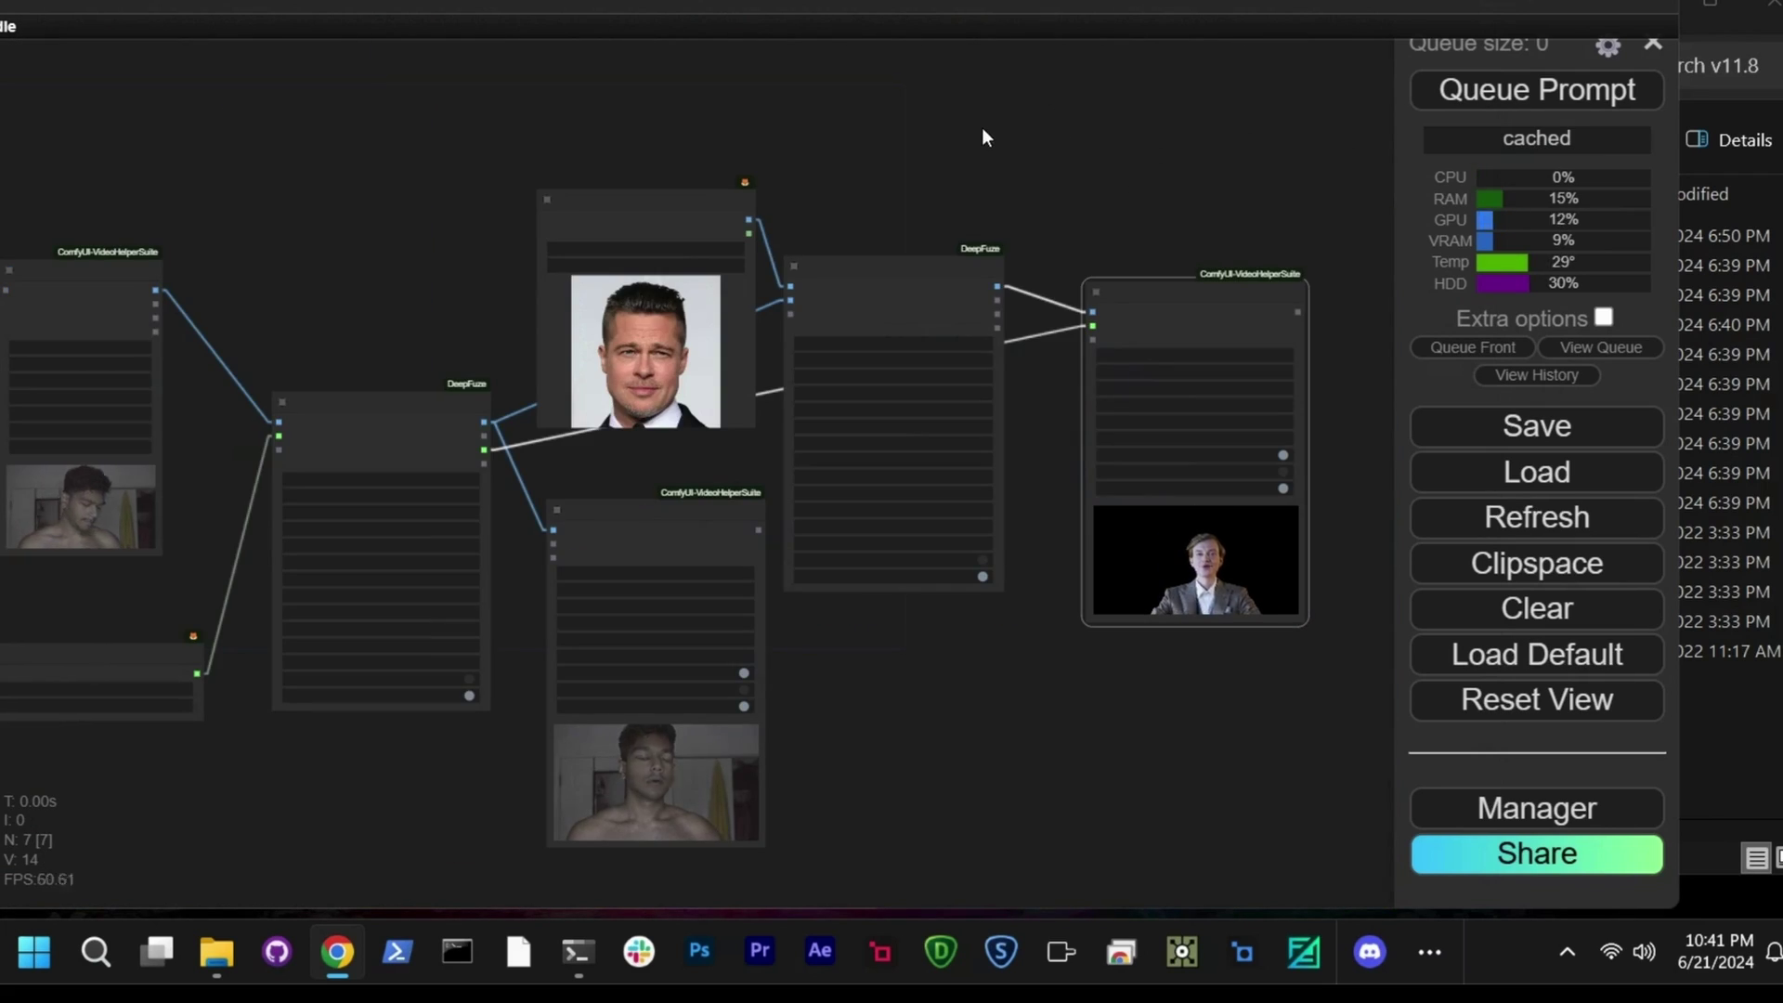
- Set the Load Video frame_load_cap to 50 in the lipsync-plus-faceswap workflow
left_click_drag(477, 149, 655, 144)
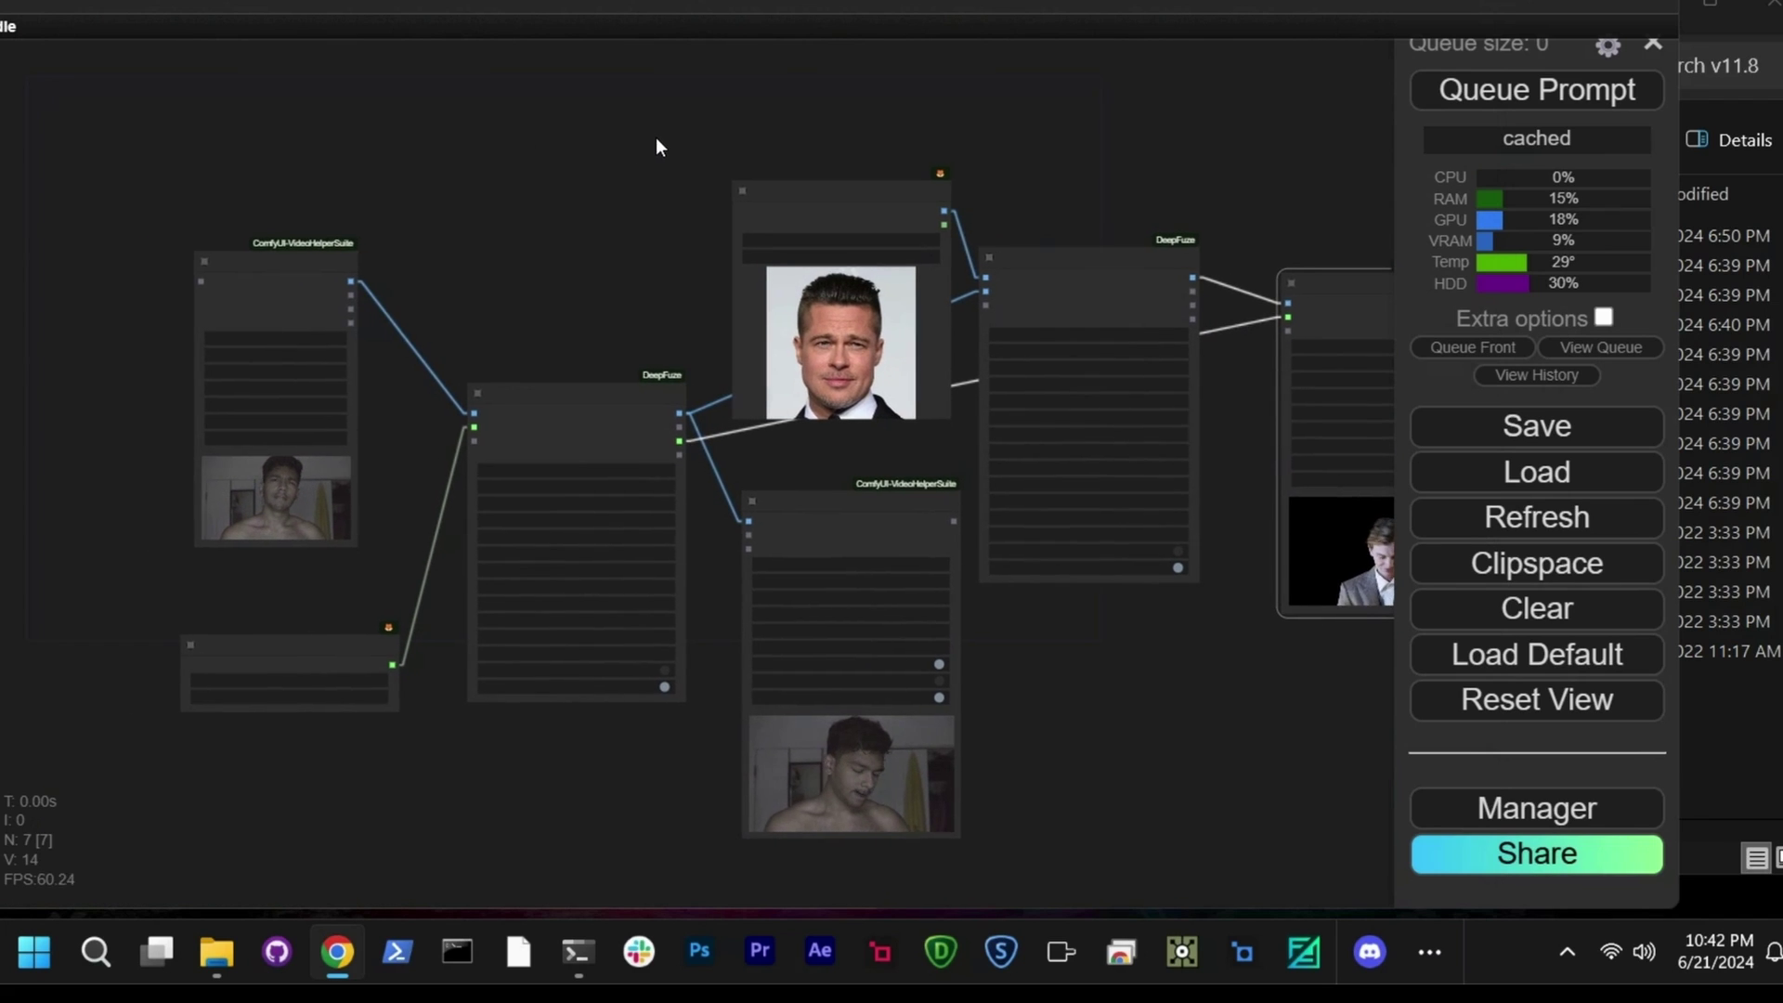
scroll(548, 214, "up", 3)
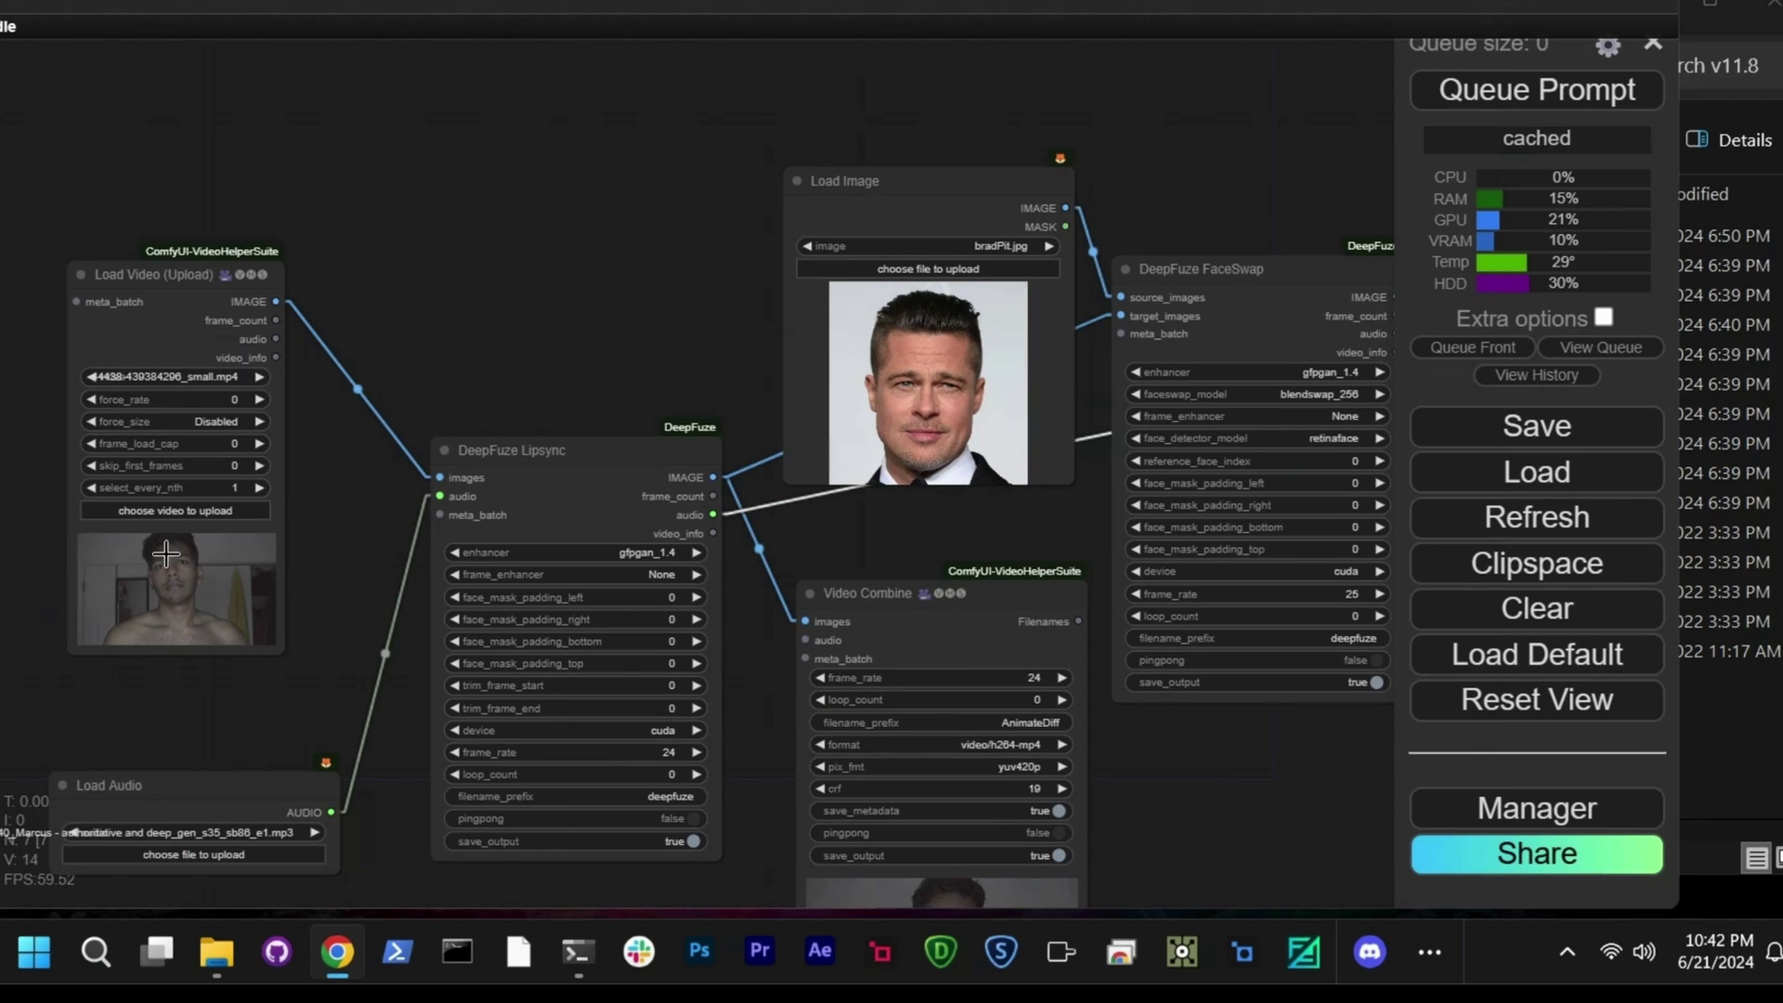
left_click(234, 443)
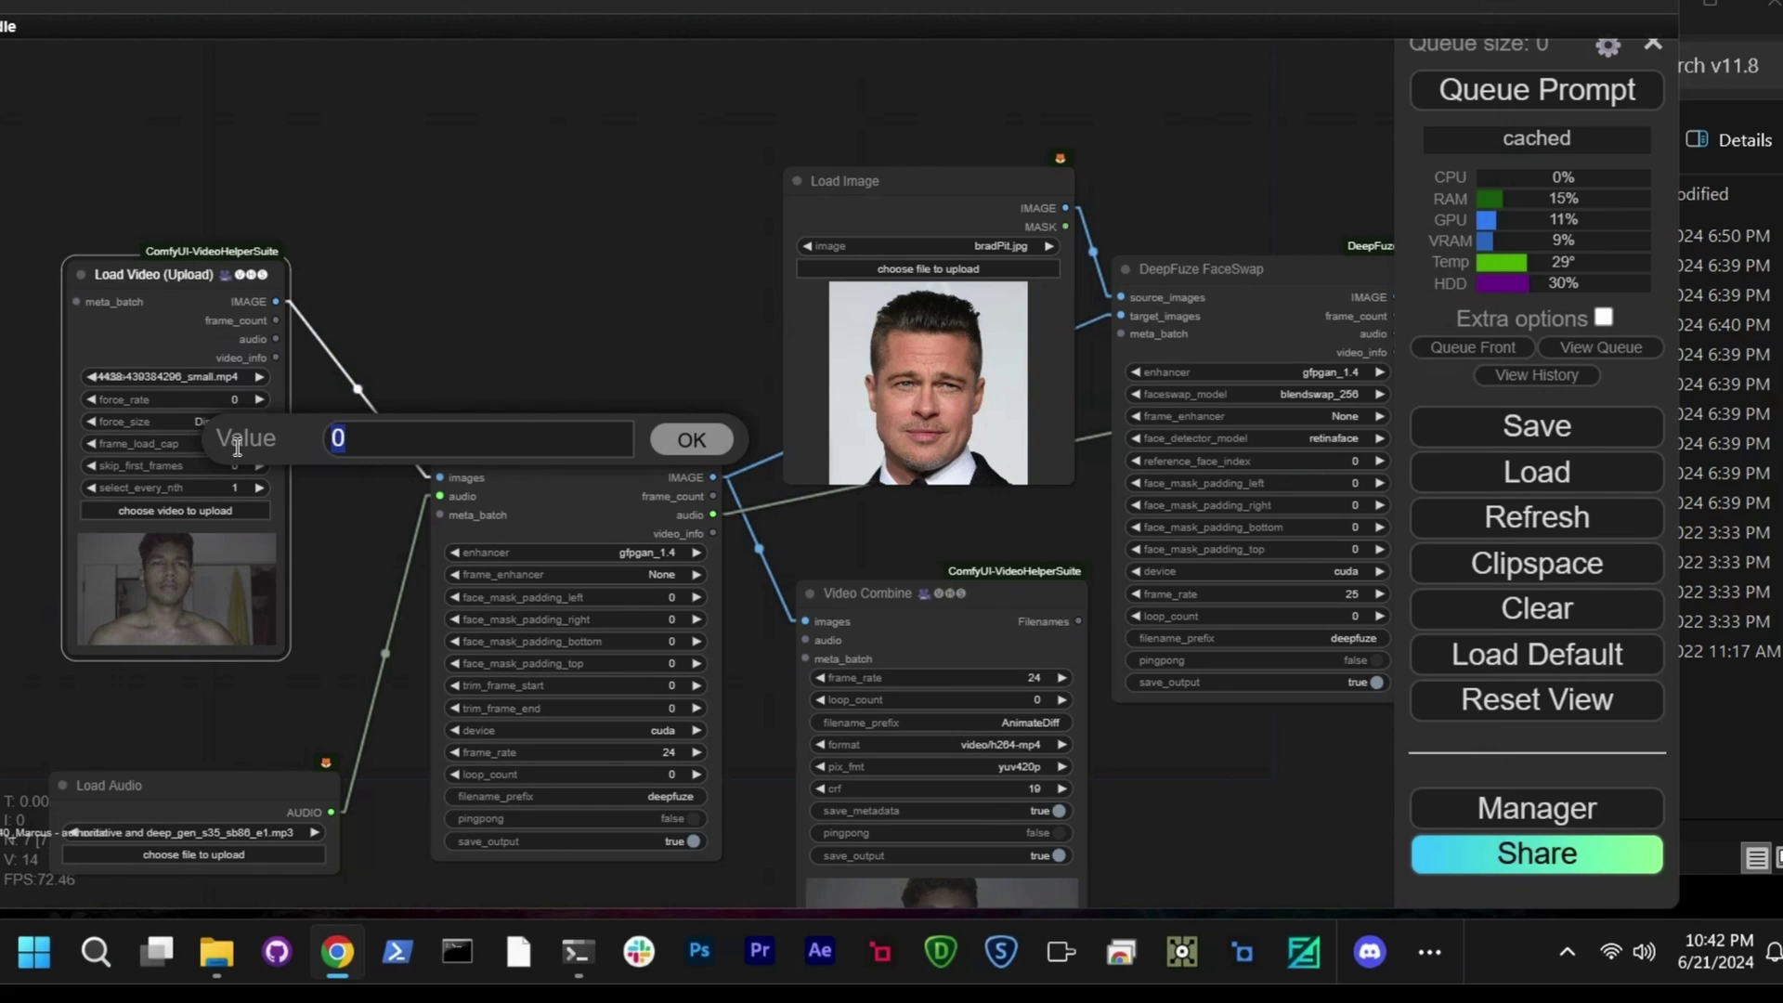
key("Return")
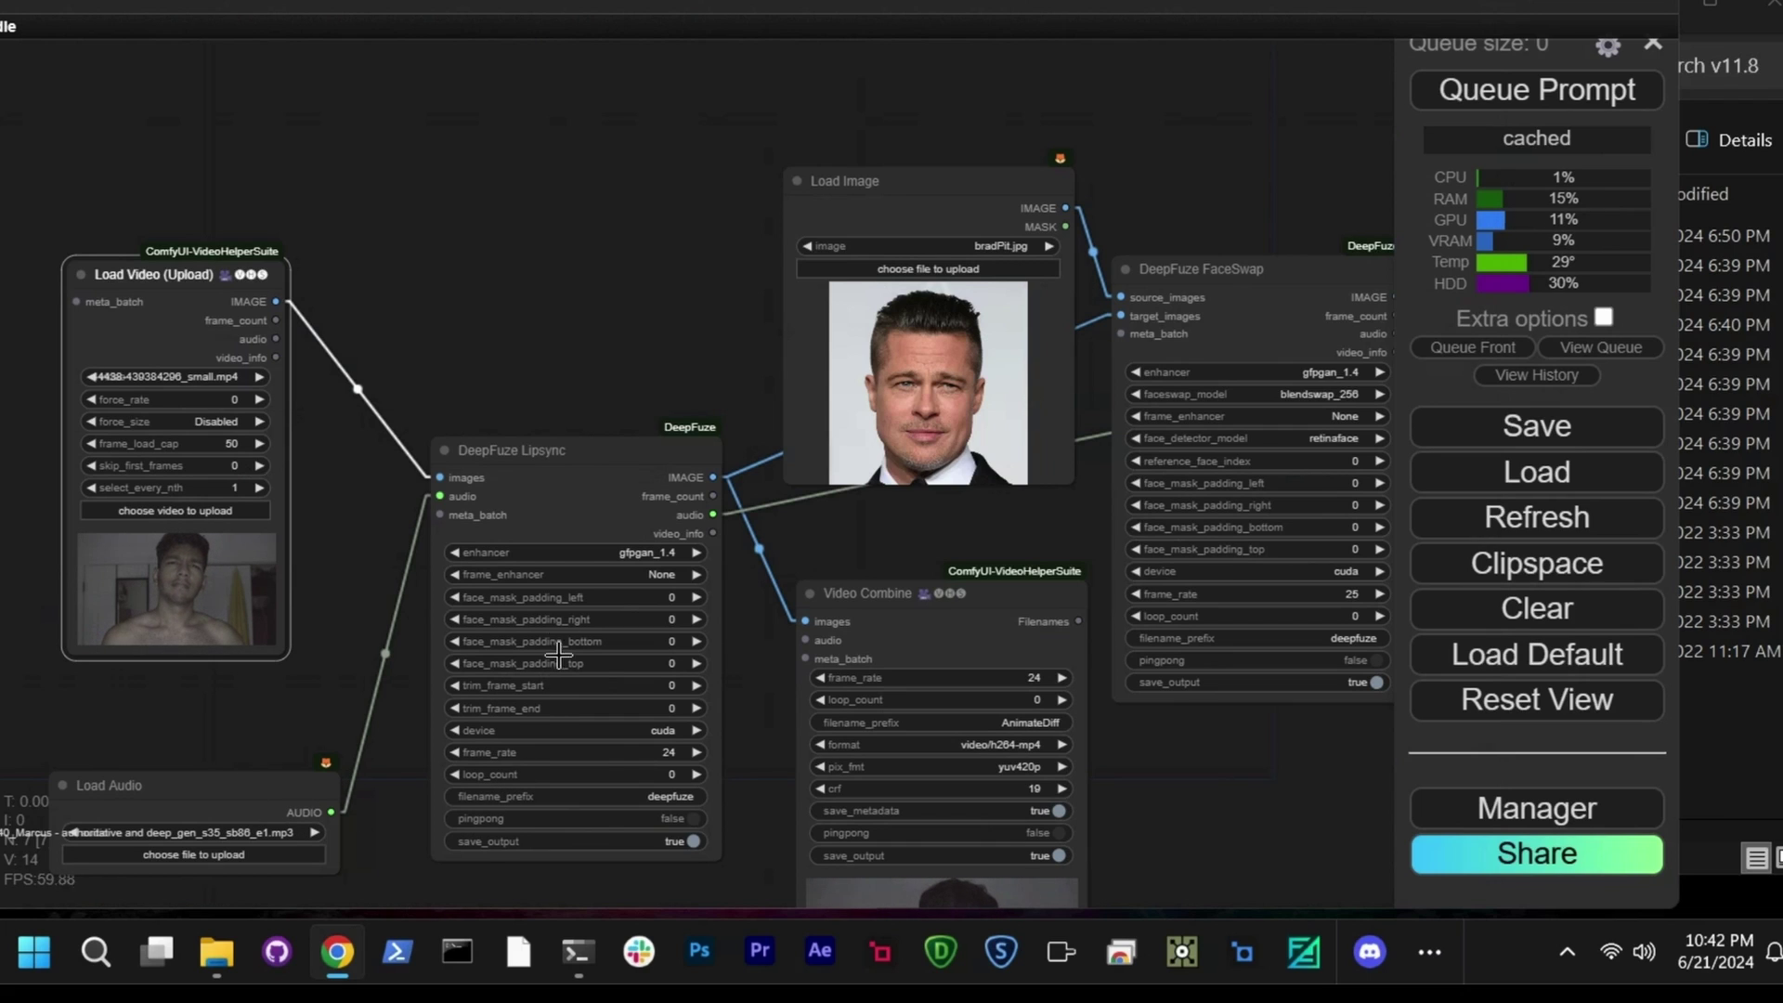
- Bring the DeepFuze FaceSwap node and its face-swapped Video Combine output into view
left_click_drag(616, 337, 322, 167)
left_click_drag(914, 107, 880, 202)
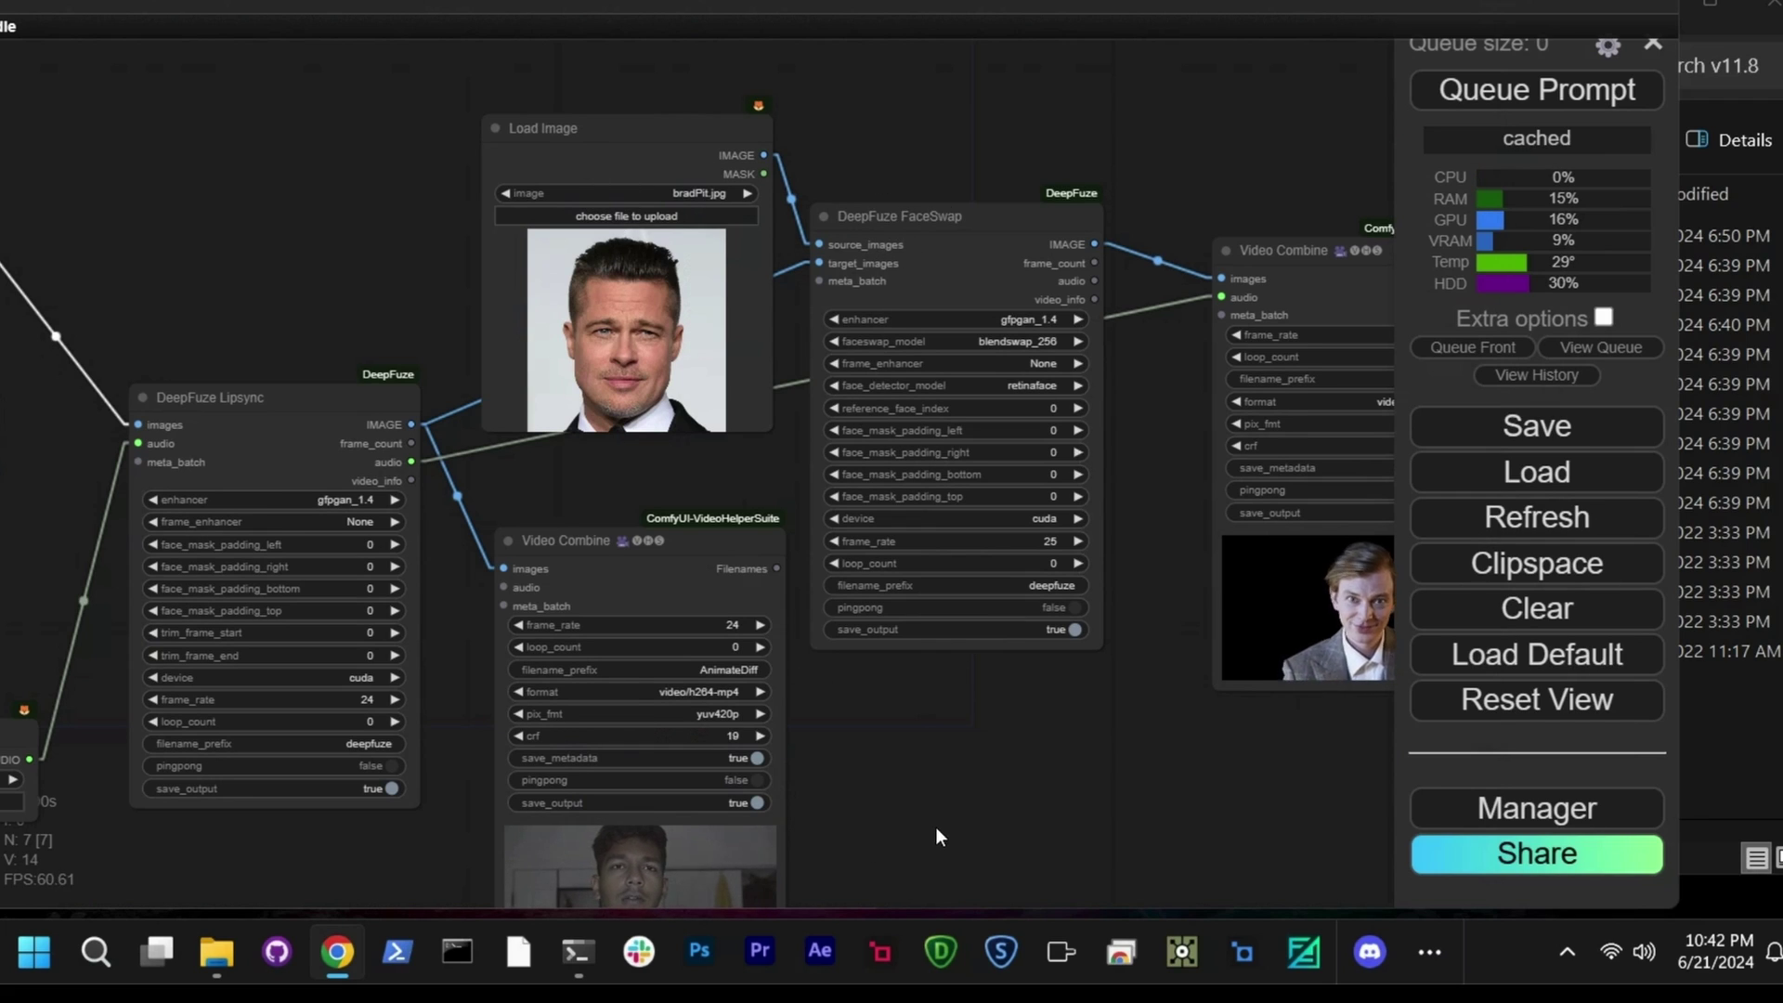
left_click_drag(939, 836, 777, 715)
left_click_drag(1001, 316, 888, 303)
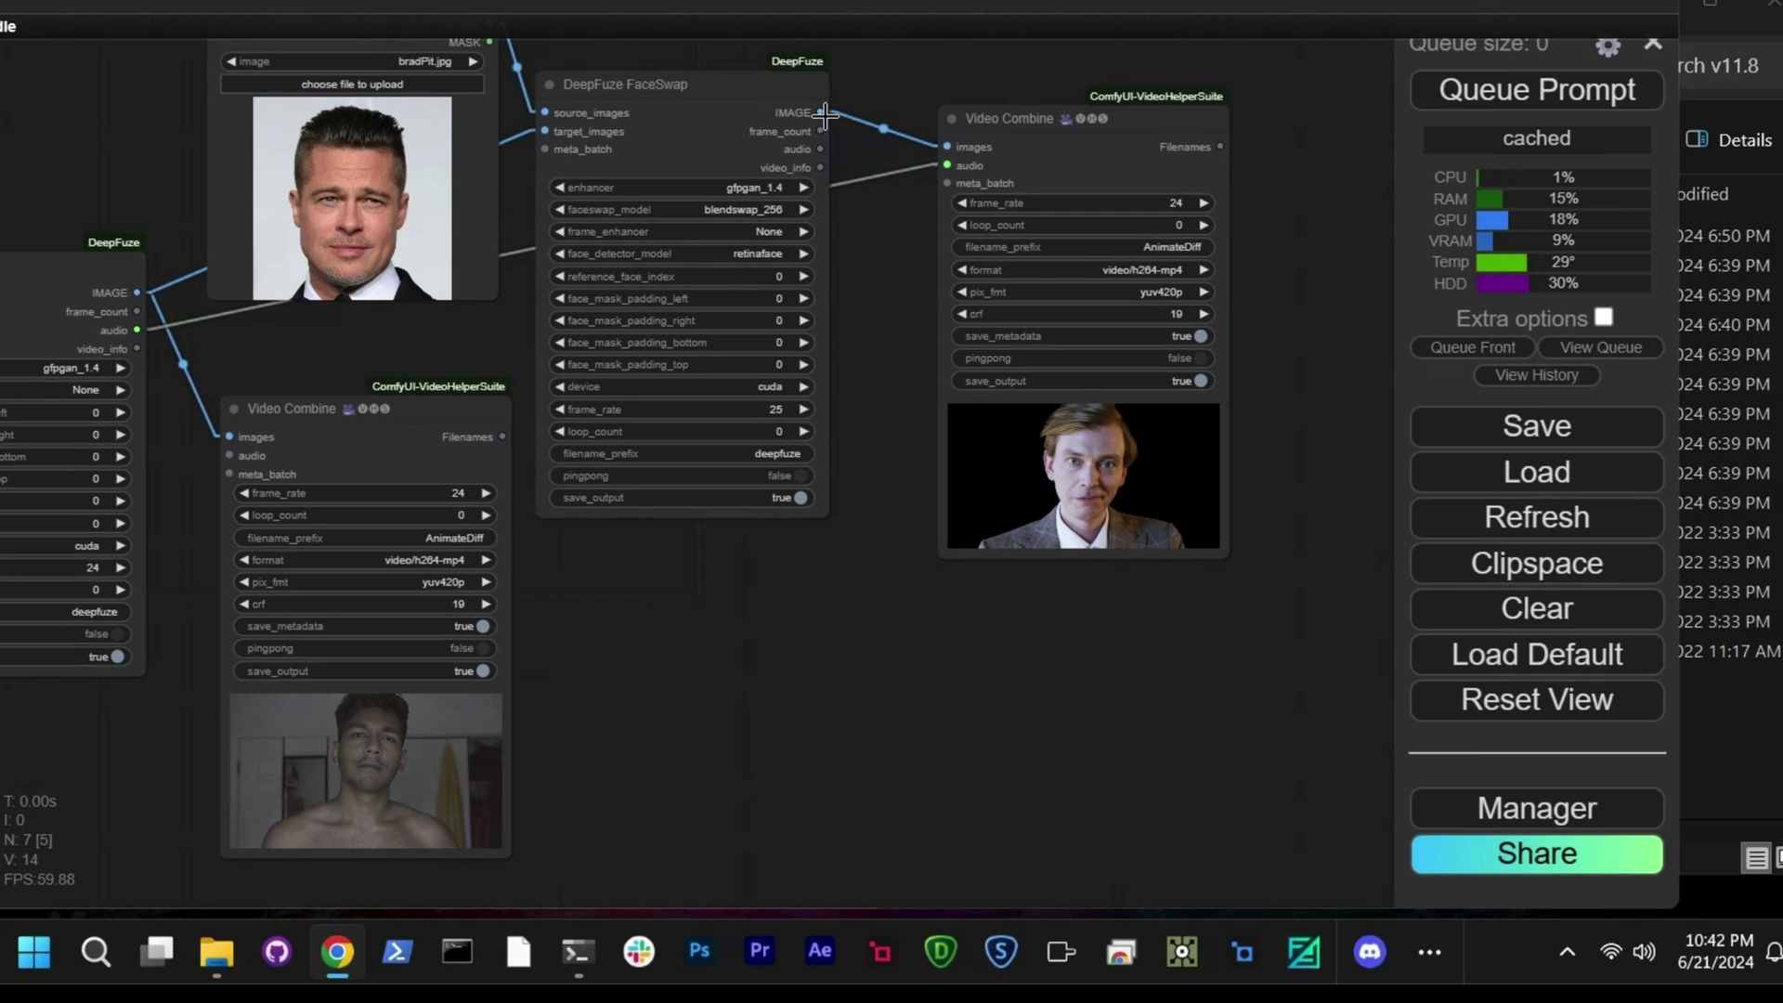
left_click_drag(825, 113, 926, 717)
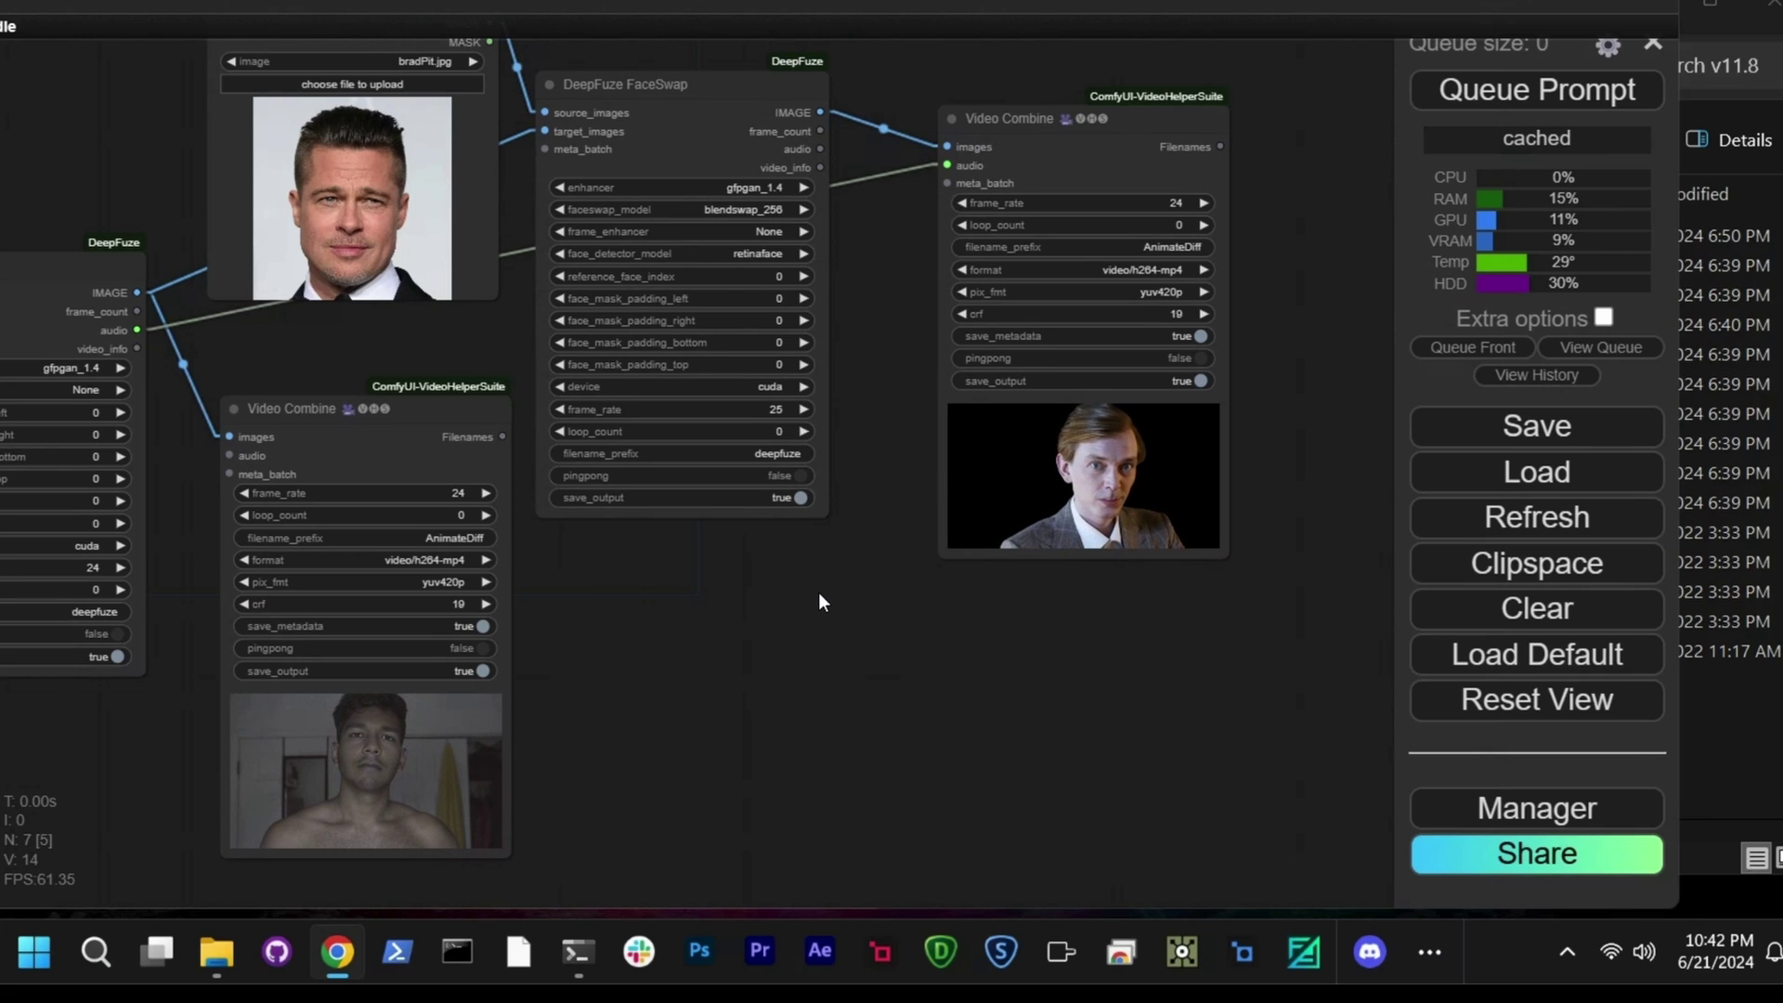
scroll(509, 243, "down", 8)
scroll(509, 243, "up", 9)
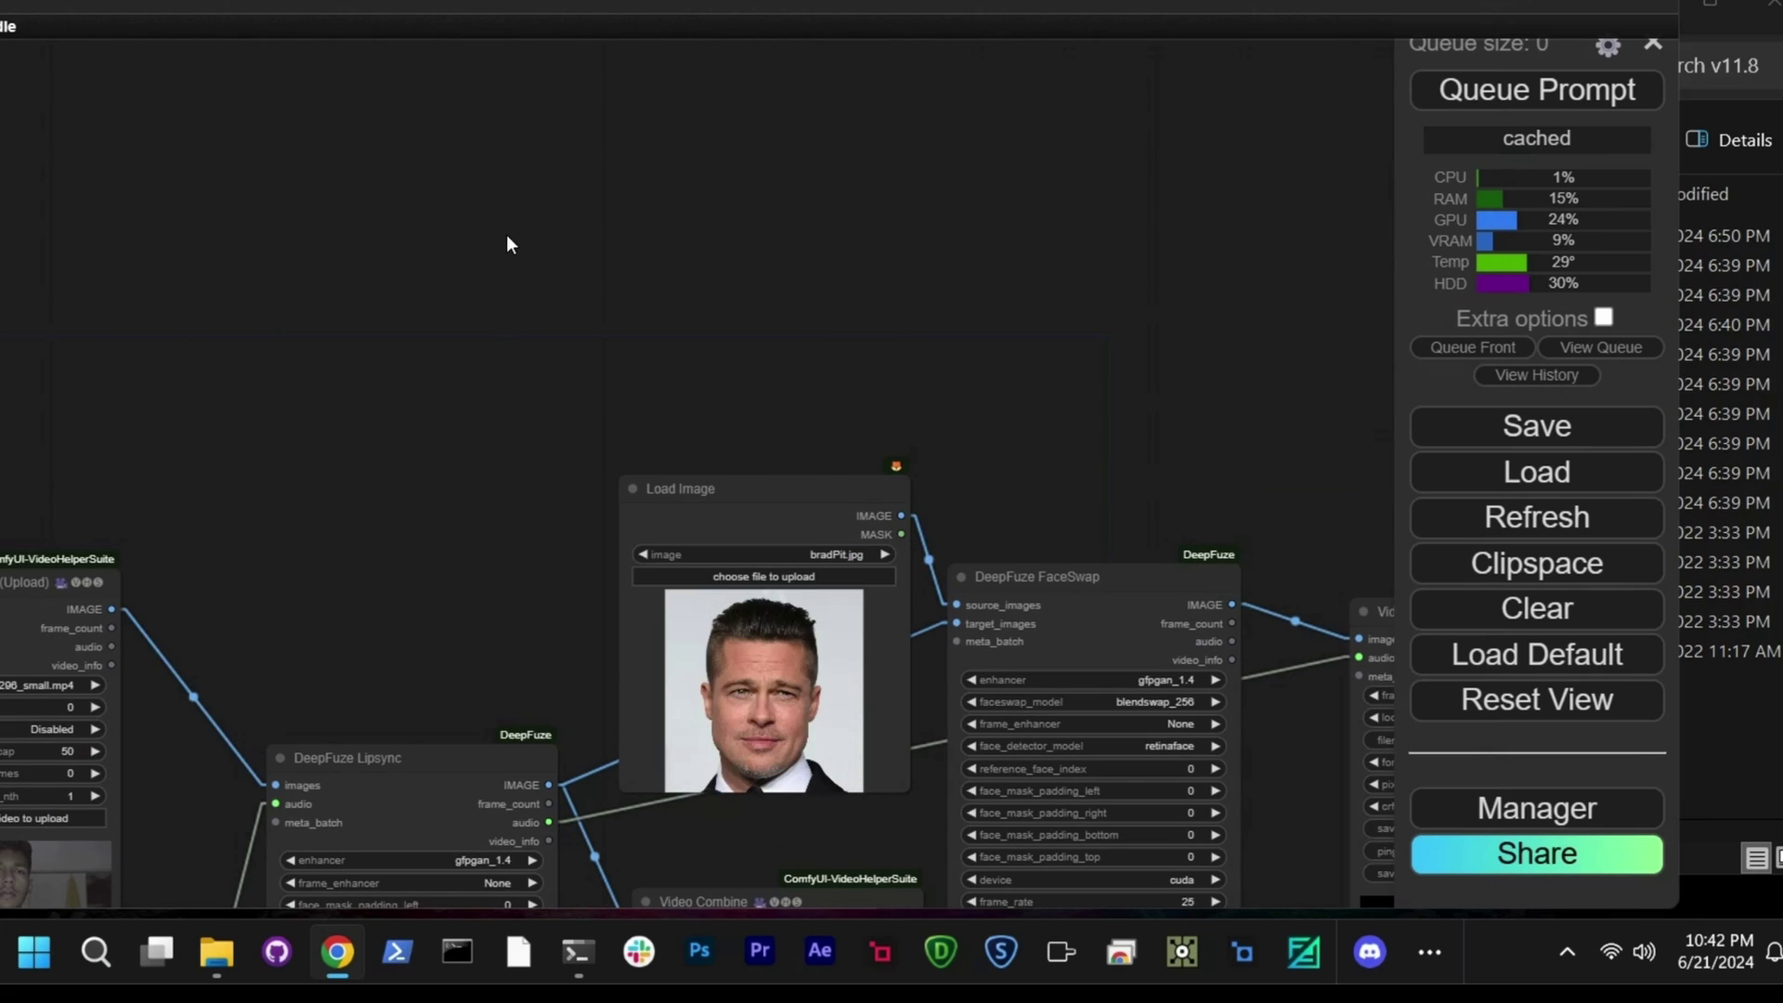
scroll(508, 243, "down", 9)
left_click_drag(465, 314, 469, 210)
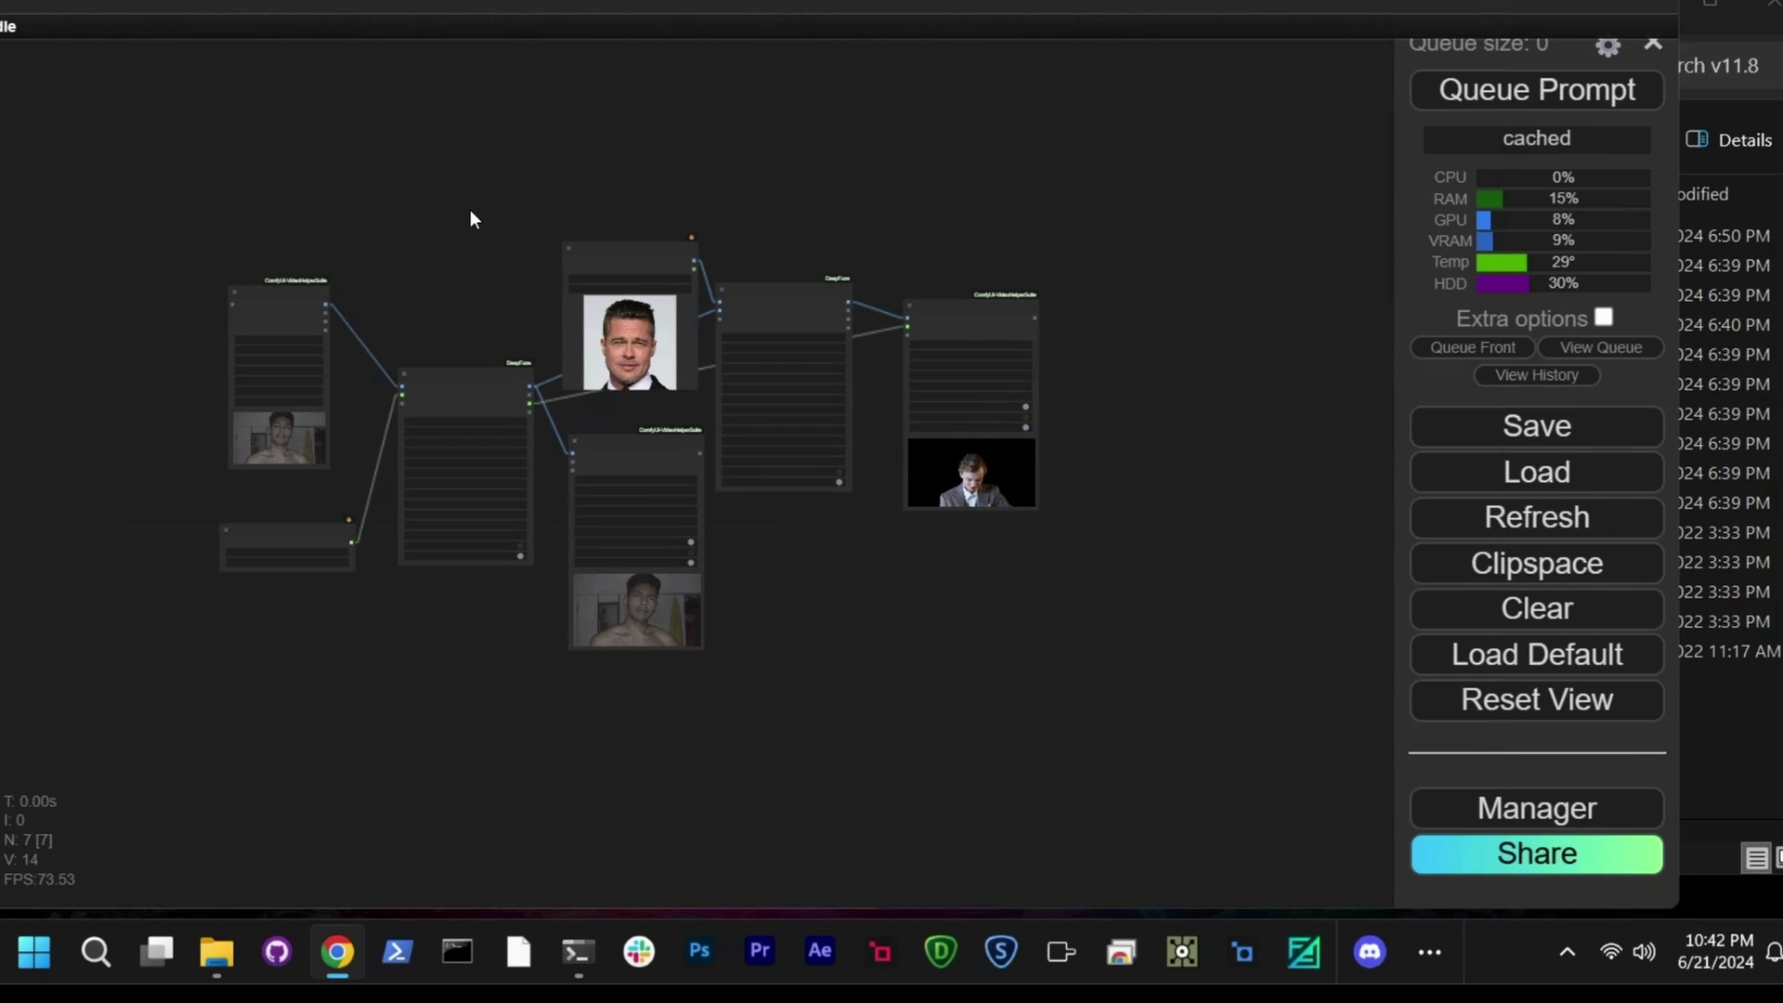
scroll(470, 219, "up", 5)
scroll(470, 219, "up", 3)
left_click_drag(455, 362, 611, 137)
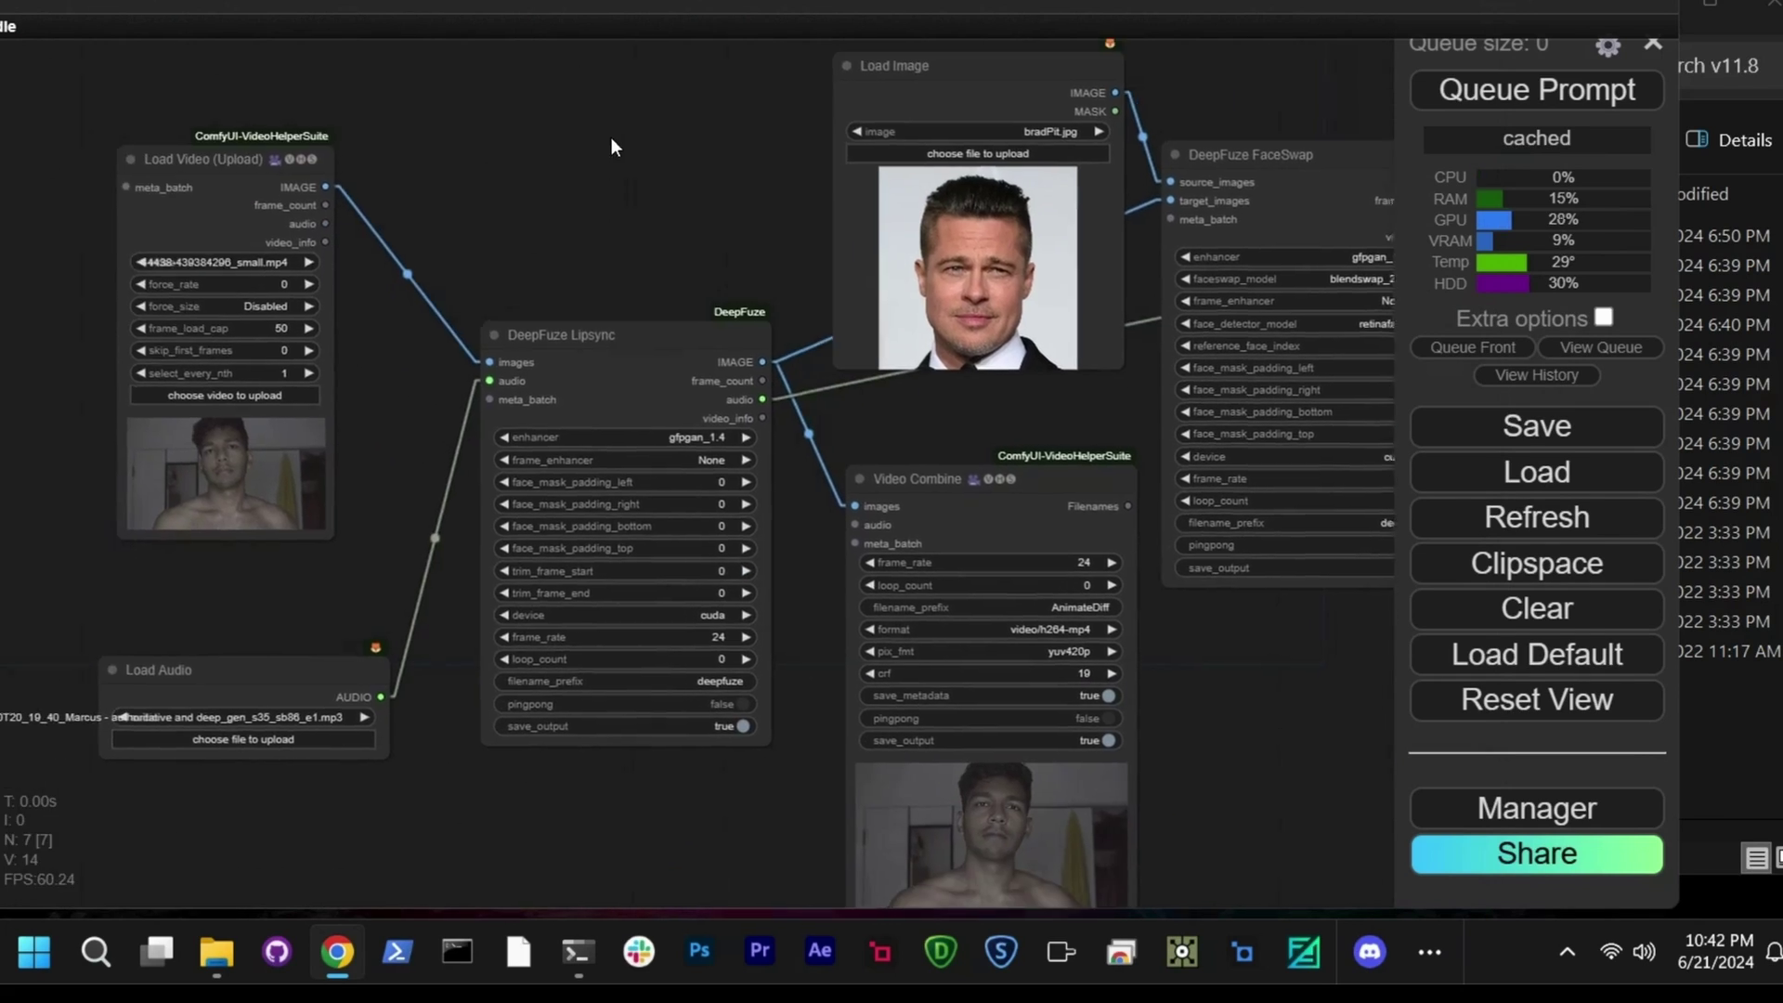